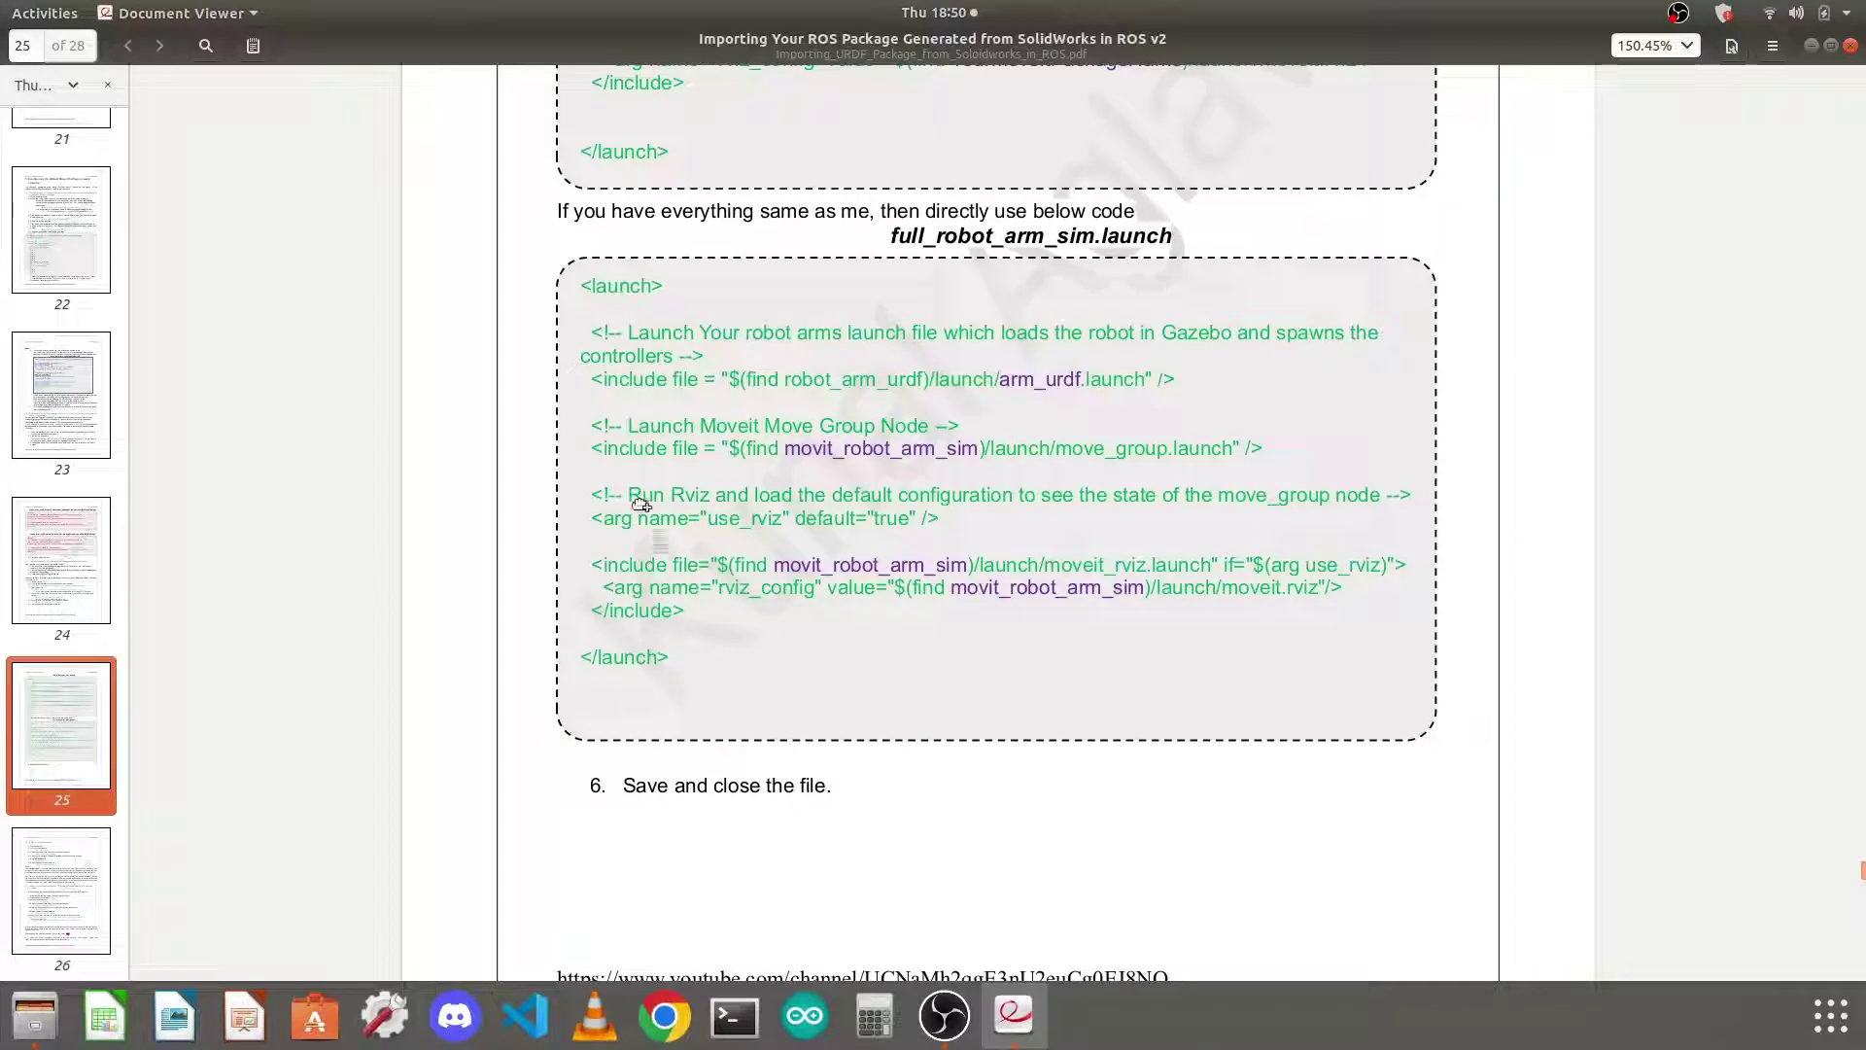
# Select the full_robot_arm_sim.launch code block in the guide and show the launch folder in Files
pyautogui.moveTo(572, 285); pyautogui.dragTo(696, 681)
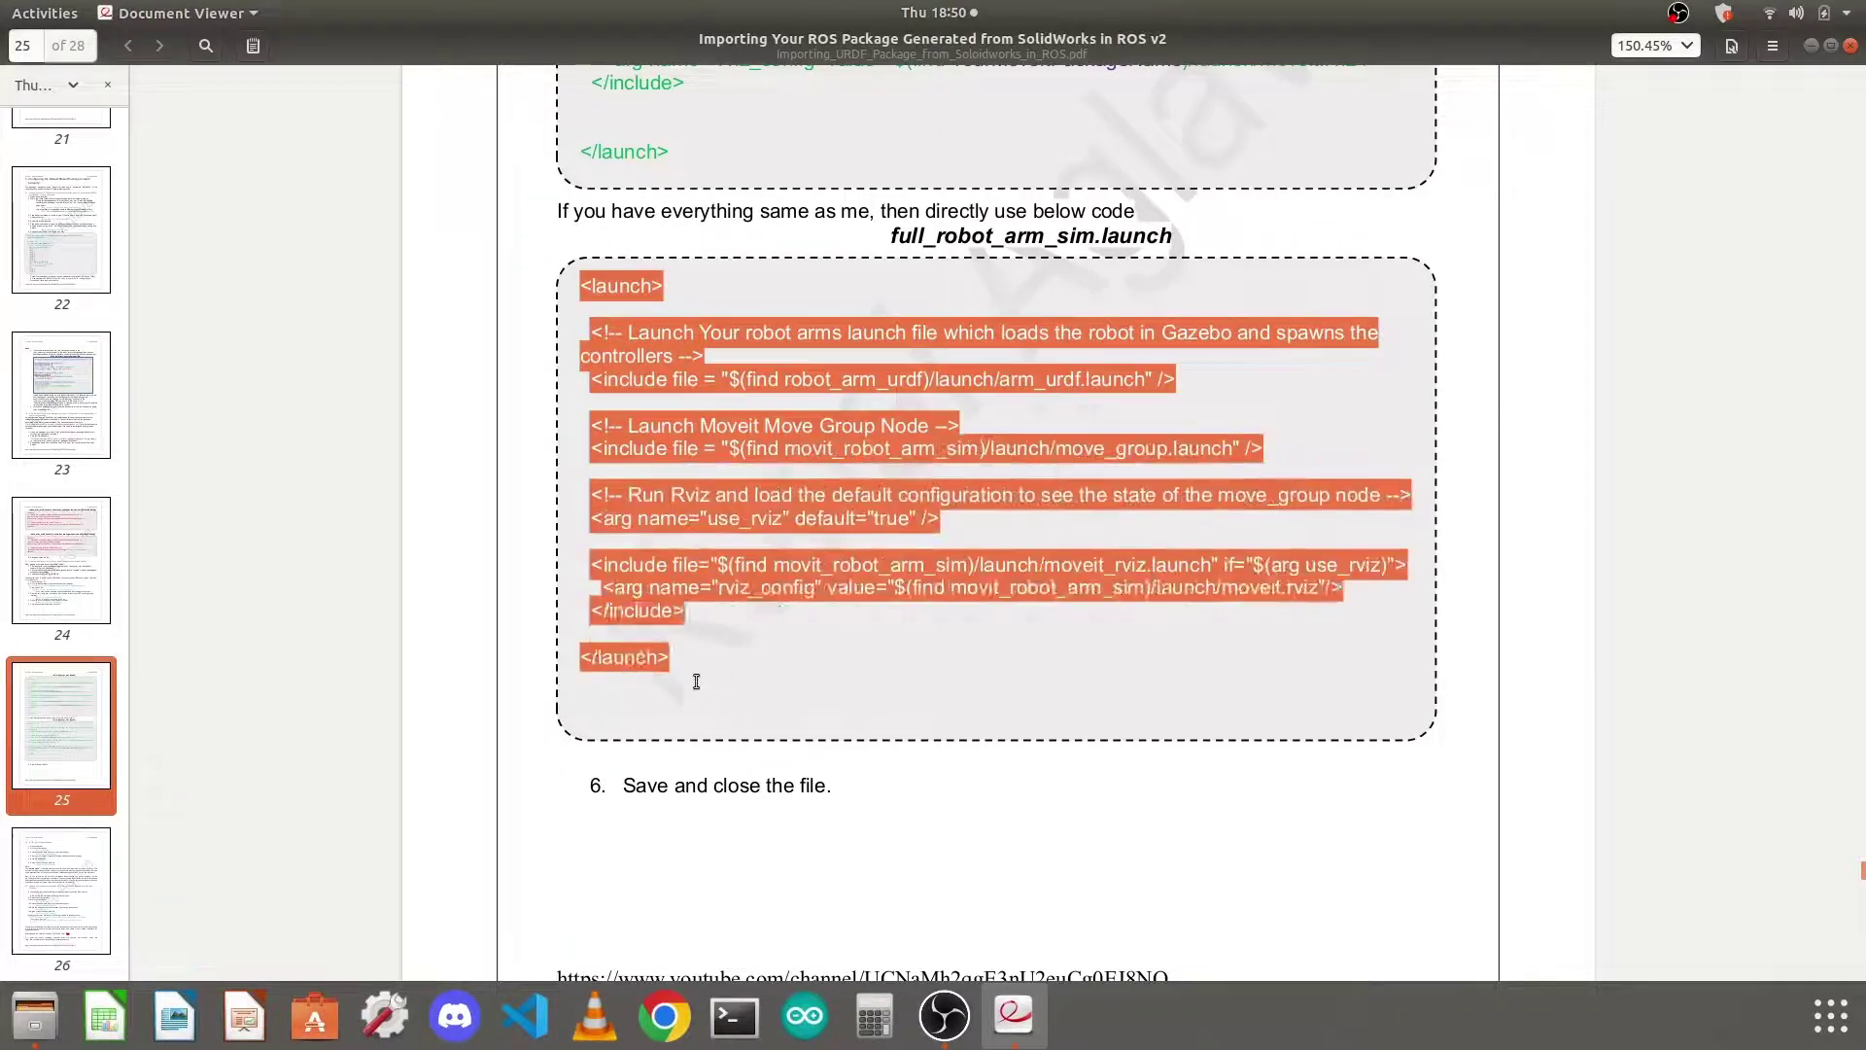
pyautogui.click(34, 1015)
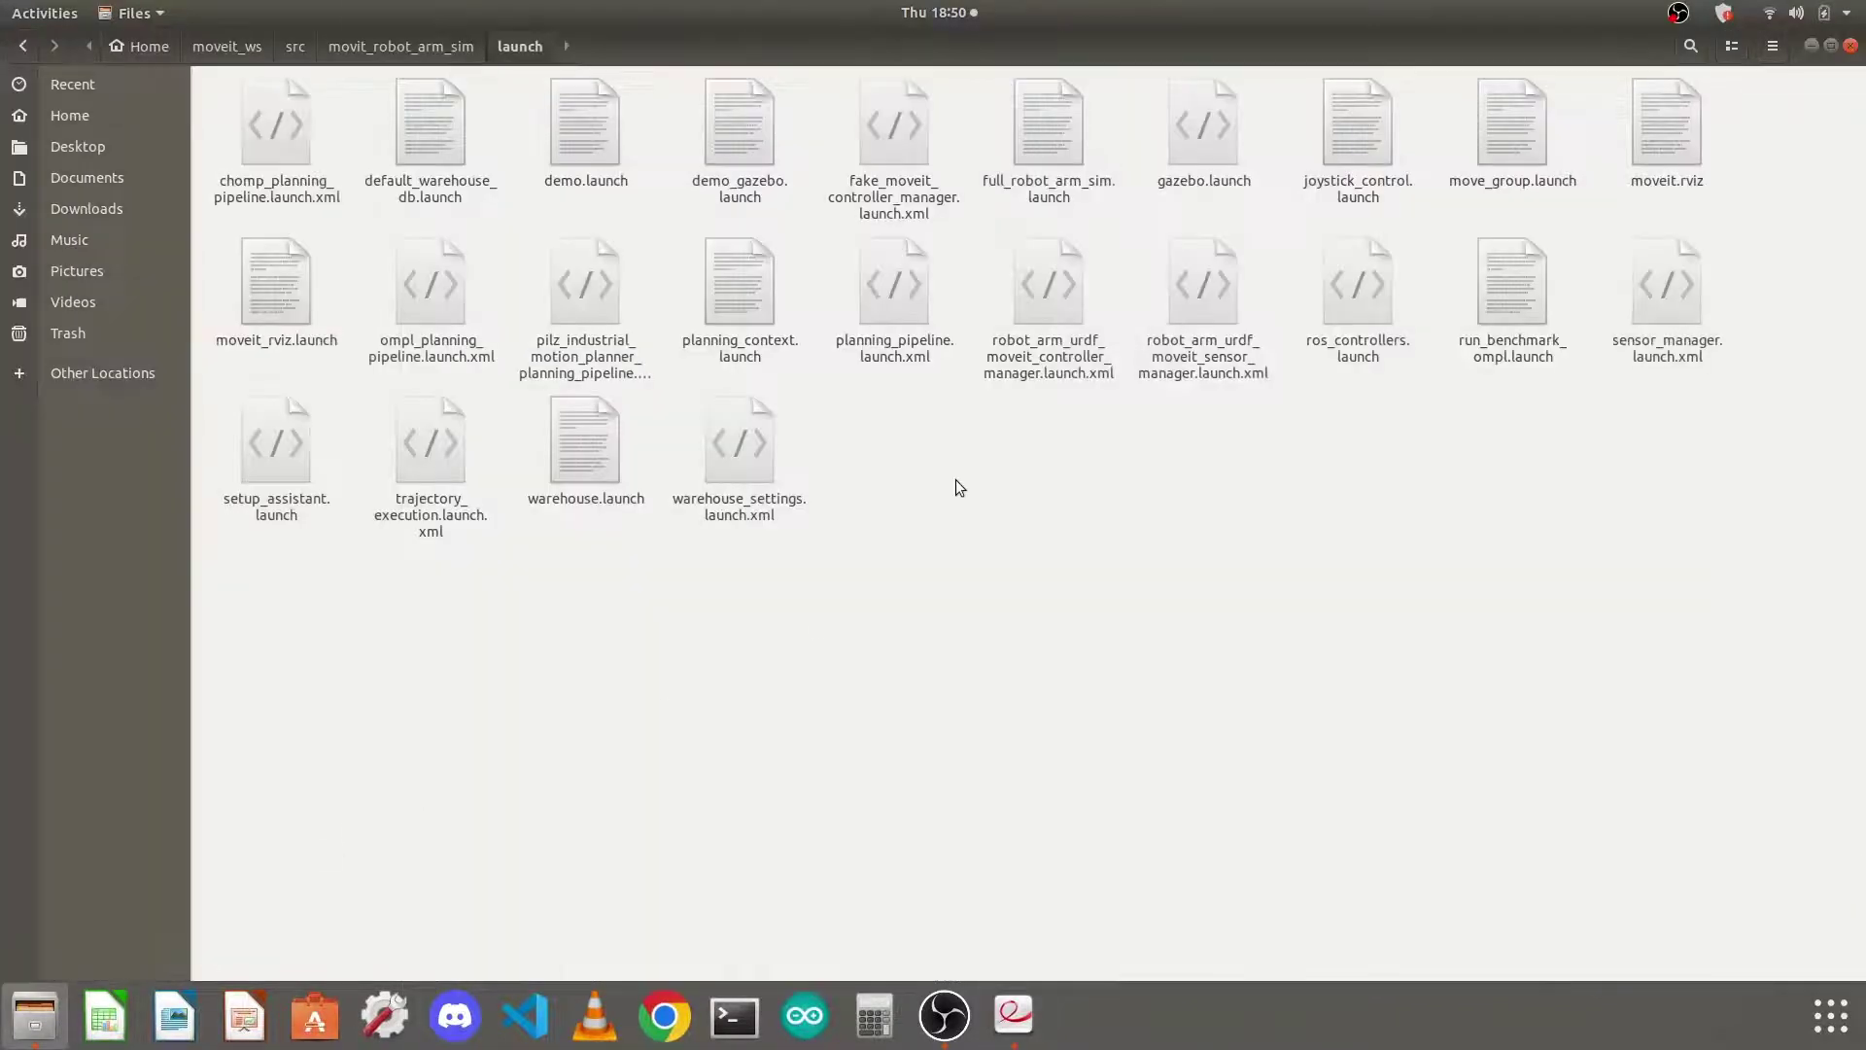
# Open a new terminal and change into ~/moveit_ws/
pyautogui.rightClick(734, 1016)
pyautogui.click(716, 832)
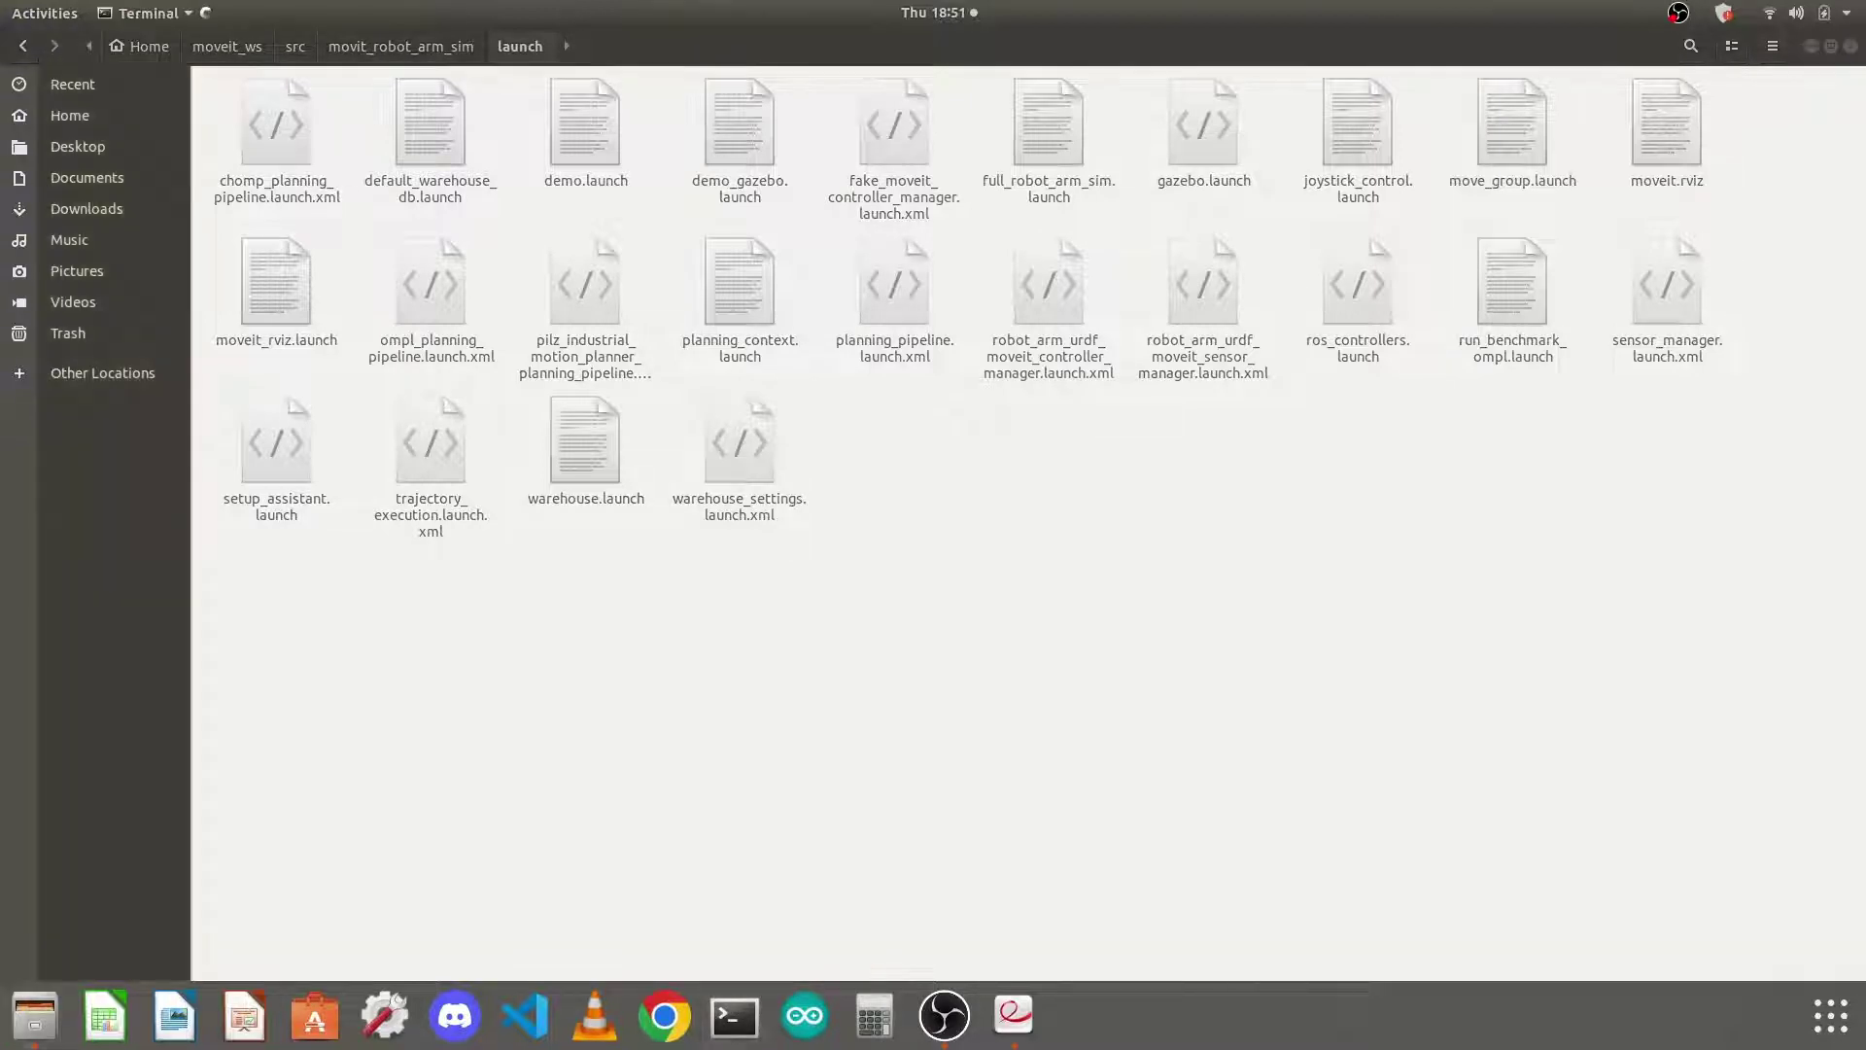
pyautogui.moveTo(558, 102); pyautogui.dragTo(745, 125)
pyautogui.write('cd ~/m')
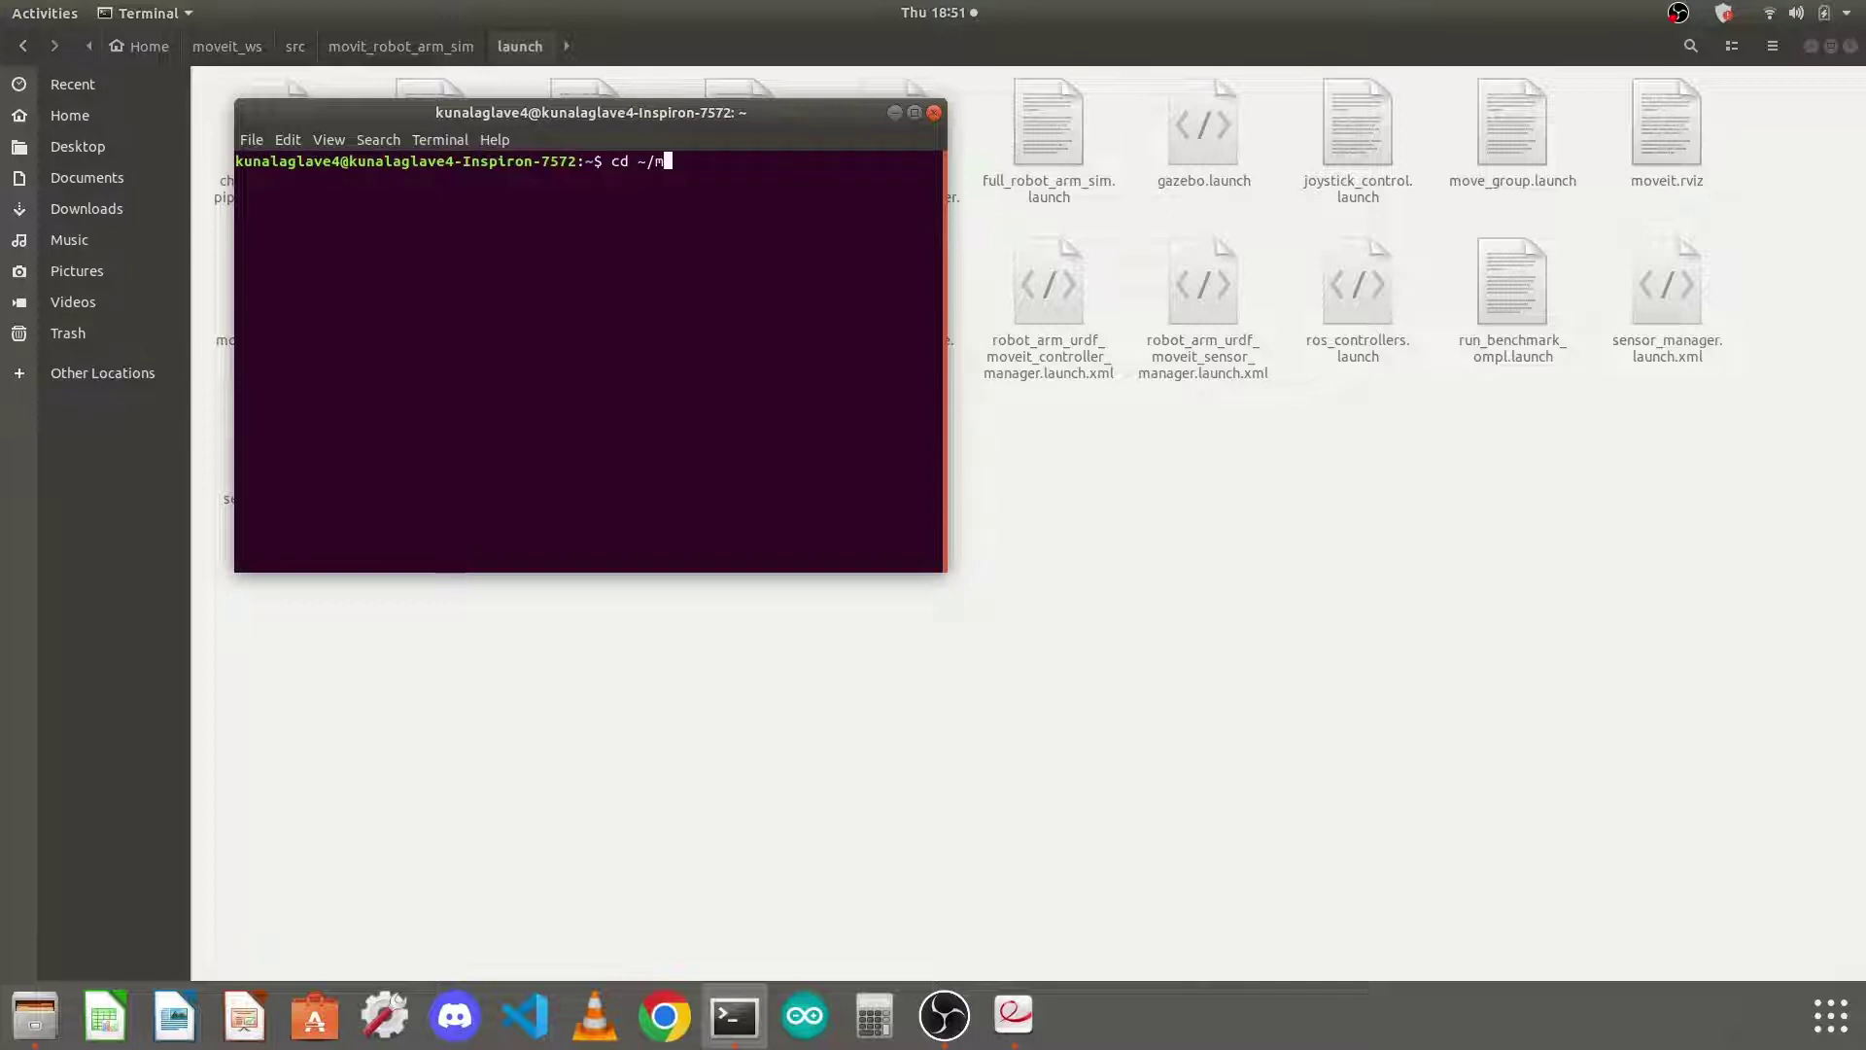
pyautogui.write('o')
pyautogui.press('Tab')
pyautogui.press('Return')
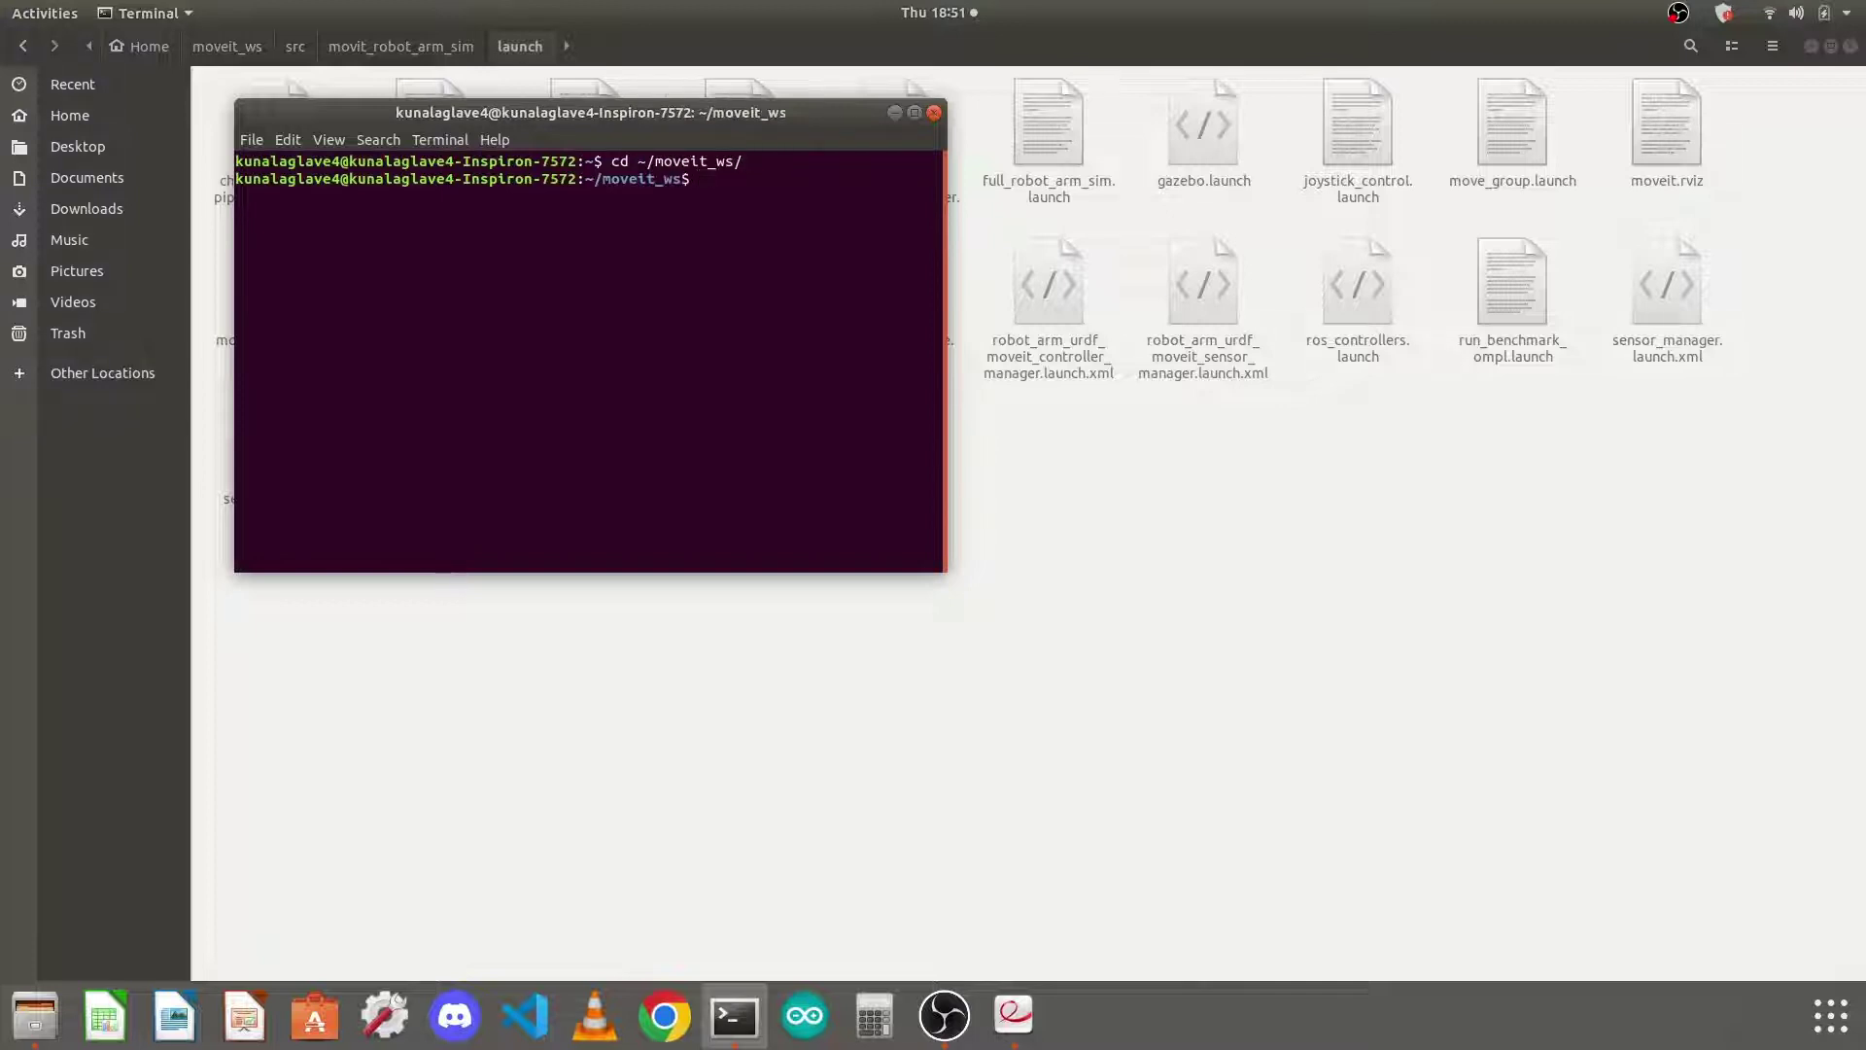
# Reposition and widen the terminal beside the guide's catkin build steps
pyautogui.click(993, 1019)
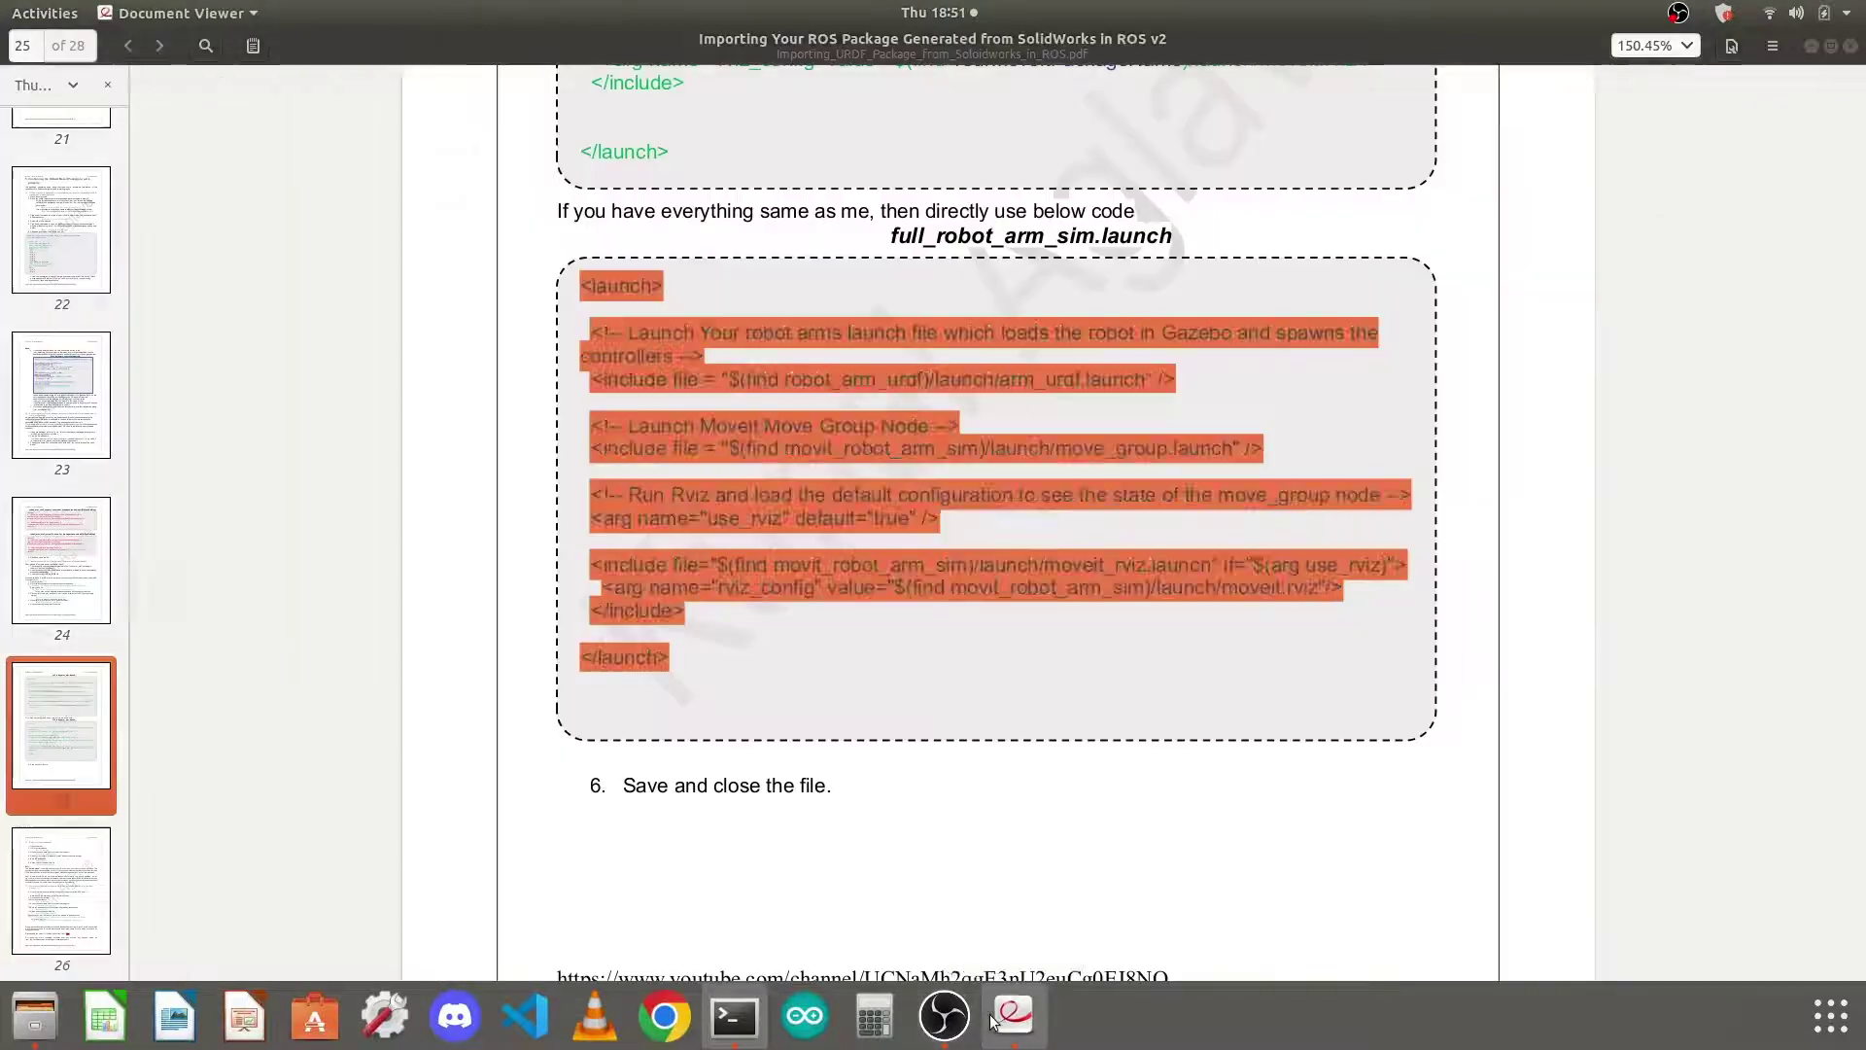
pyautogui.click(735, 1016)
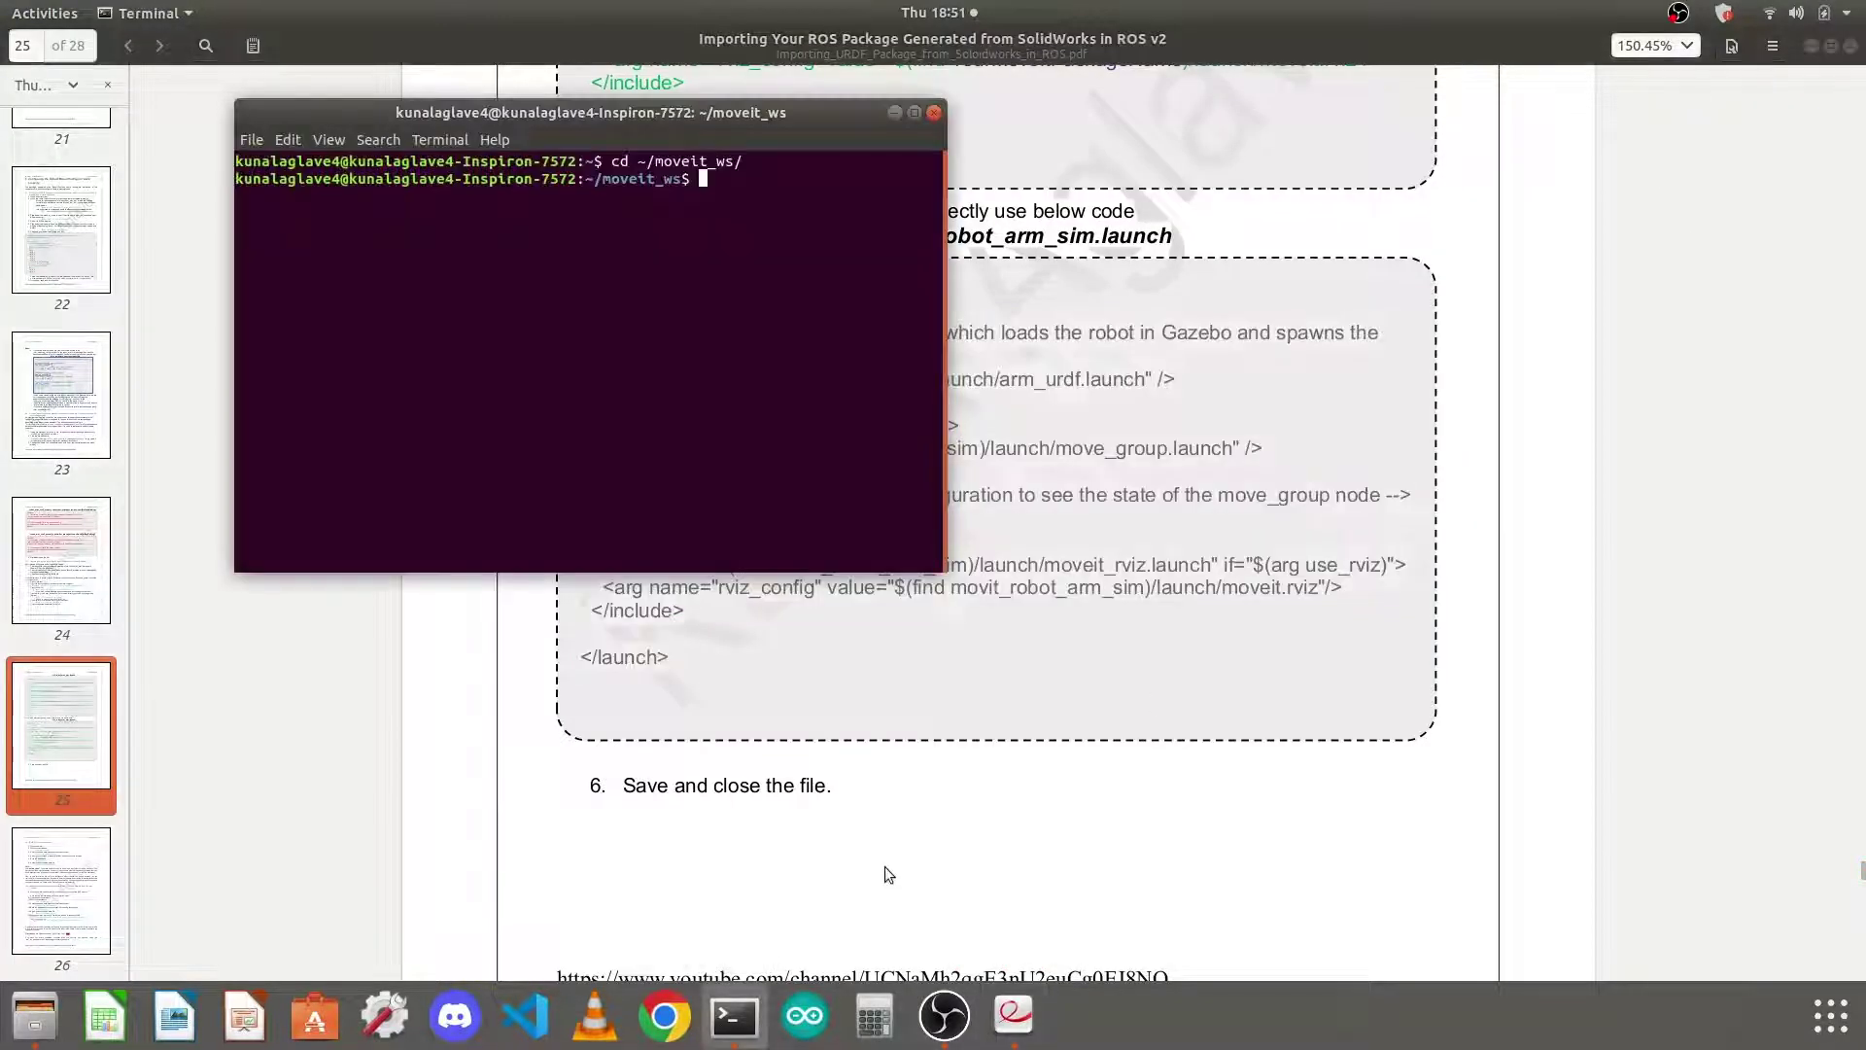
pyautogui.scroll(-10, 1005, 775)
pyautogui.scroll(2, 1018, 761)
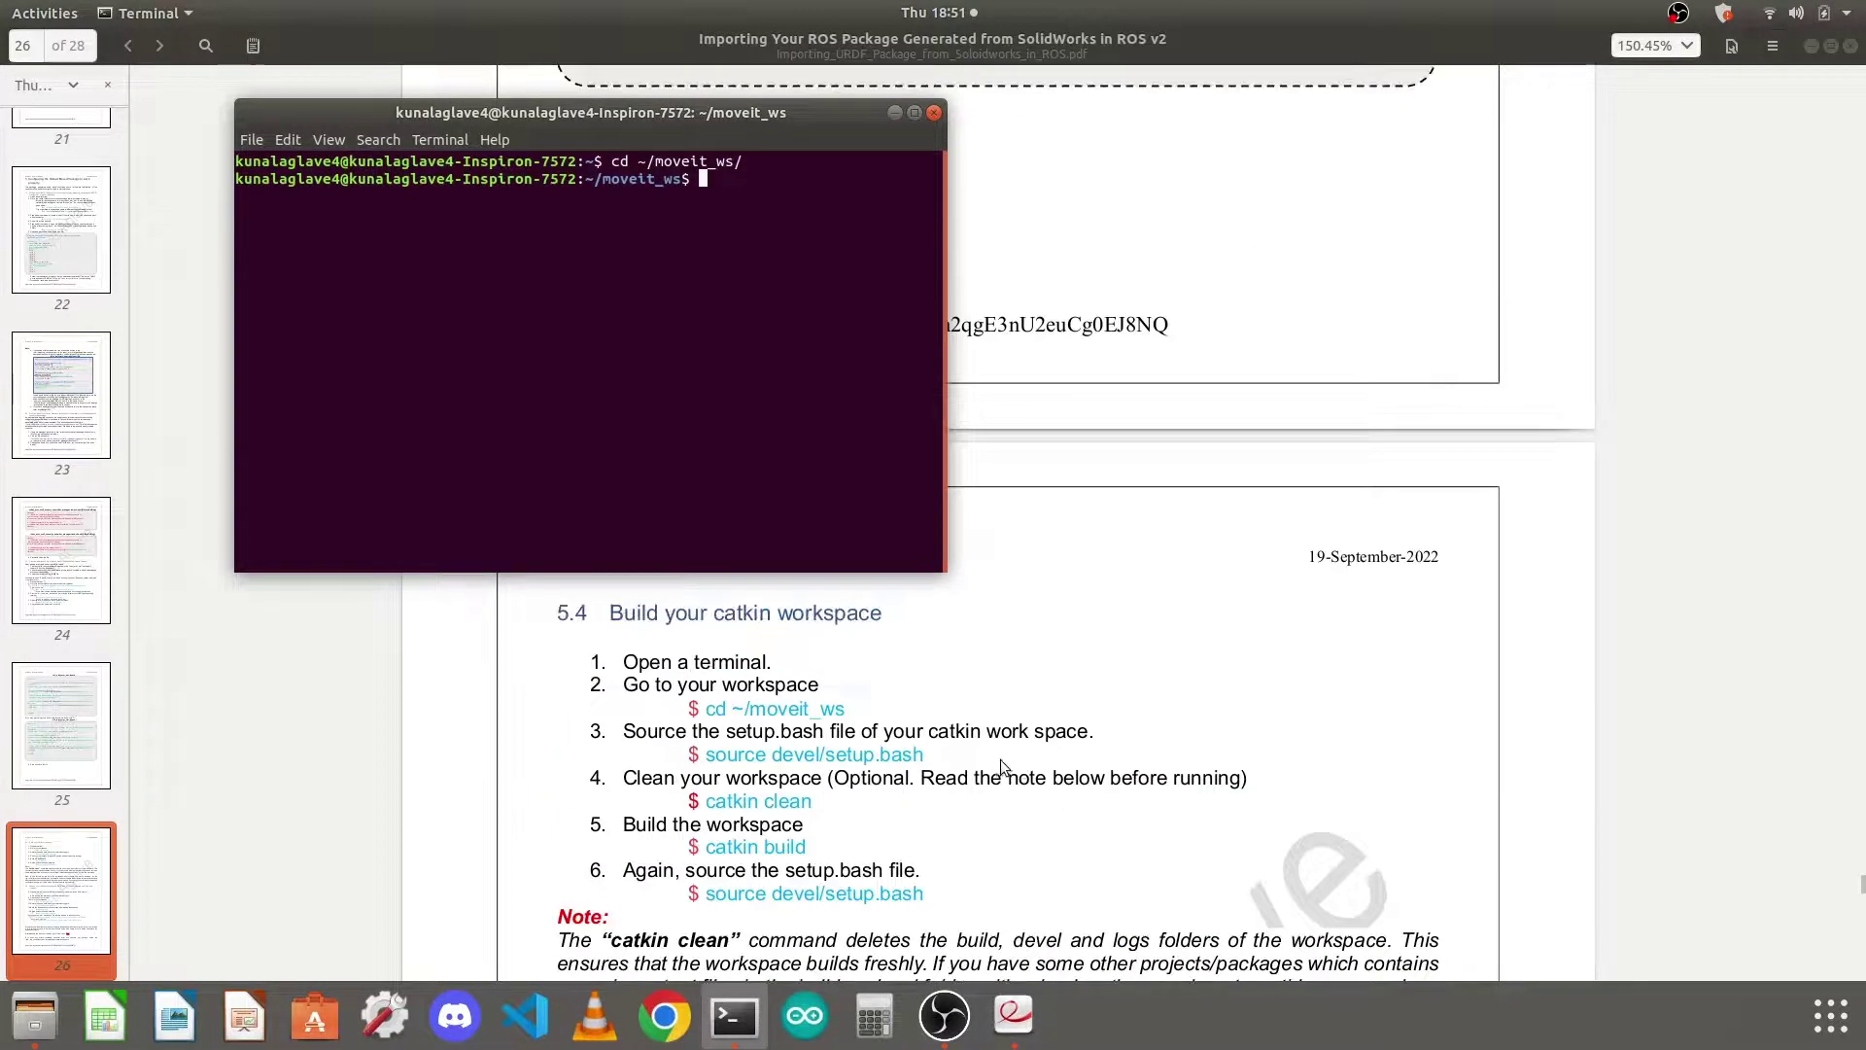
pyautogui.moveTo(731, 121); pyautogui.dragTo(713, 118)
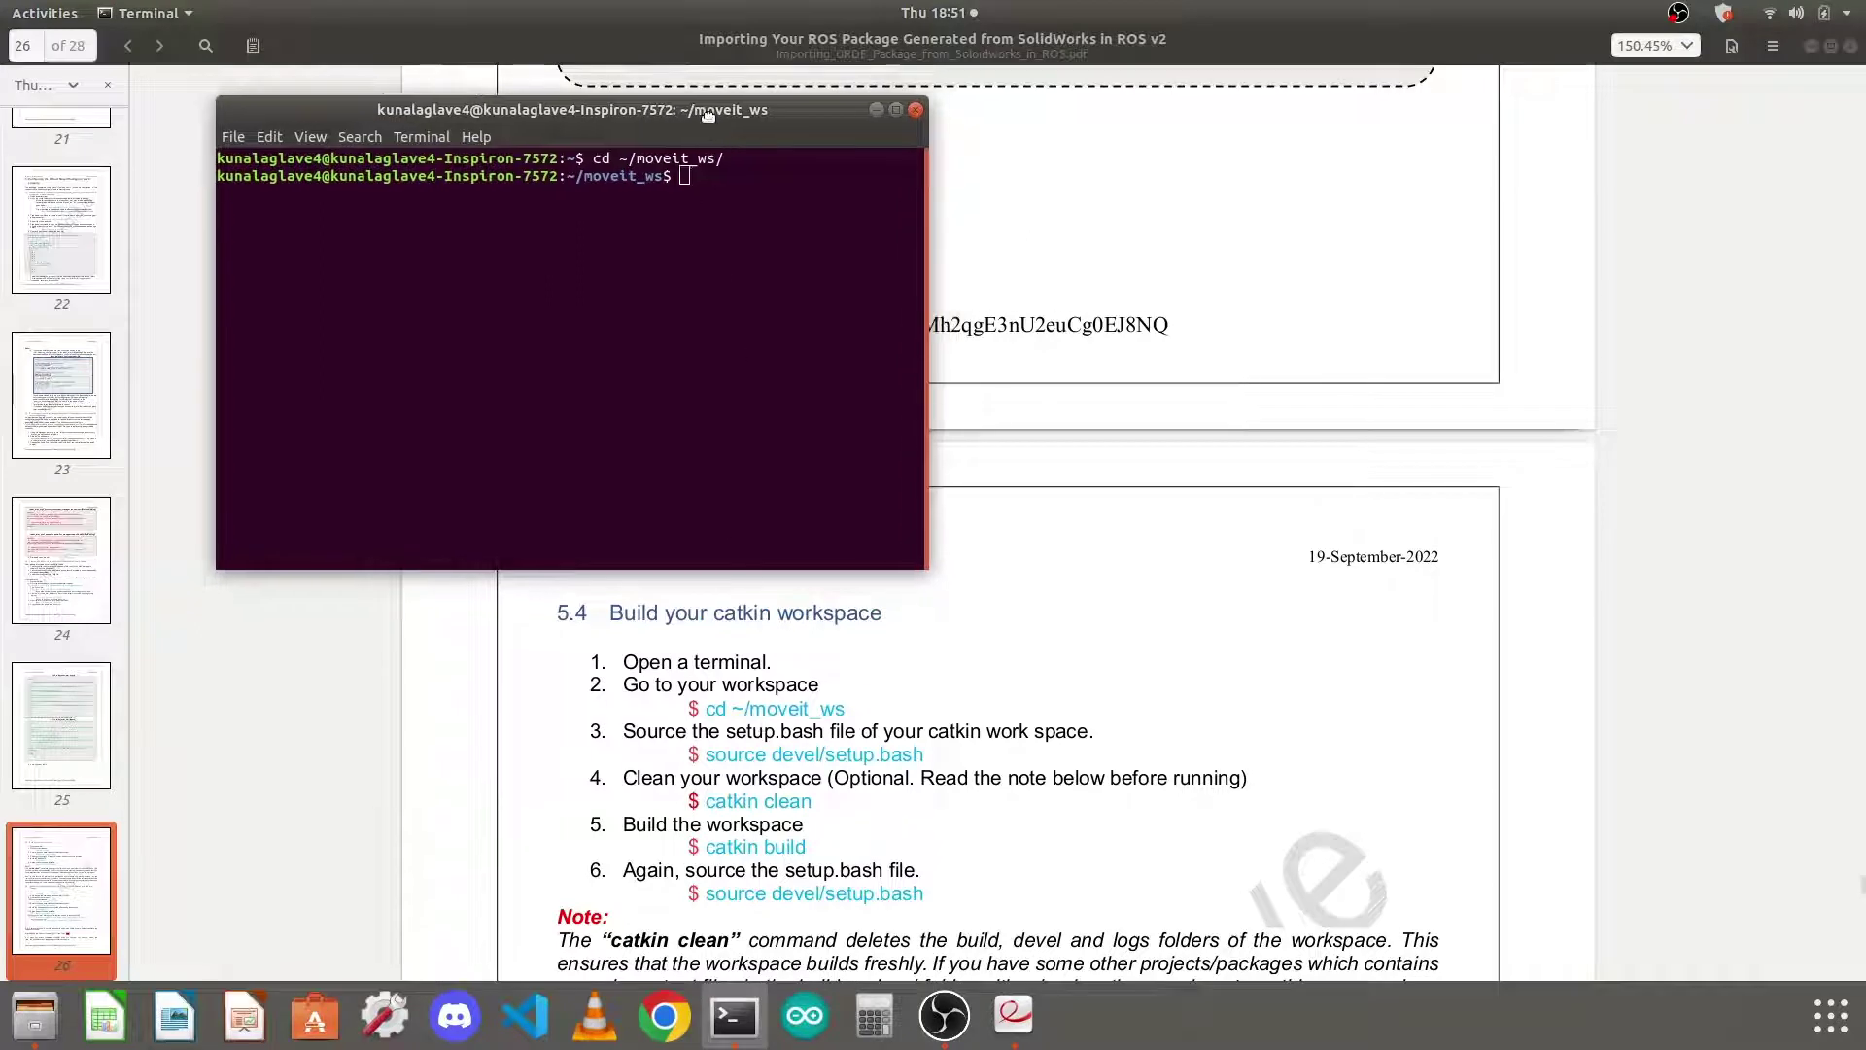
pyautogui.moveTo(929, 207); pyautogui.dragTo(1260, 206)
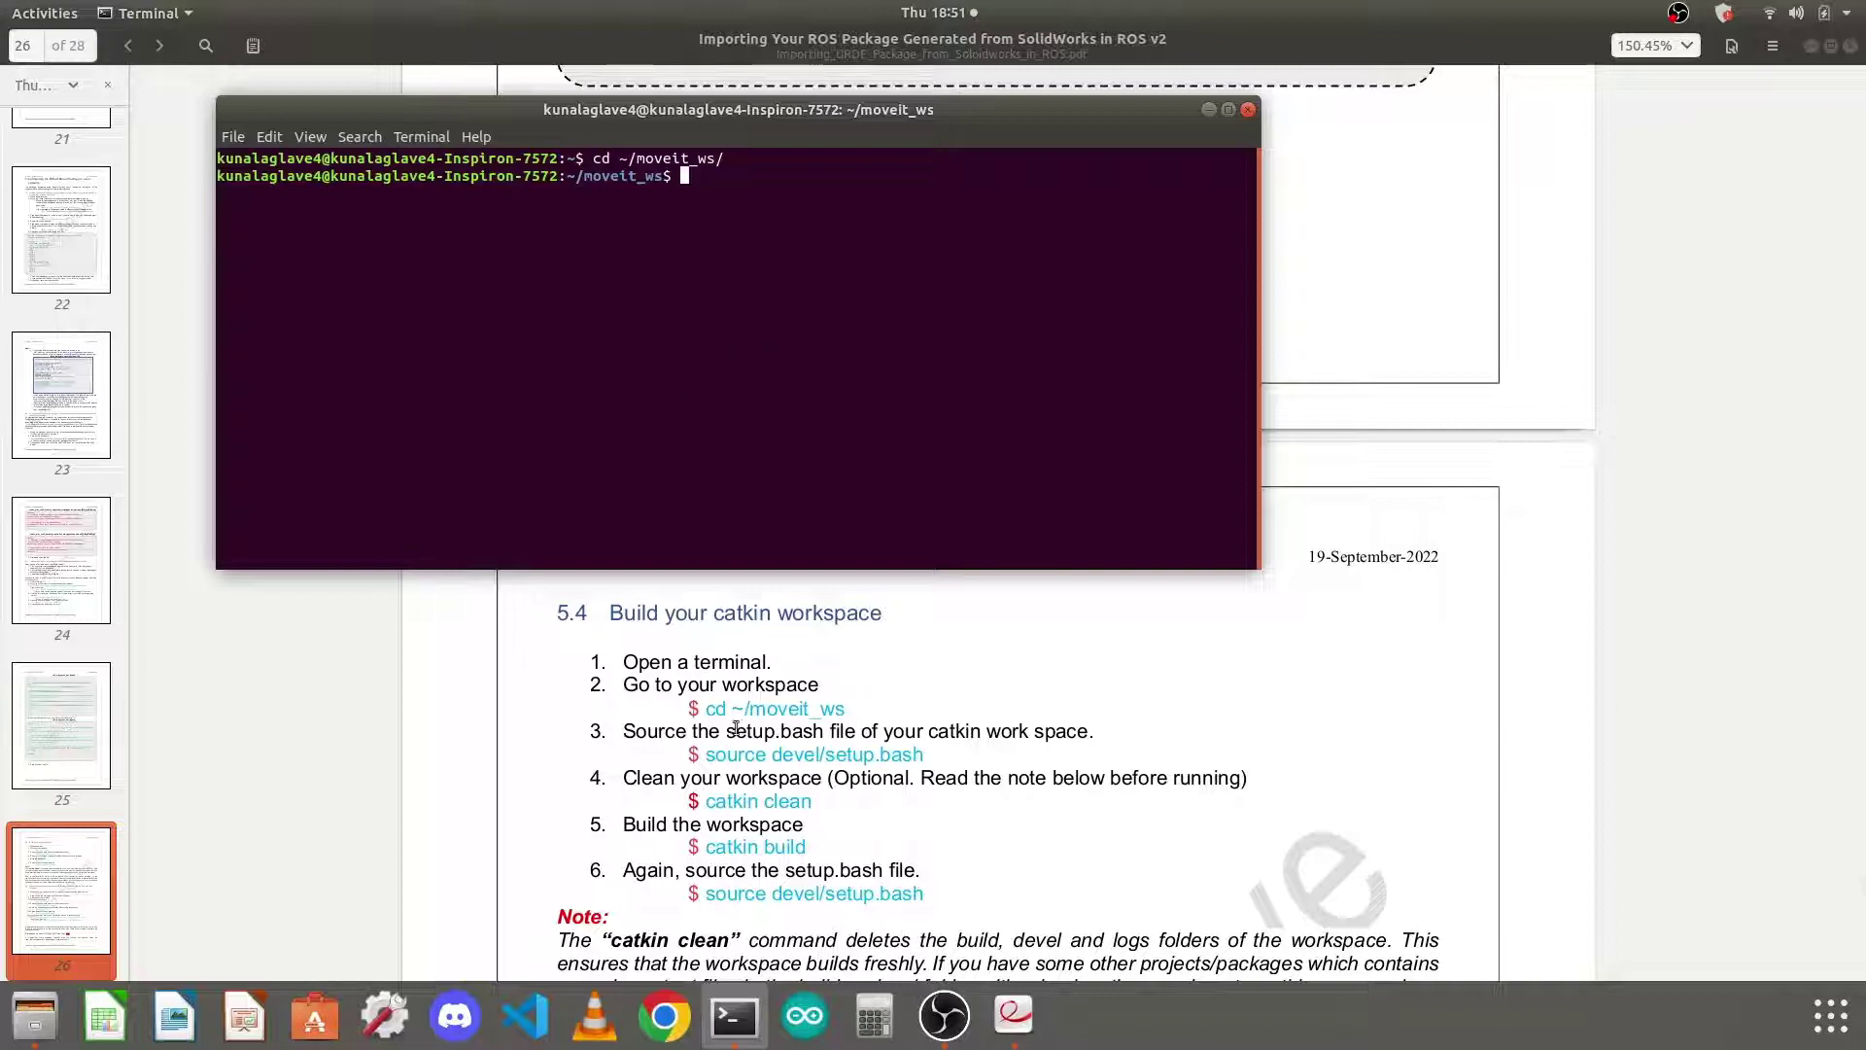
# Run source devel/setup.bash, then catkin build in the moveit_ws terminal
pyautogui.moveTo(706, 800); pyautogui.dragTo(811, 797)
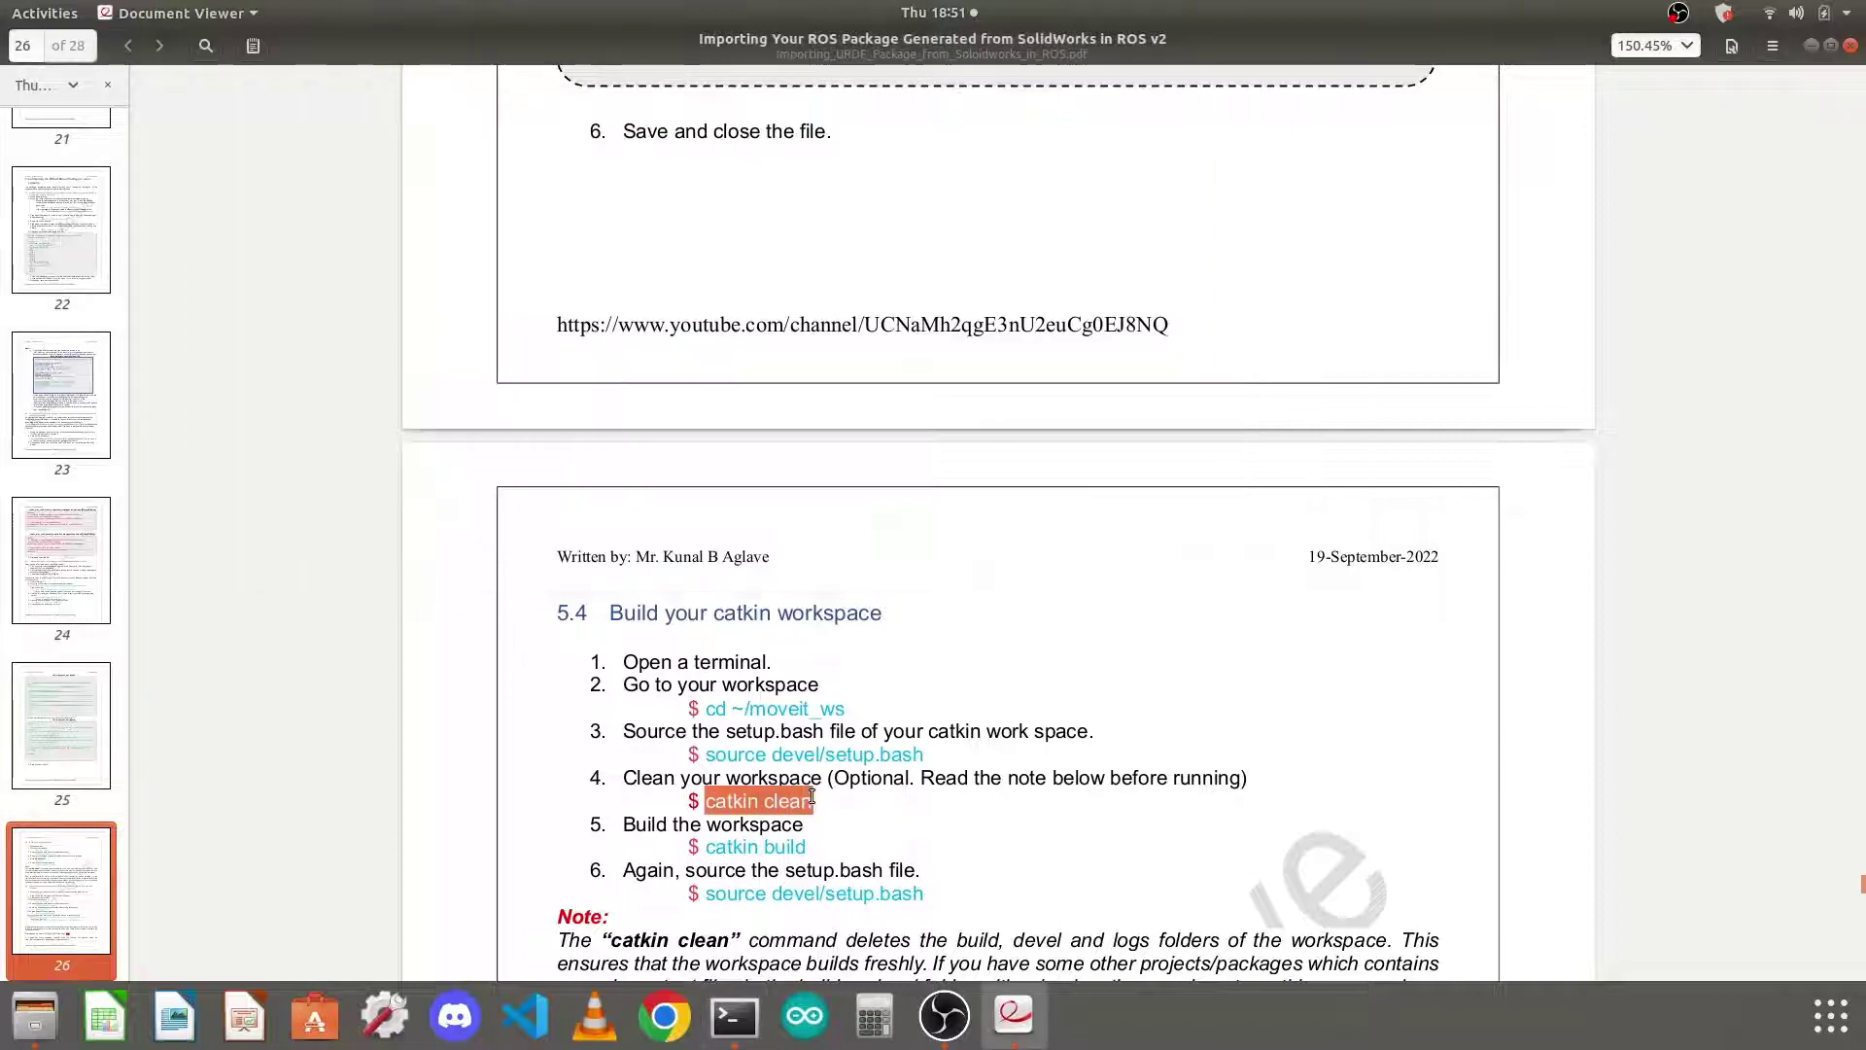
pyautogui.click(736, 1018)
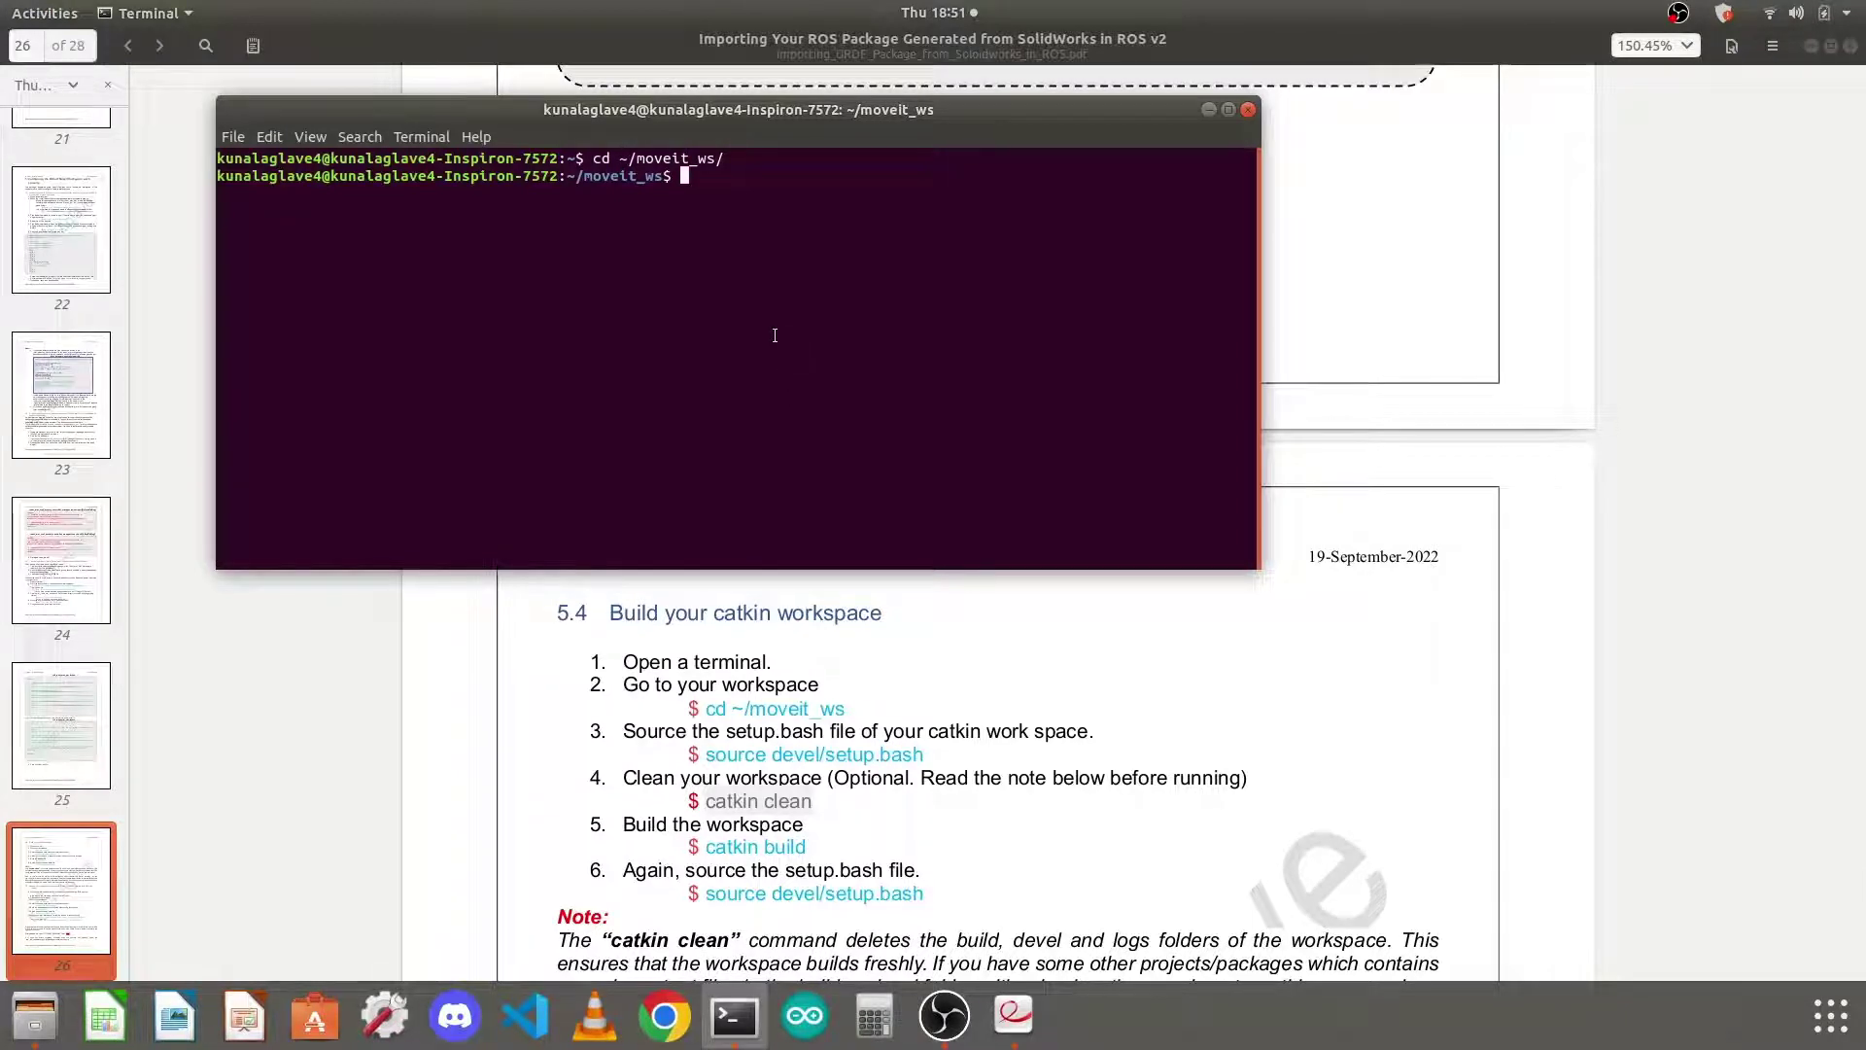
pyautogui.write('source devel/setup.')
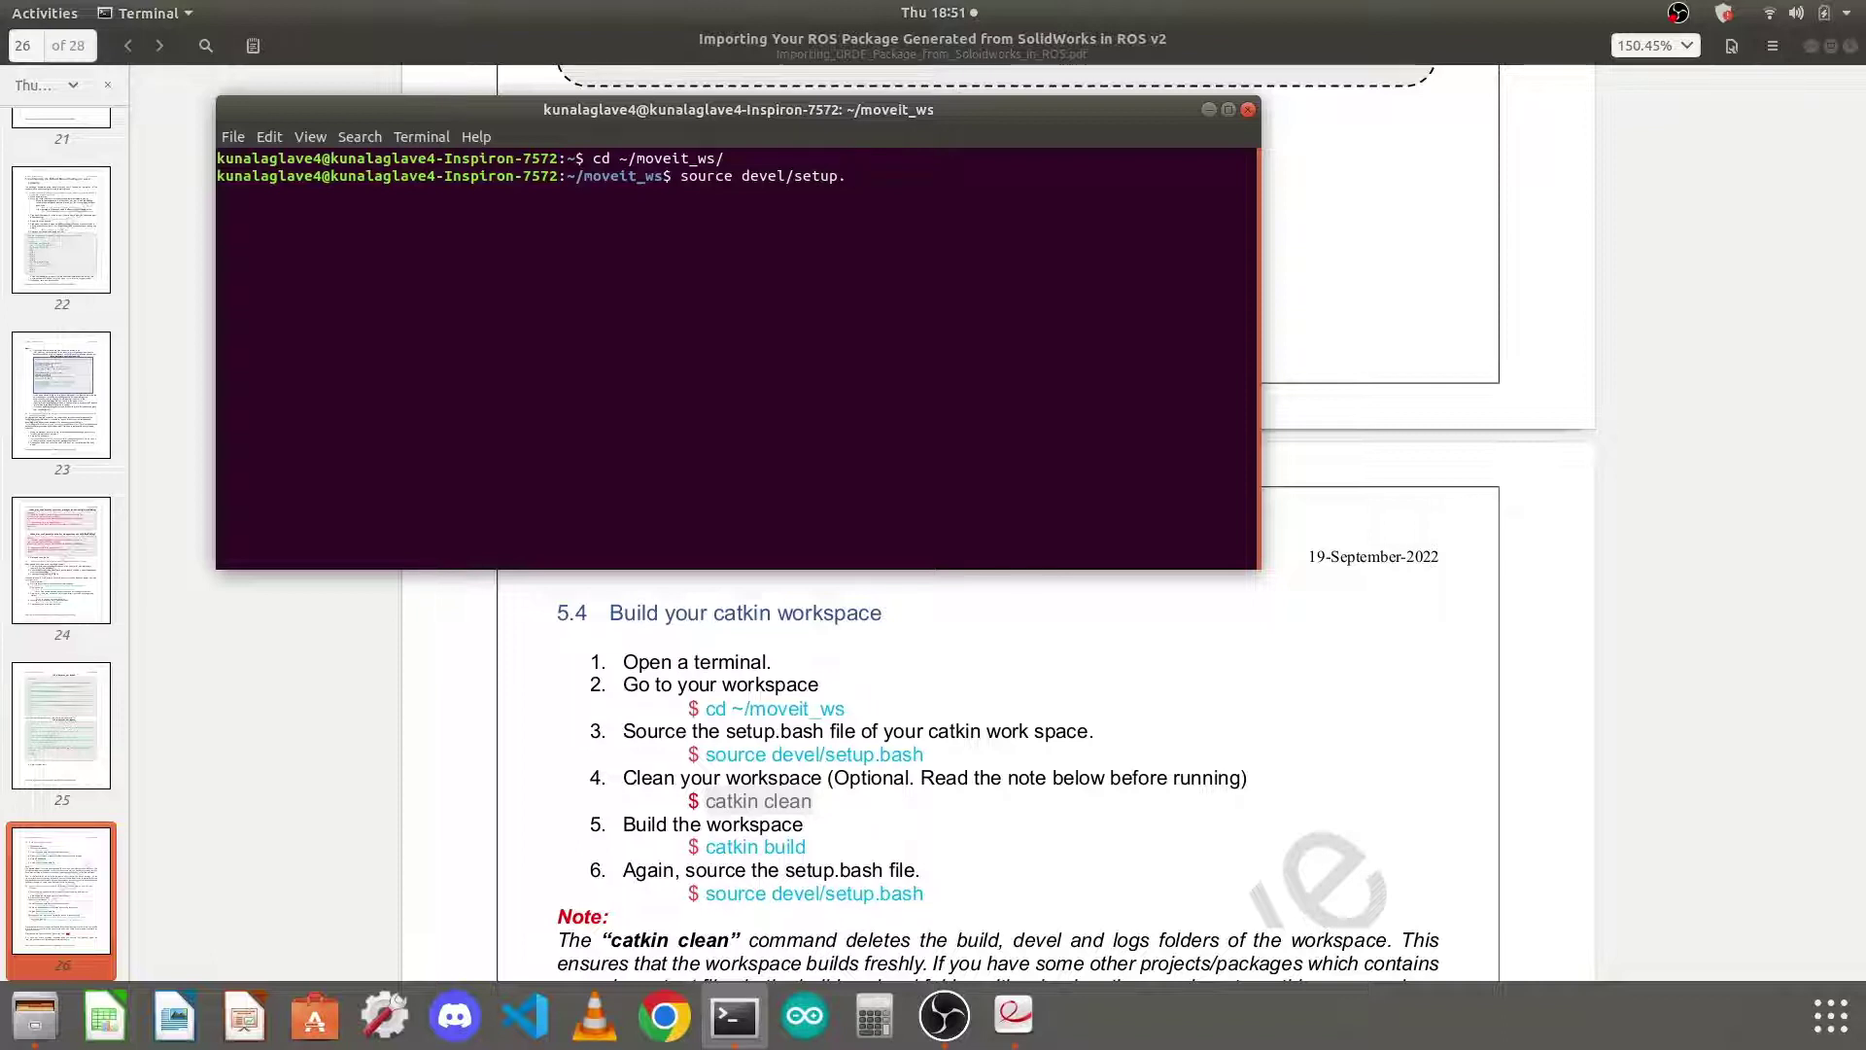
pyautogui.write('b')
pyautogui.press('Tab')
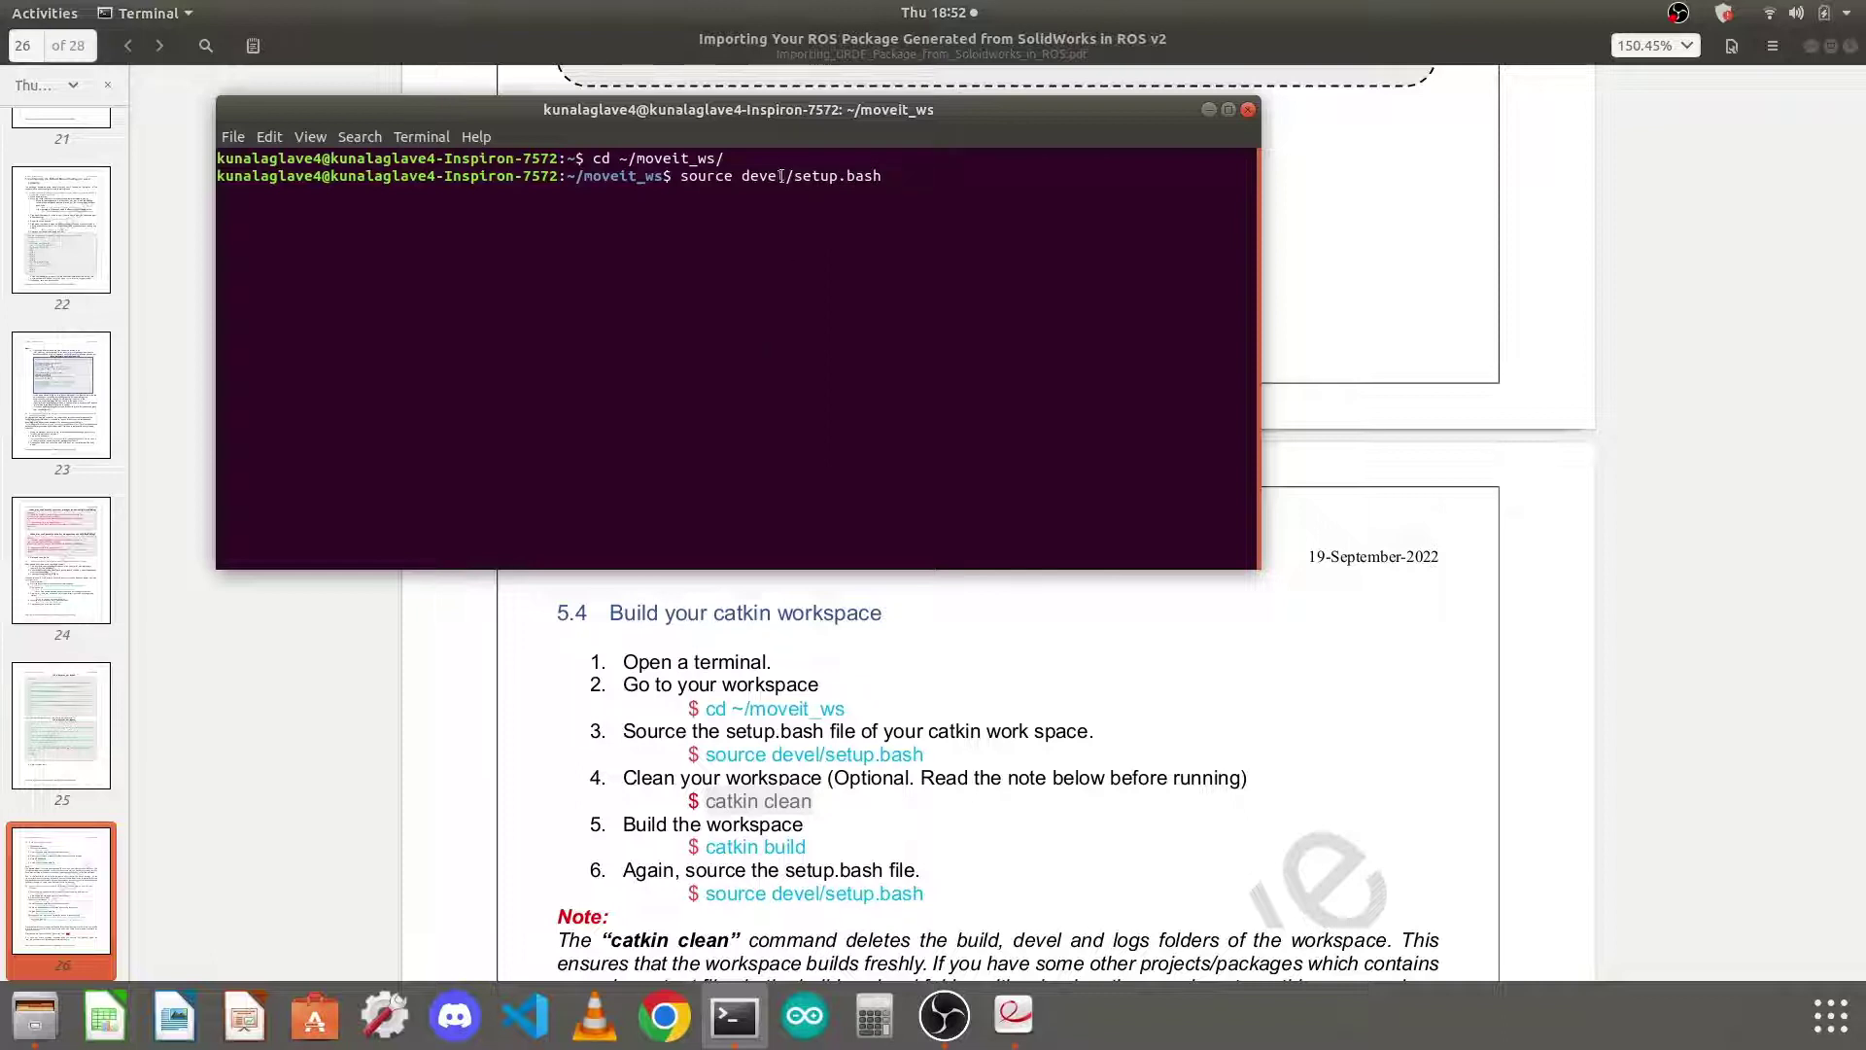
pyautogui.press('Return')
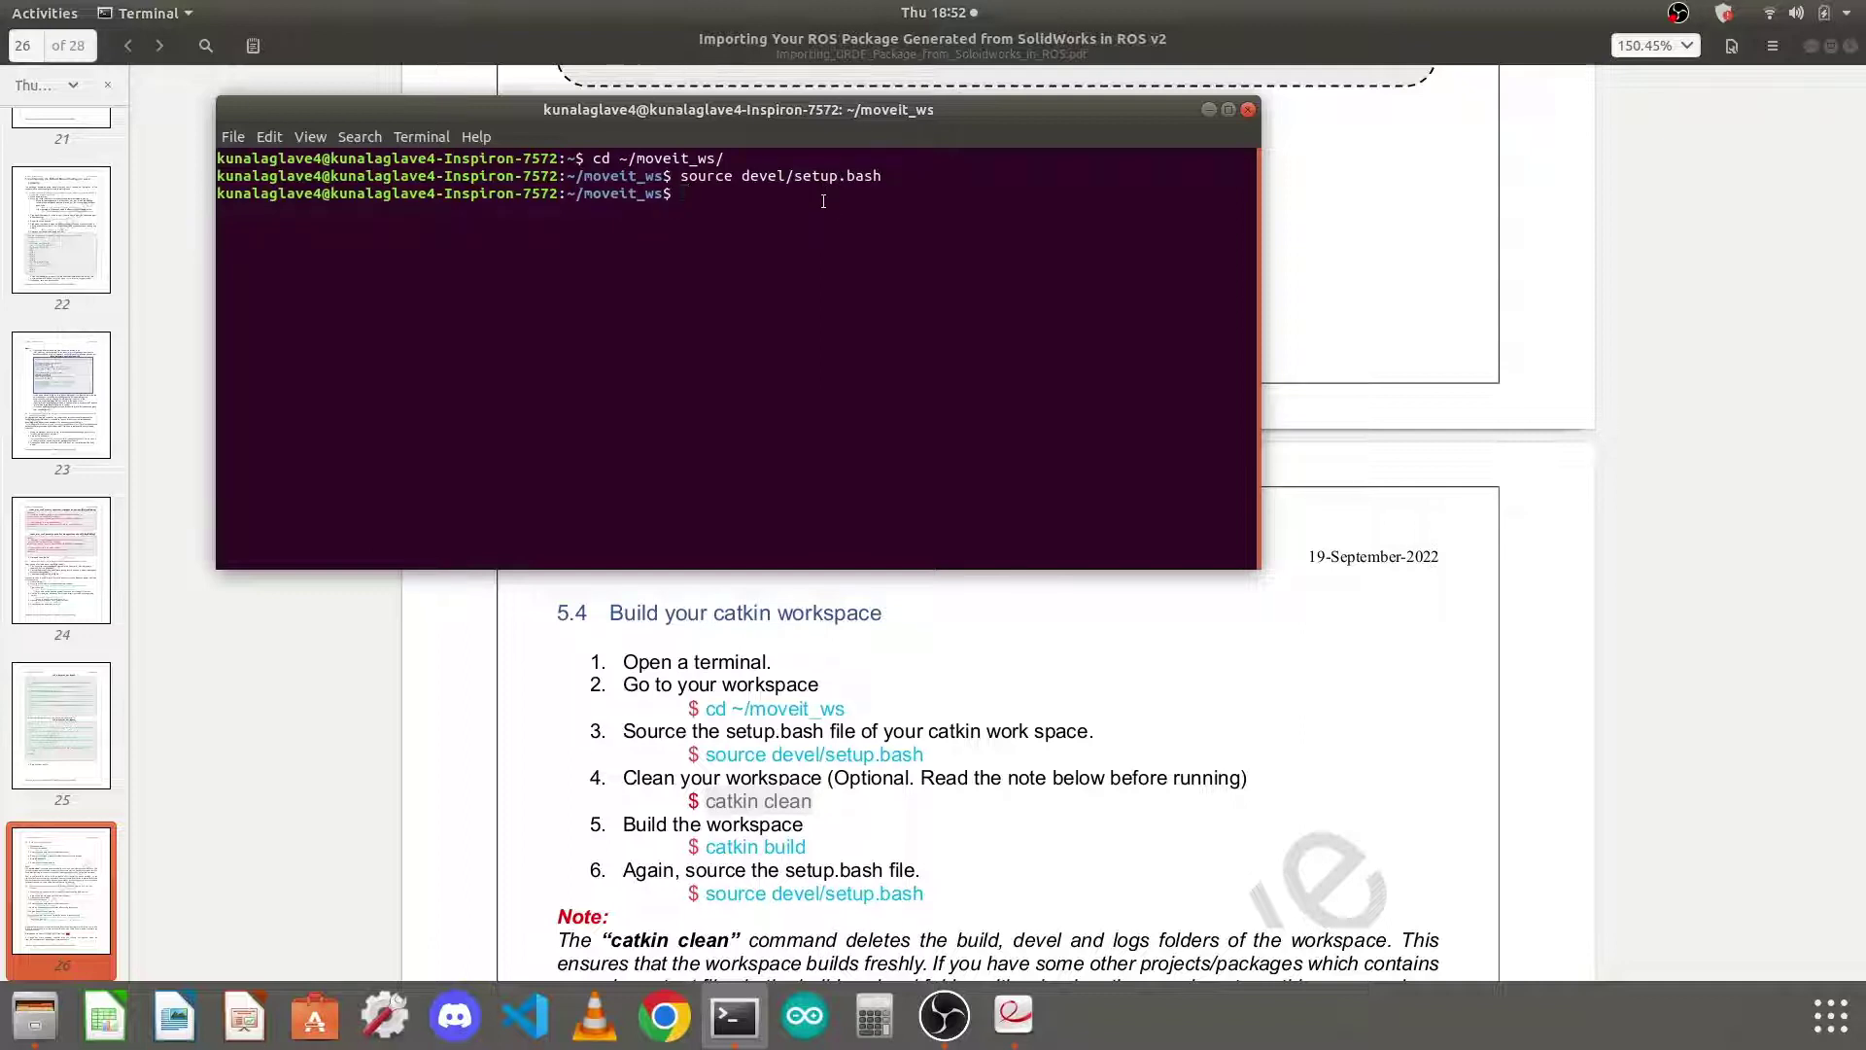
pyautogui.write('atkin build')
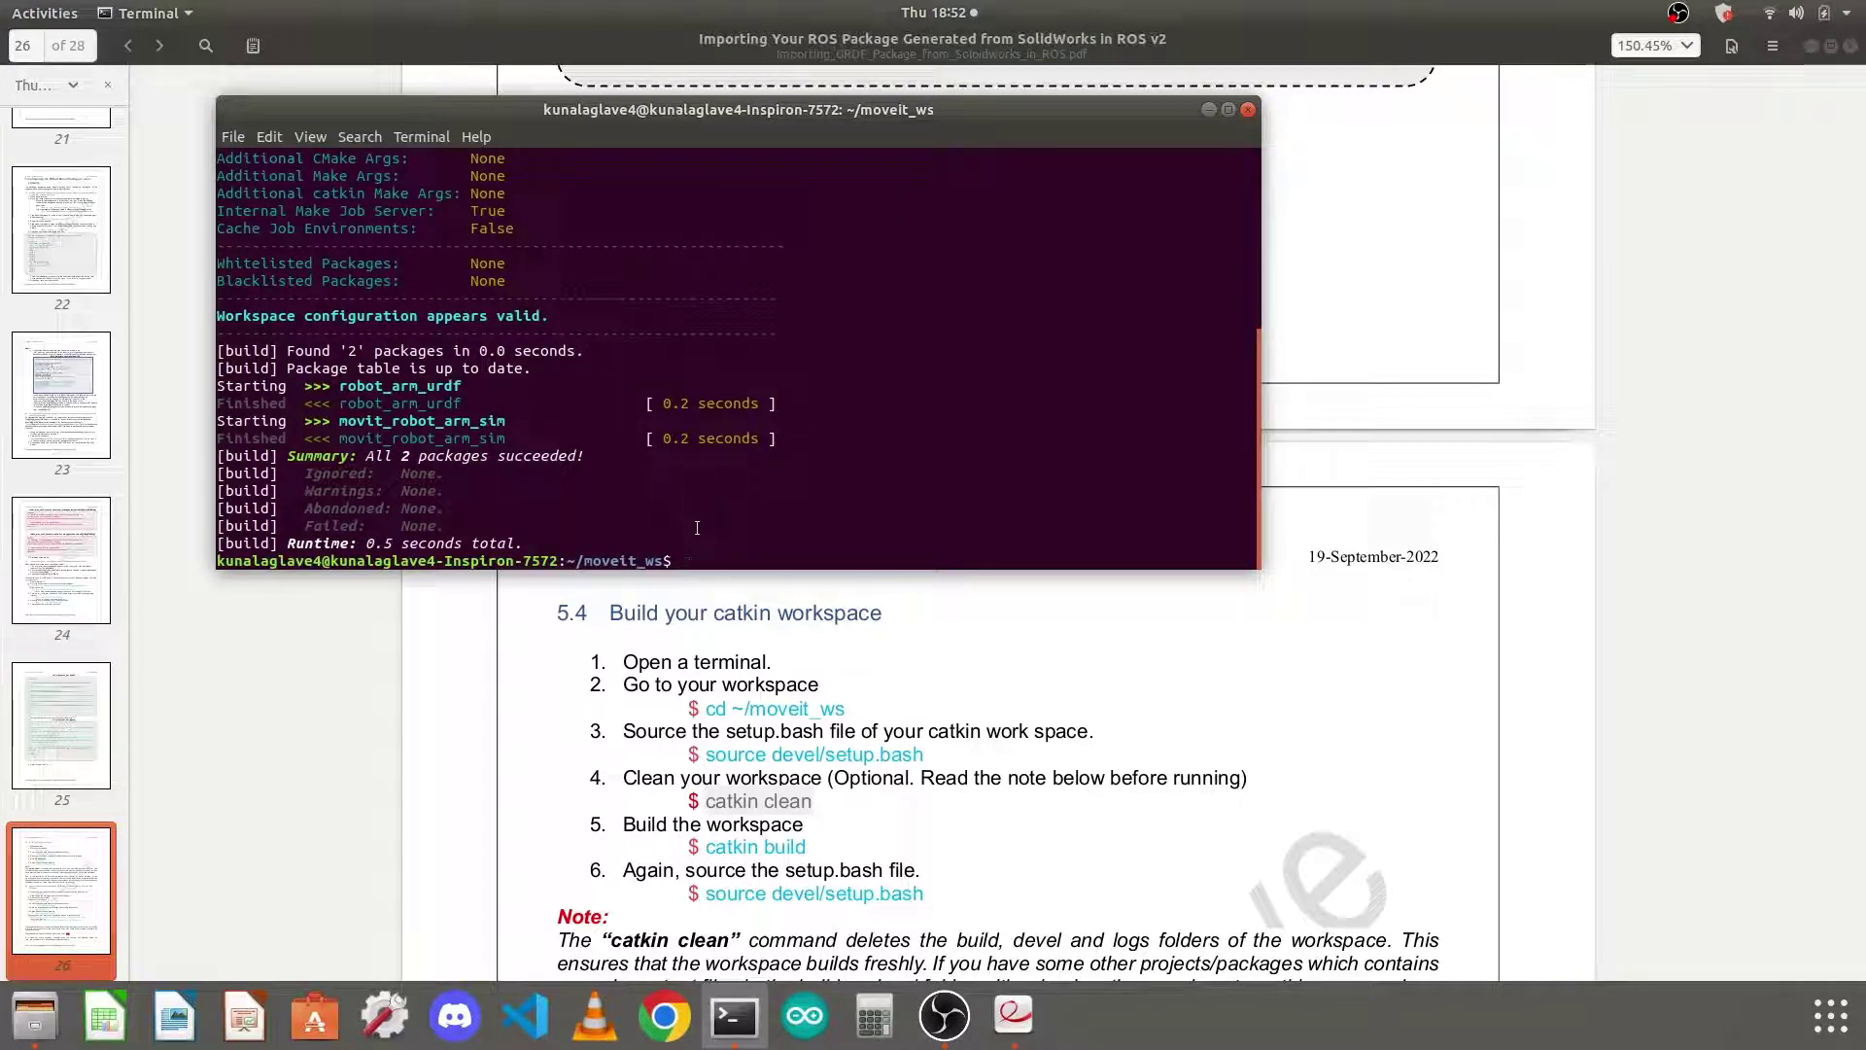
# Re-source the built workspace with source devel/setup.bash
pyautogui.scroll(-10, 1114, 716)
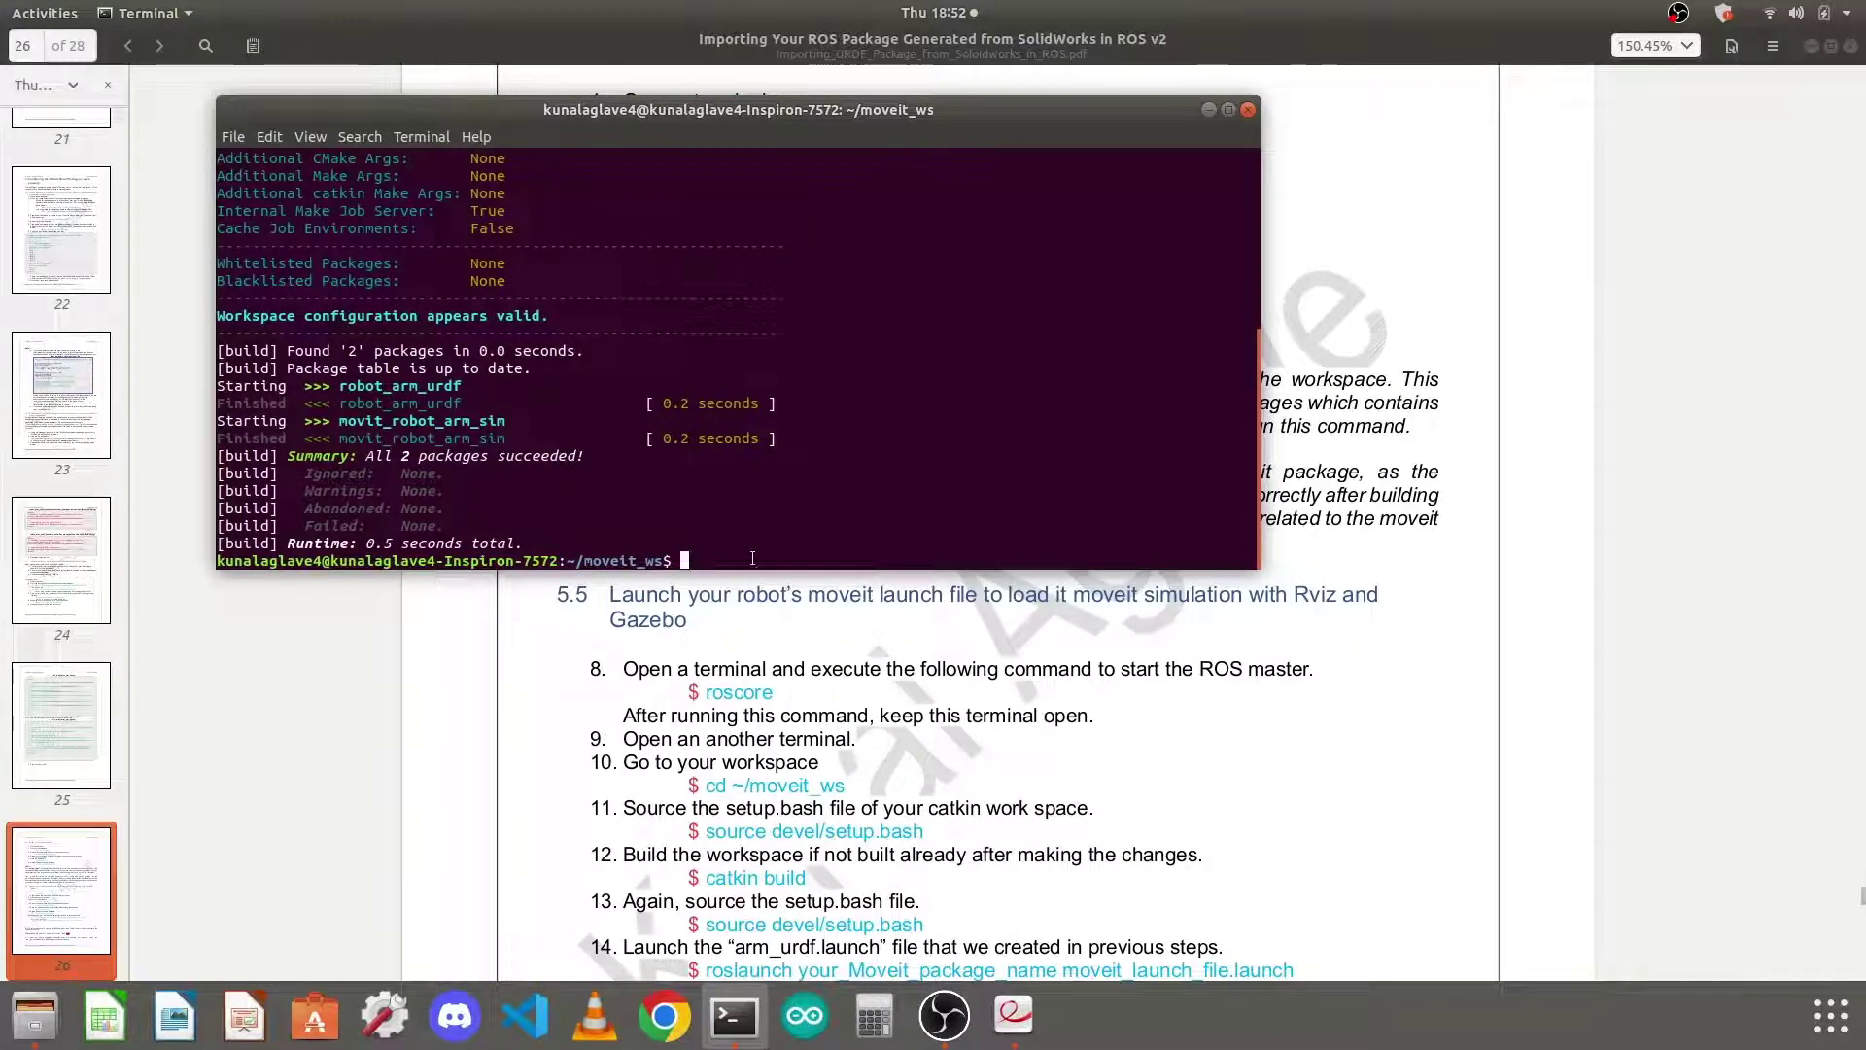
pyautogui.write('source deve')
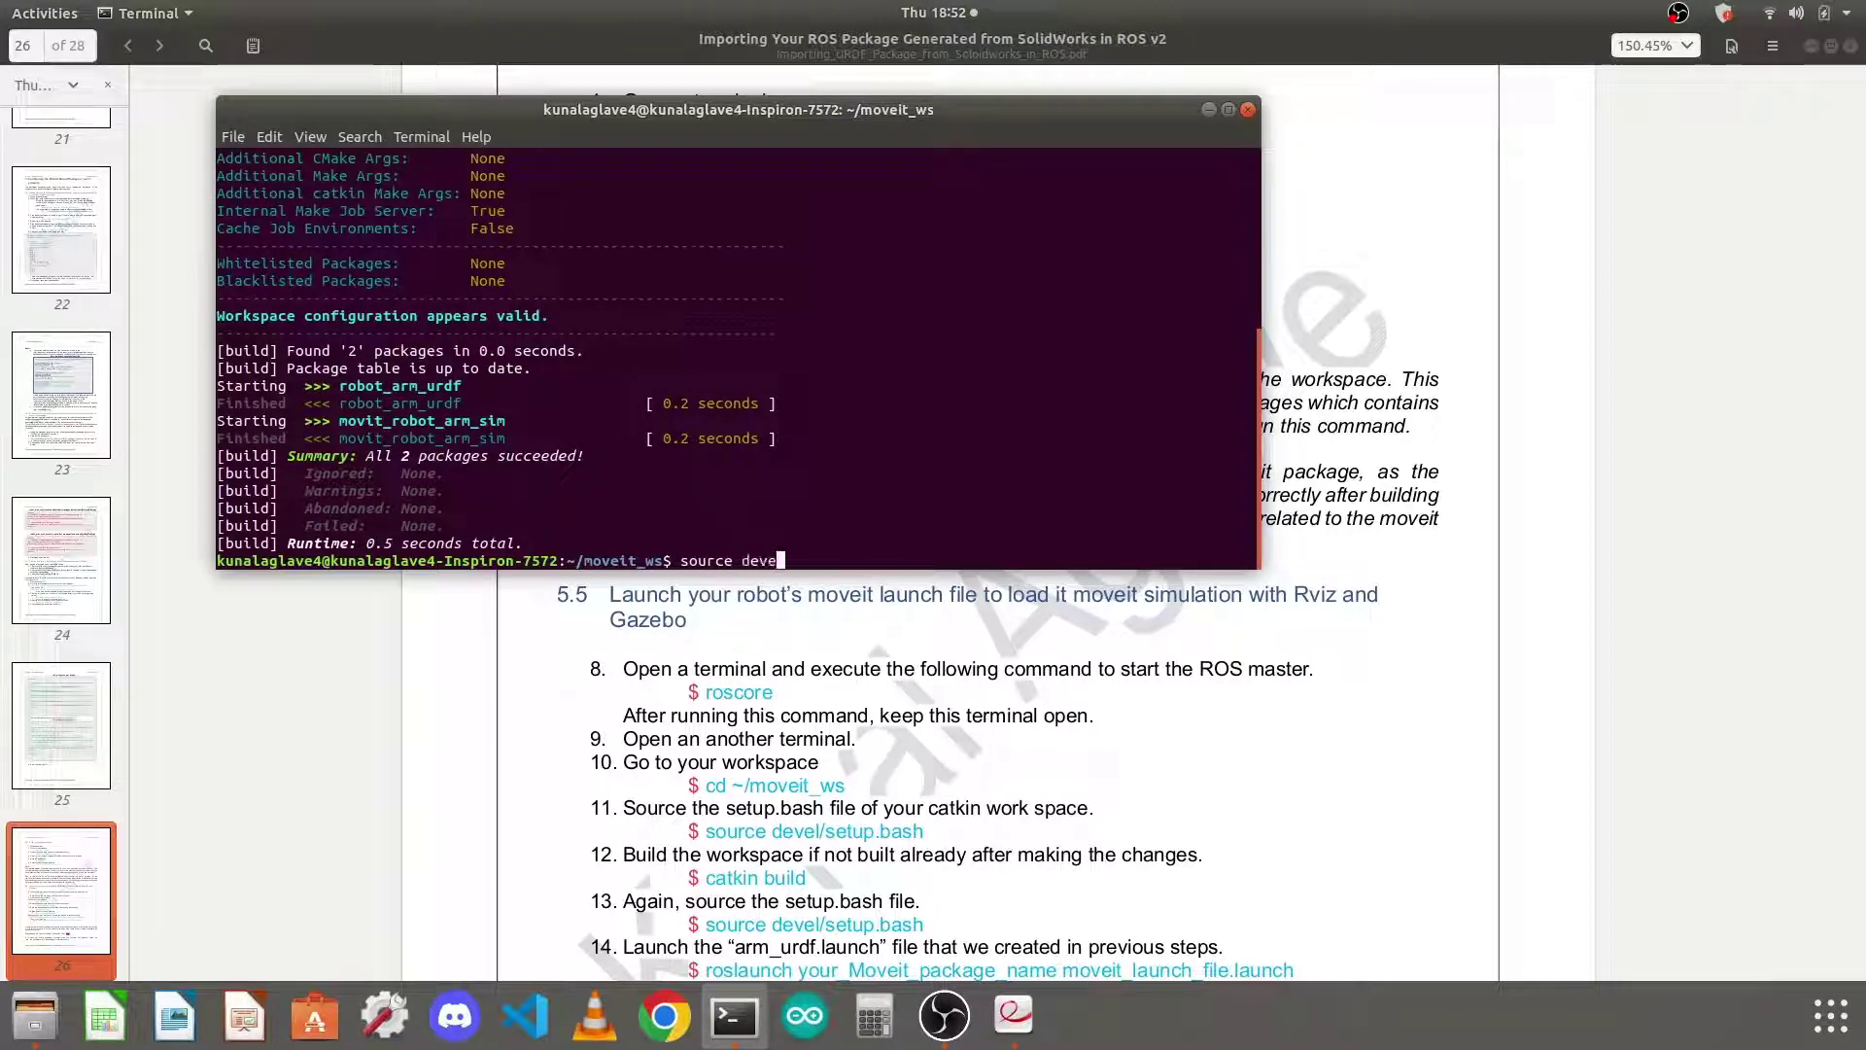
pyautogui.write('l/setup.b')
pyautogui.press('Tab')
pyautogui.press('Return')
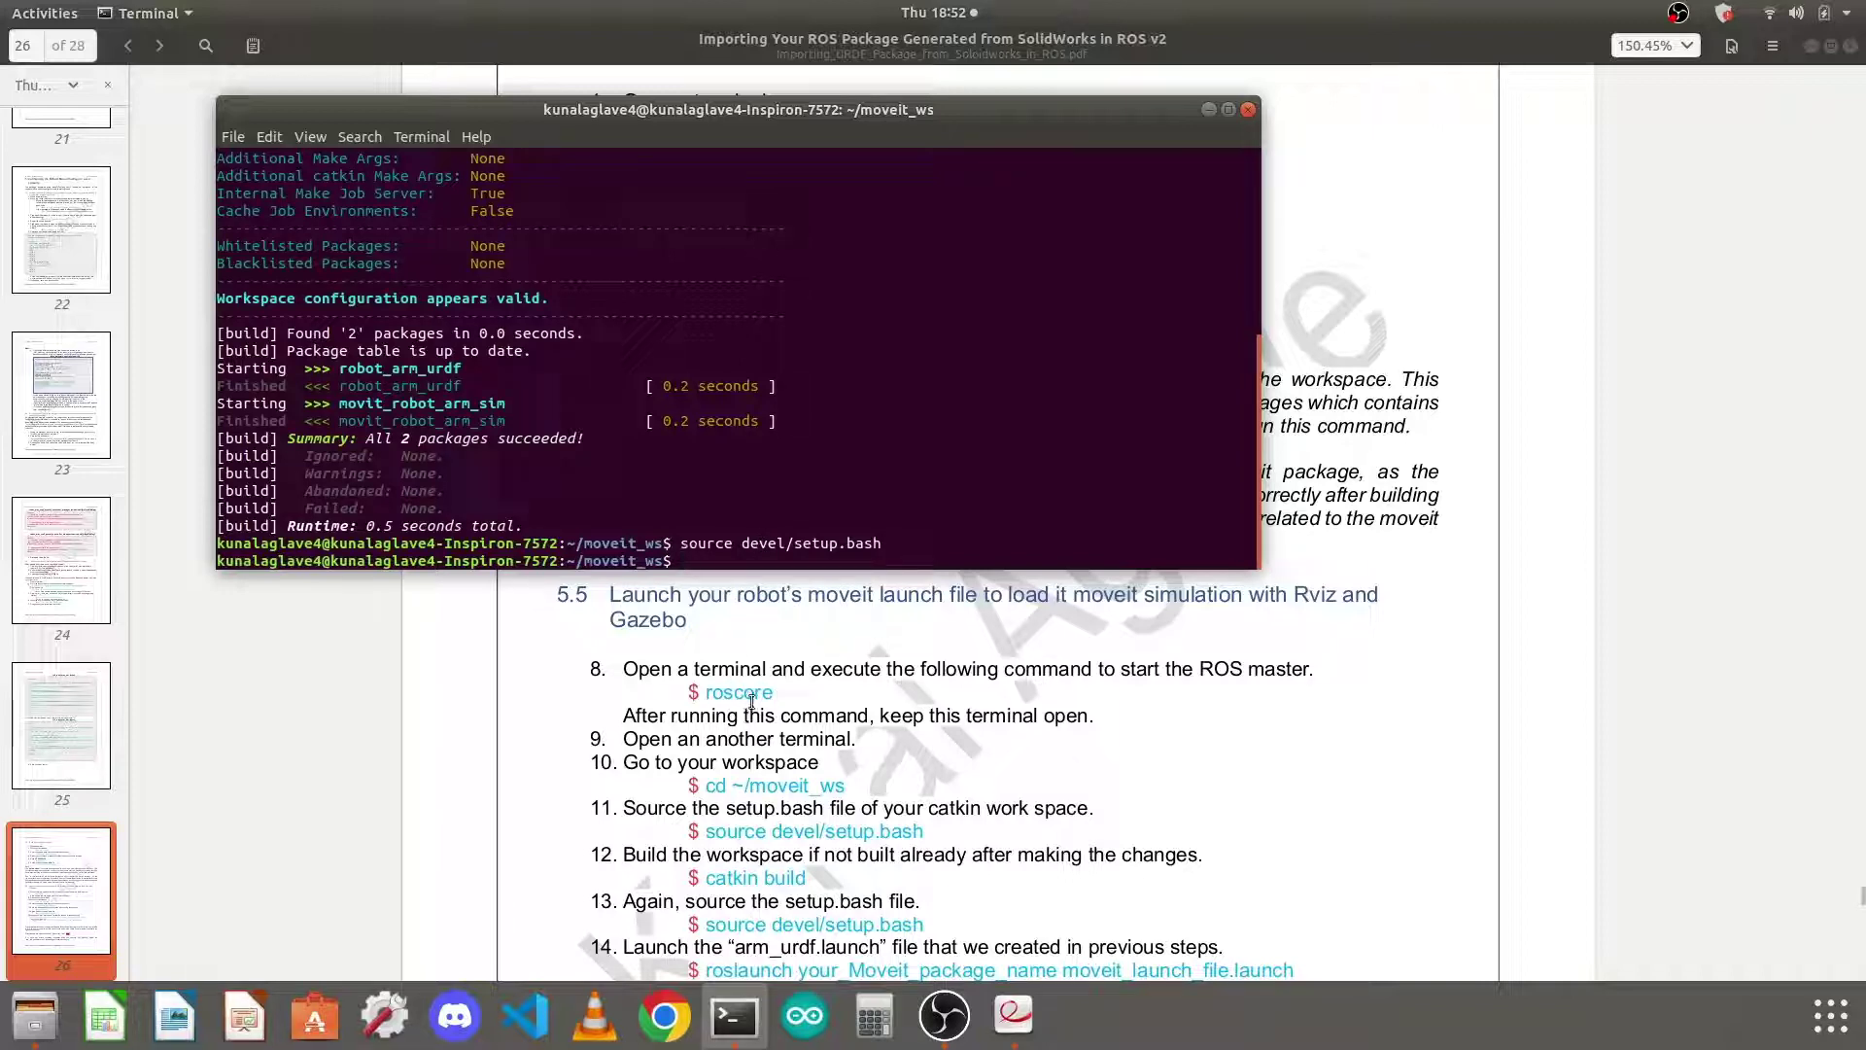
# Open a second terminal in the upper right and start roscore
pyautogui.rightClick(736, 1026)
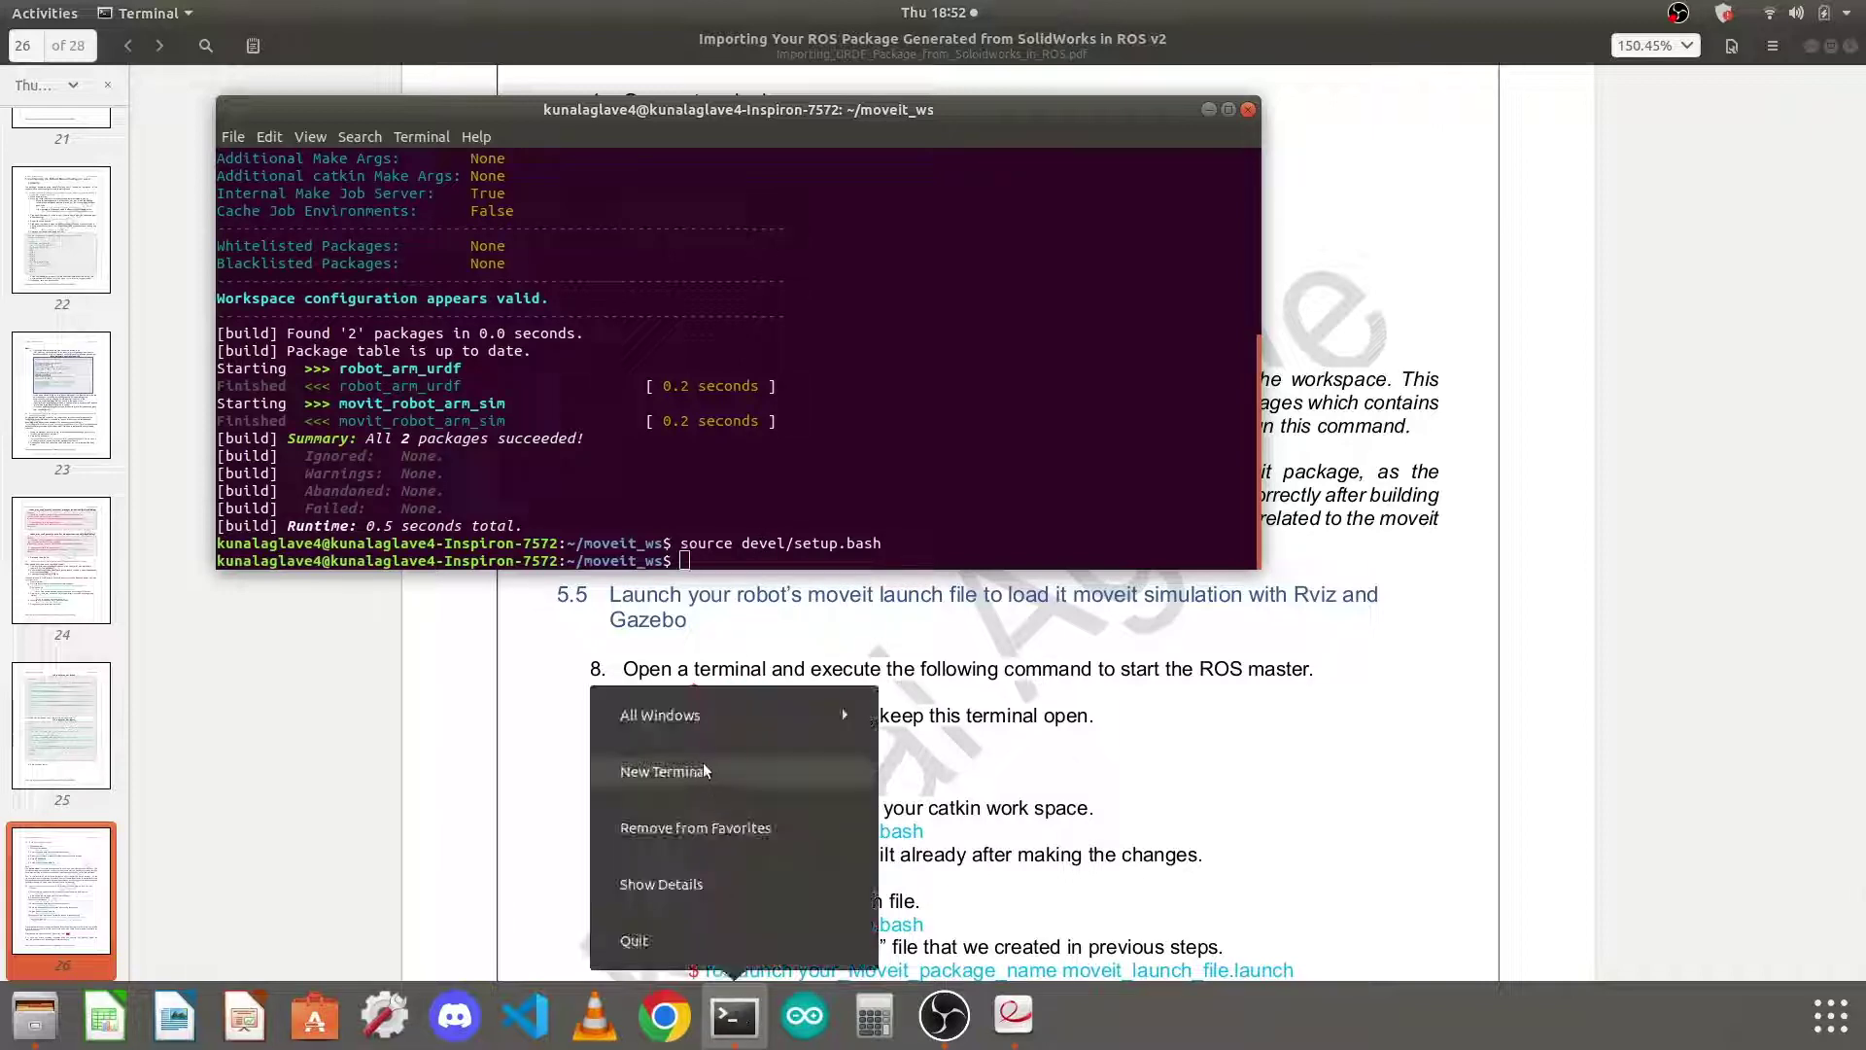
pyautogui.click(707, 770)
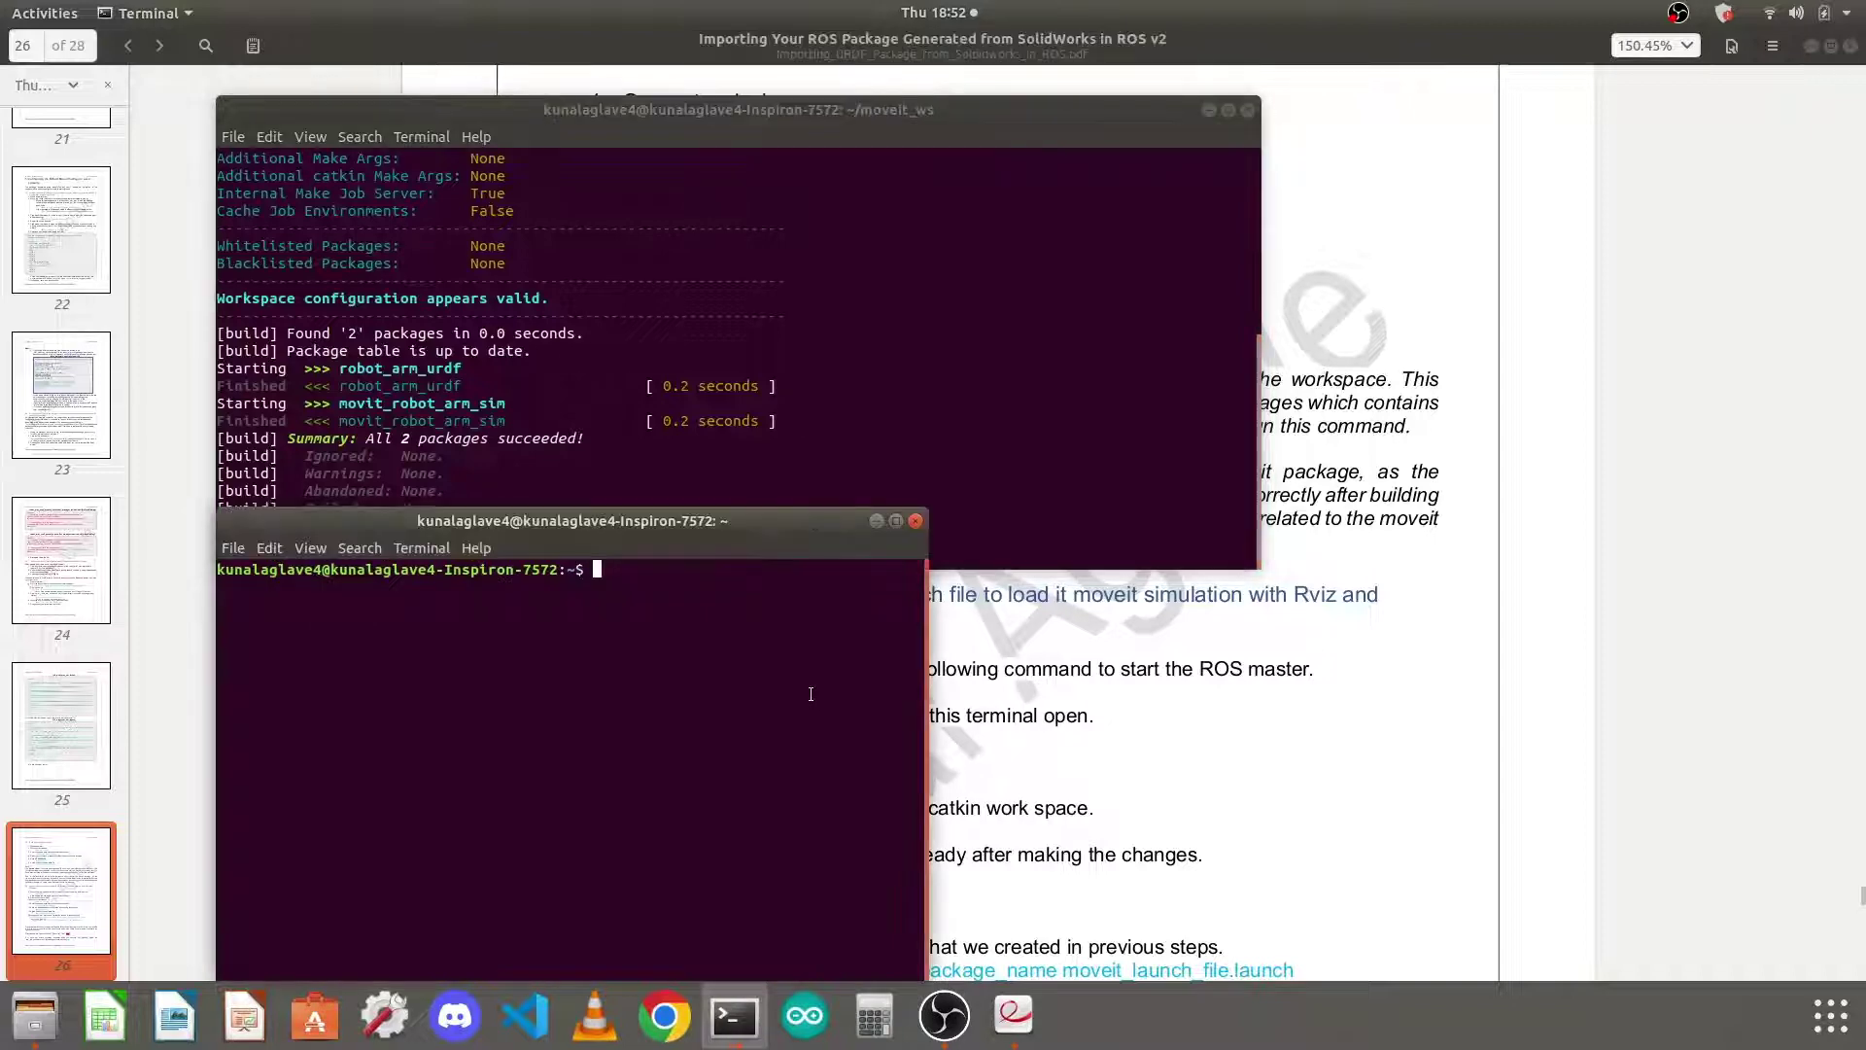
pyautogui.moveTo(639, 522); pyautogui.dragTo(1540, 291)
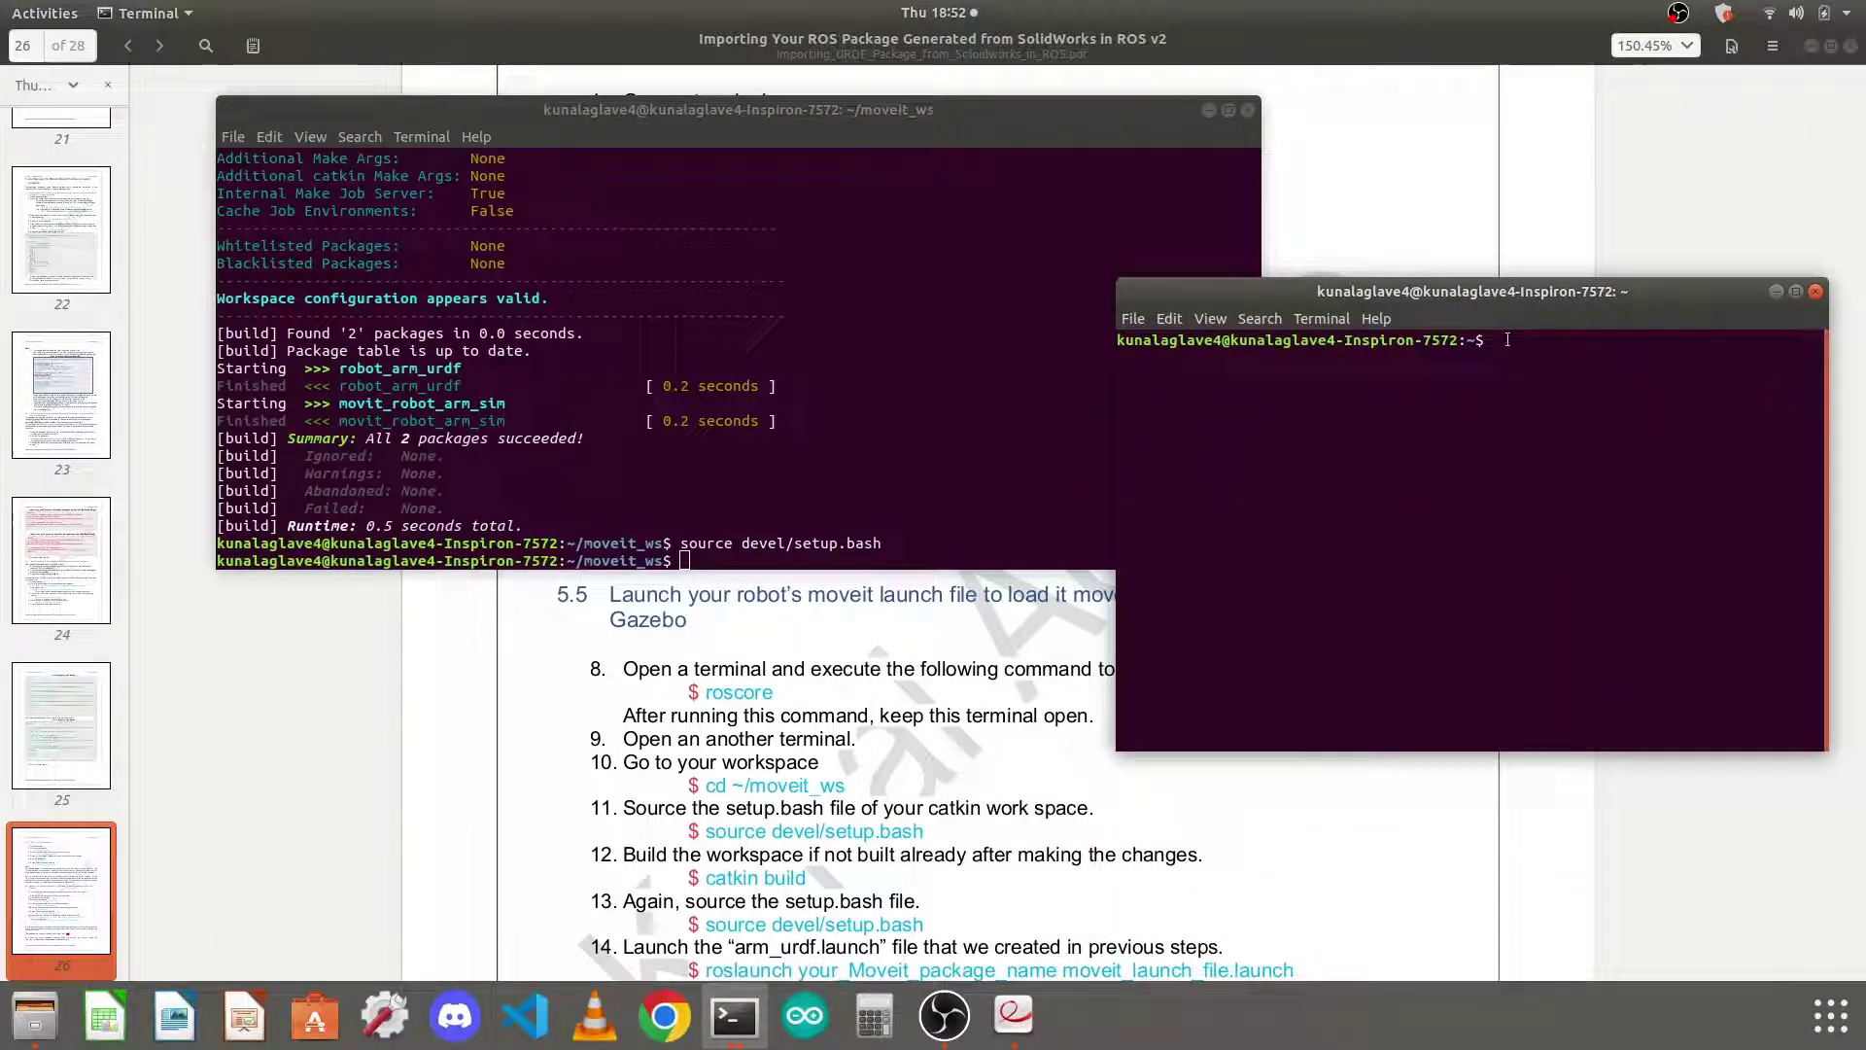
pyautogui.write('roscore')
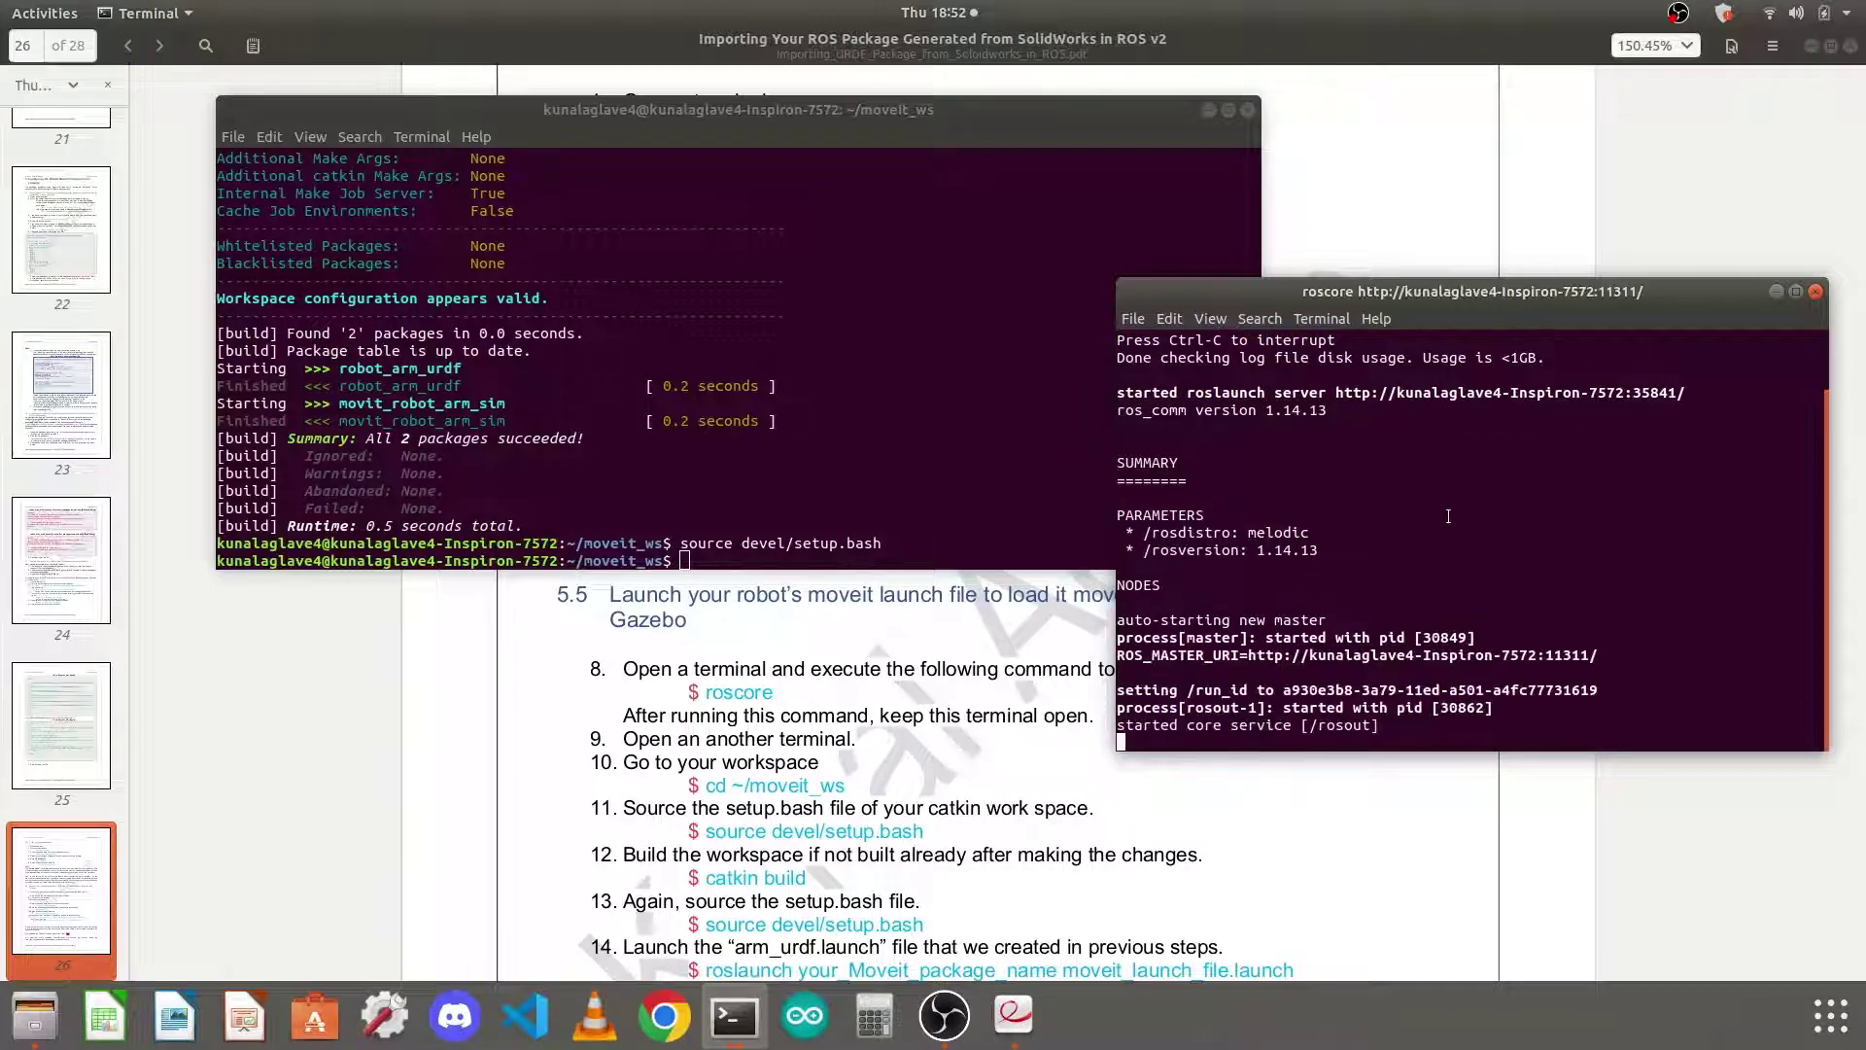
pyautogui.moveTo(1394, 736); pyautogui.dragTo(1114, 729)
pyautogui.click(1118, 737)
# Find step 14 in the guide and select its roslaunch command
pyautogui.click(956, 503)
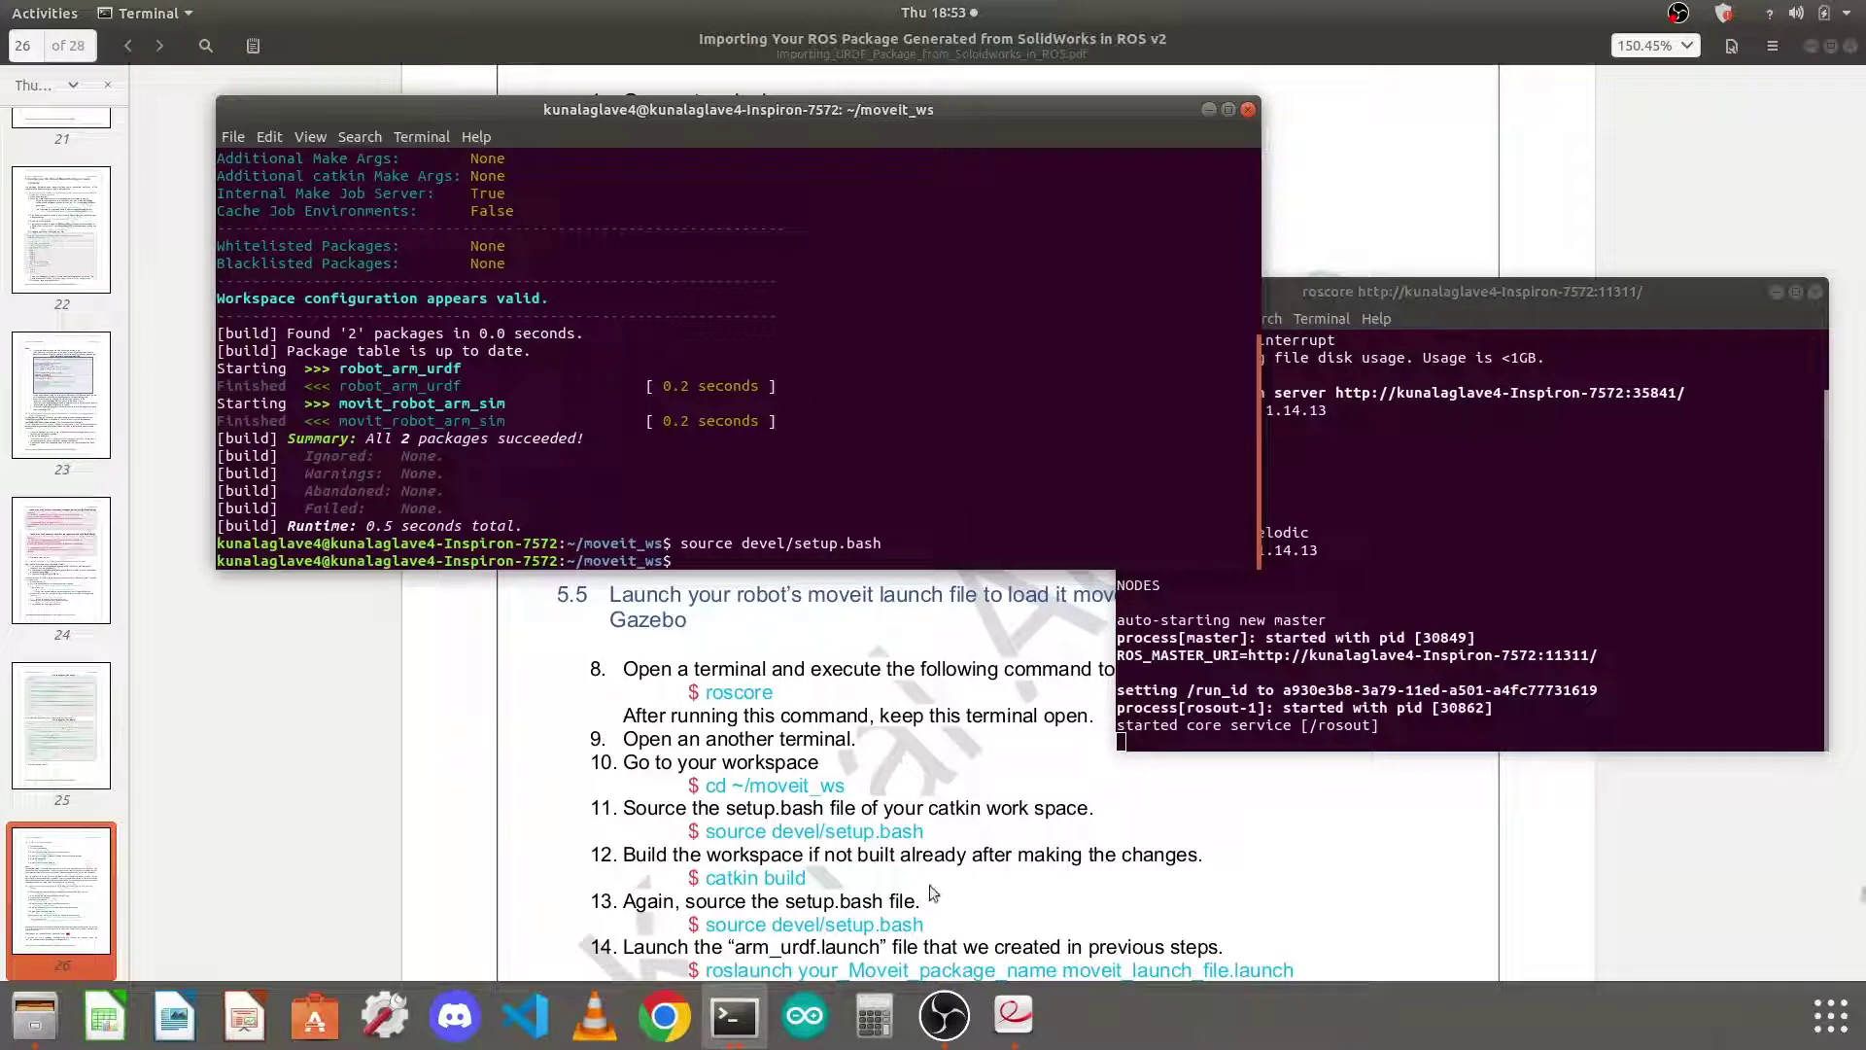
pyautogui.scroll(-2, 931, 887)
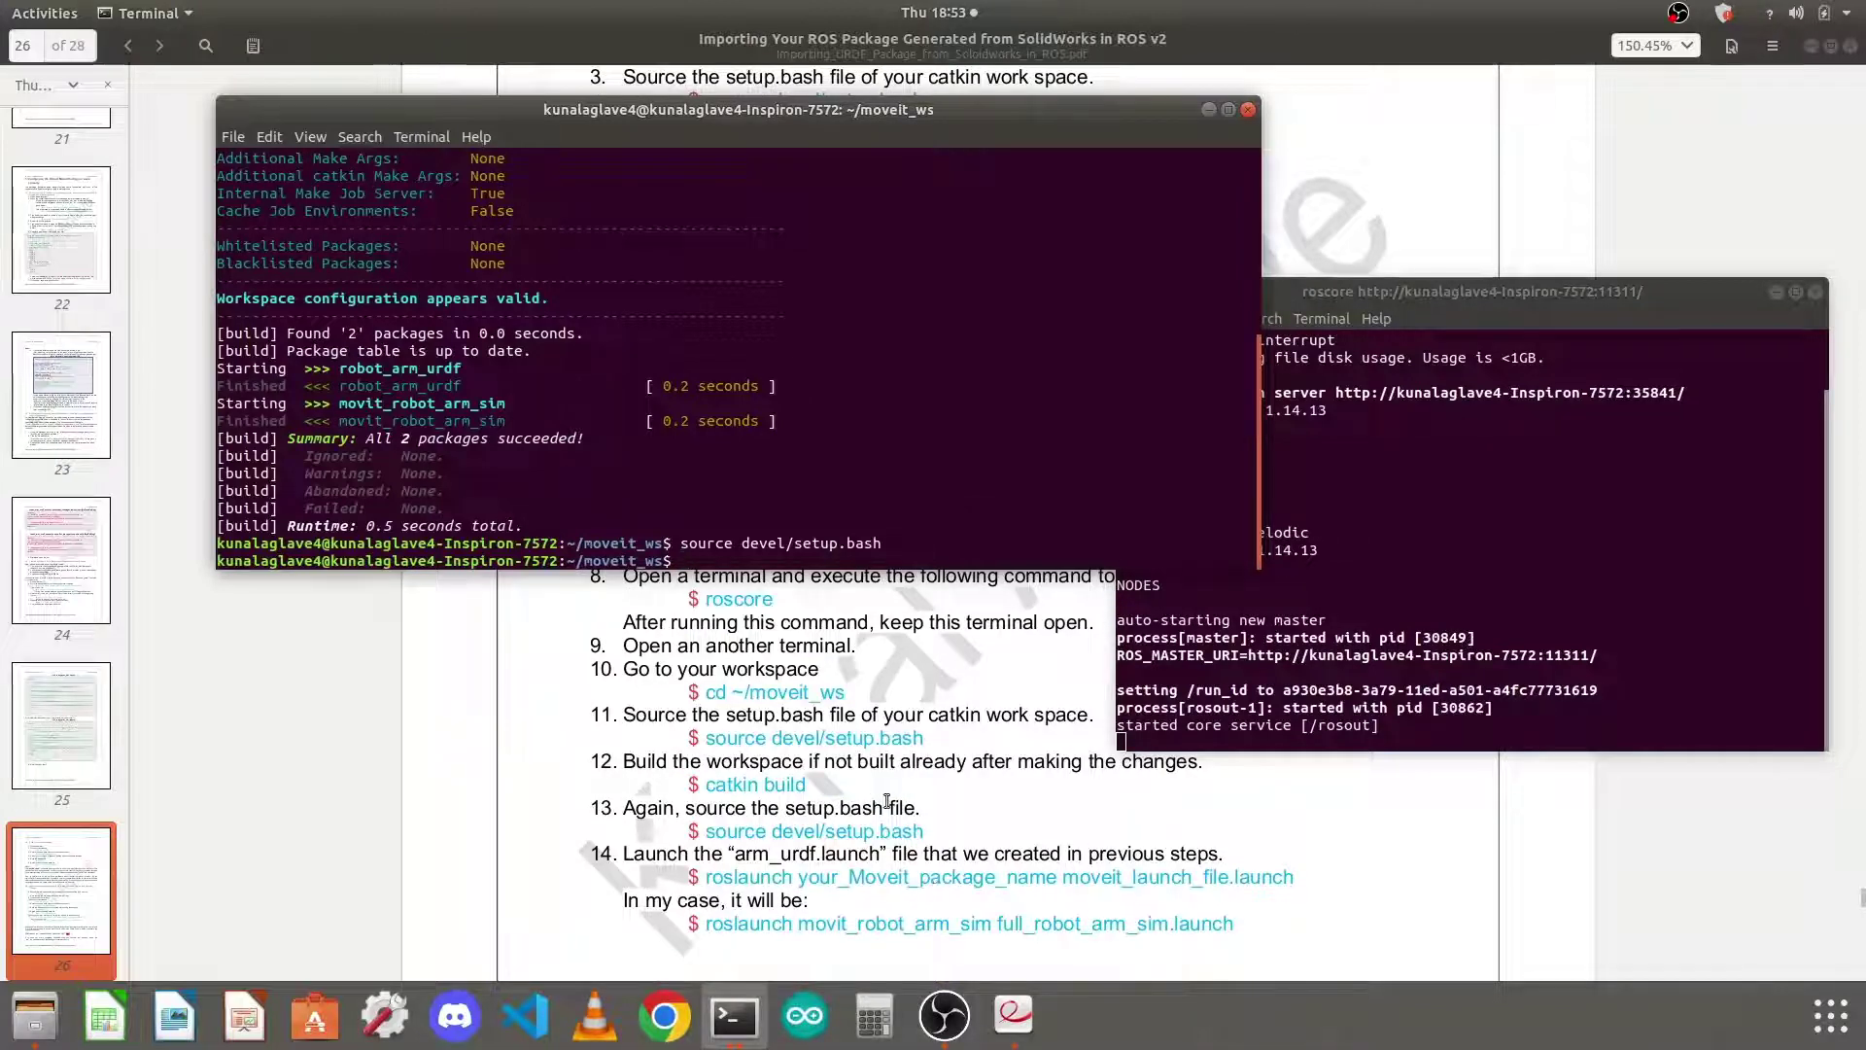
pyautogui.scroll(-2, 881, 775)
pyautogui.scroll(-15, 880, 775)
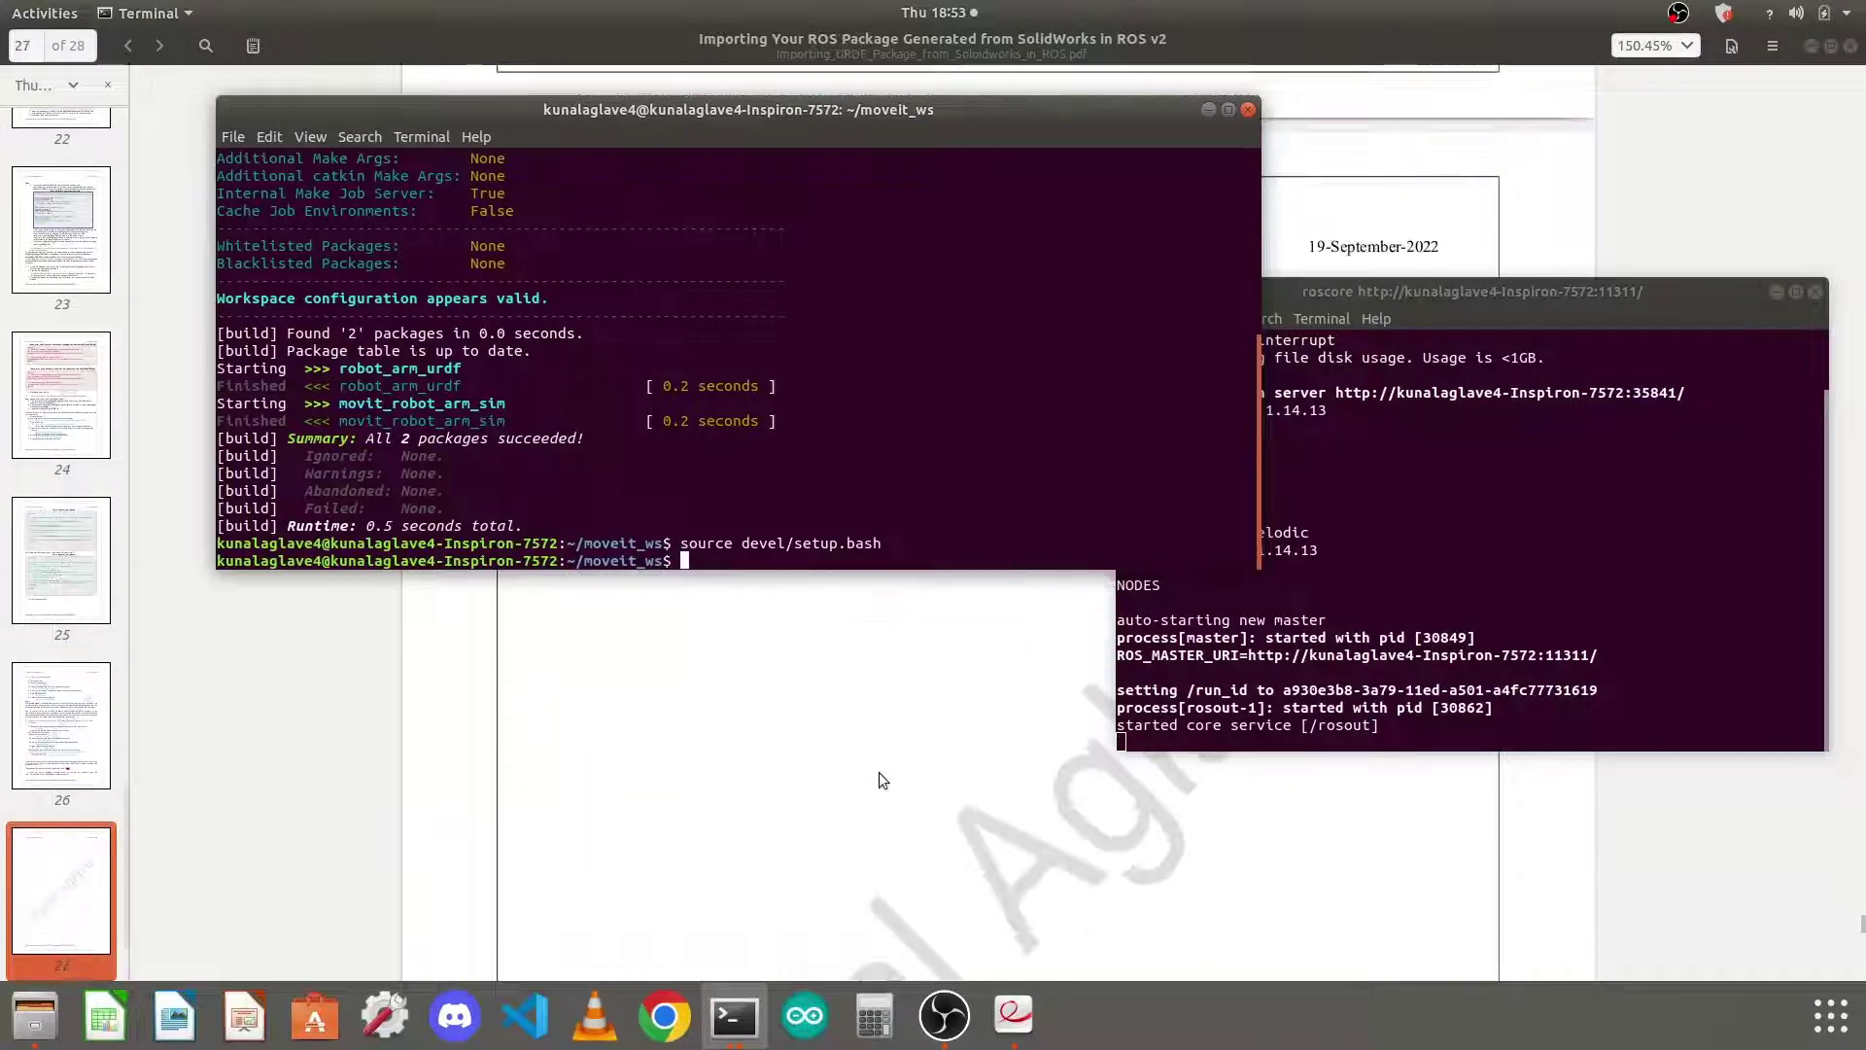
pyautogui.scroll(15, 881, 776)
pyautogui.scroll(4, 880, 774)
pyautogui.scroll(-4, 880, 774)
pyautogui.moveTo(705, 830); pyautogui.dragTo(1244, 848)
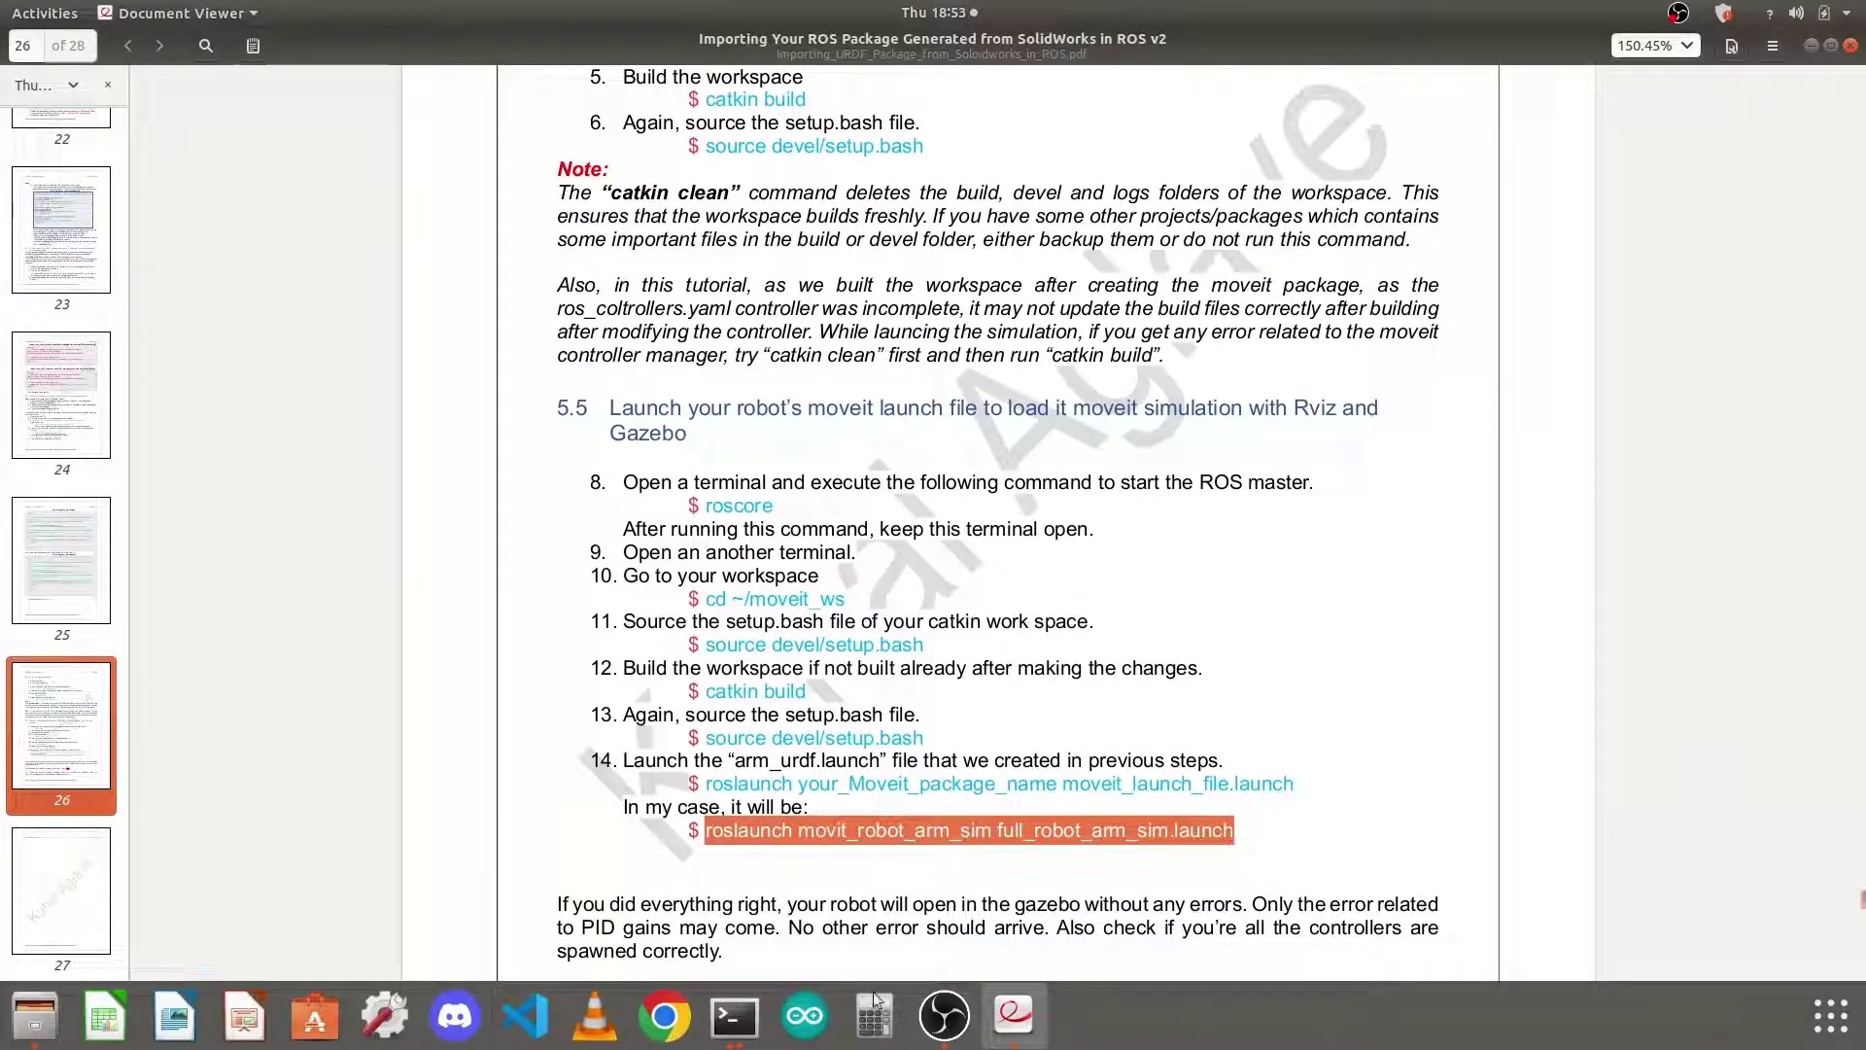
# Run roslaunch movit_robot_arm_sim full_robot_arm_sim.launch in the moveit_ws terminal
pyautogui.click(736, 1015)
pyautogui.click(806, 845)
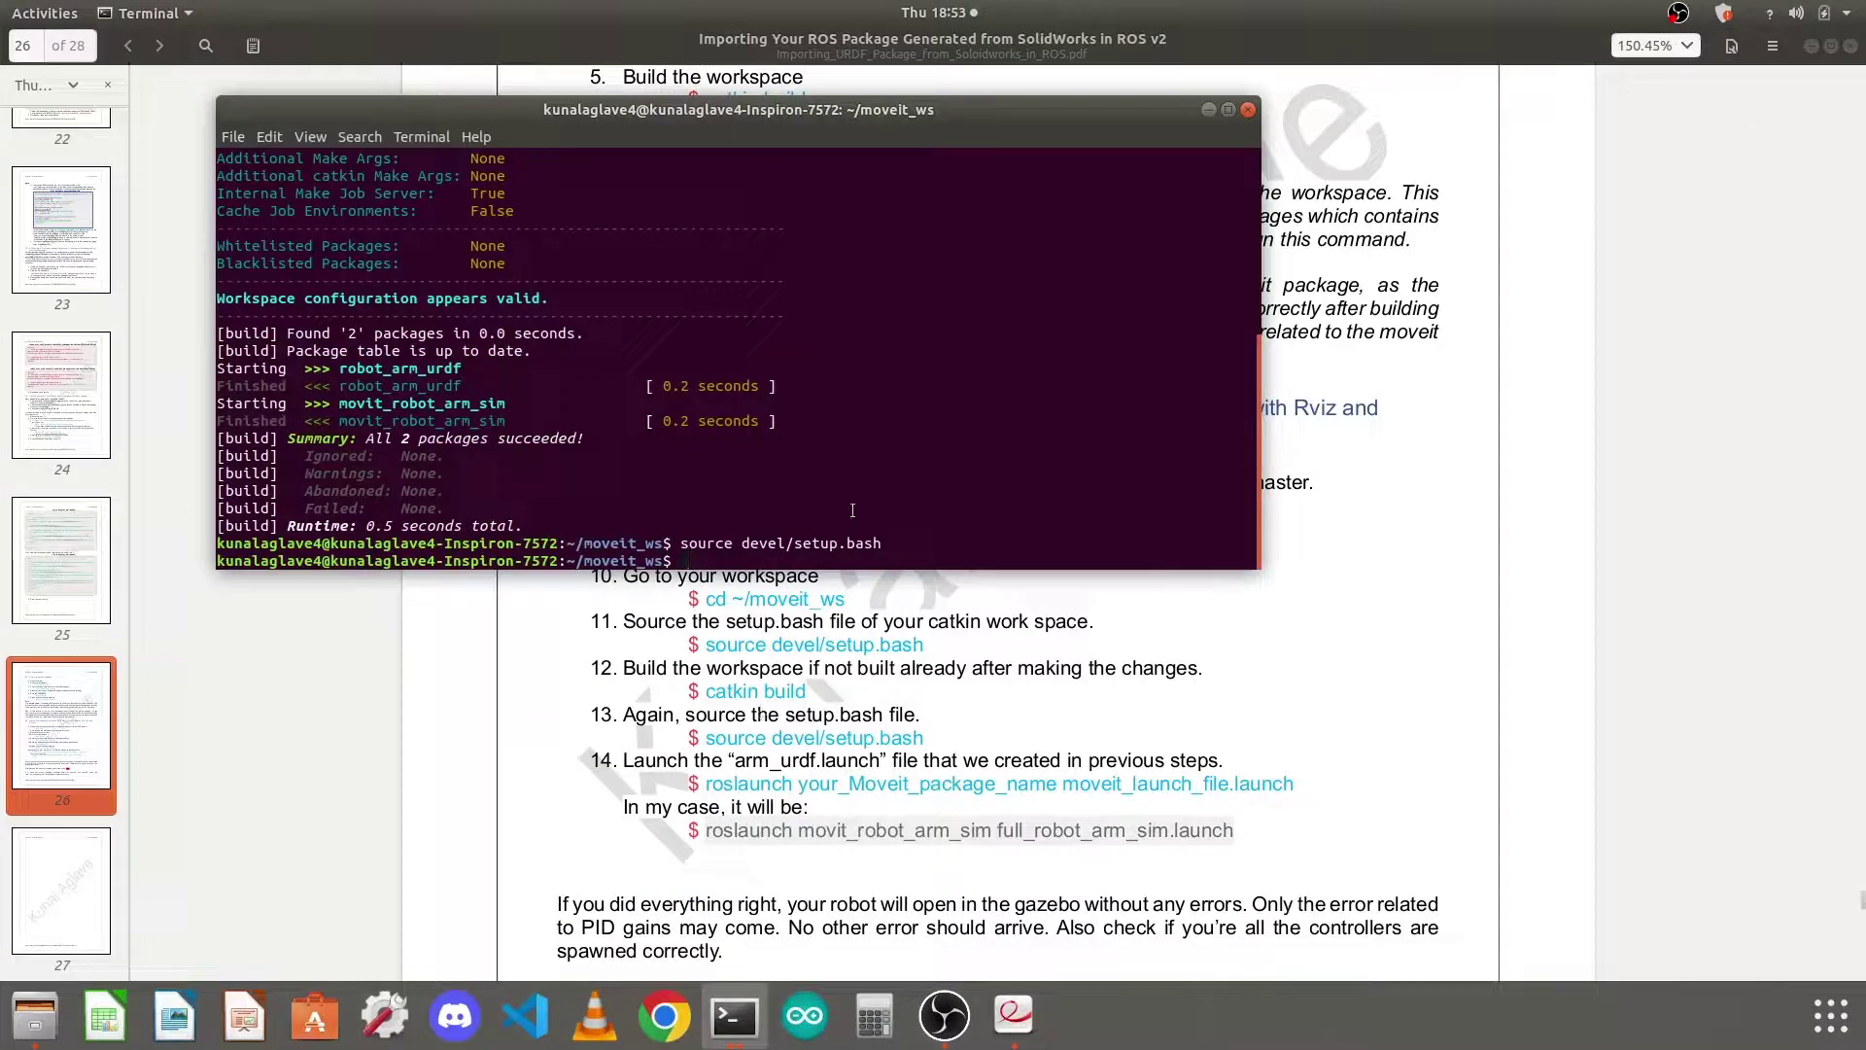
pyautogui.write('r')
pyautogui.write('oslaun')
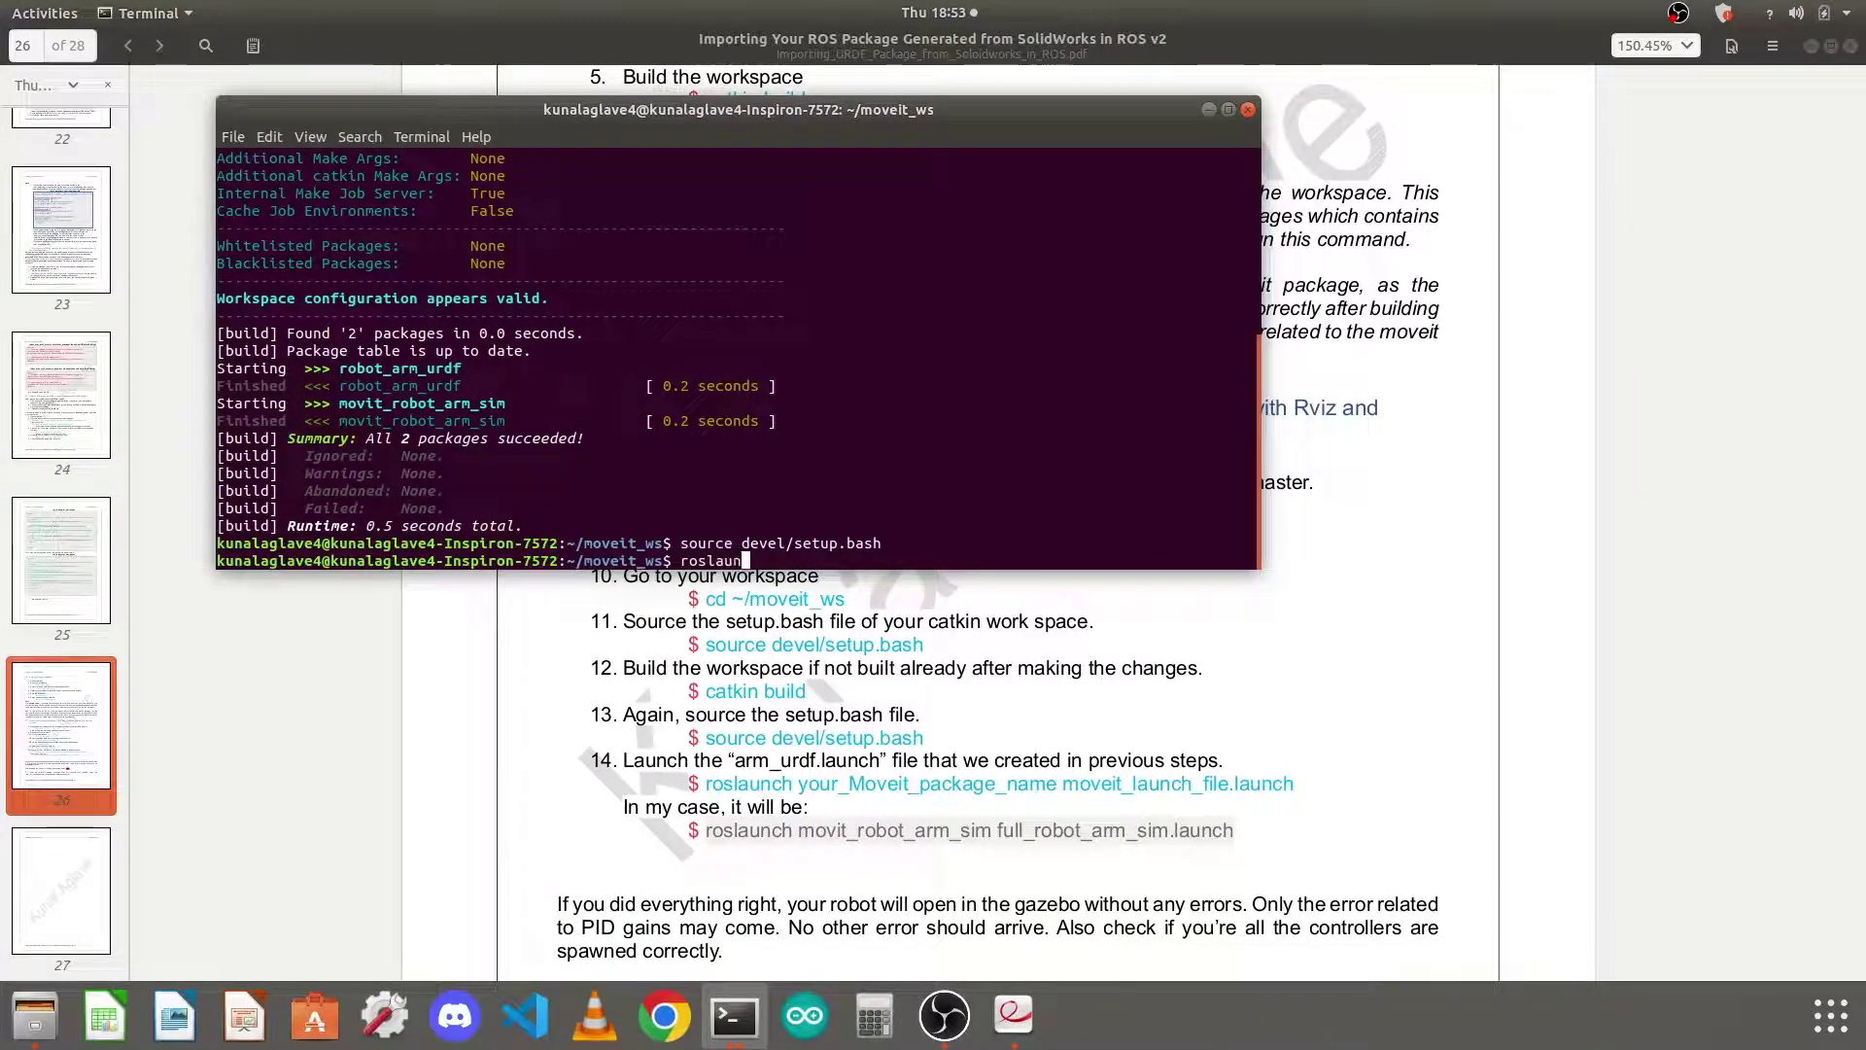
pyautogui.write('ch movi')
pyautogui.press('Tab')
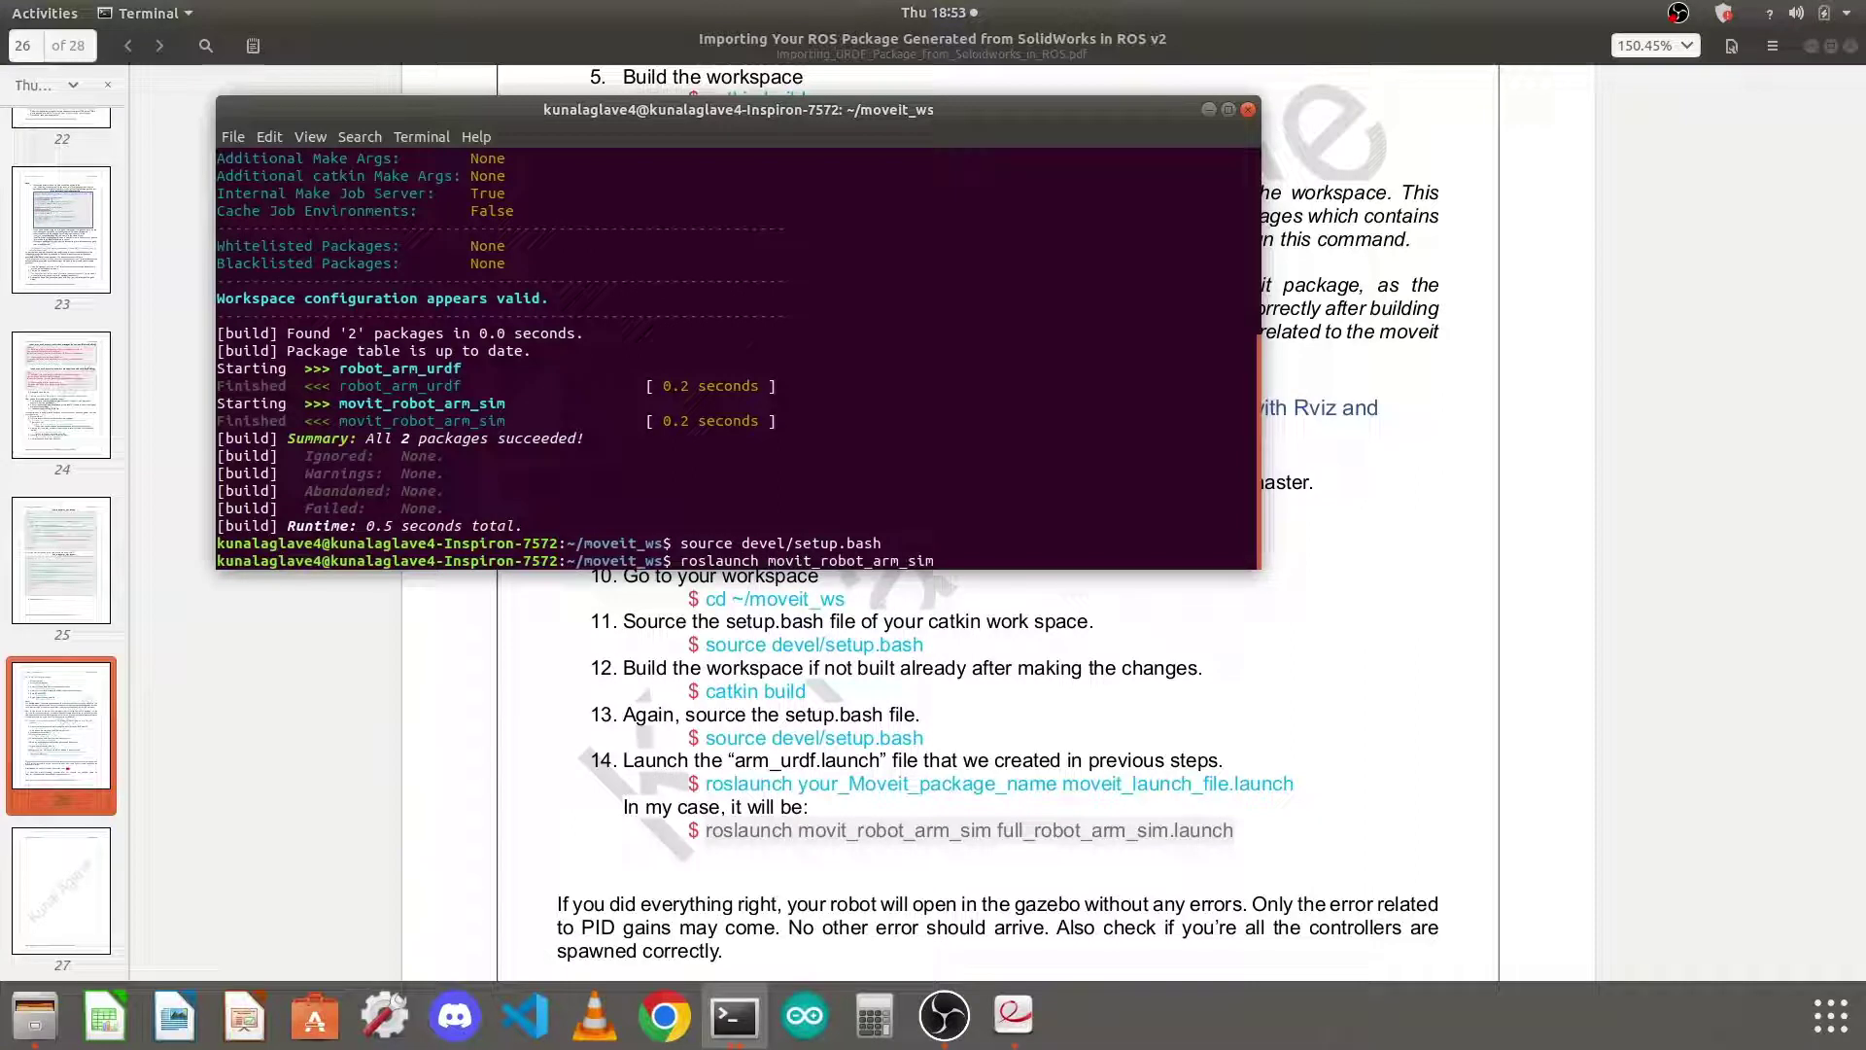
pyautogui.write('fu')
pyautogui.press('Tab')
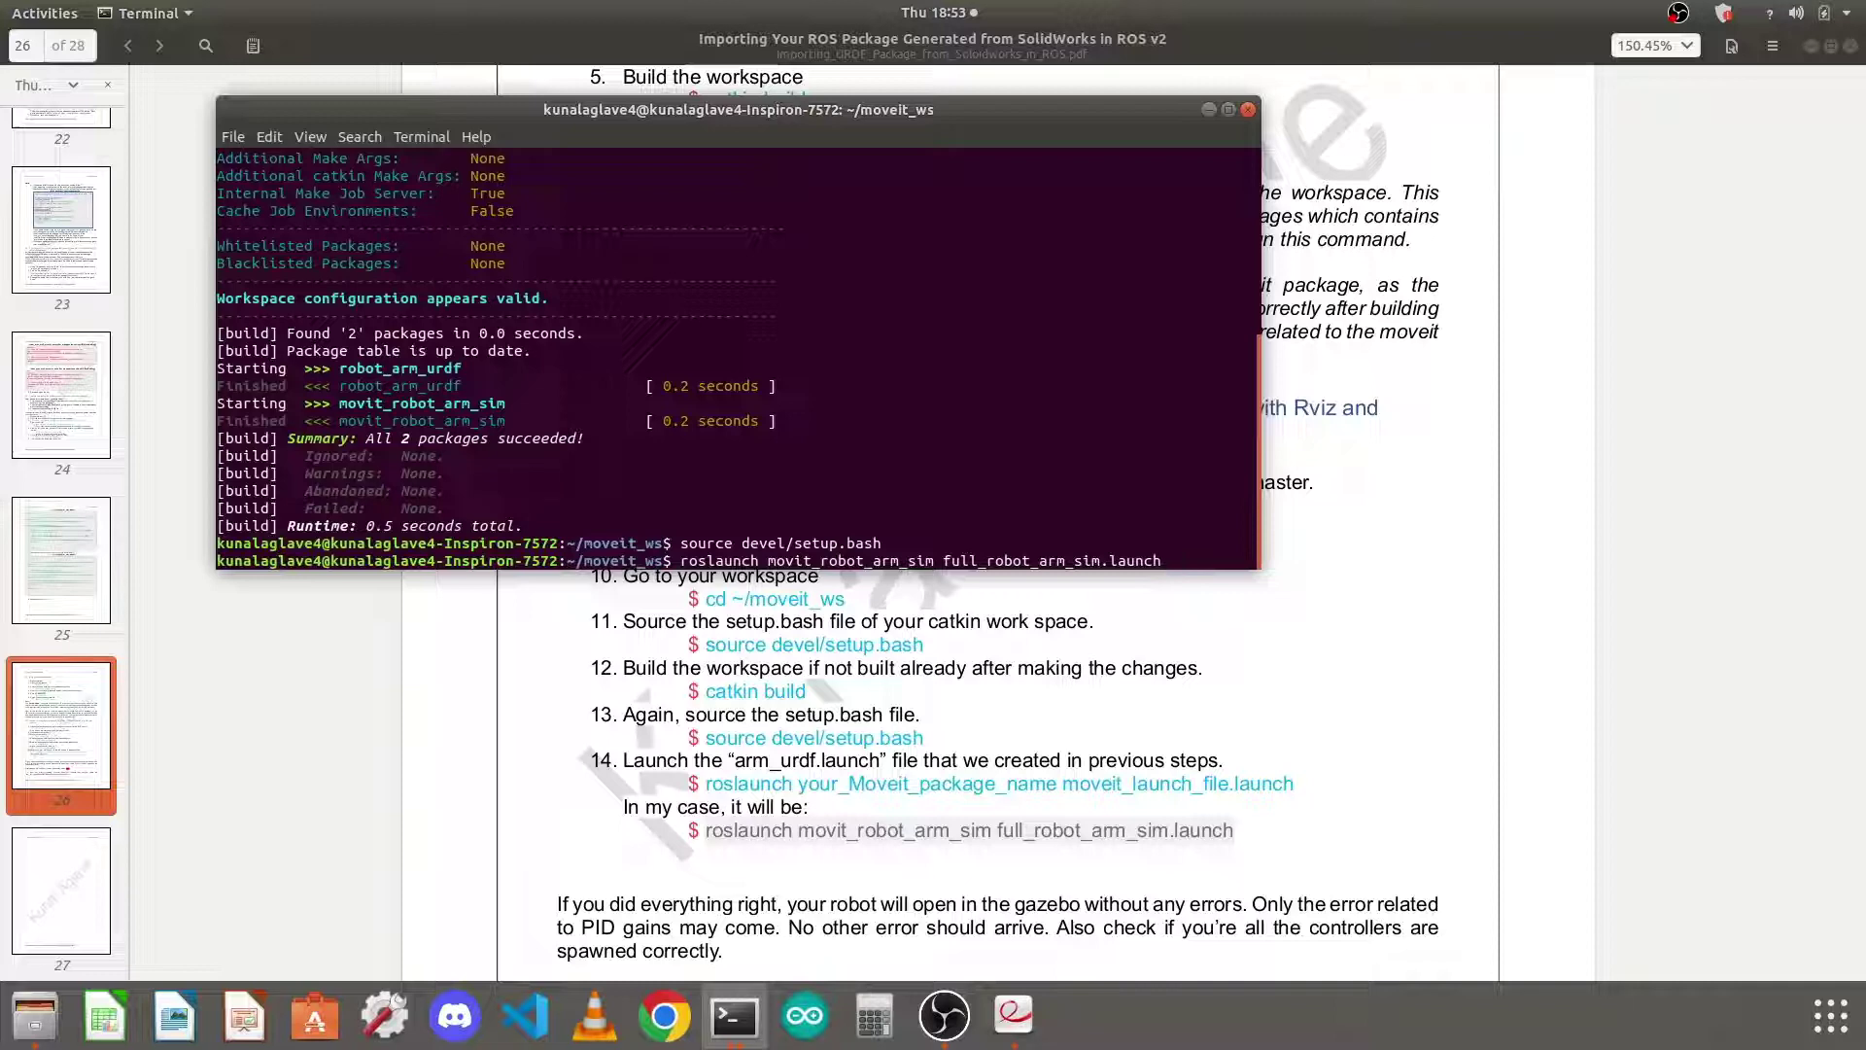
pyautogui.press('Return')
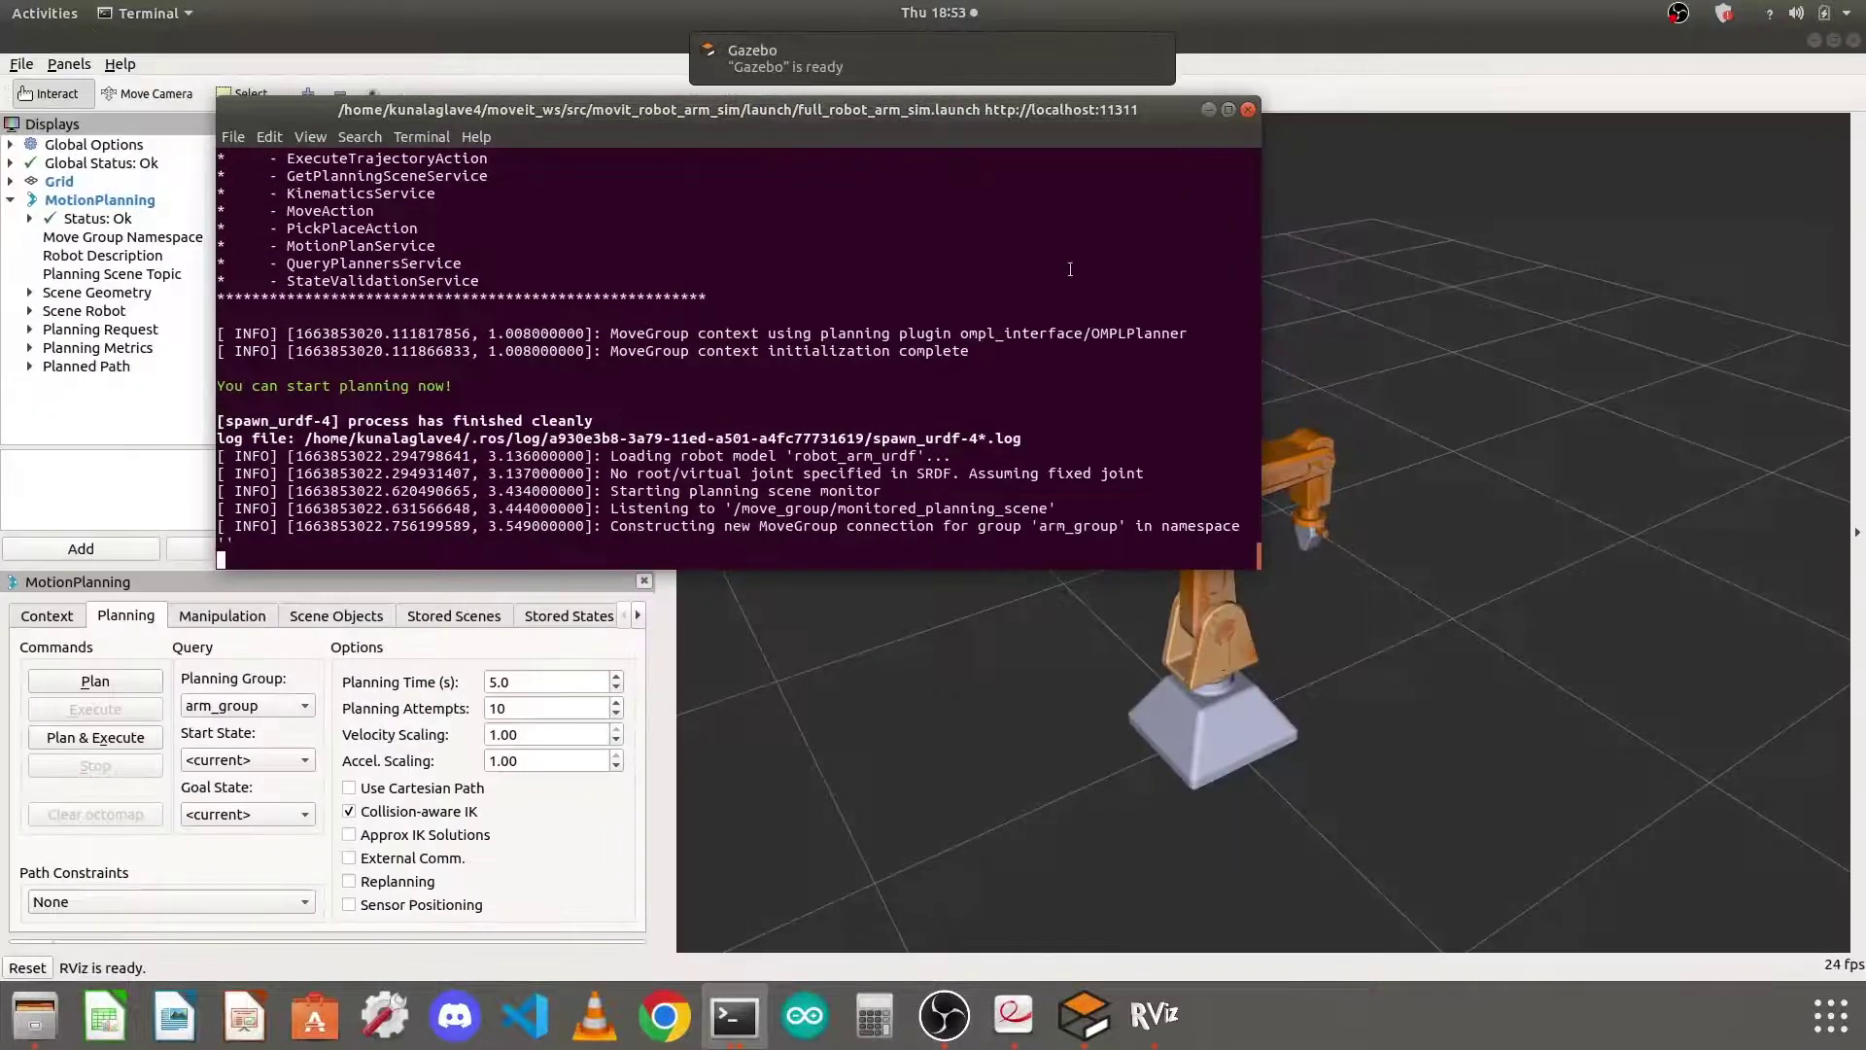
# Maximize the launch terminal, then check the arm in Gazebo and RViz's moveit.rviz window
pyautogui.click(1227, 109)
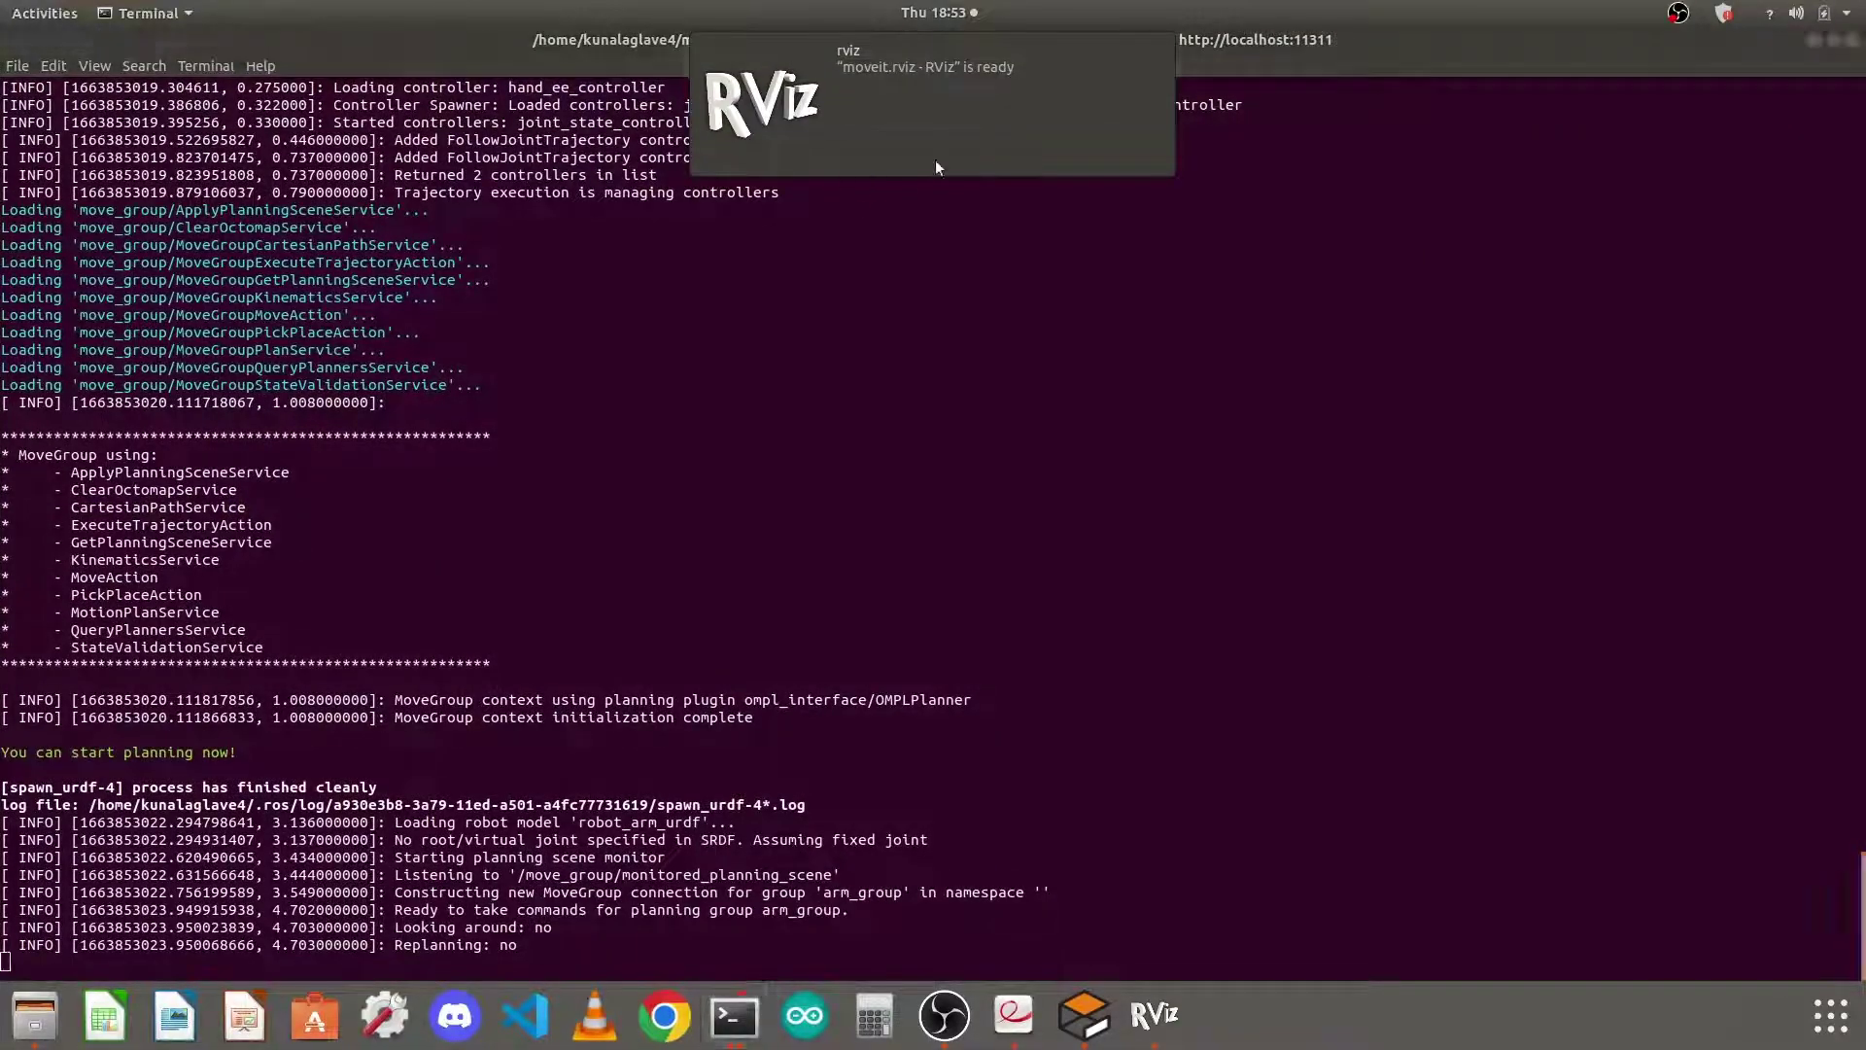
pyautogui.click(1093, 1023)
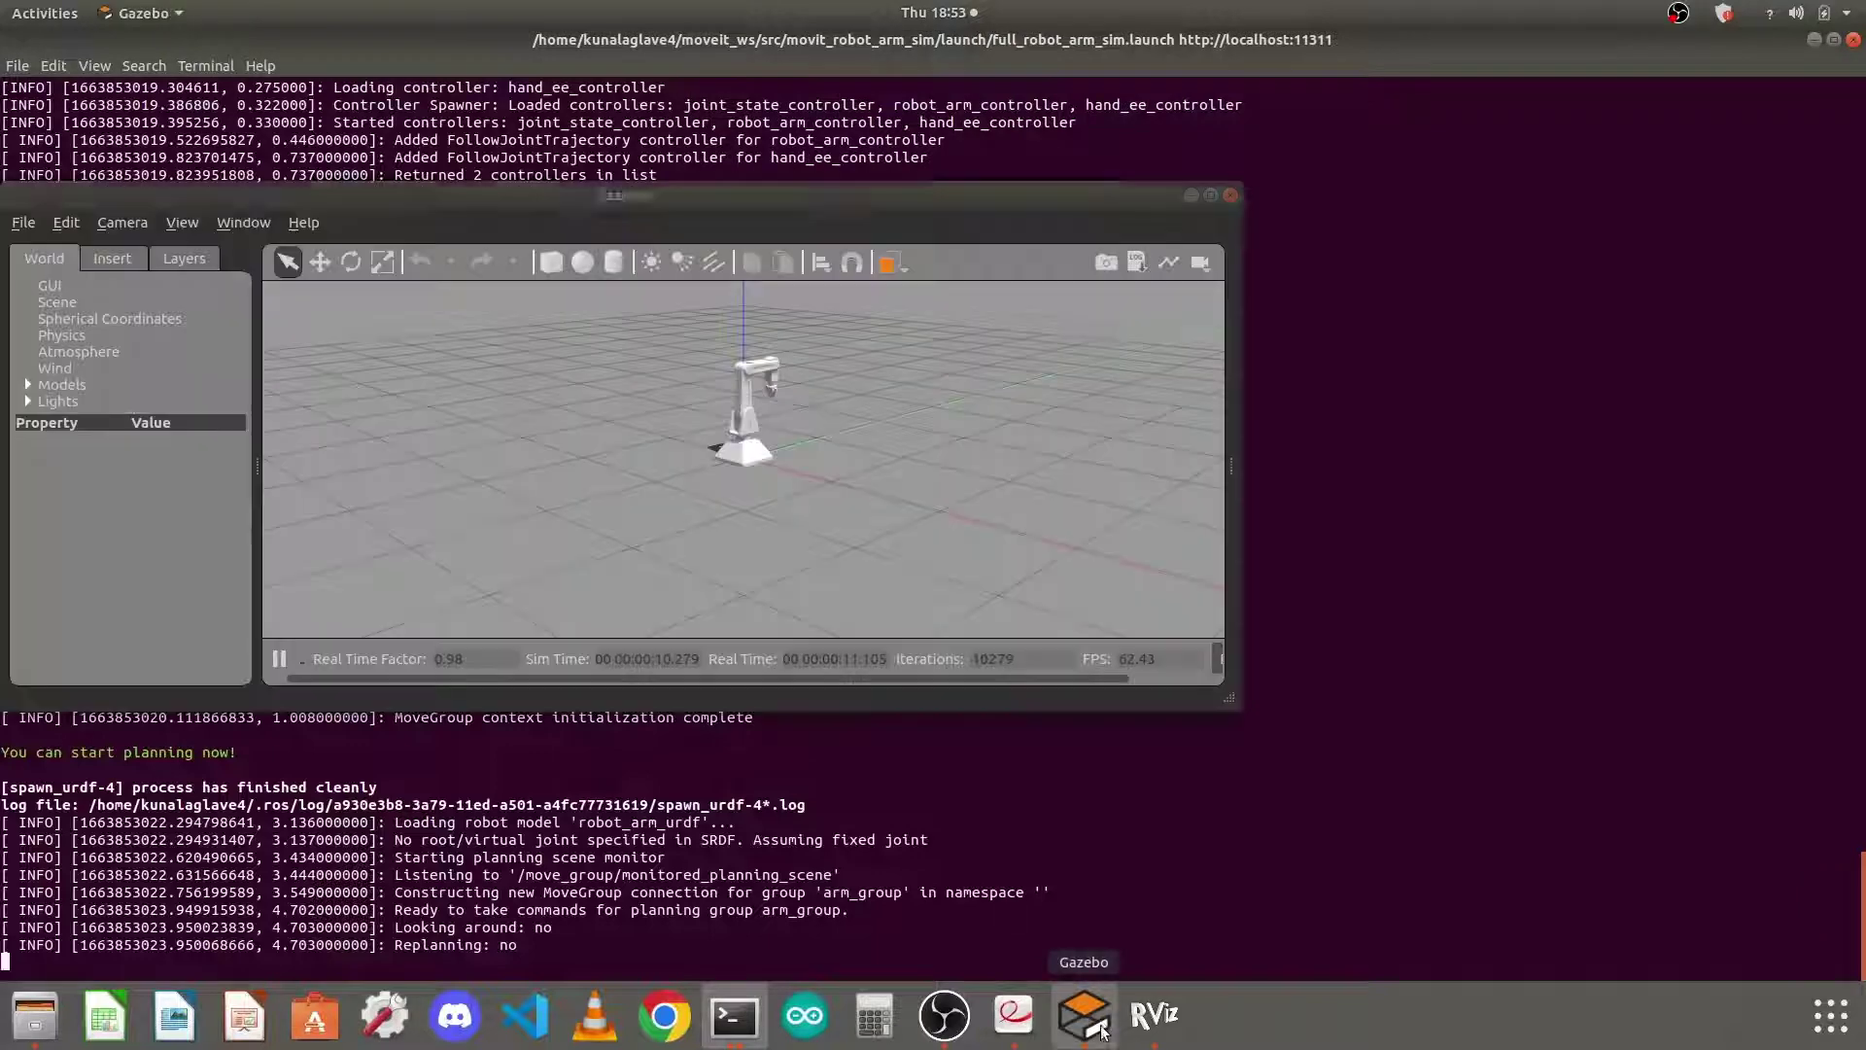
pyautogui.click(1155, 1016)
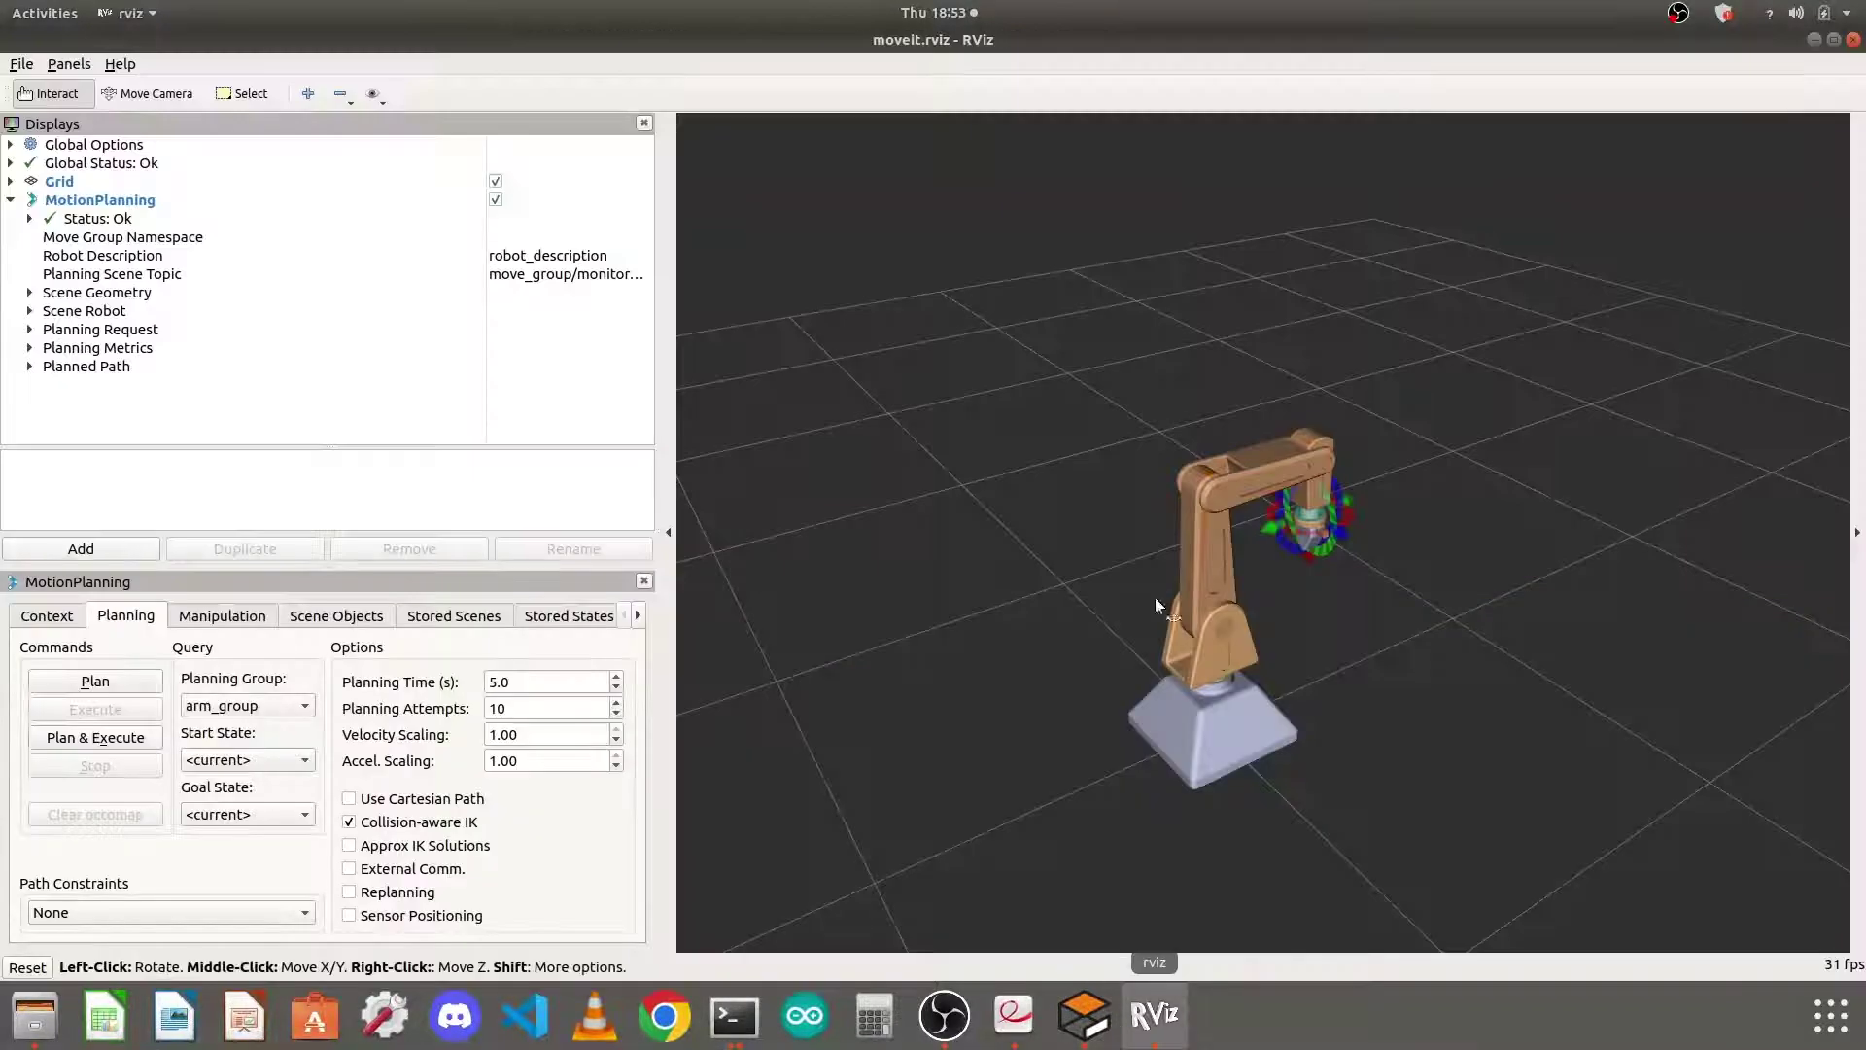
pyautogui.click(735, 1016)
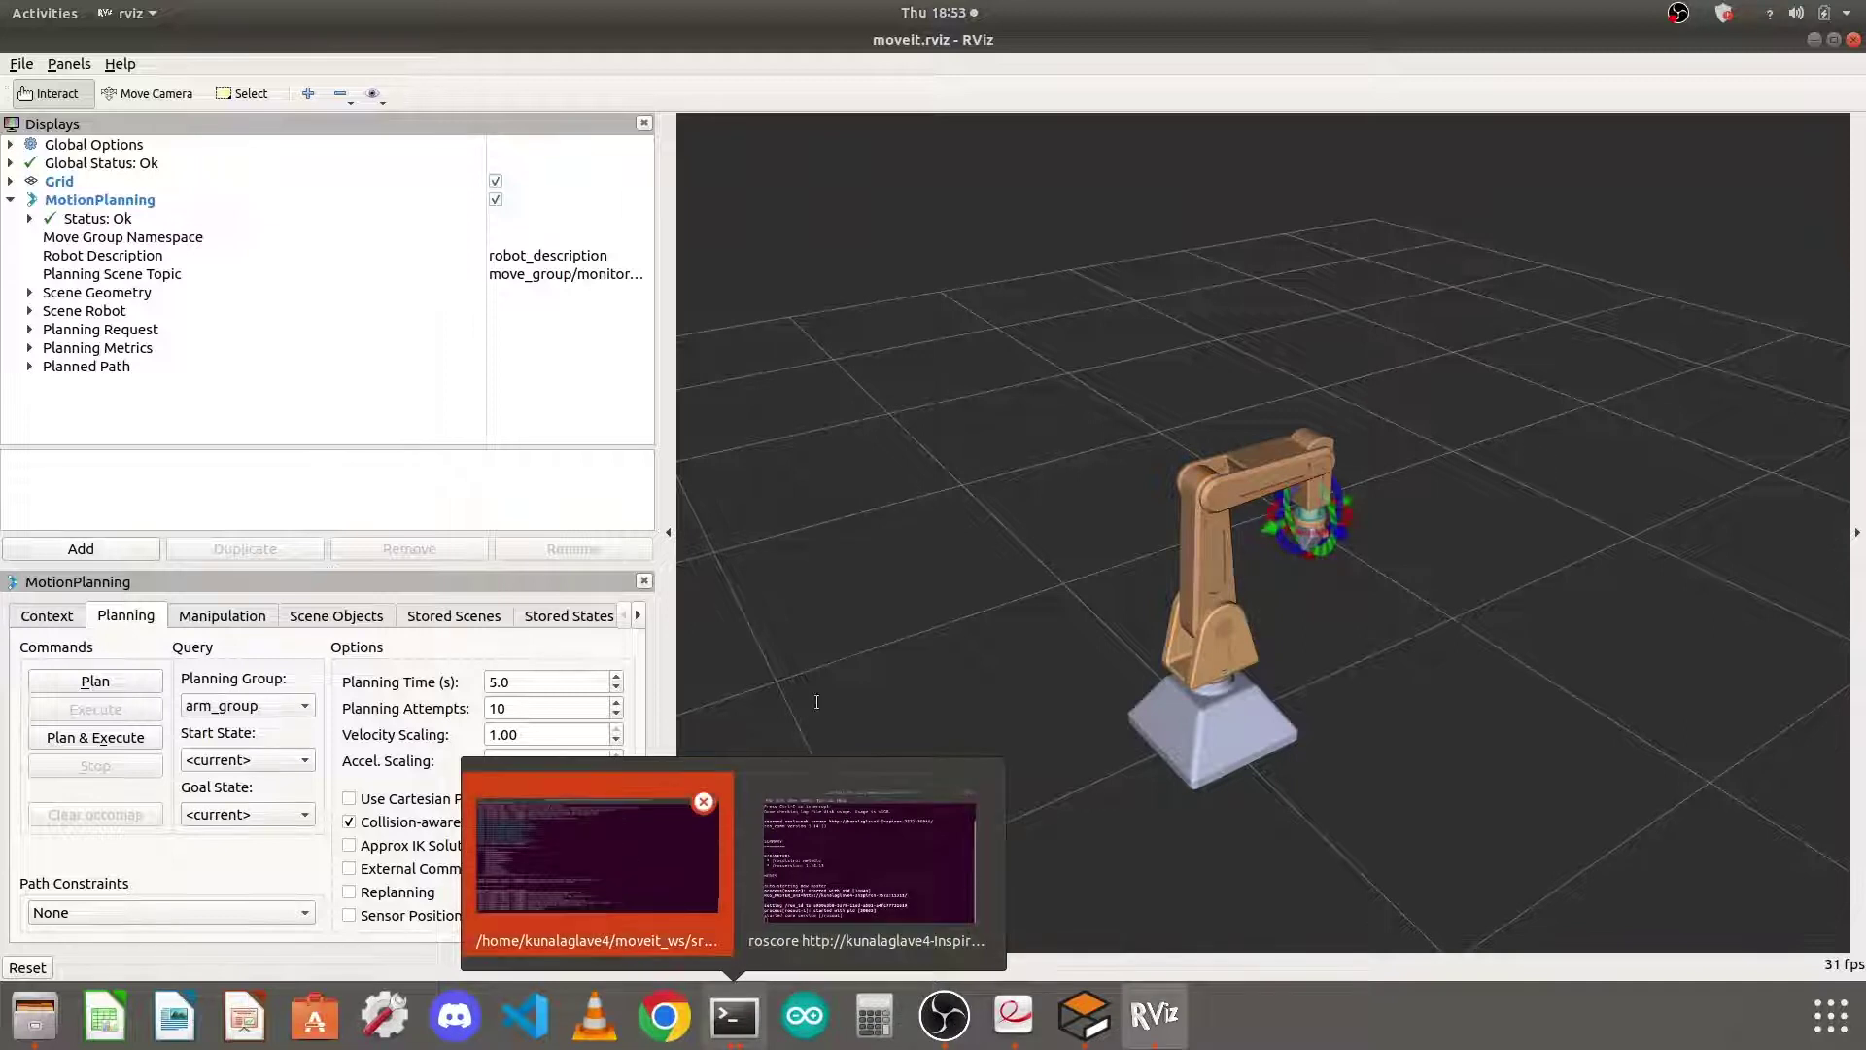
# Scroll the launch log and highlight its red warning lines
pyautogui.click(600, 882)
pyautogui.scroll(20, 618, 614)
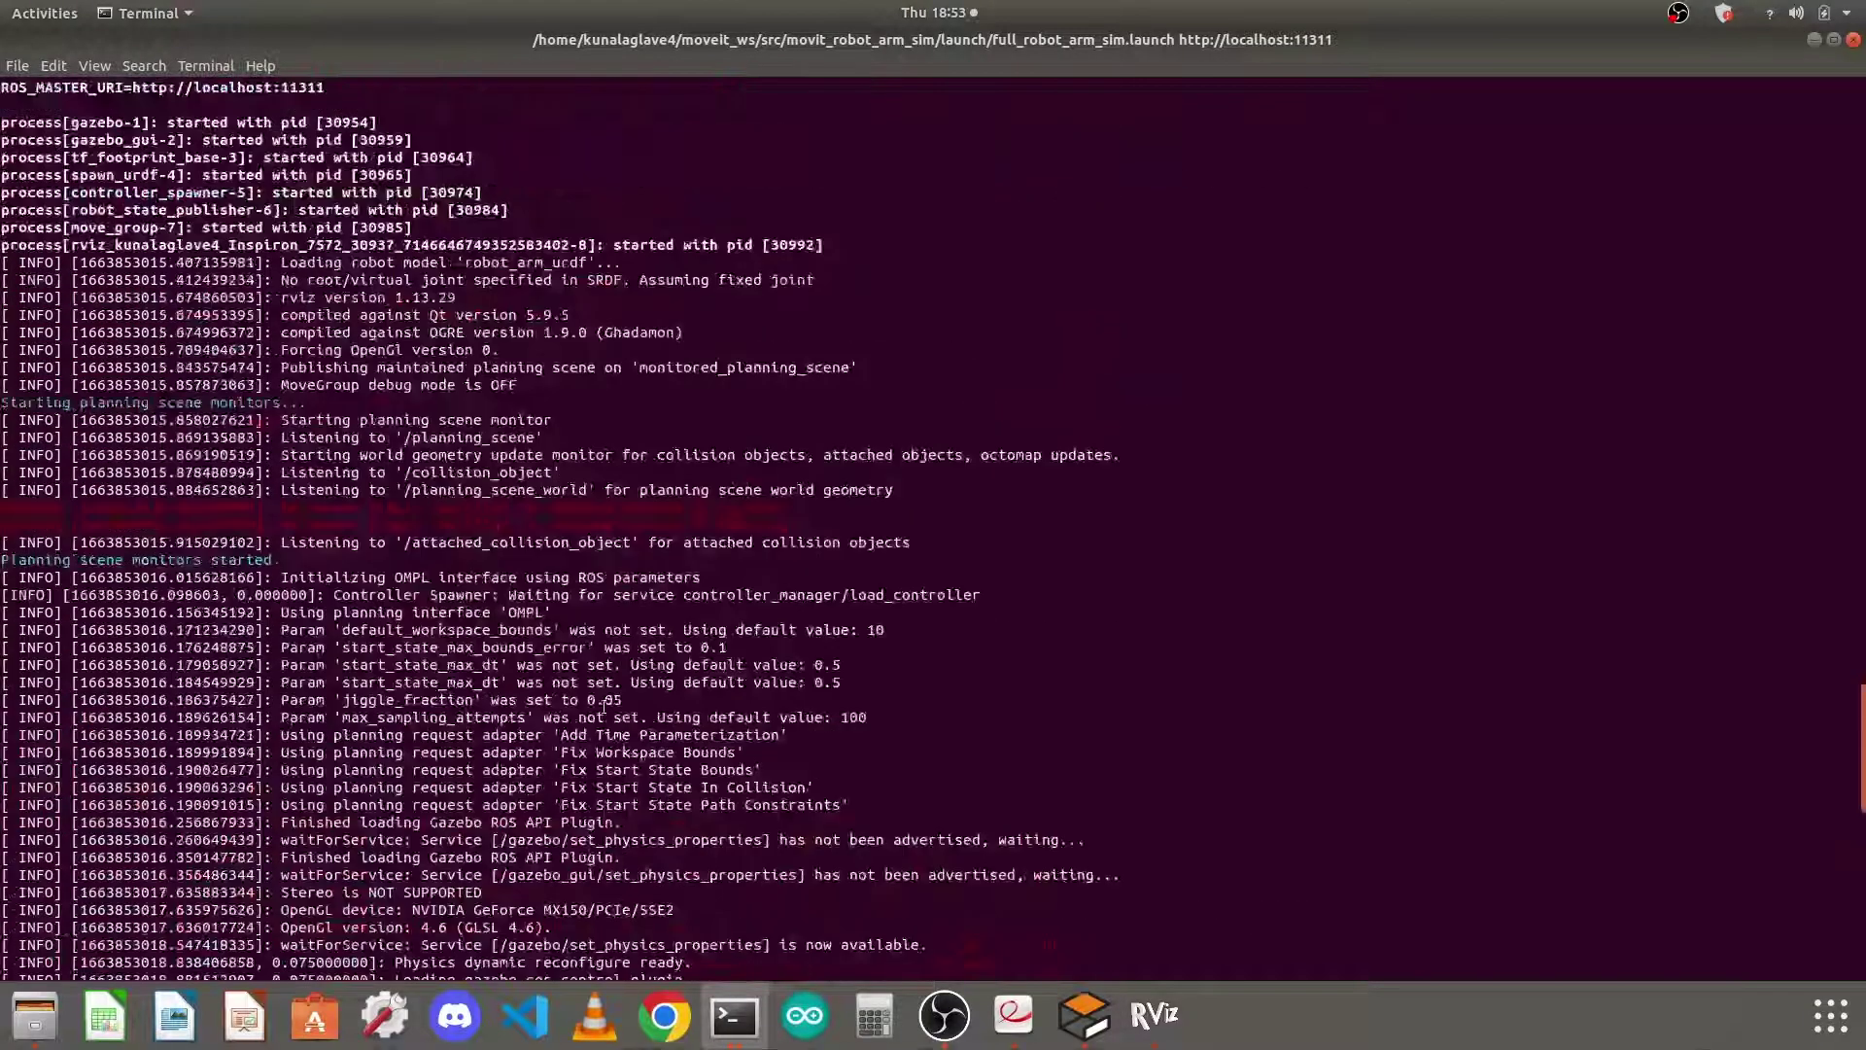
pyautogui.scroll(20, 603, 706)
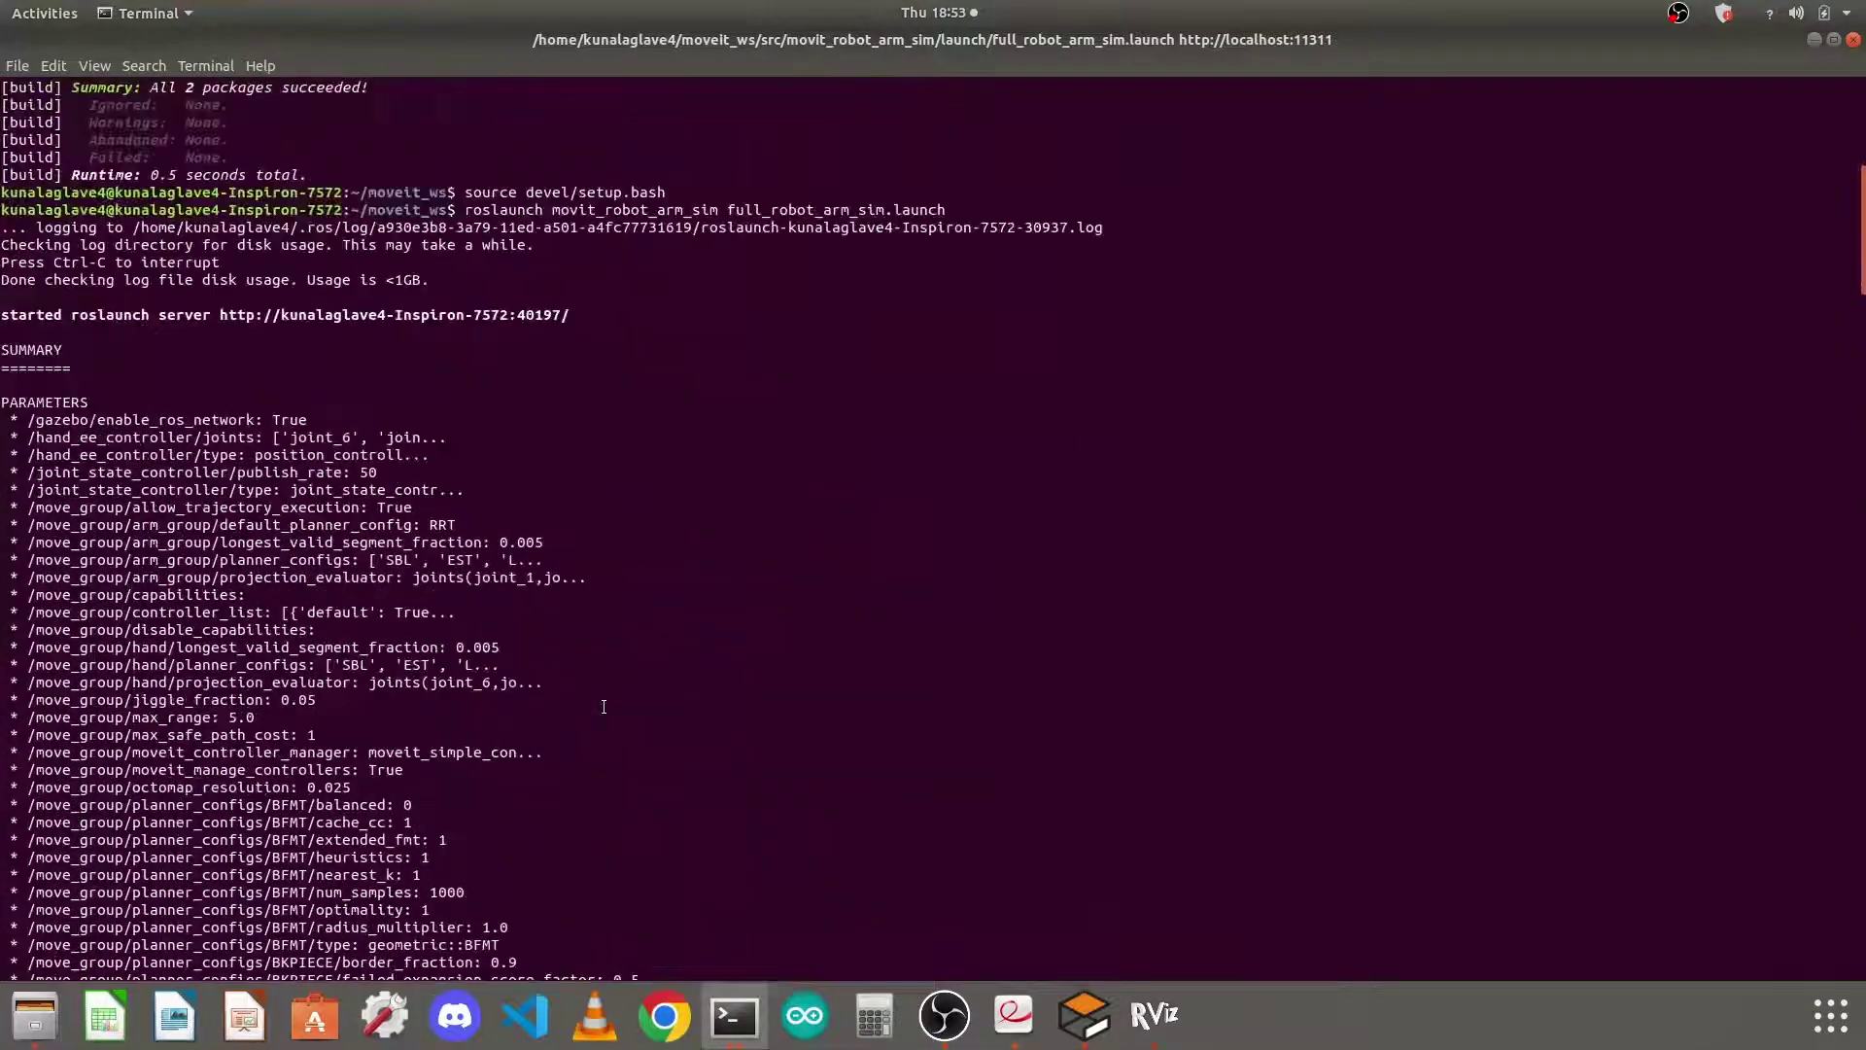
pyautogui.scroll(-5, 398, 484)
pyautogui.scroll(-20, 399, 484)
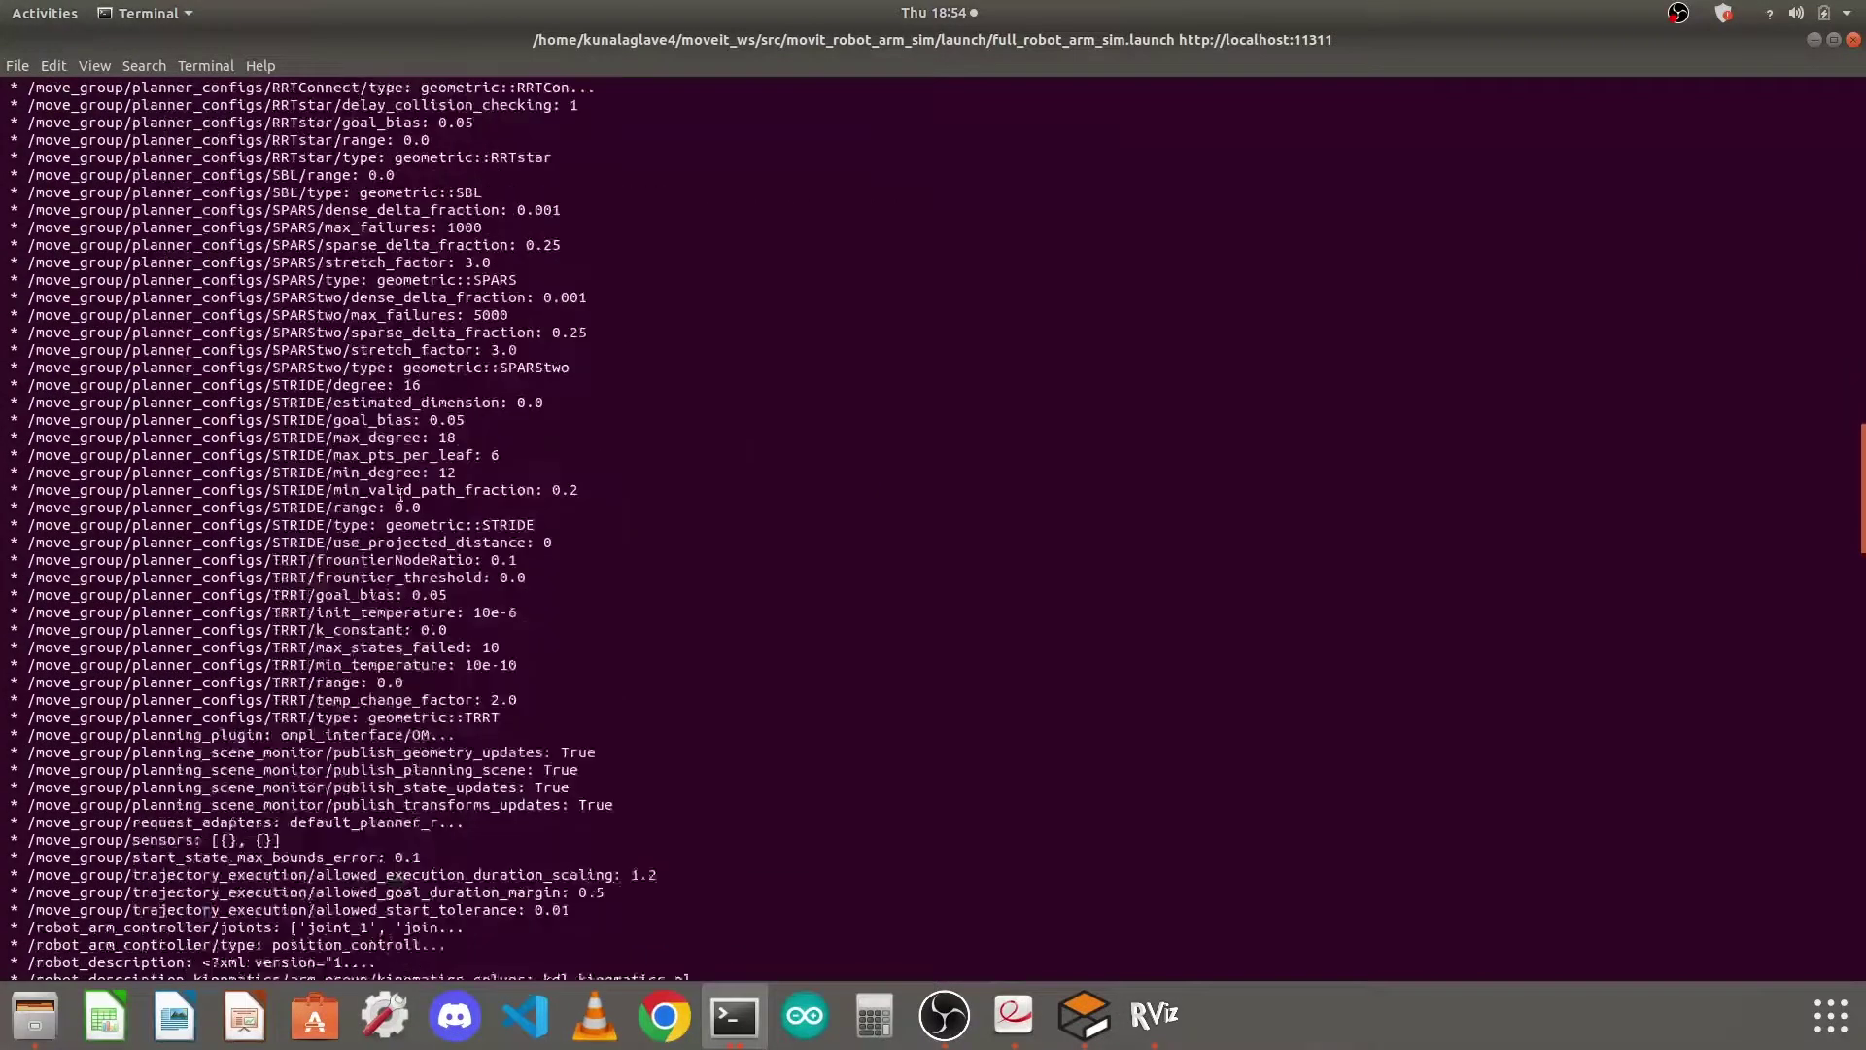
pyautogui.scroll(-6, 401, 491)
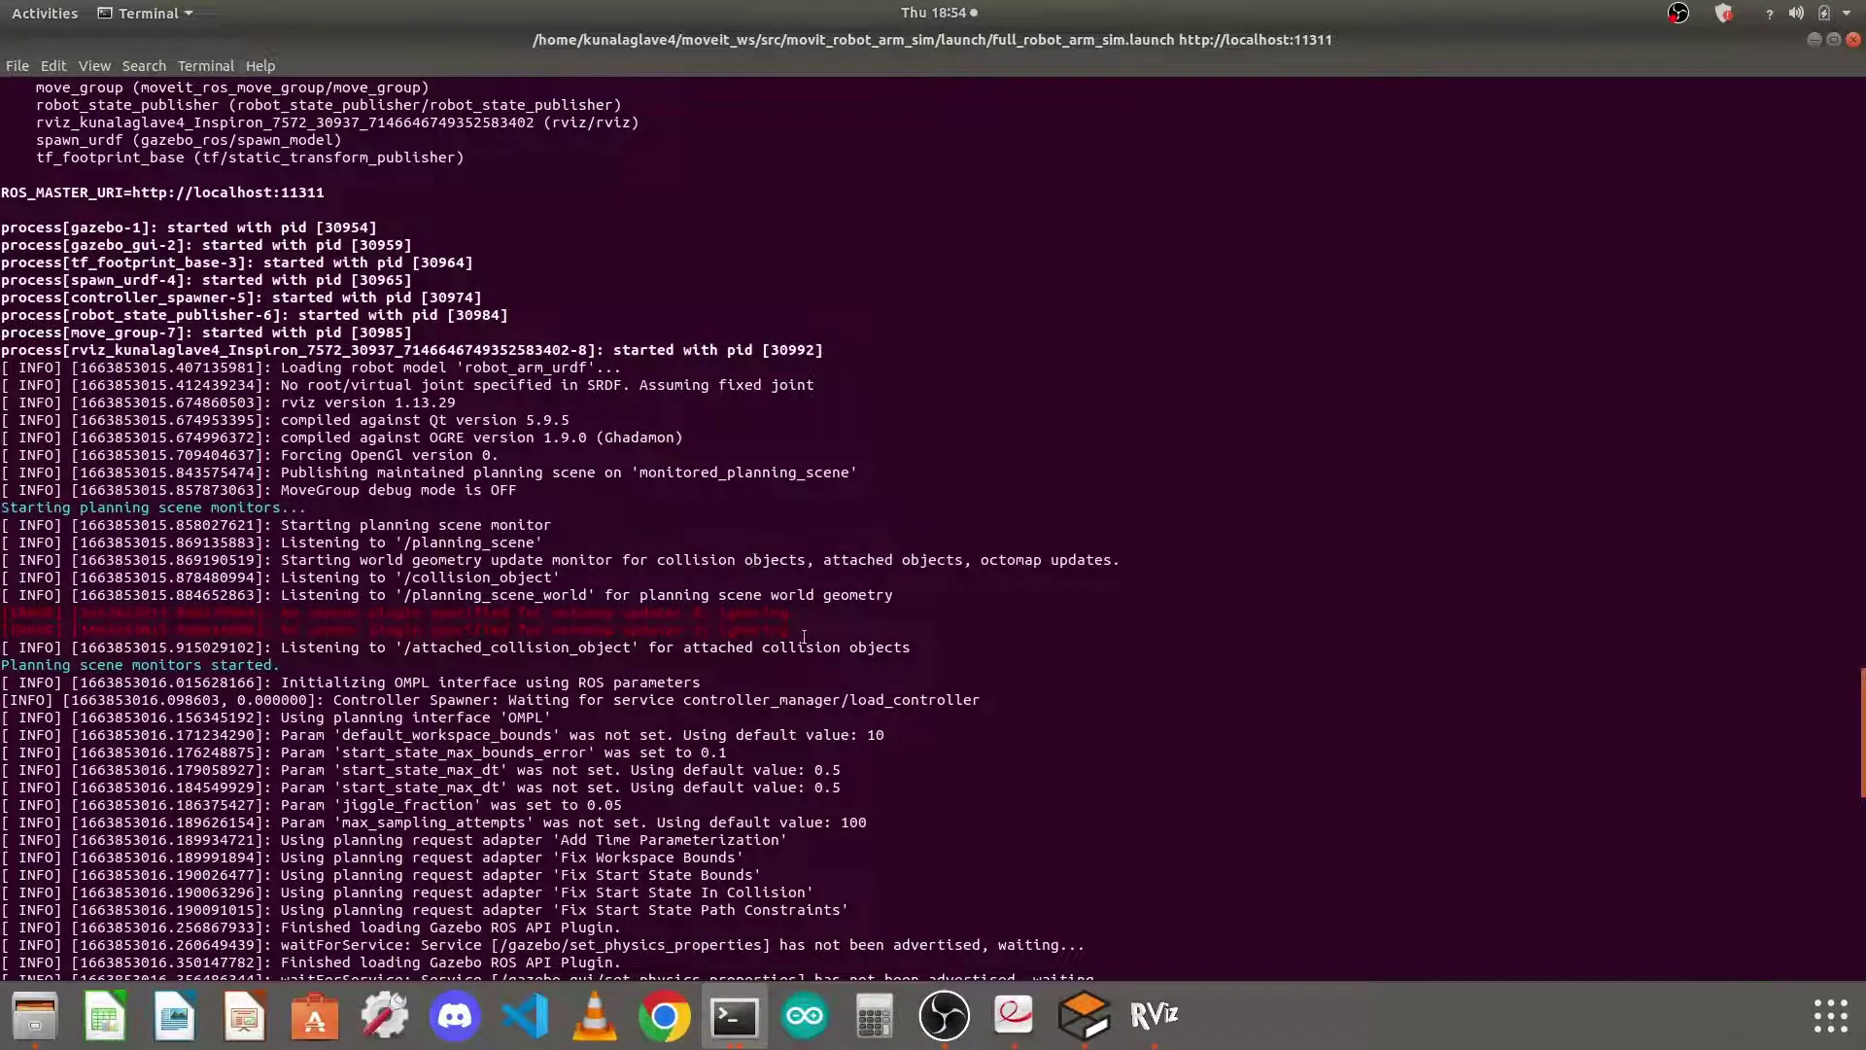
pyautogui.moveTo(802, 639); pyautogui.dragTo(305, 610)
pyautogui.click(627, 618)
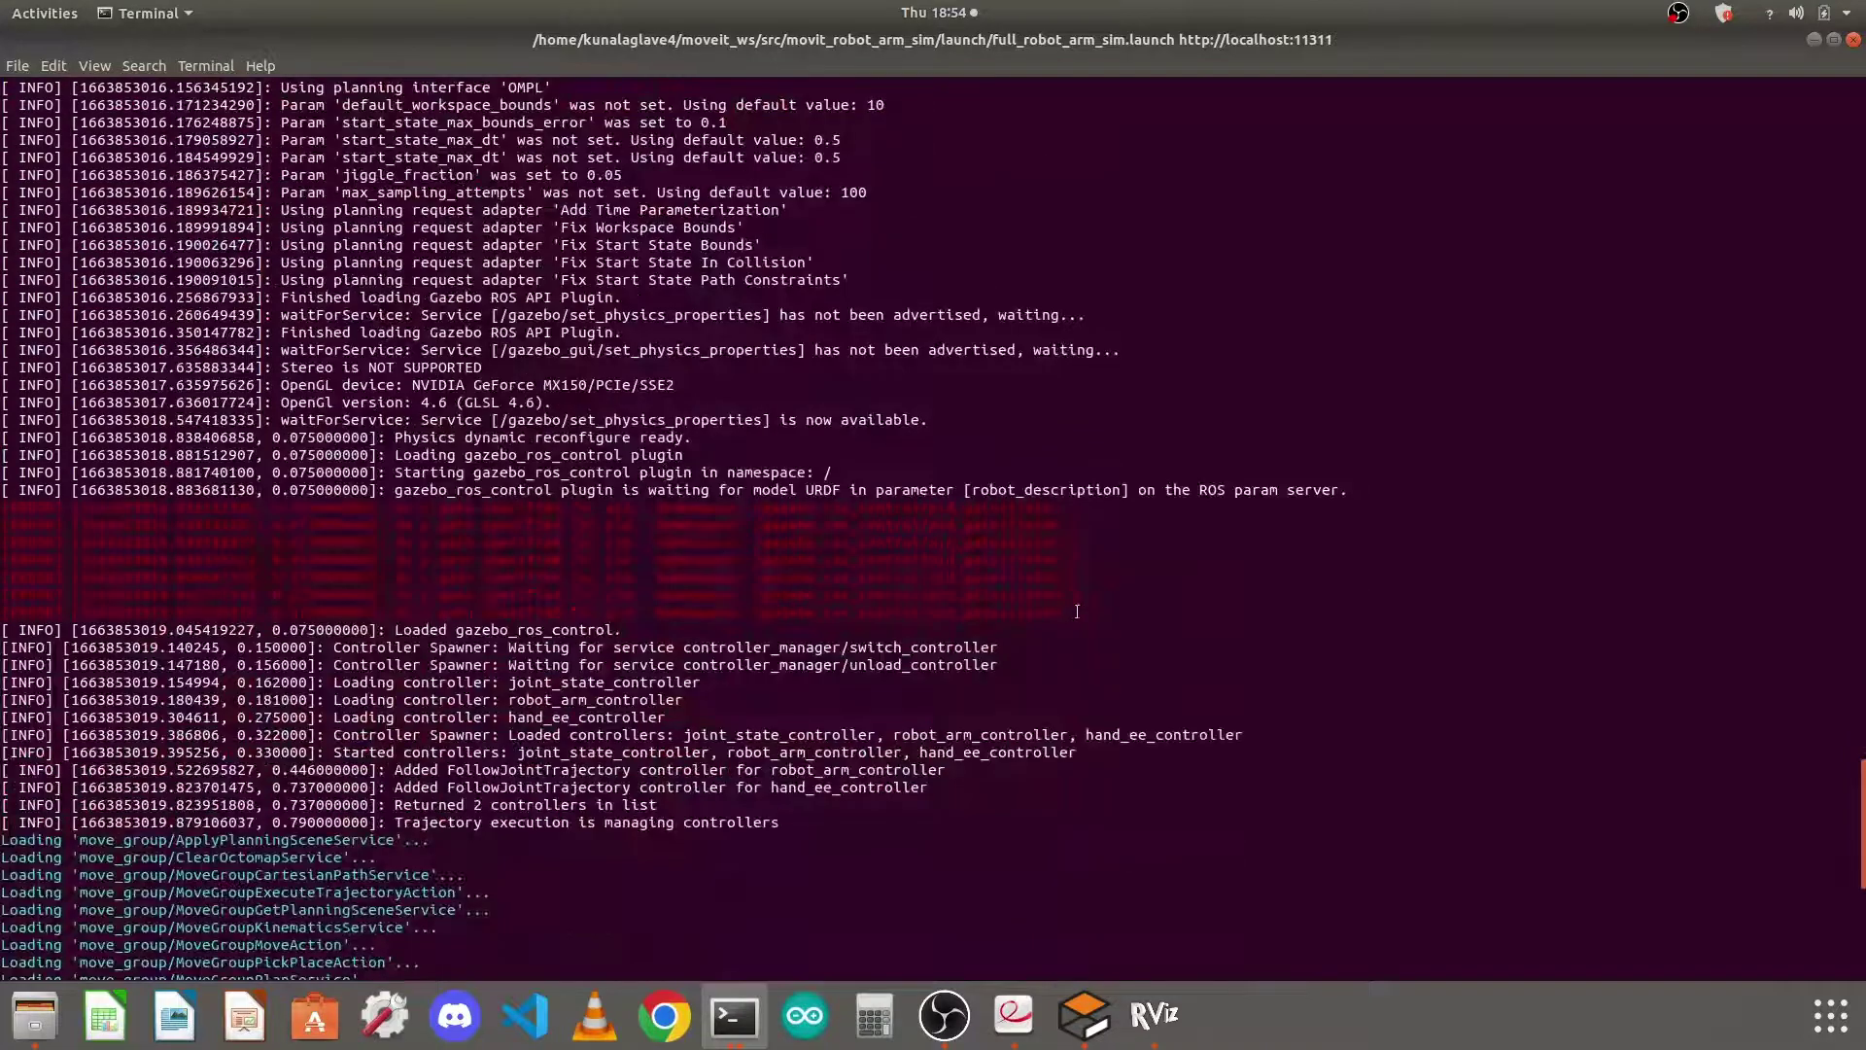
pyautogui.moveTo(1093, 616); pyautogui.dragTo(8, 510)
pyautogui.click(503, 554)
pyautogui.moveTo(1080, 613); pyautogui.dragTo(19, 506)
pyautogui.click(752, 553)
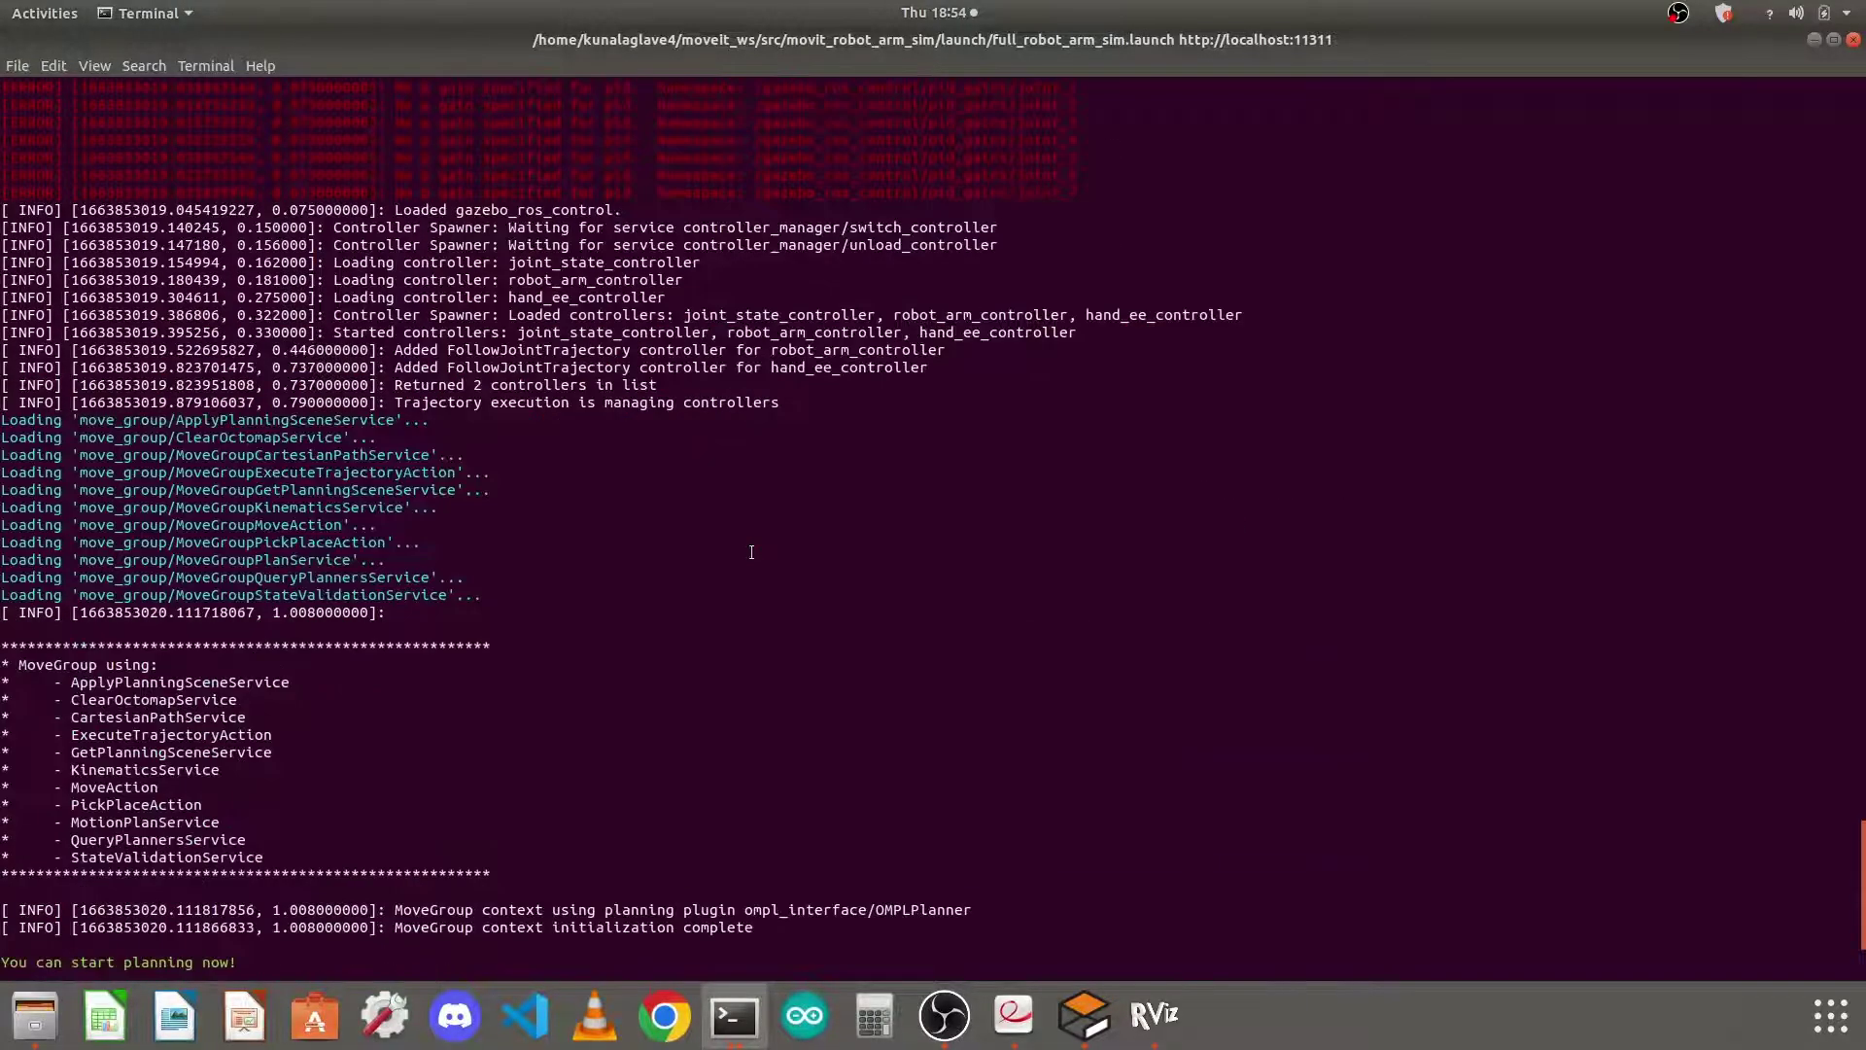
# Highlight the scene monitor and Loading 'move_group/…' lines further down the log
pyautogui.scroll(14, 751, 552)
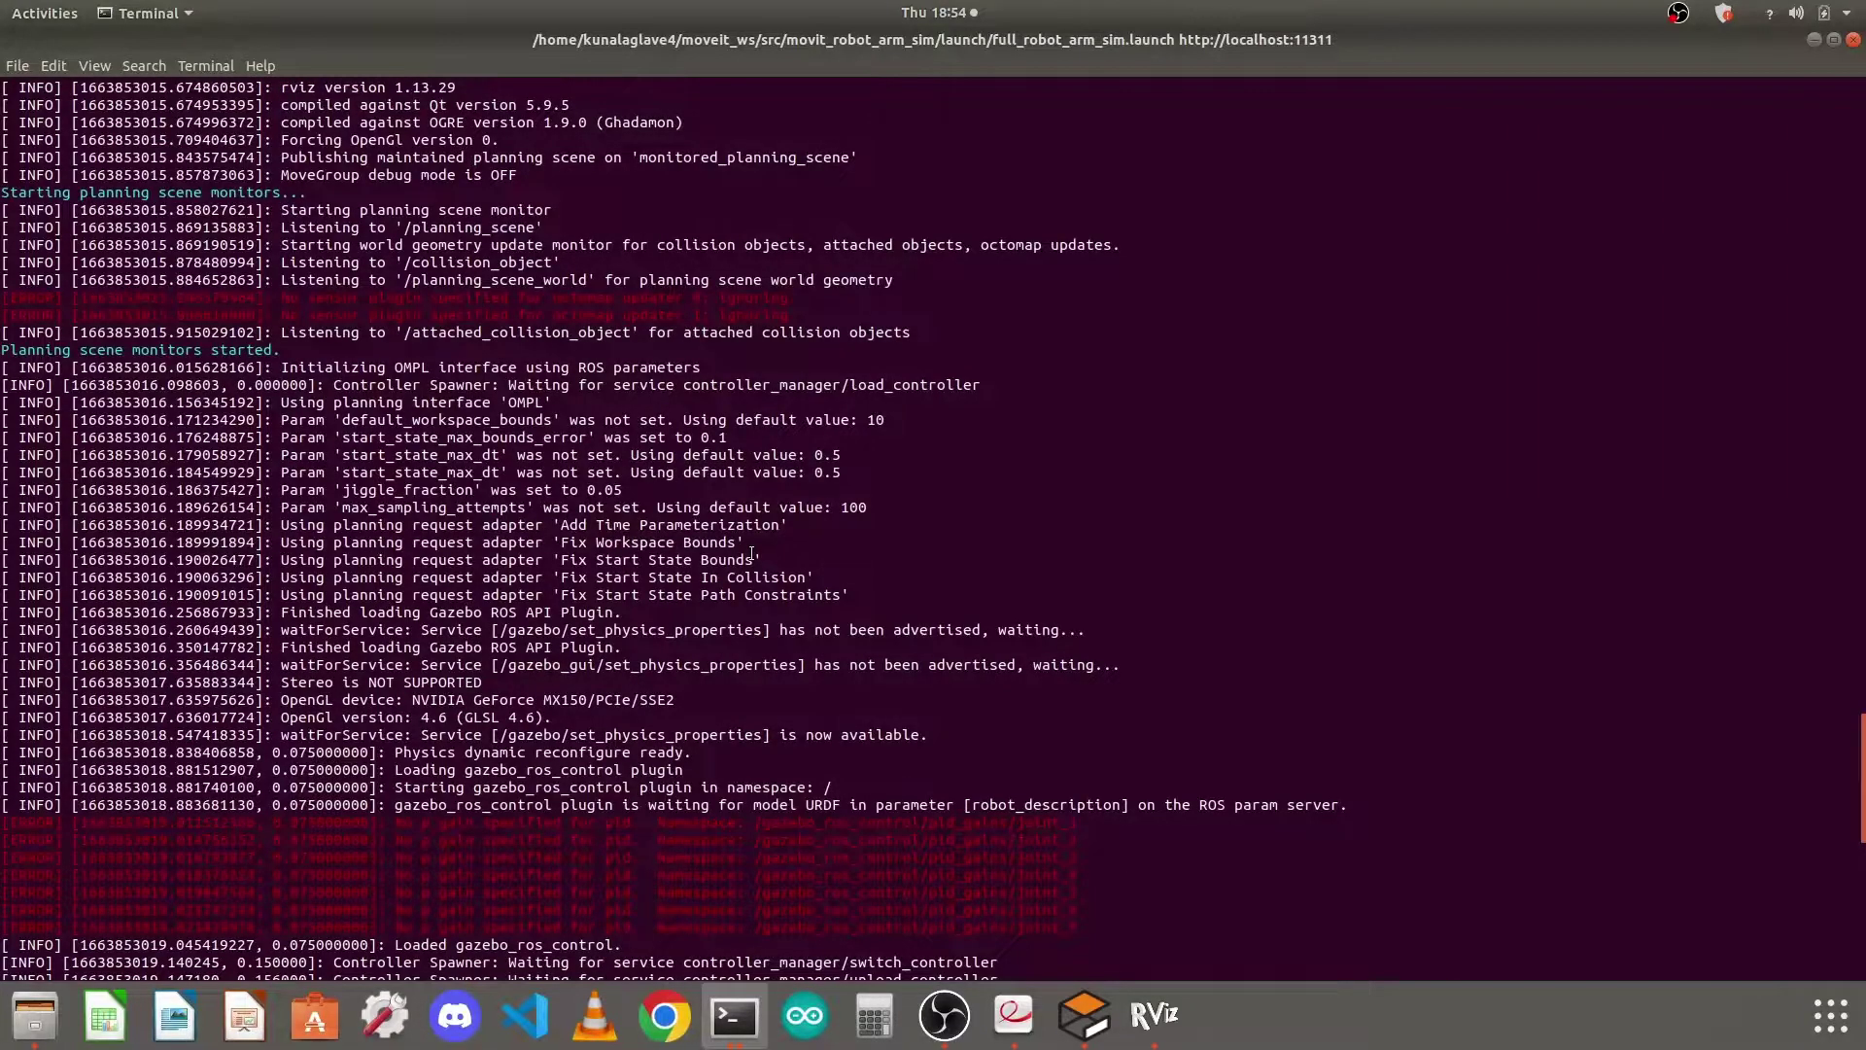
pyautogui.scroll(20, 753, 553)
pyautogui.scroll(-8, 751, 552)
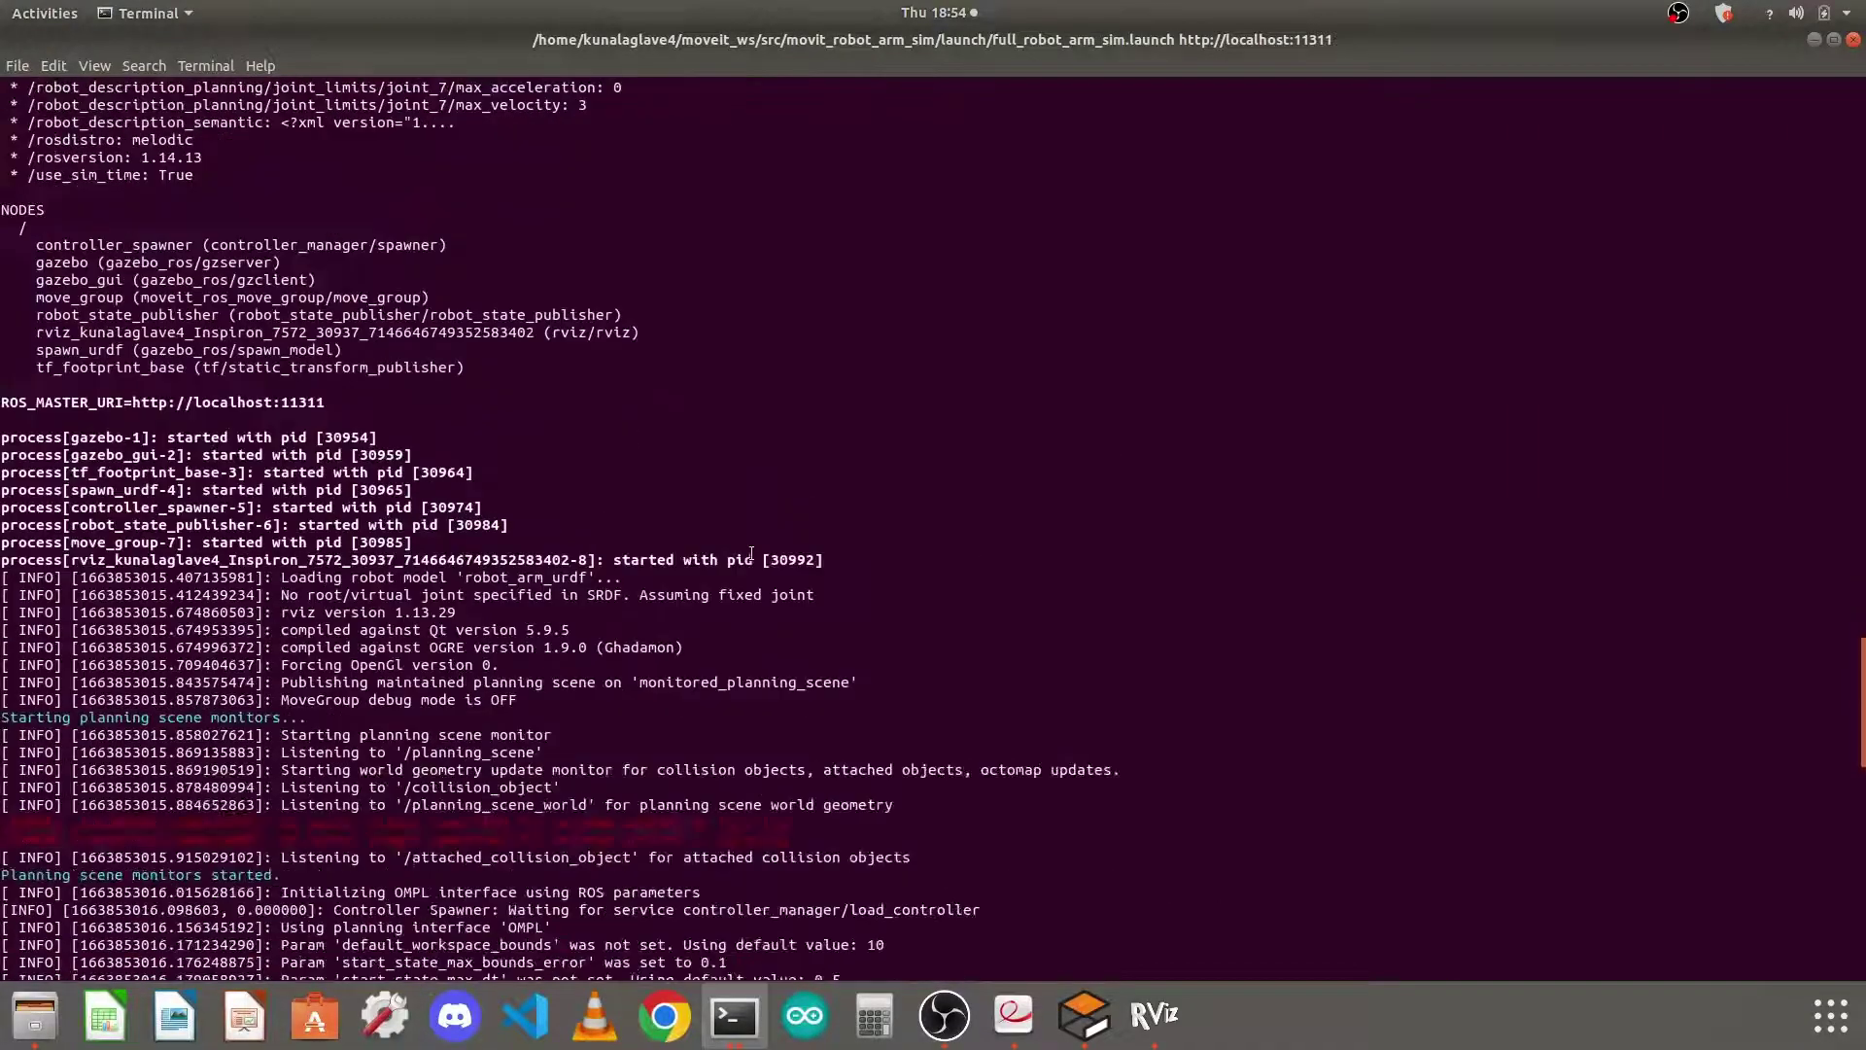
pyautogui.scroll(-4, 442, 596)
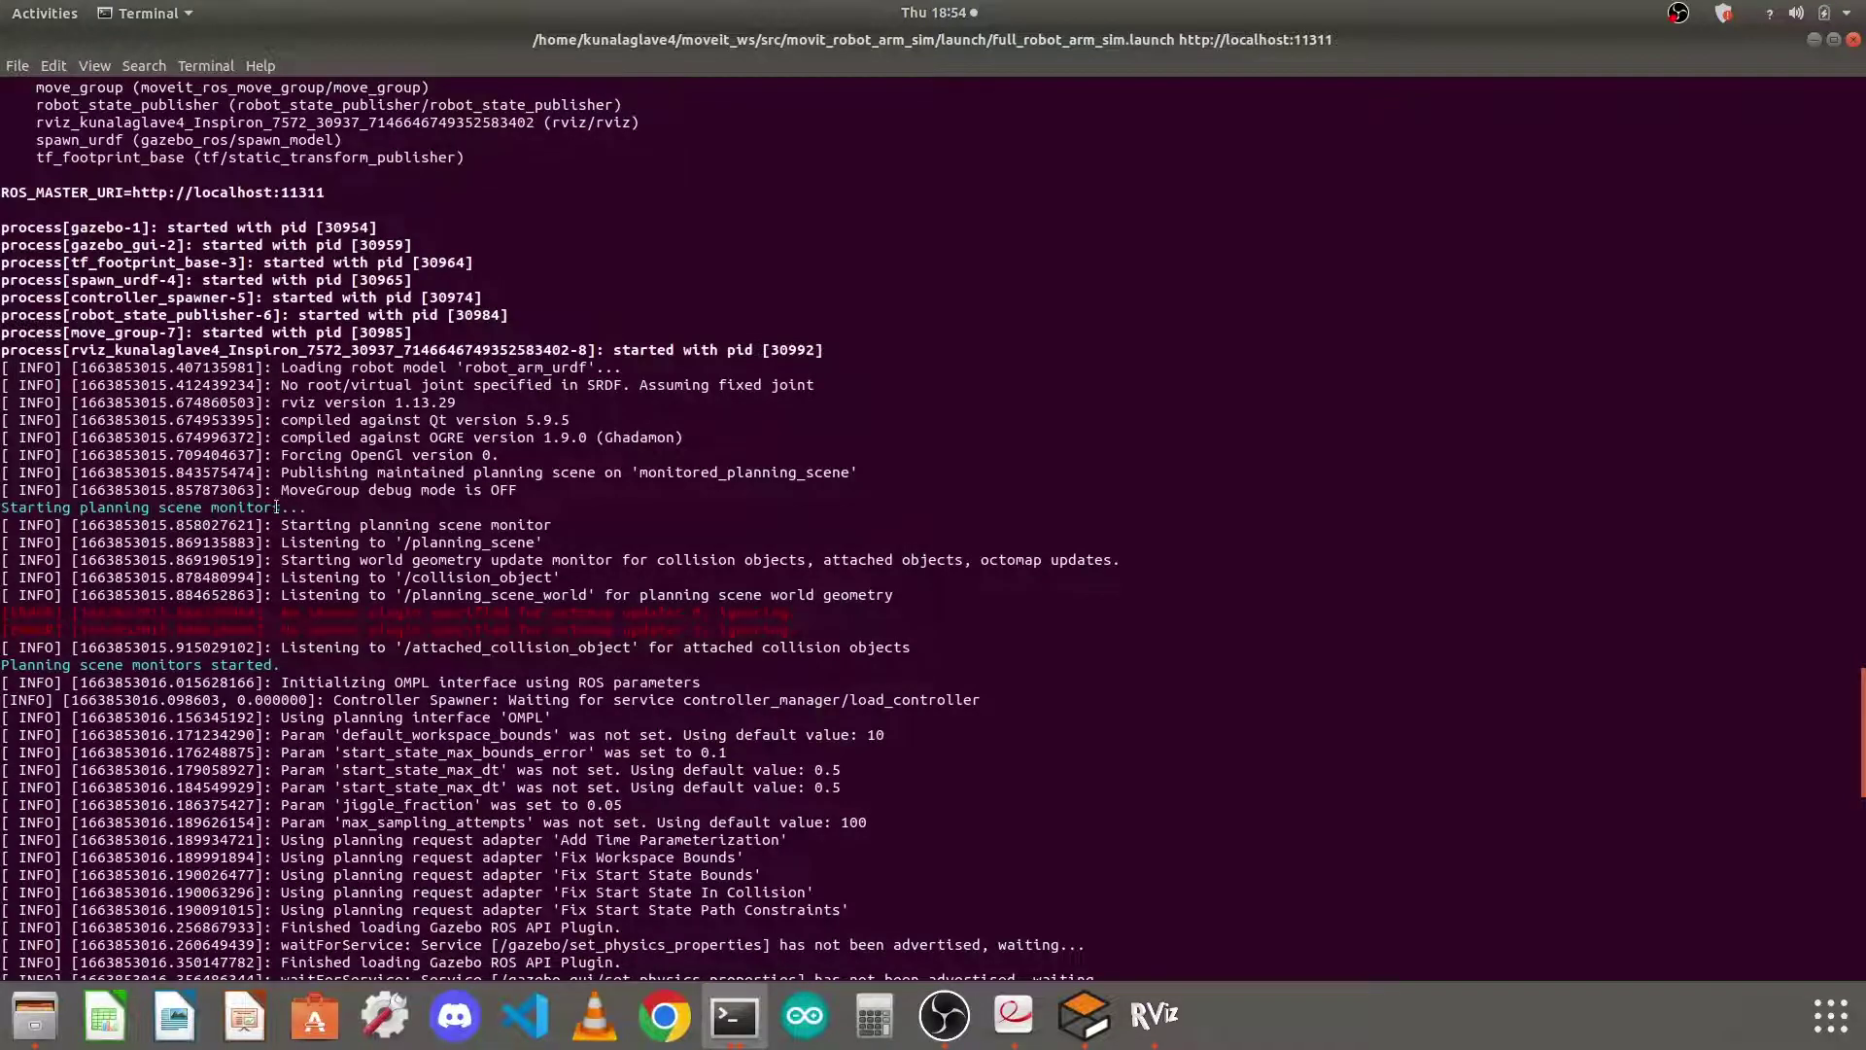
pyautogui.moveTo(280, 506); pyautogui.dragTo(173, 506)
pyautogui.scroll(-20, 320, 603)
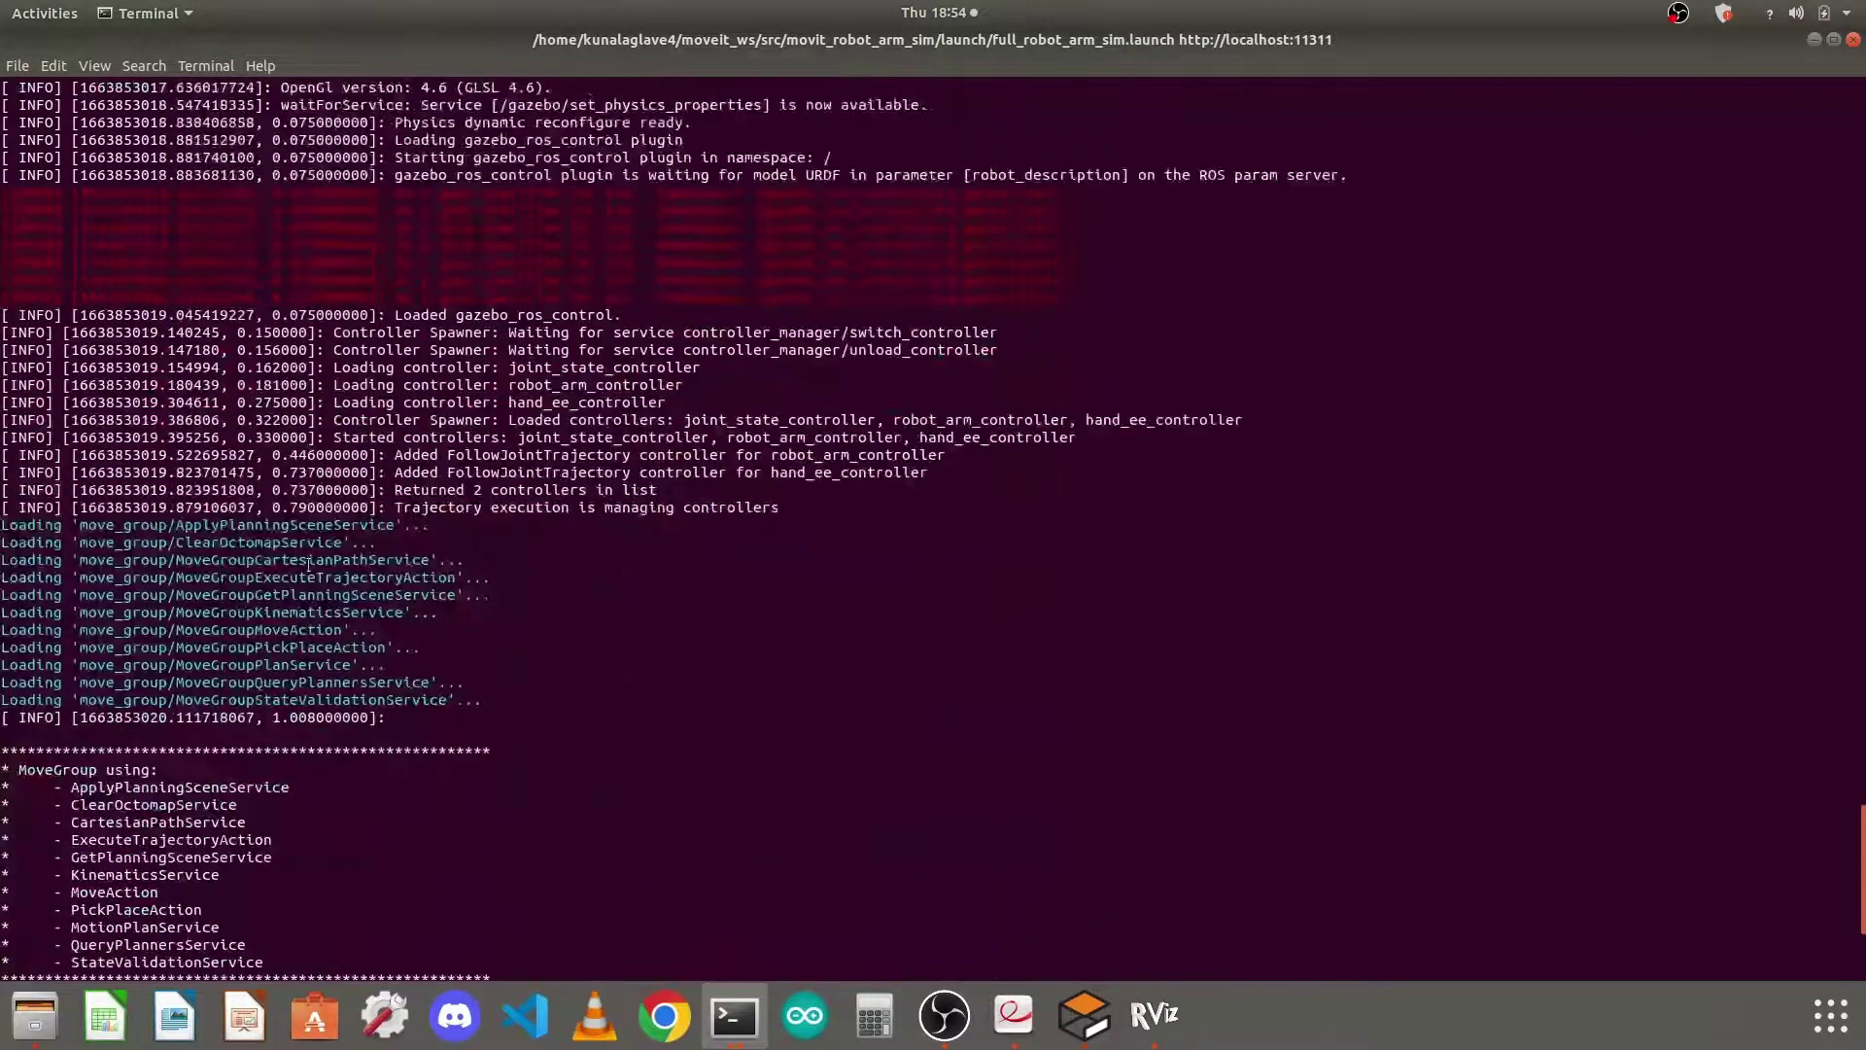
pyautogui.moveTo(497, 699); pyautogui.dragTo(5, 525)
pyautogui.scroll(-2, 647, 542)
pyautogui.scroll(-4, 647, 541)
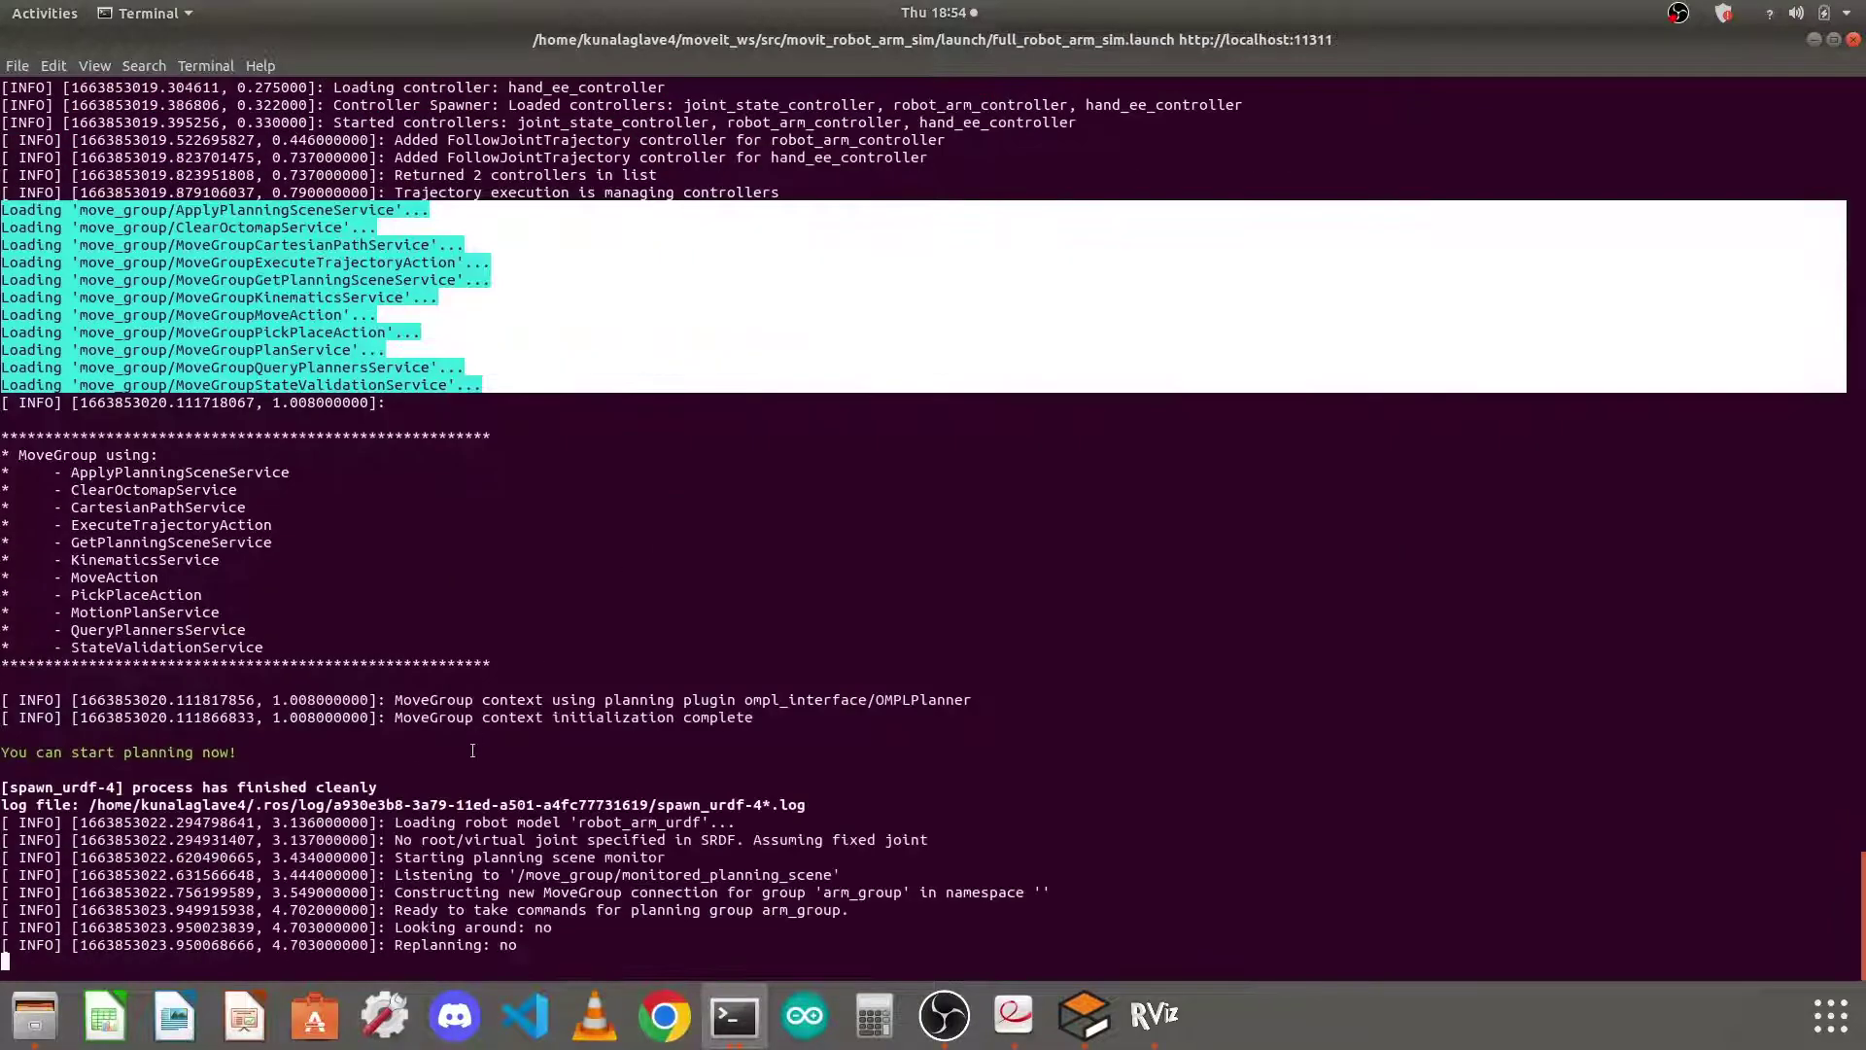
pyautogui.moveTo(543, 962); pyautogui.dragTo(3, 720)
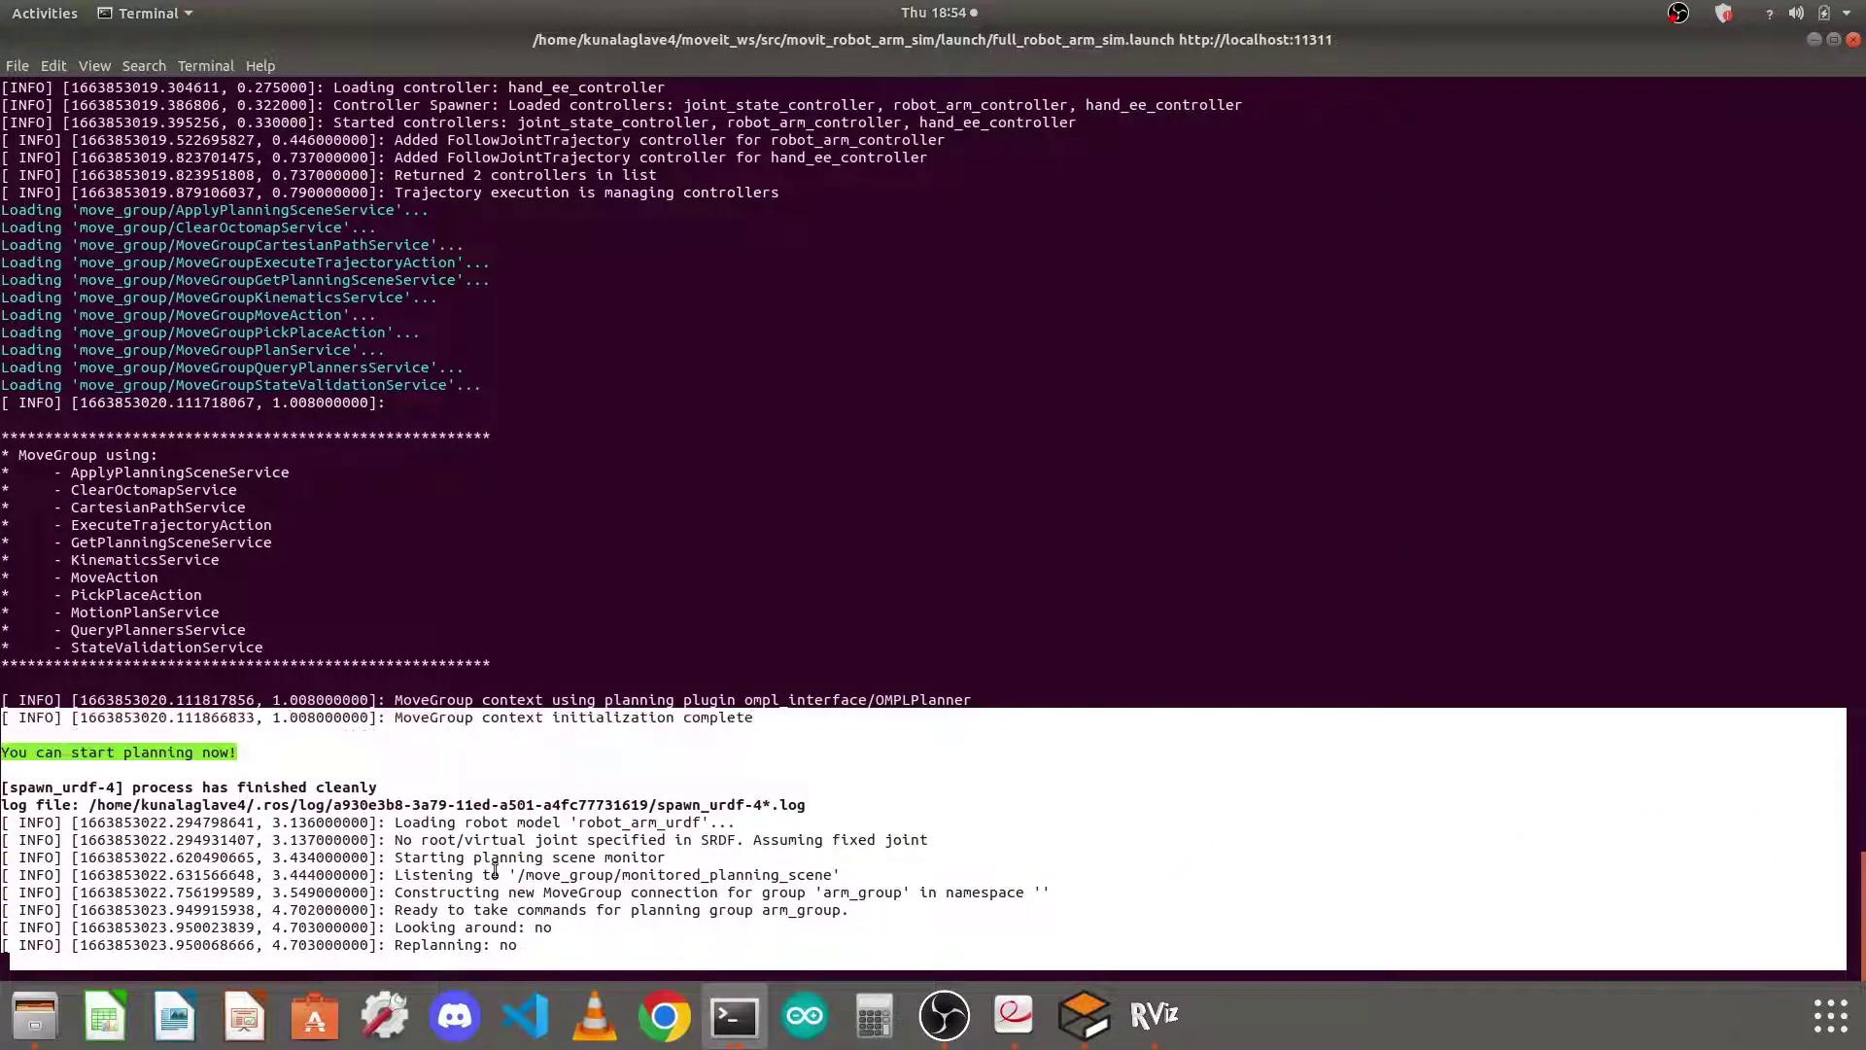
pyautogui.click(496, 870)
pyautogui.scroll(10, 779, 613)
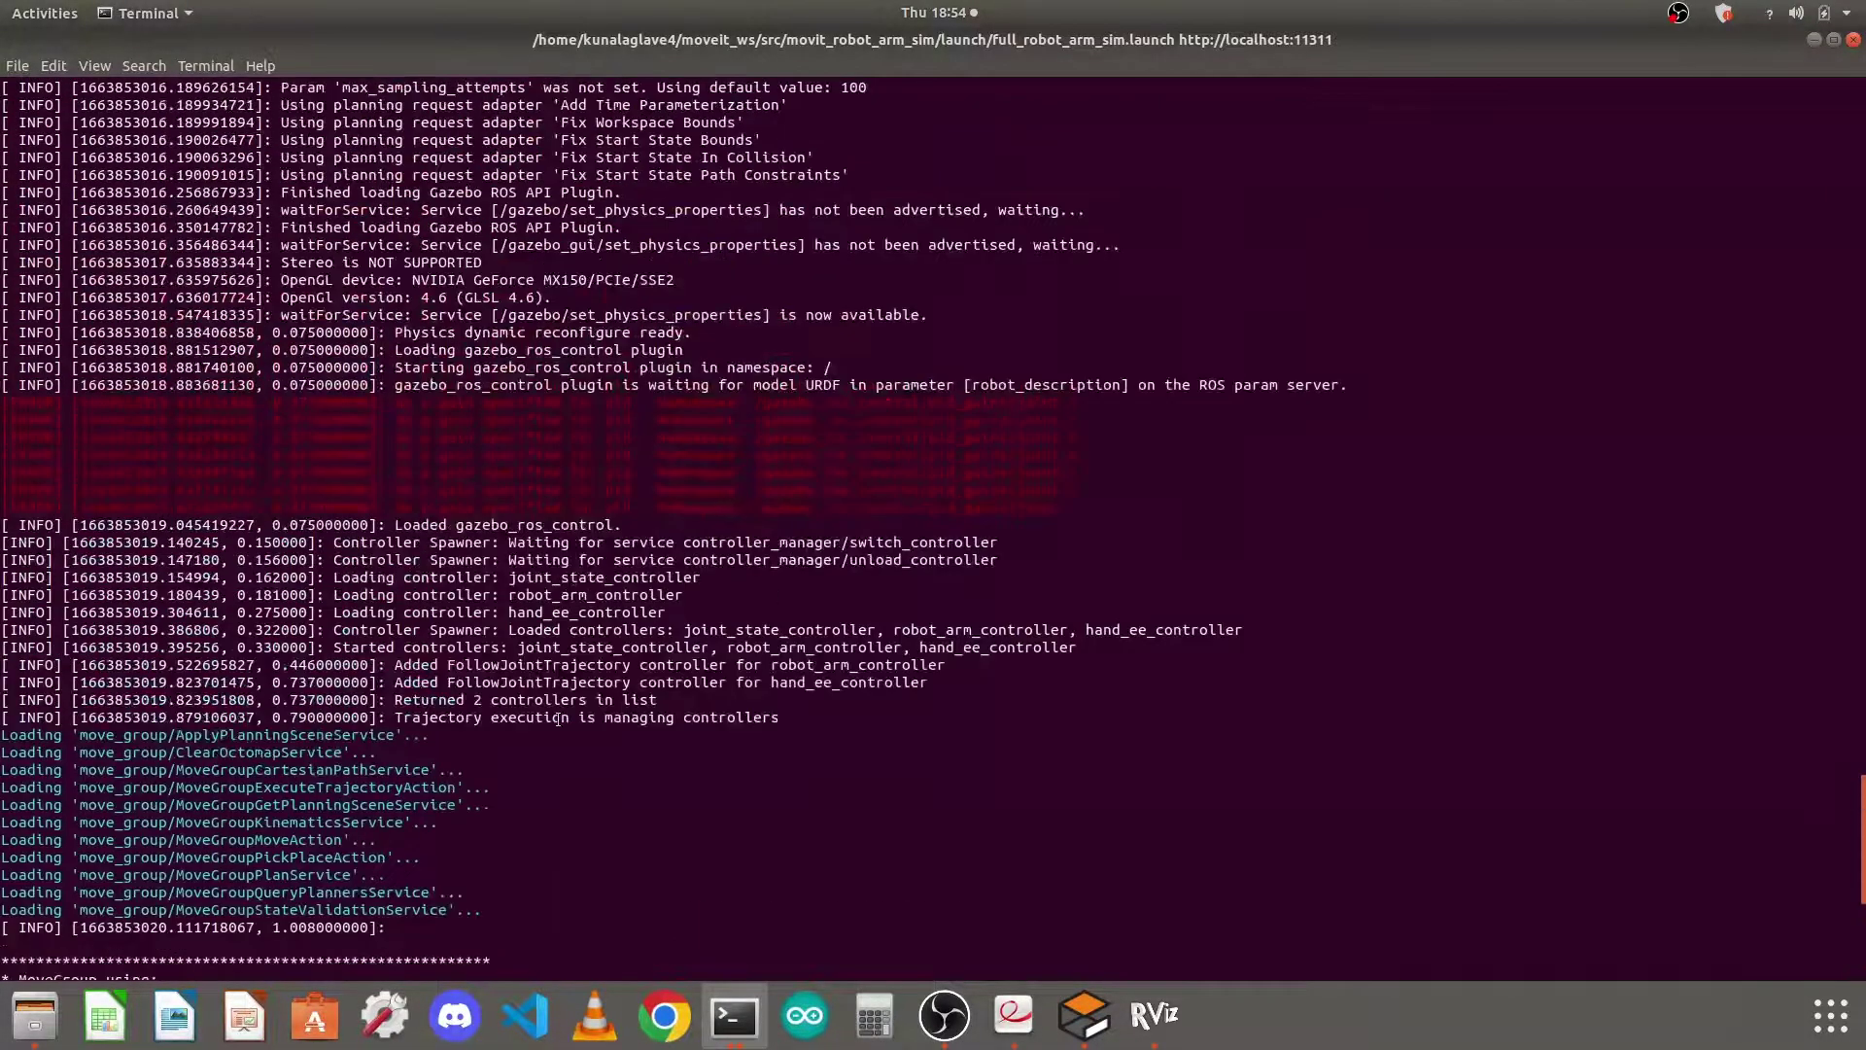
pyautogui.scroll(6, 558, 719)
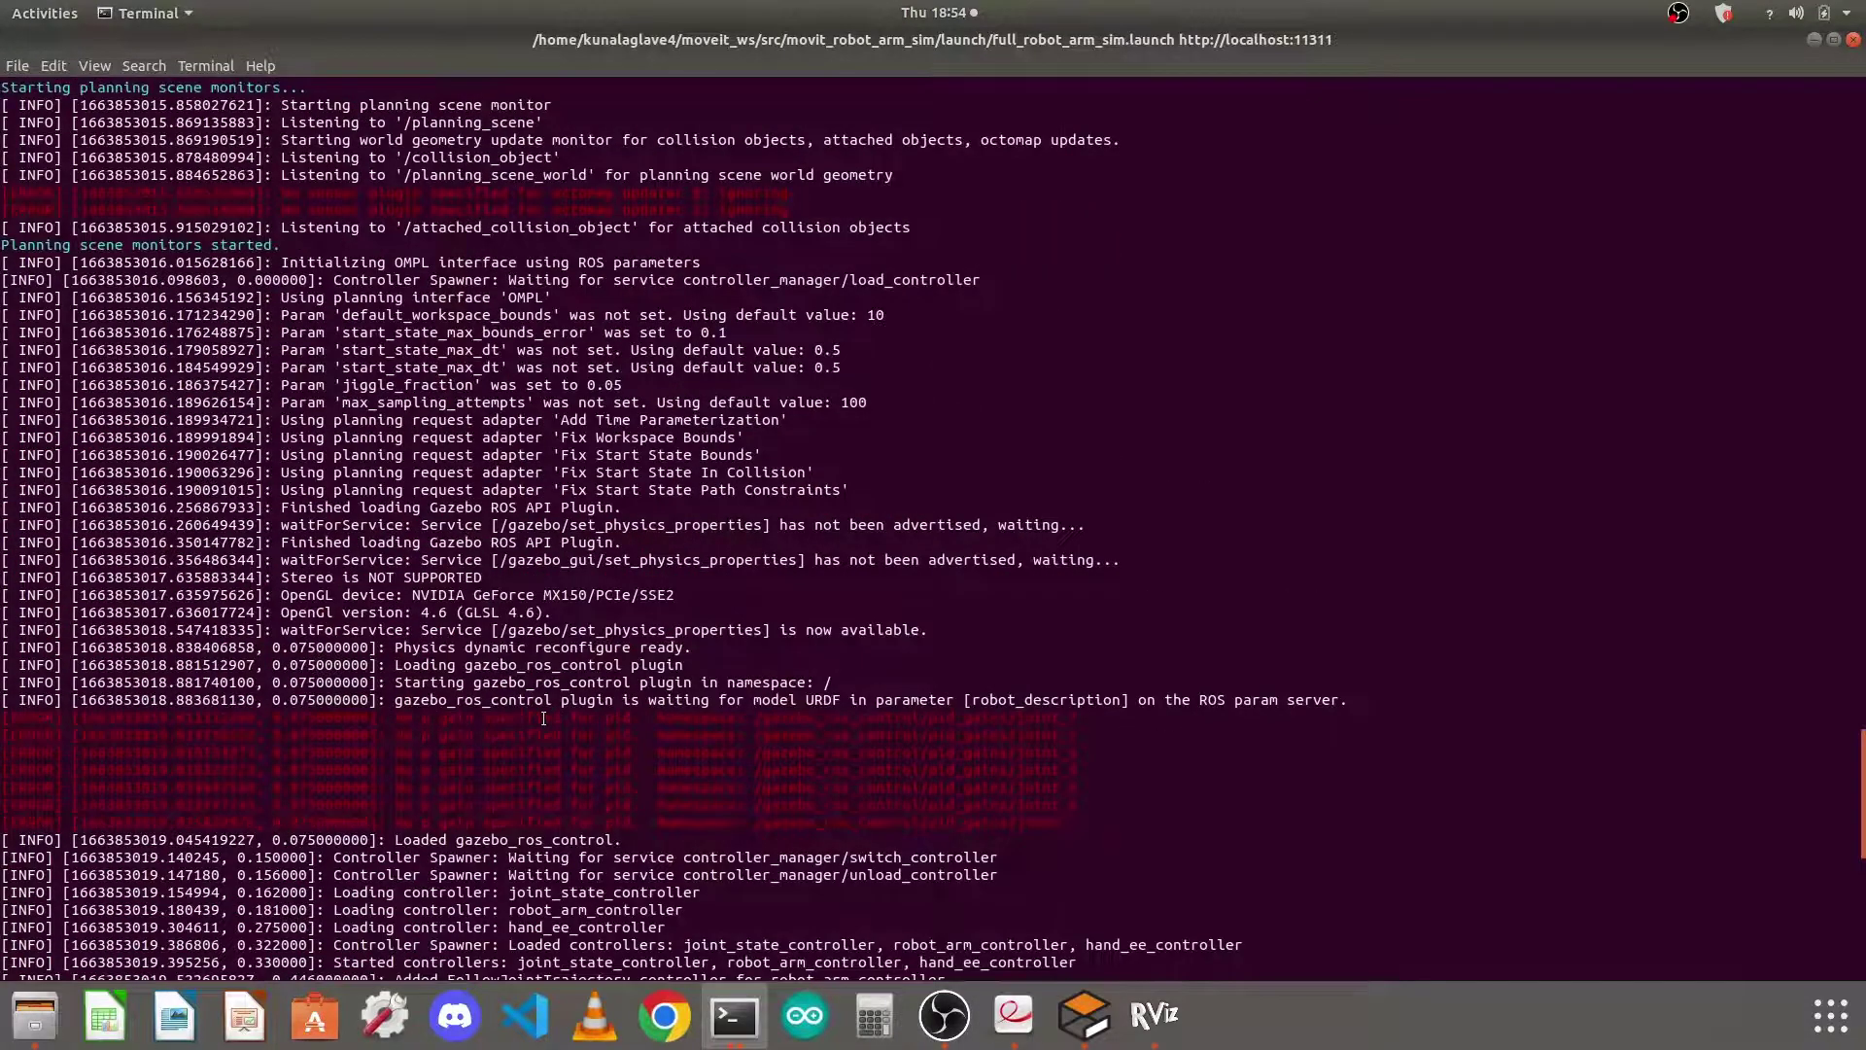
pyautogui.scroll(-6, 543, 718)
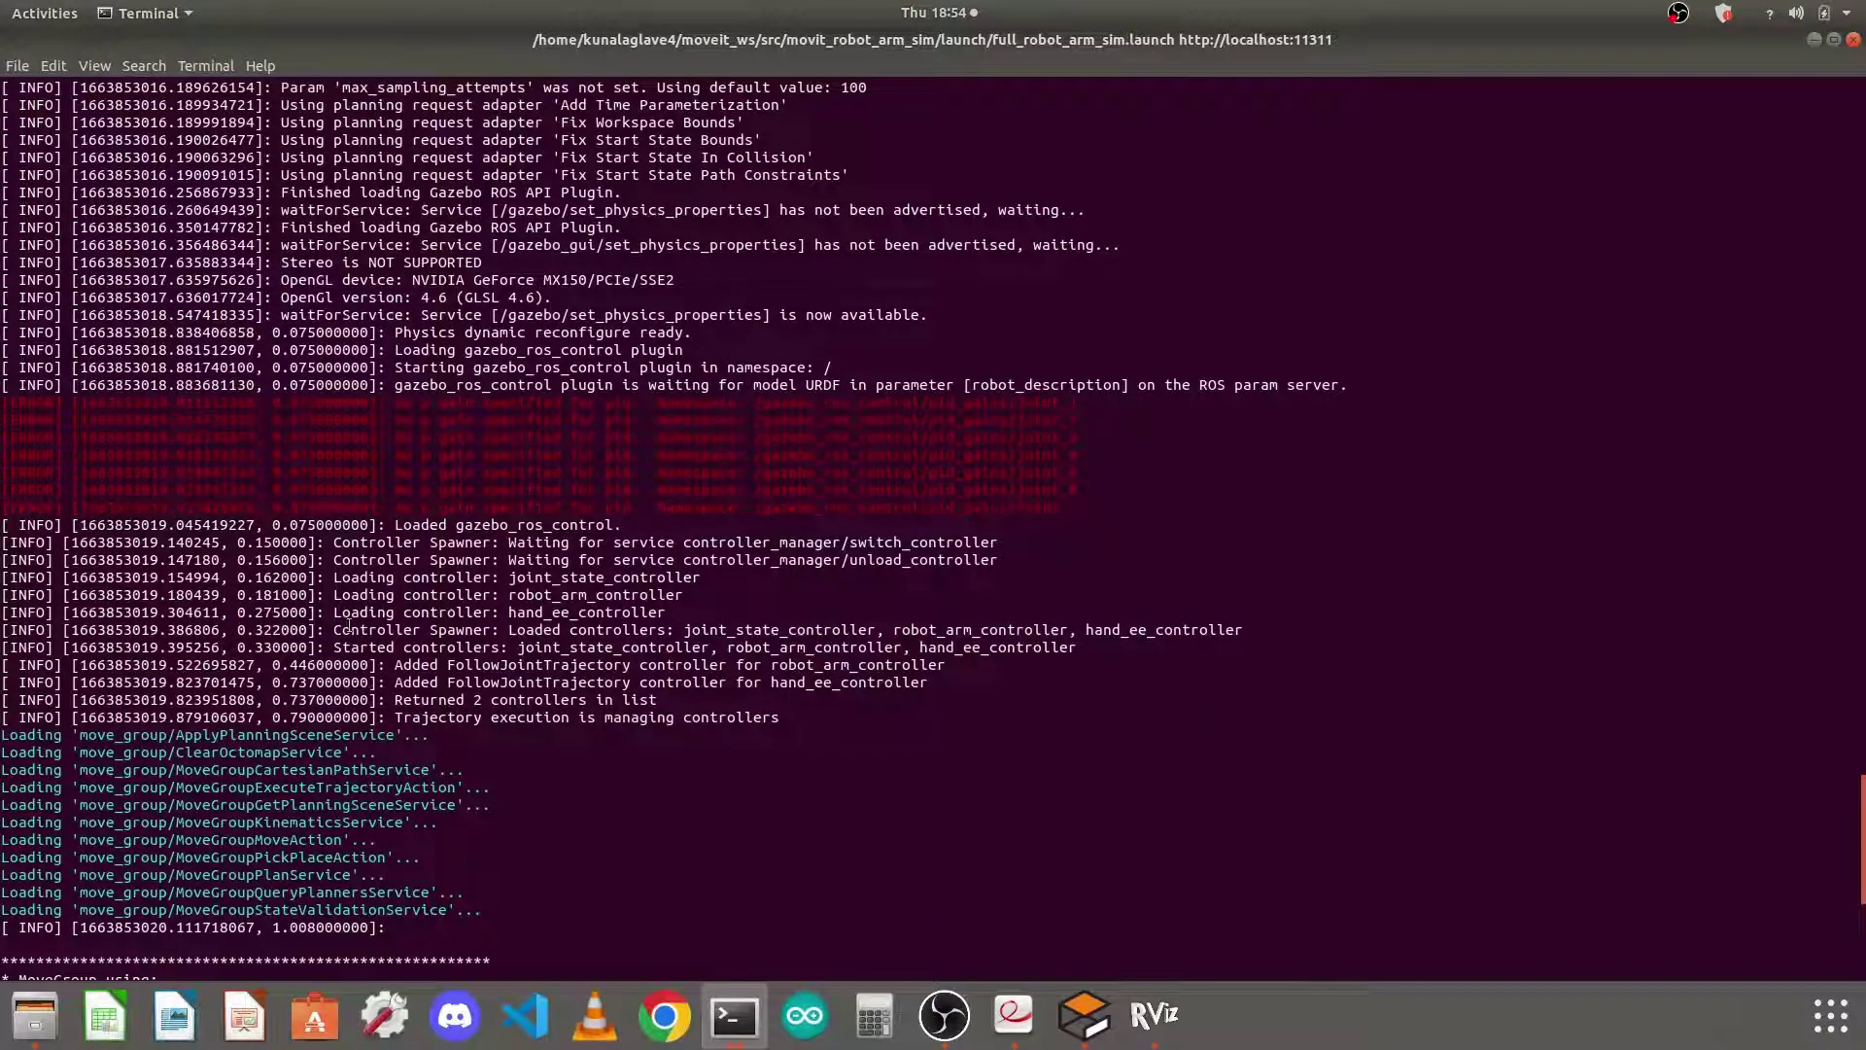
pyautogui.moveTo(369, 630); pyautogui.dragTo(1167, 646)
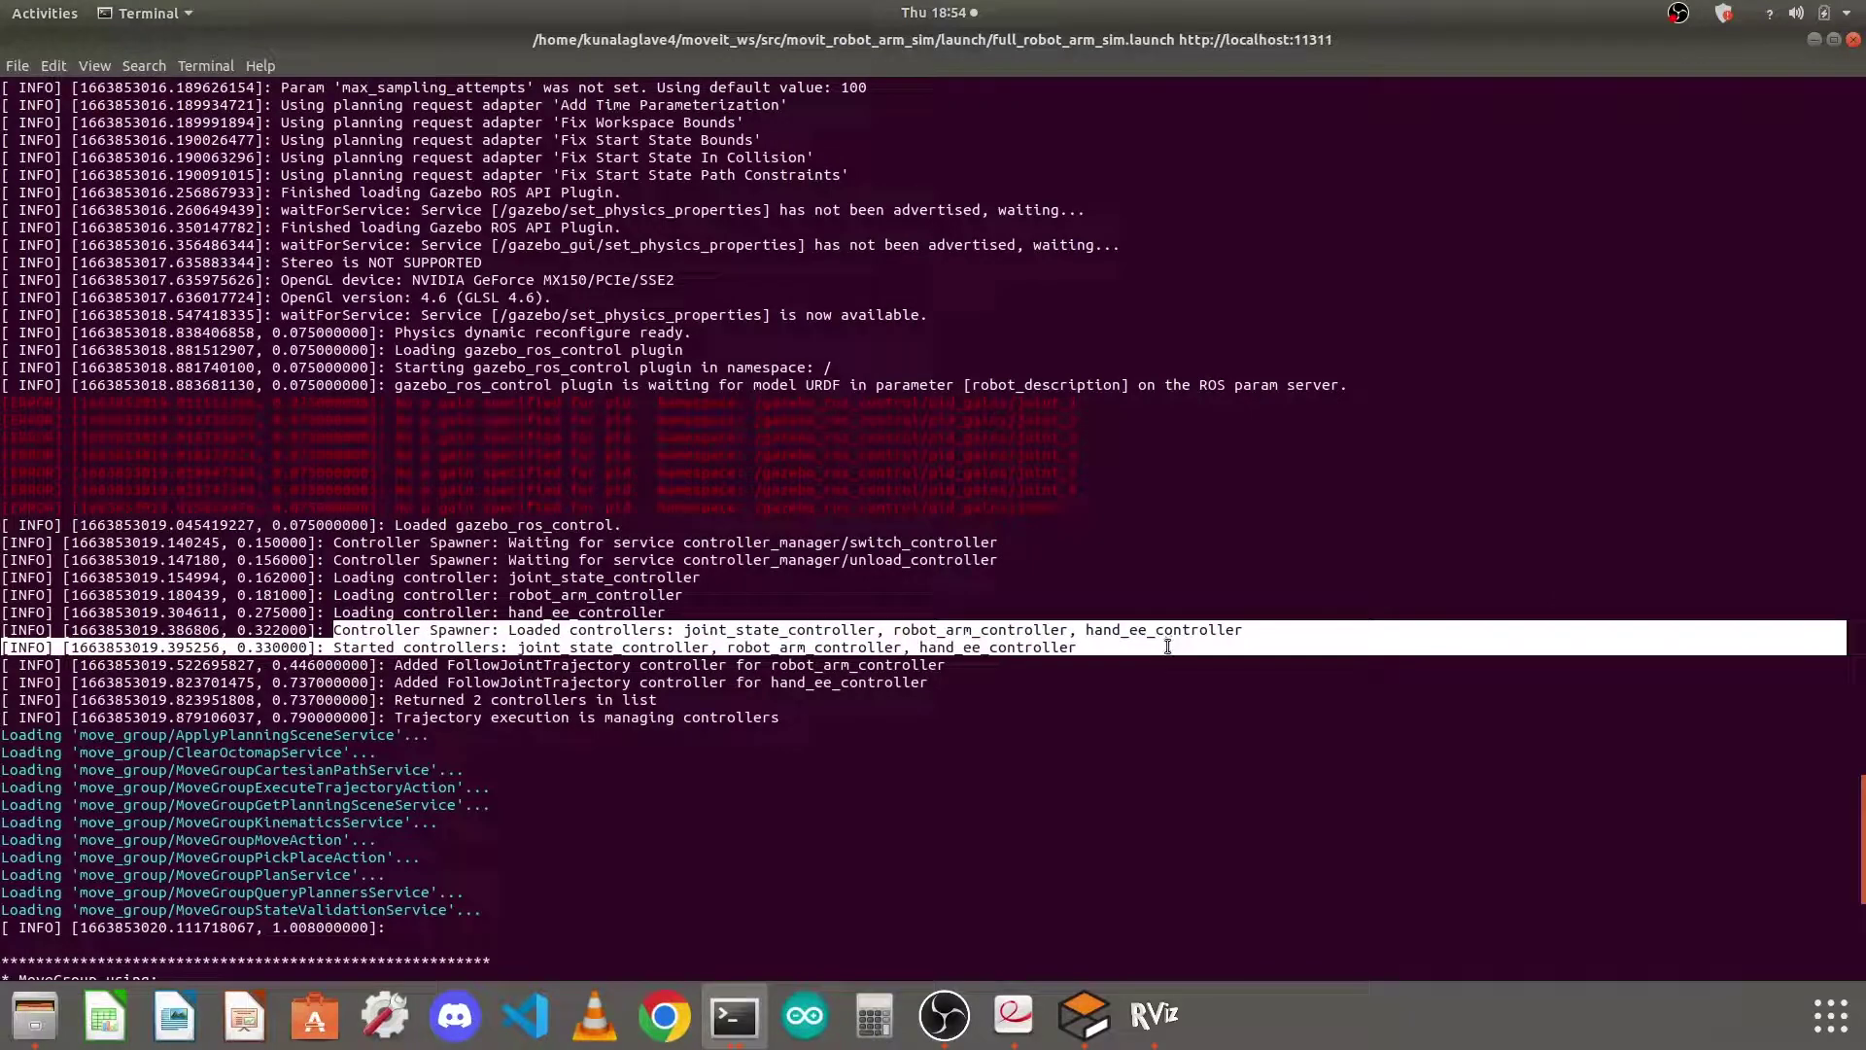
pyautogui.scroll(-10, 948, 754)
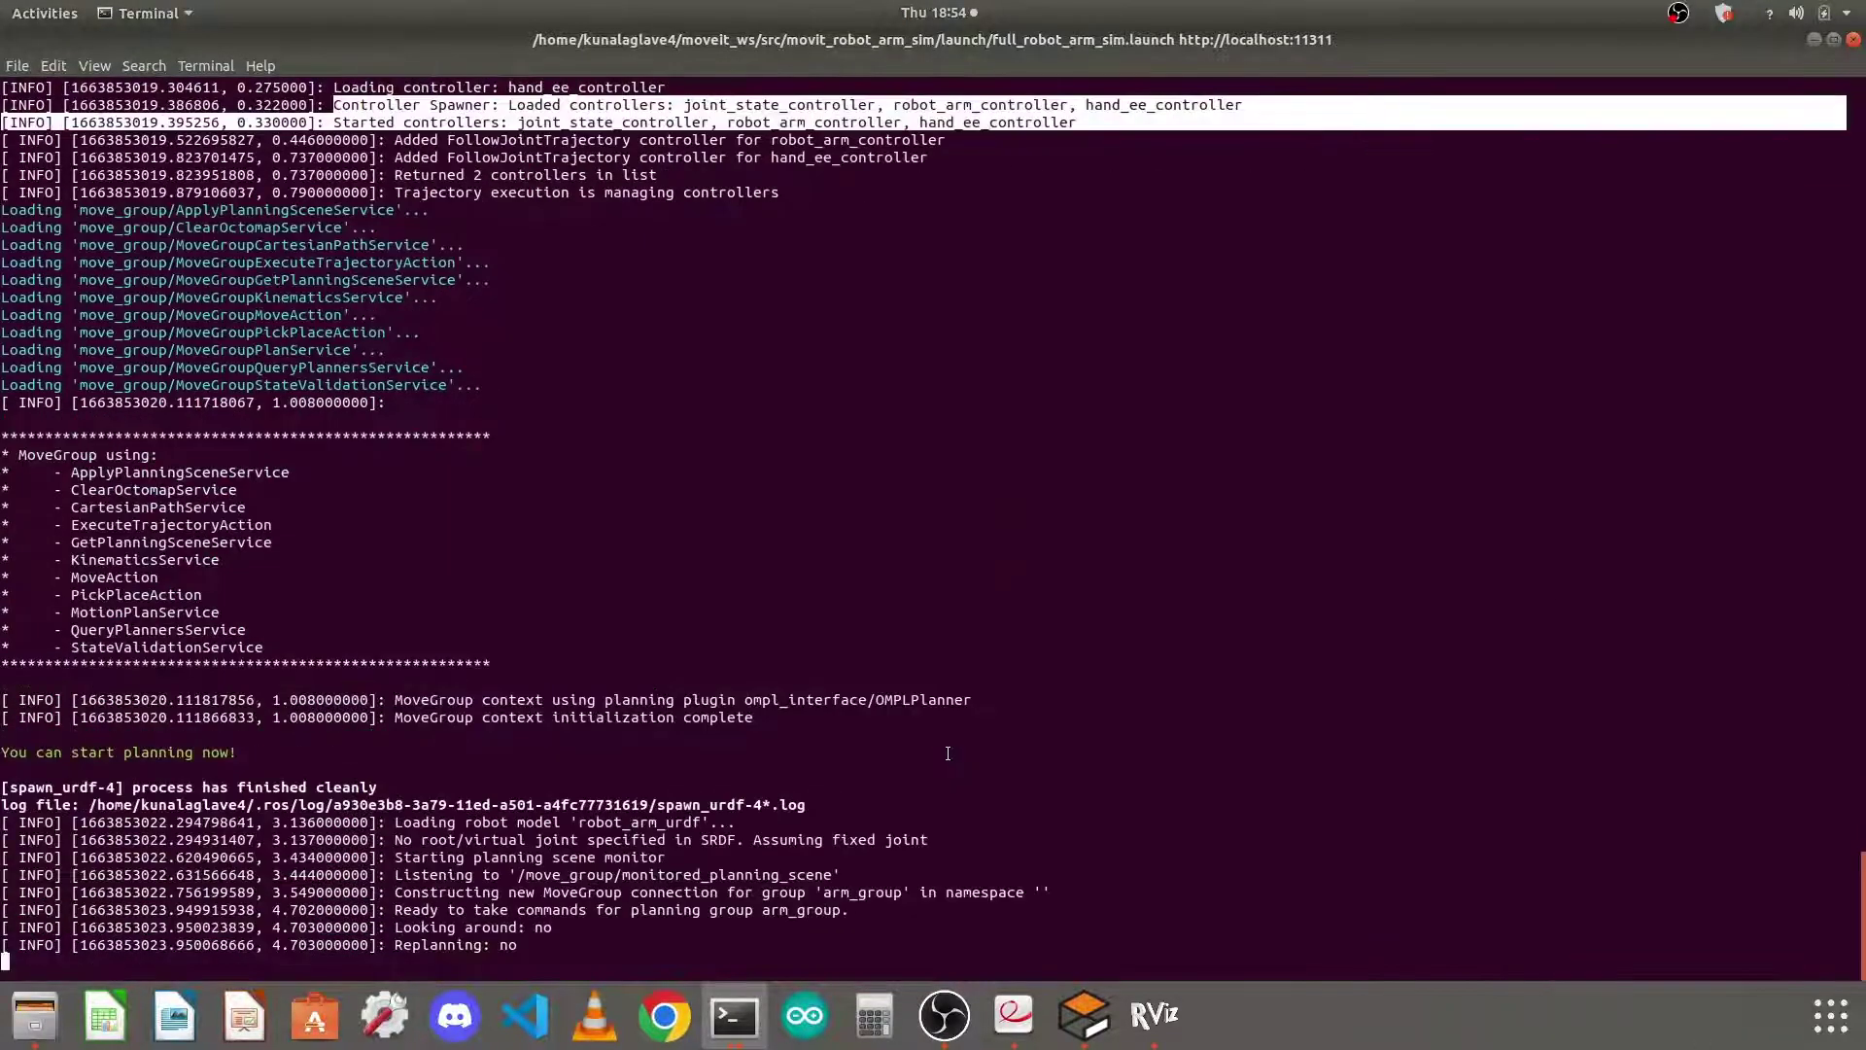
# Restore RViz to a smaller upper-left window and widen its 3D view
pyautogui.click(1157, 1016)
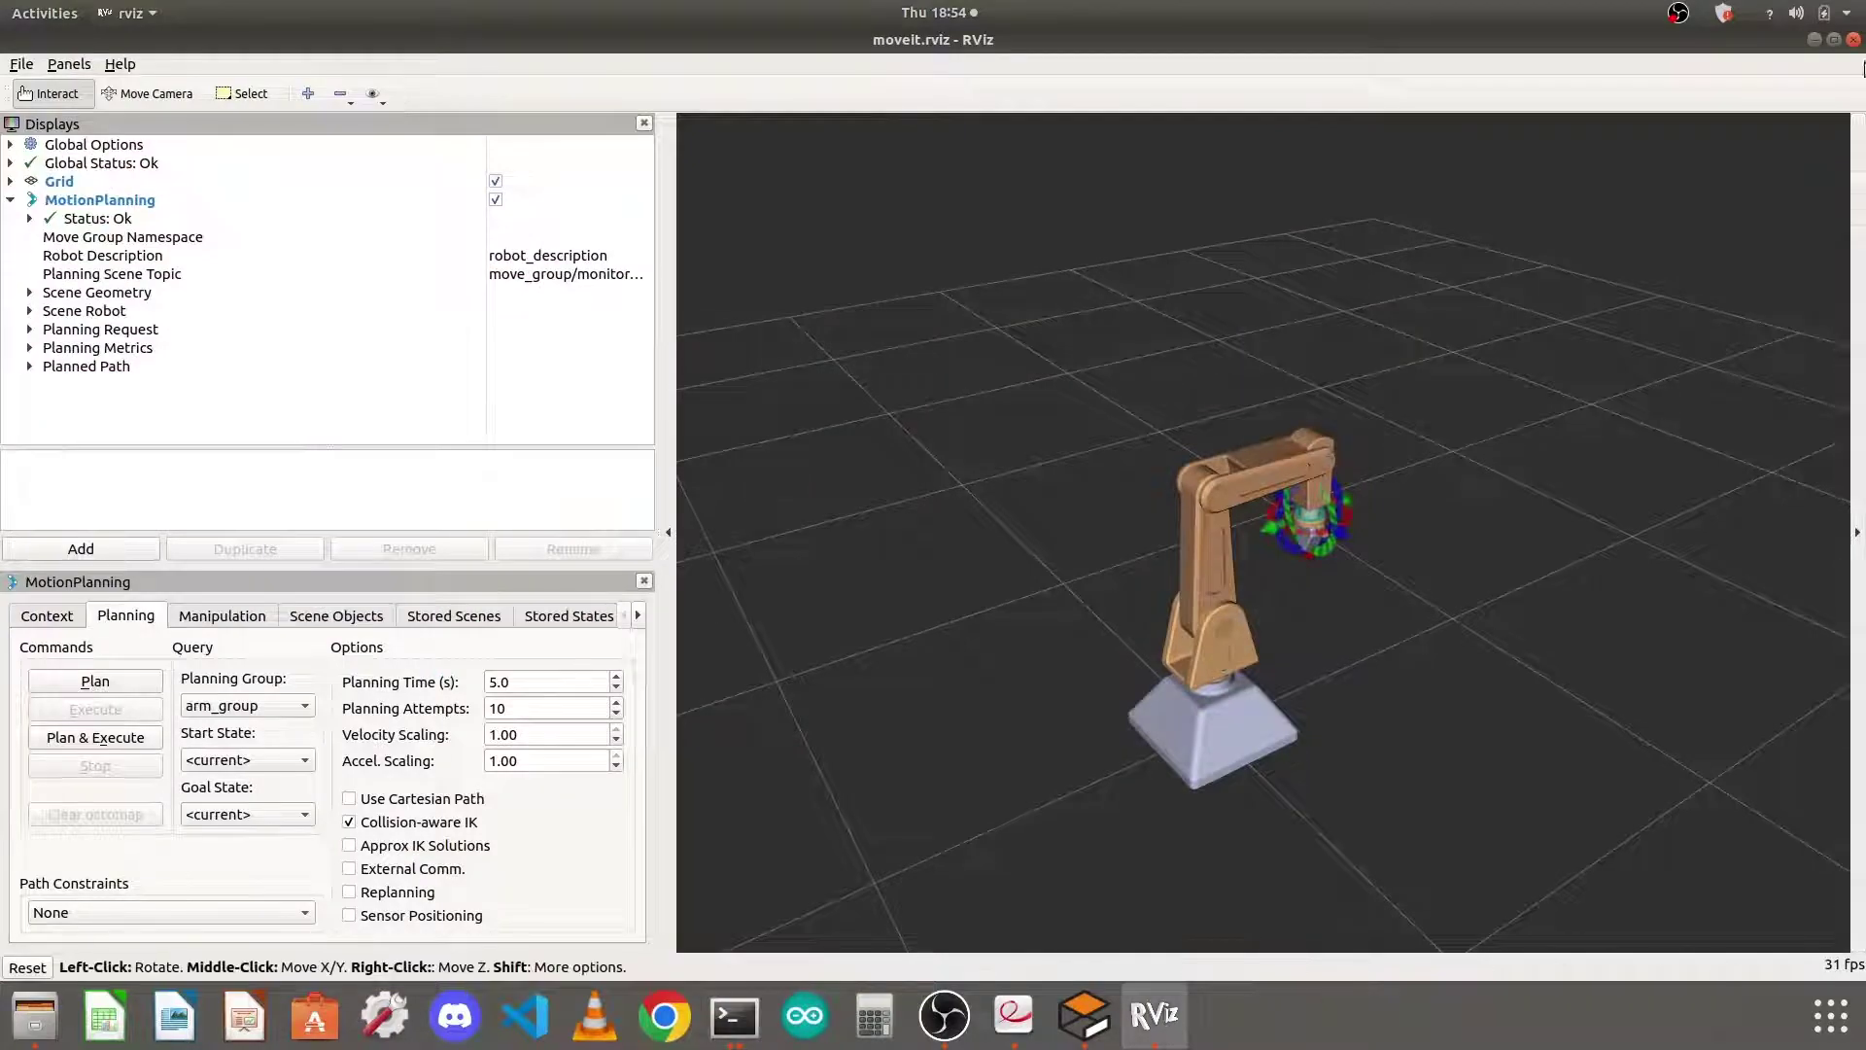
pyautogui.moveTo(1788, 39); pyautogui.dragTo(1204, 77)
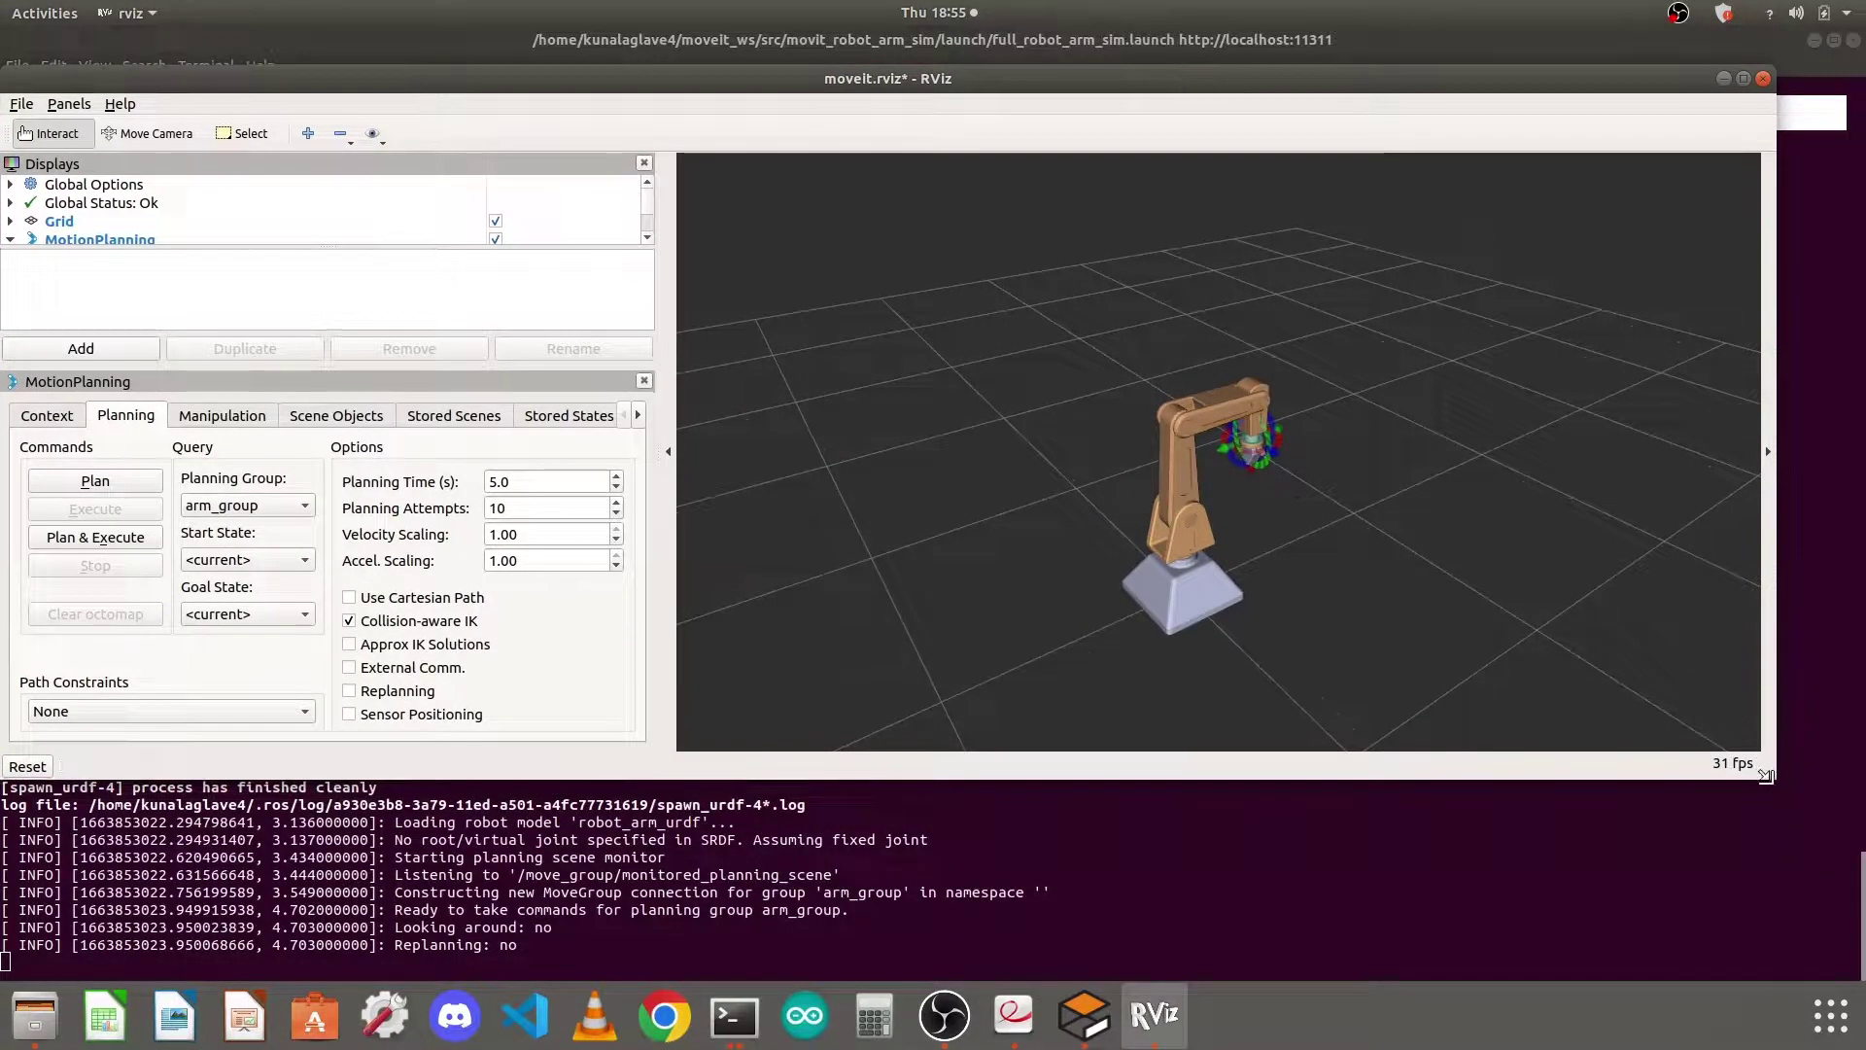
pyautogui.moveTo(1765, 775); pyautogui.dragTo(1124, 776)
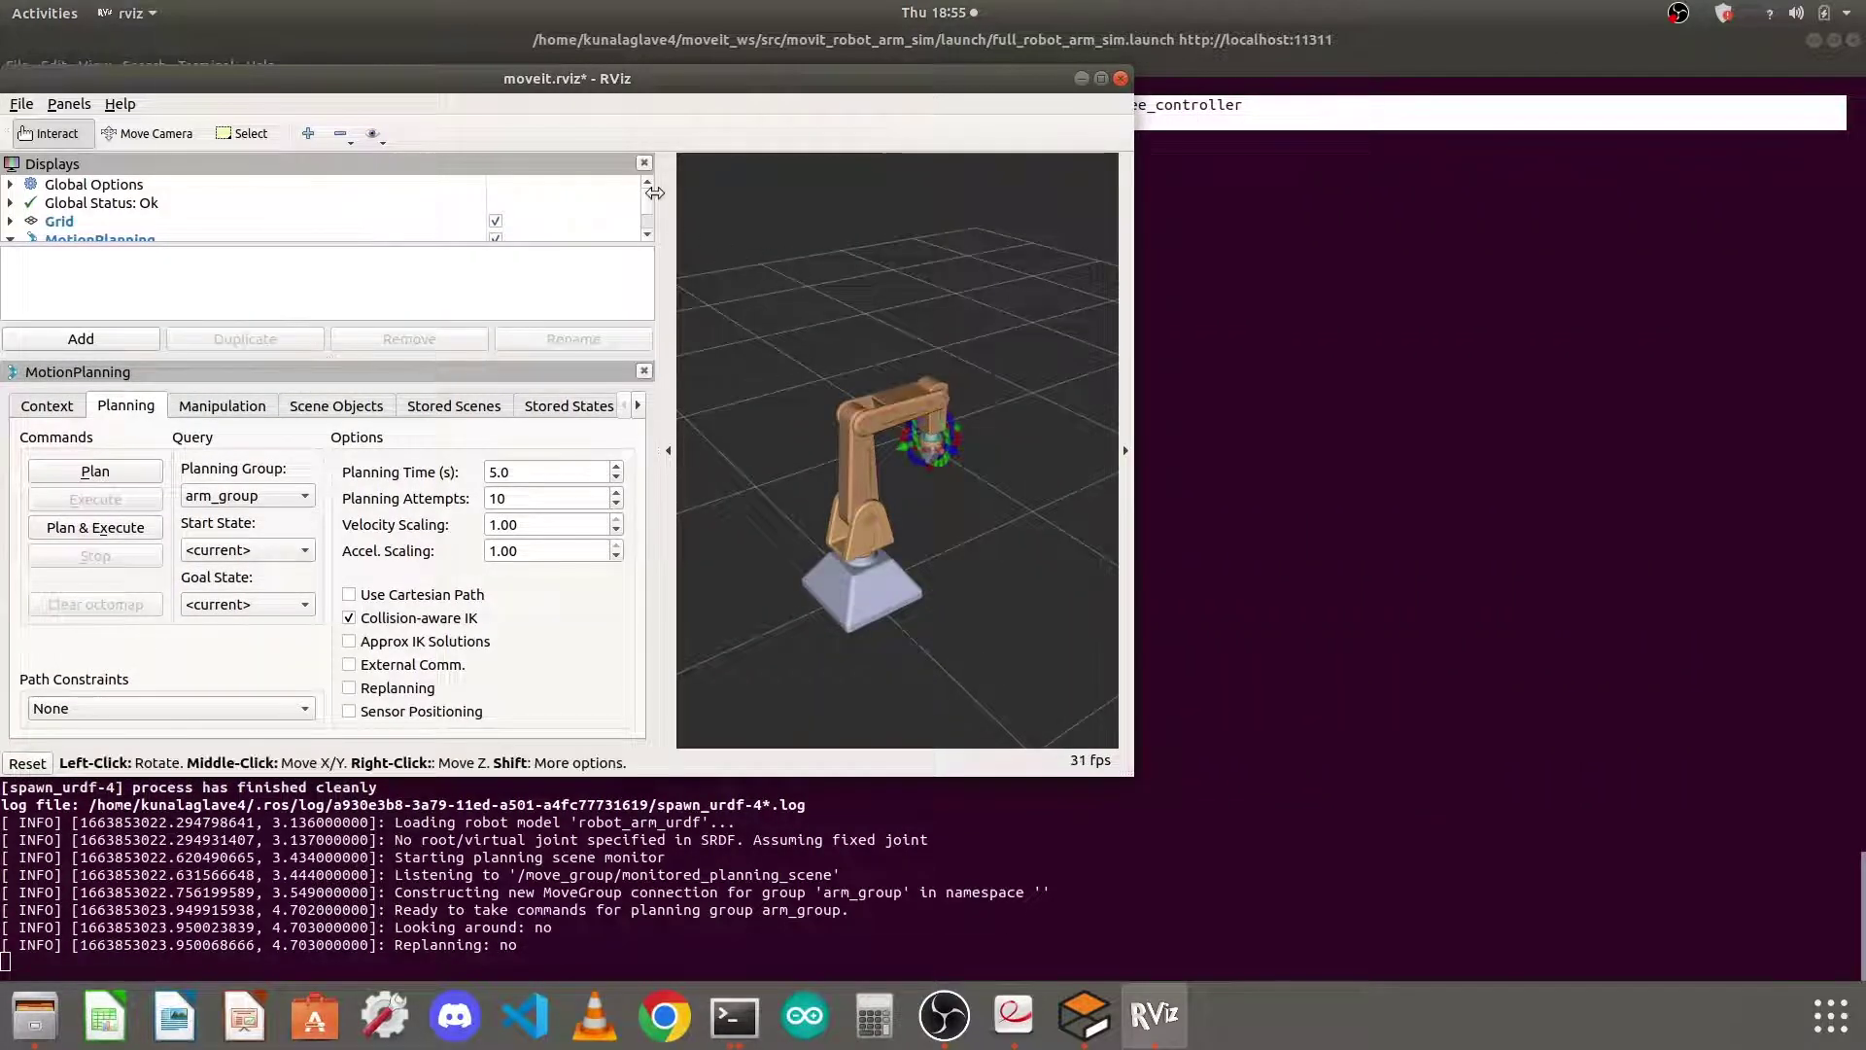
pyautogui.moveTo(651, 192); pyautogui.dragTo(498, 193)
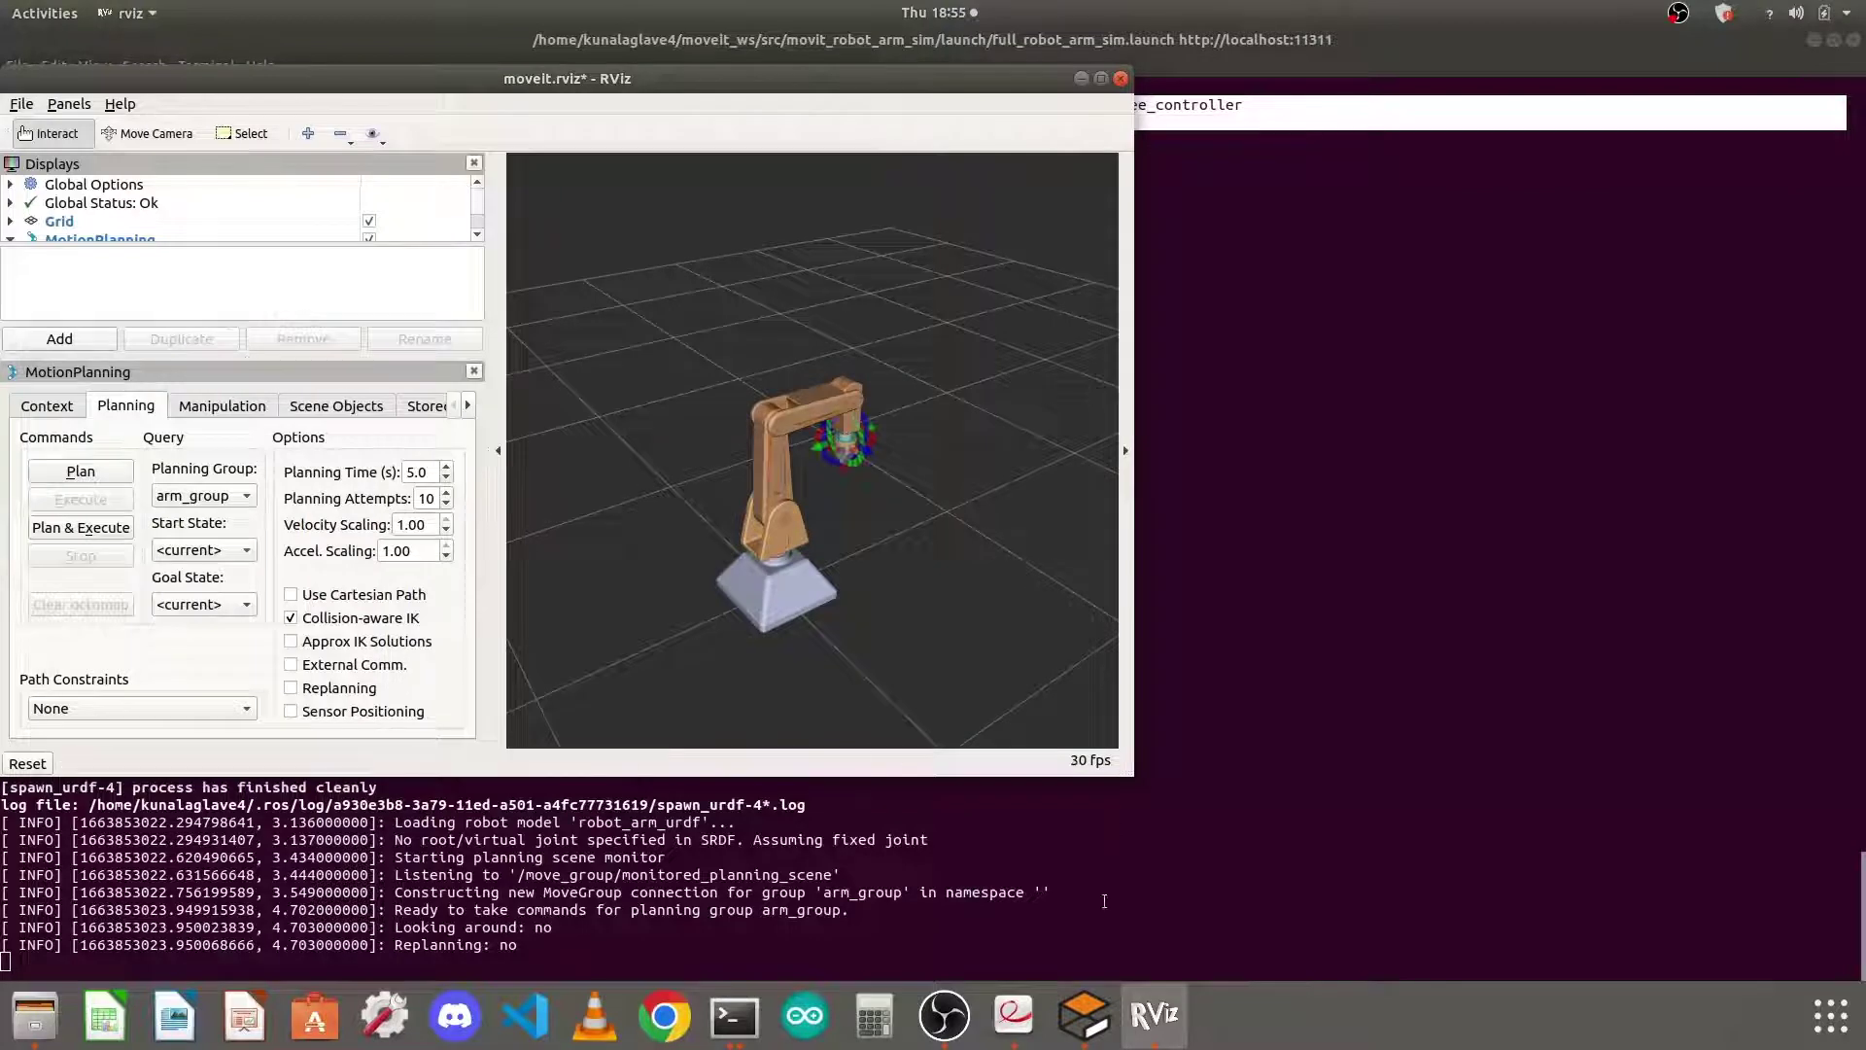
# Make the Gazebo window taller and zoom its view of the arm
pyautogui.click(1084, 1014)
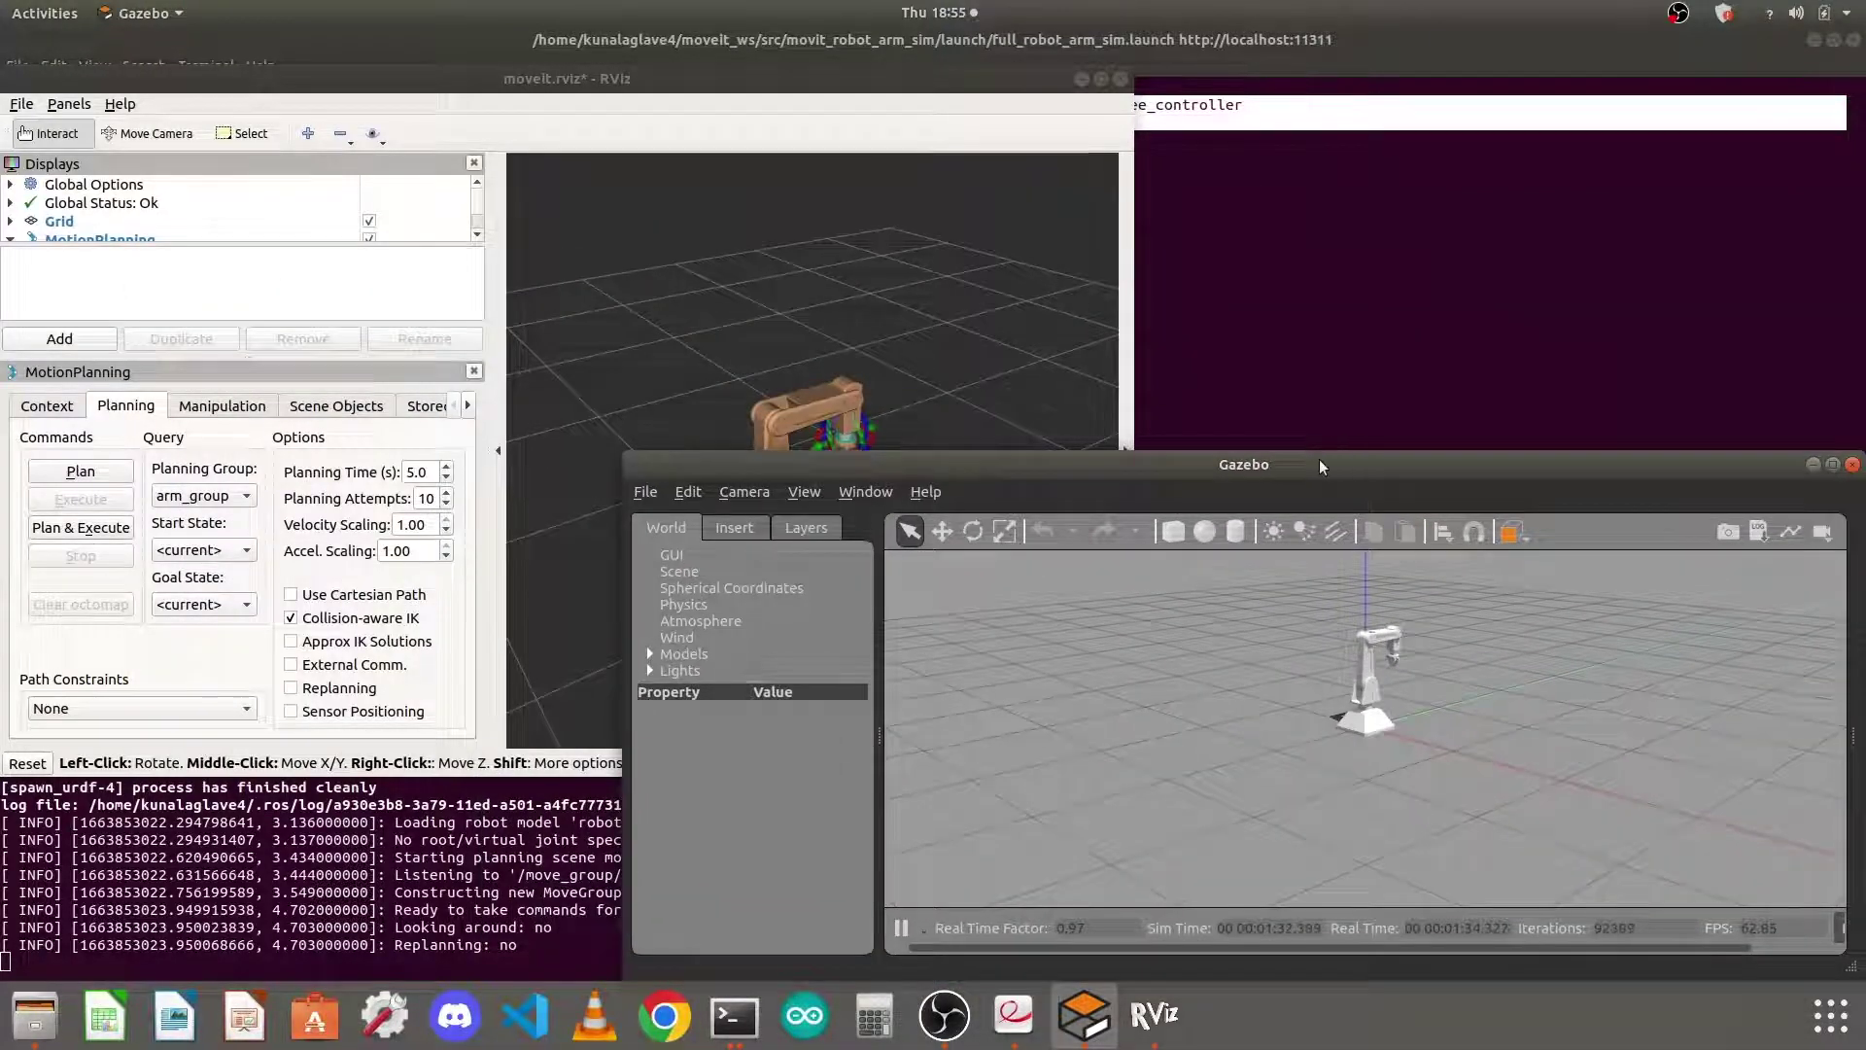
pyautogui.moveTo(1318, 452); pyautogui.dragTo(1309, 235)
pyautogui.scroll(4, 1440, 583)
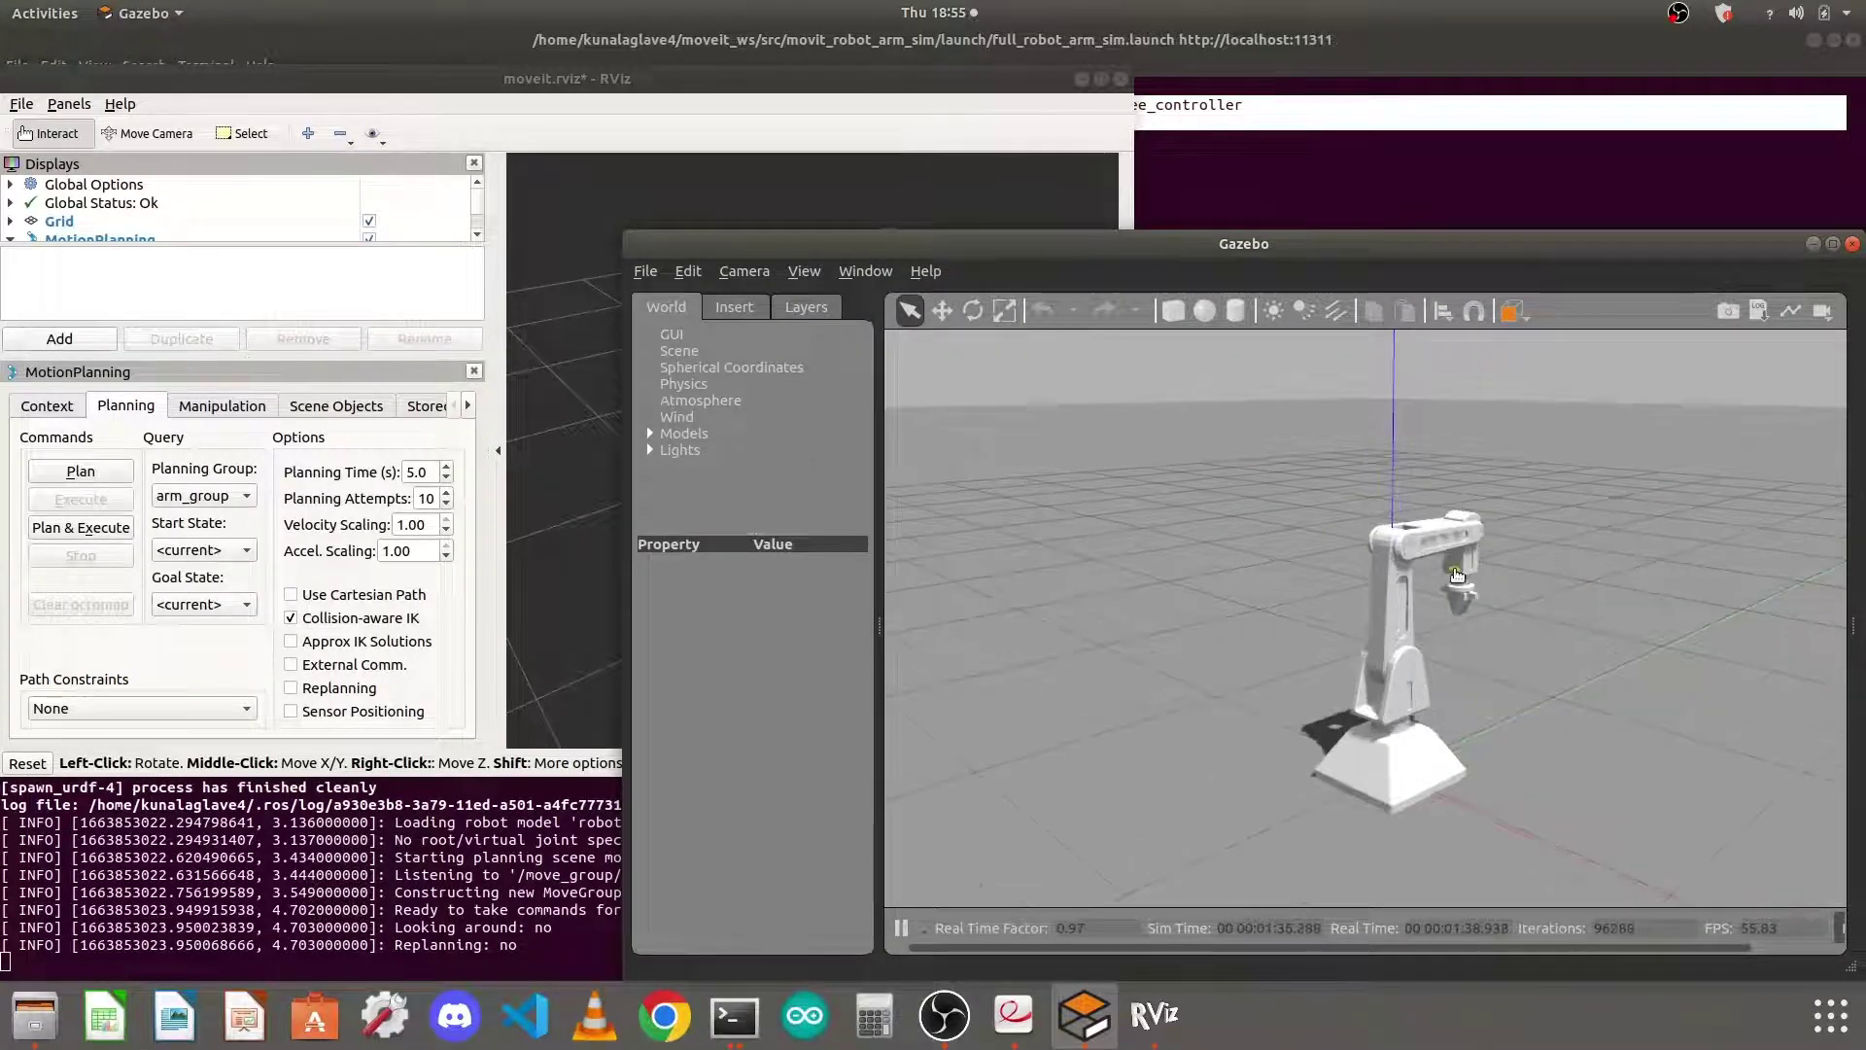
pyautogui.scroll(3, 1441, 583)
pyautogui.scroll(-3, 1487, 622)
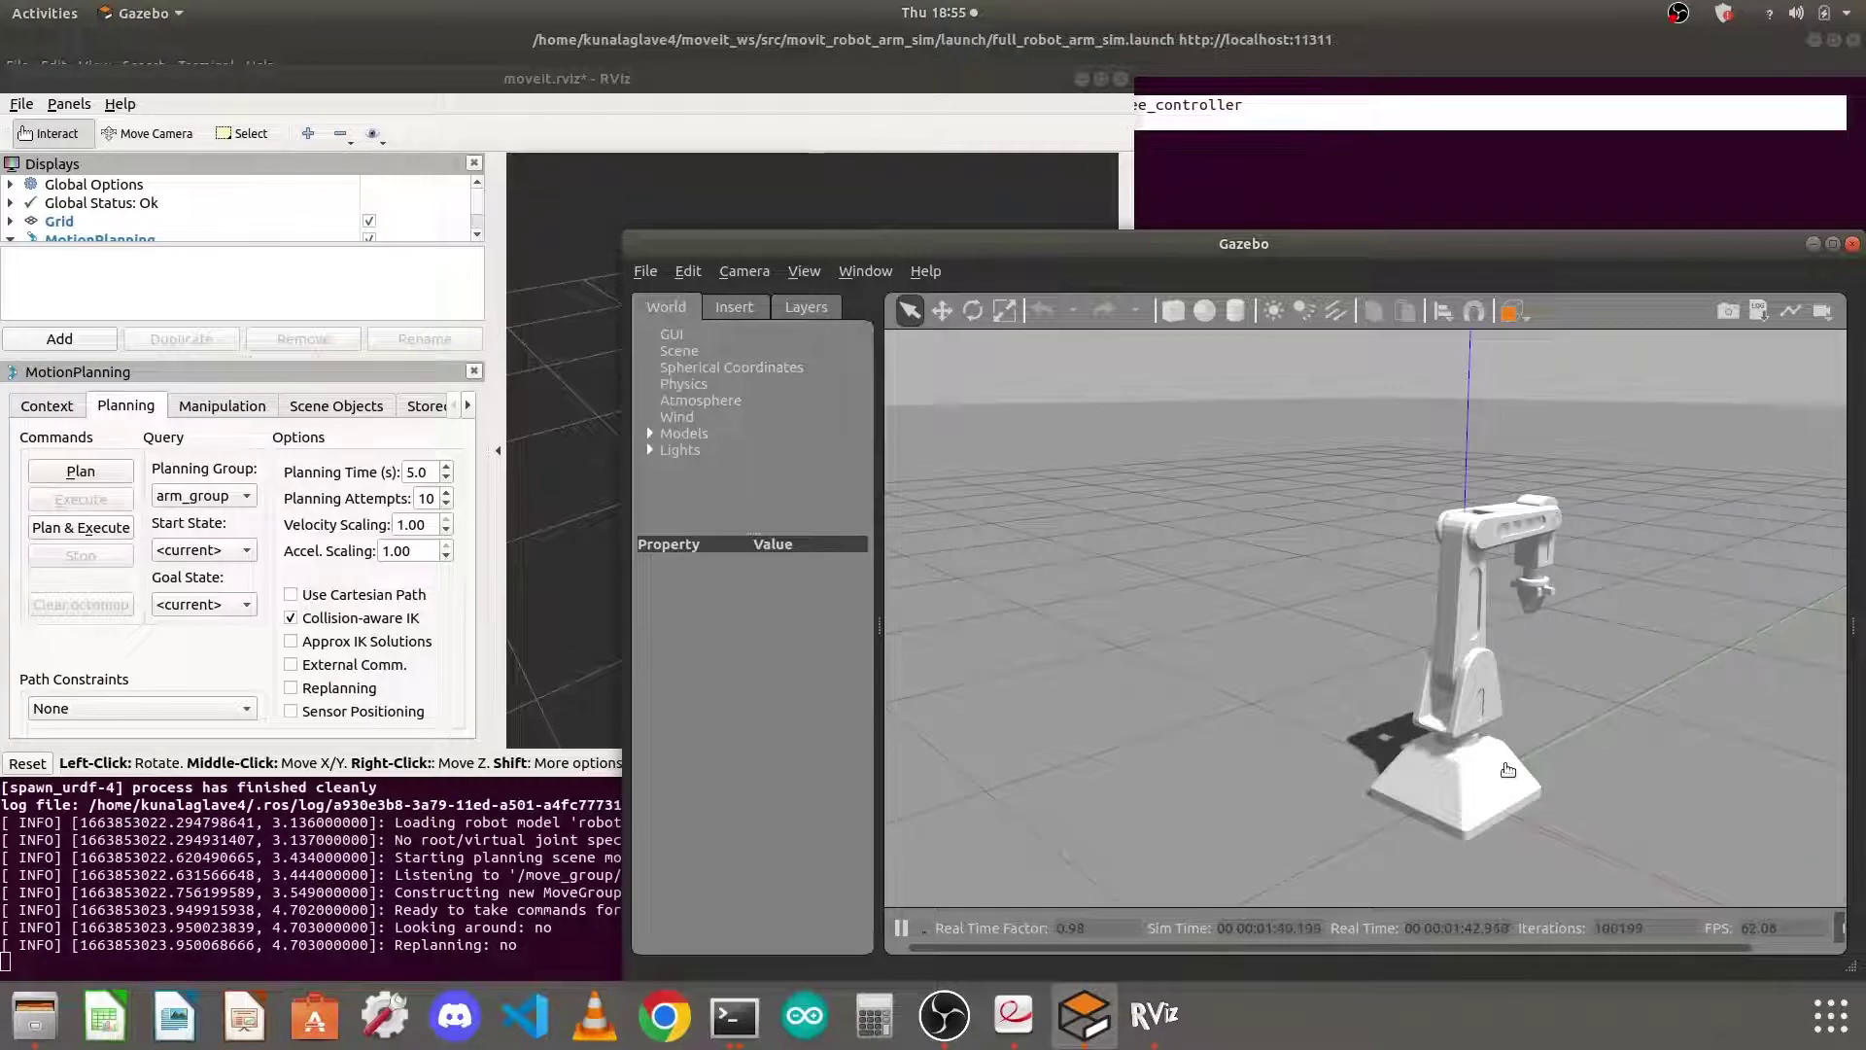
pyautogui.scroll(2, 1507, 769)
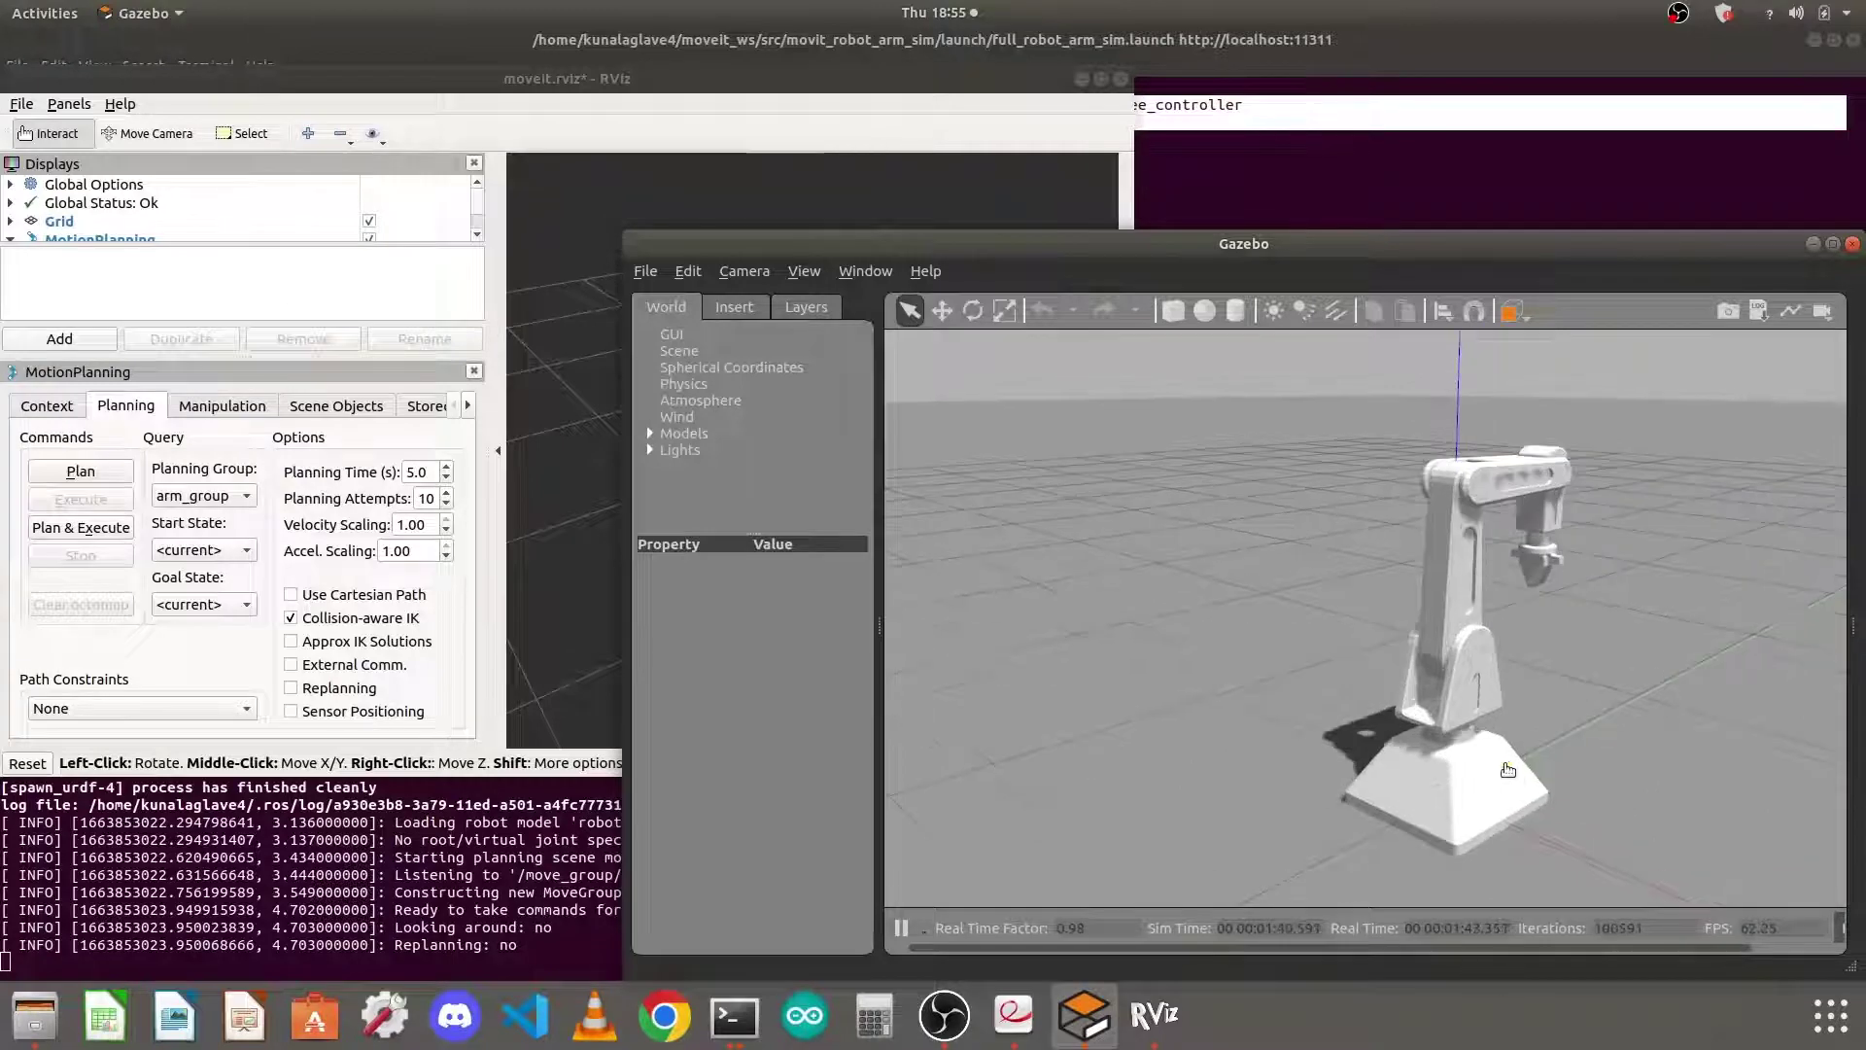
# Raise RViz over Gazebo, enlarge it, and orbit slightly around the arm
pyautogui.click(793, 136)
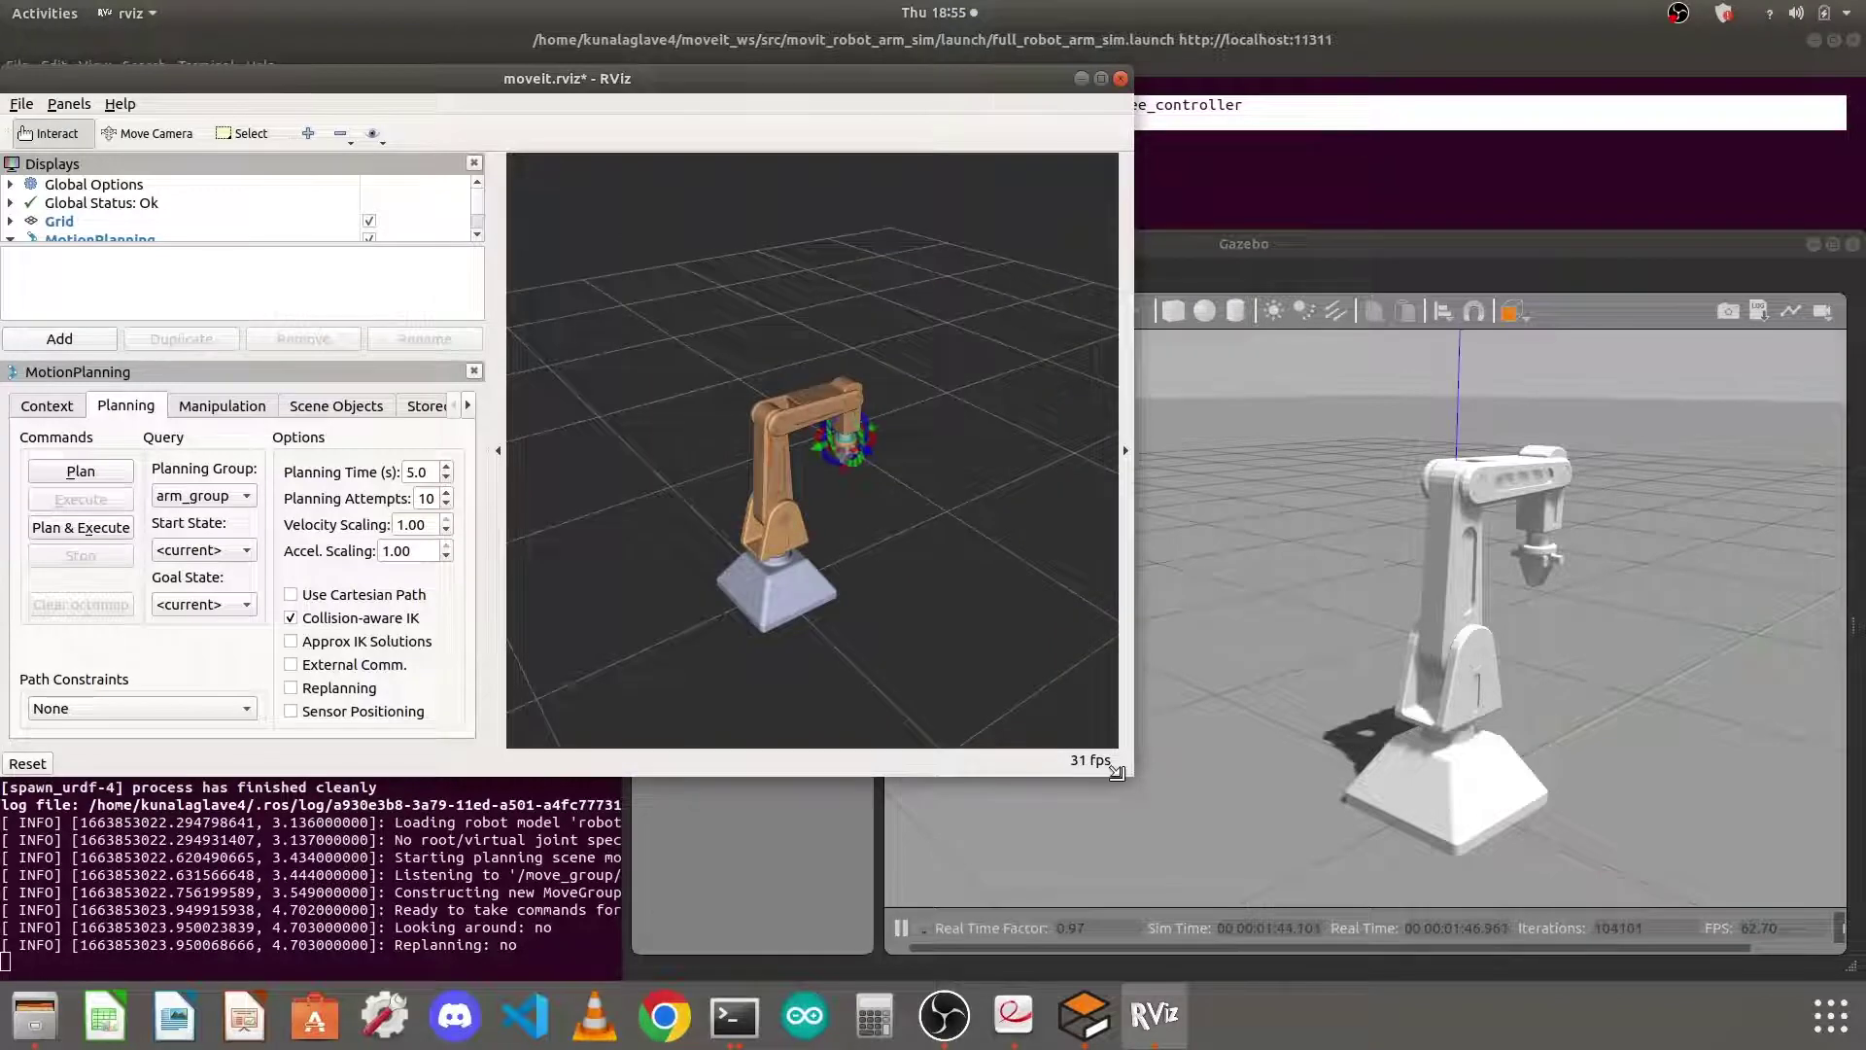
pyautogui.moveTo(1127, 772); pyautogui.dragTo(1180, 789)
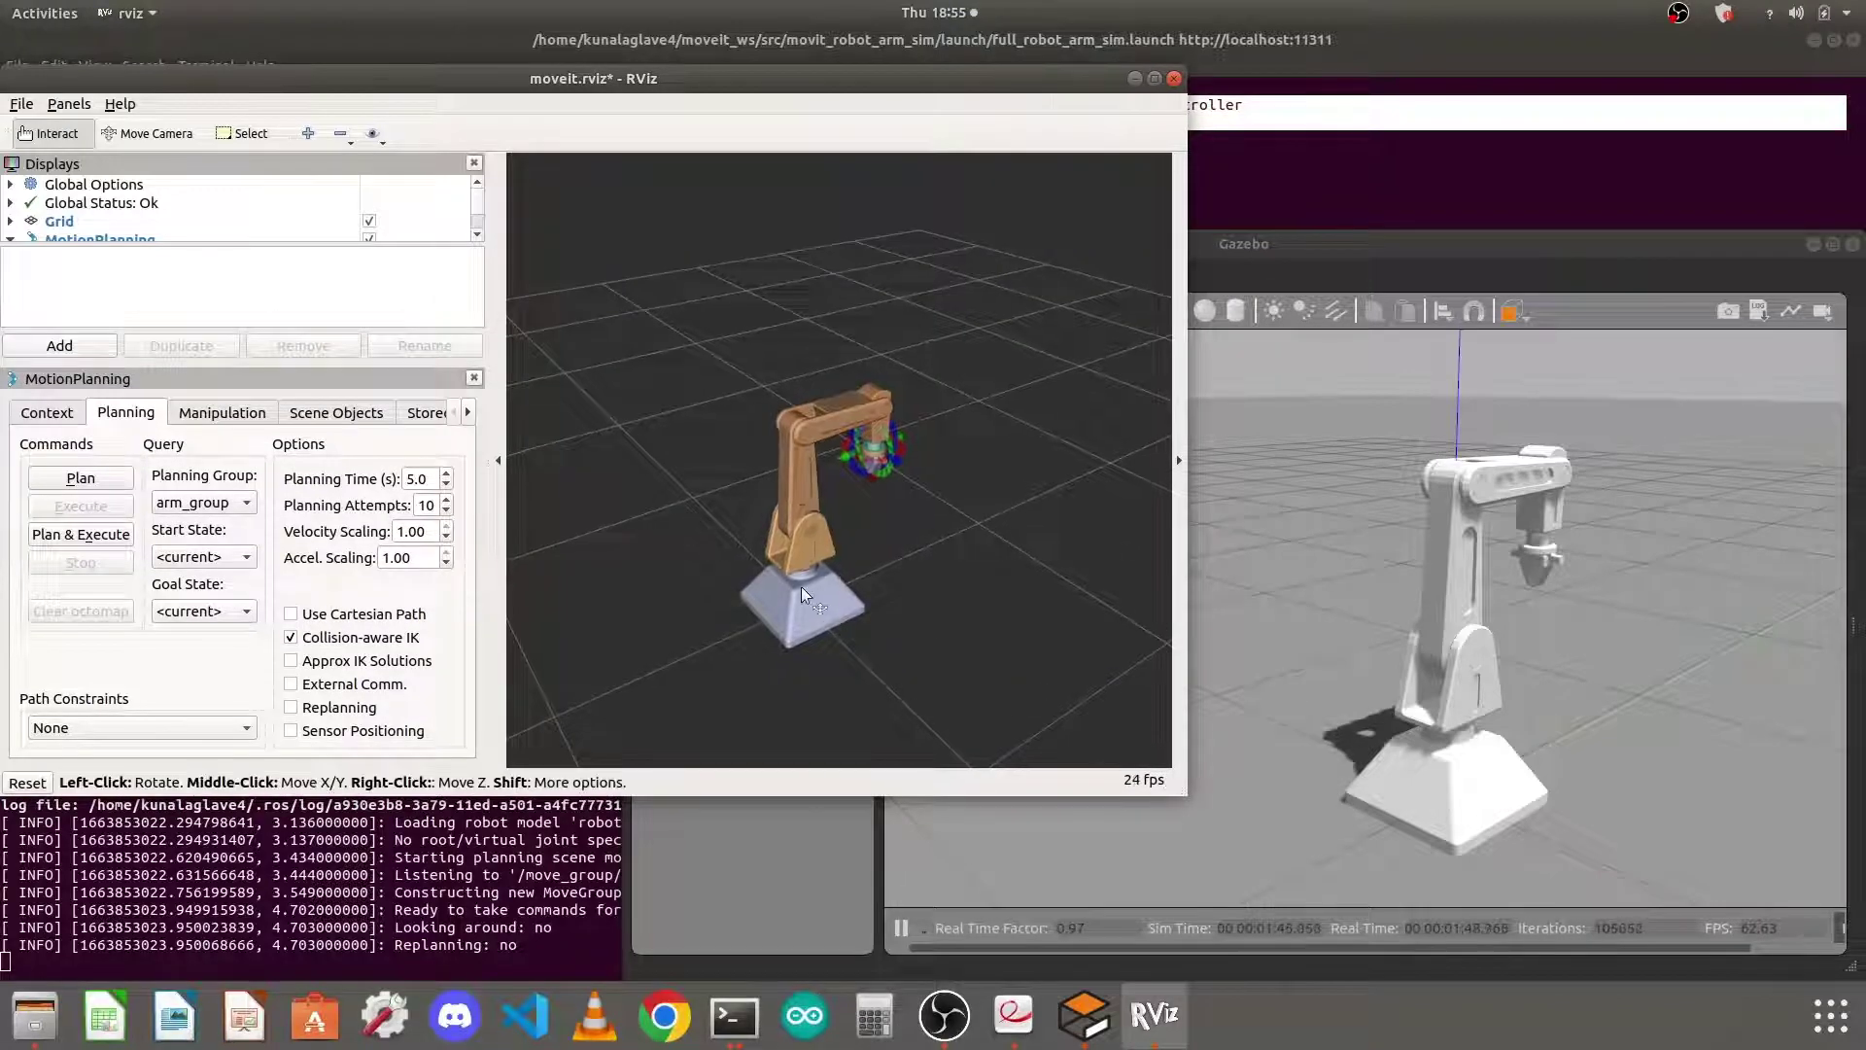
pyautogui.moveTo(801, 586); pyautogui.dragTo(743, 574)
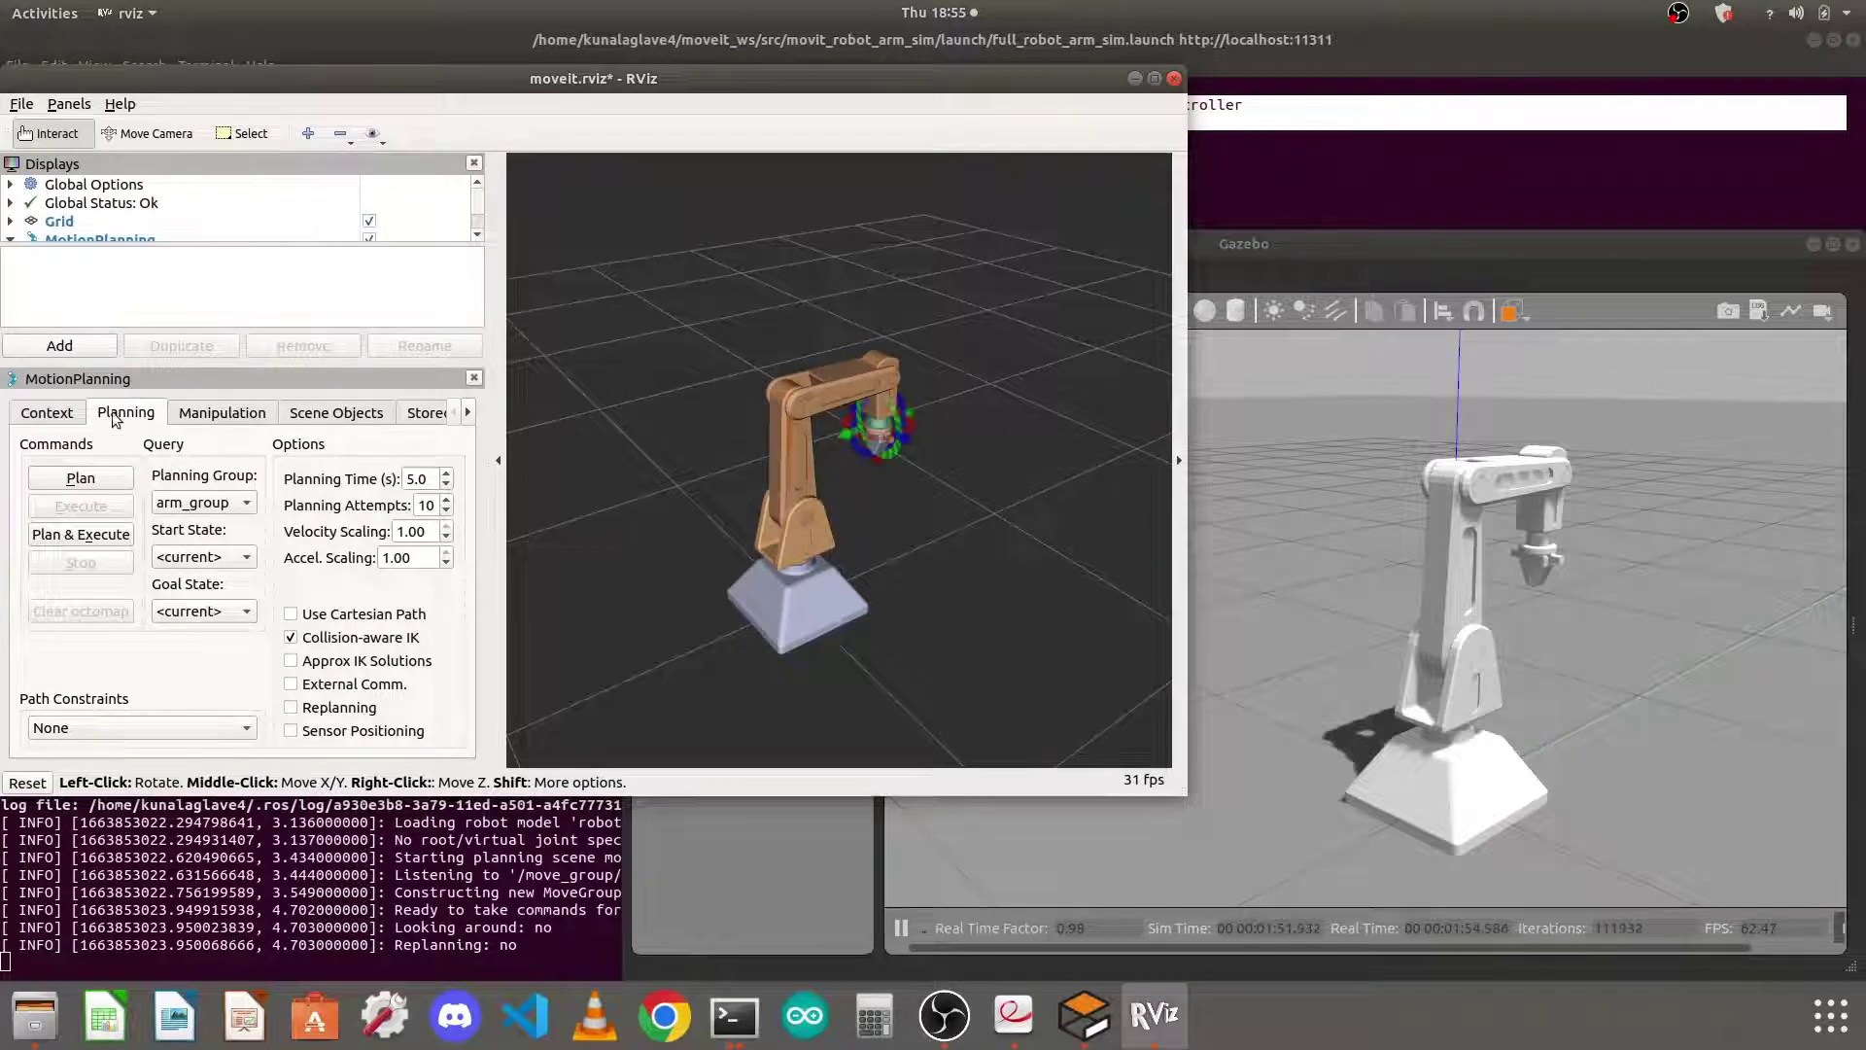
# Pick hand instead of arm_group from the Planning tab's Planning Group list
pyautogui.click(244, 507)
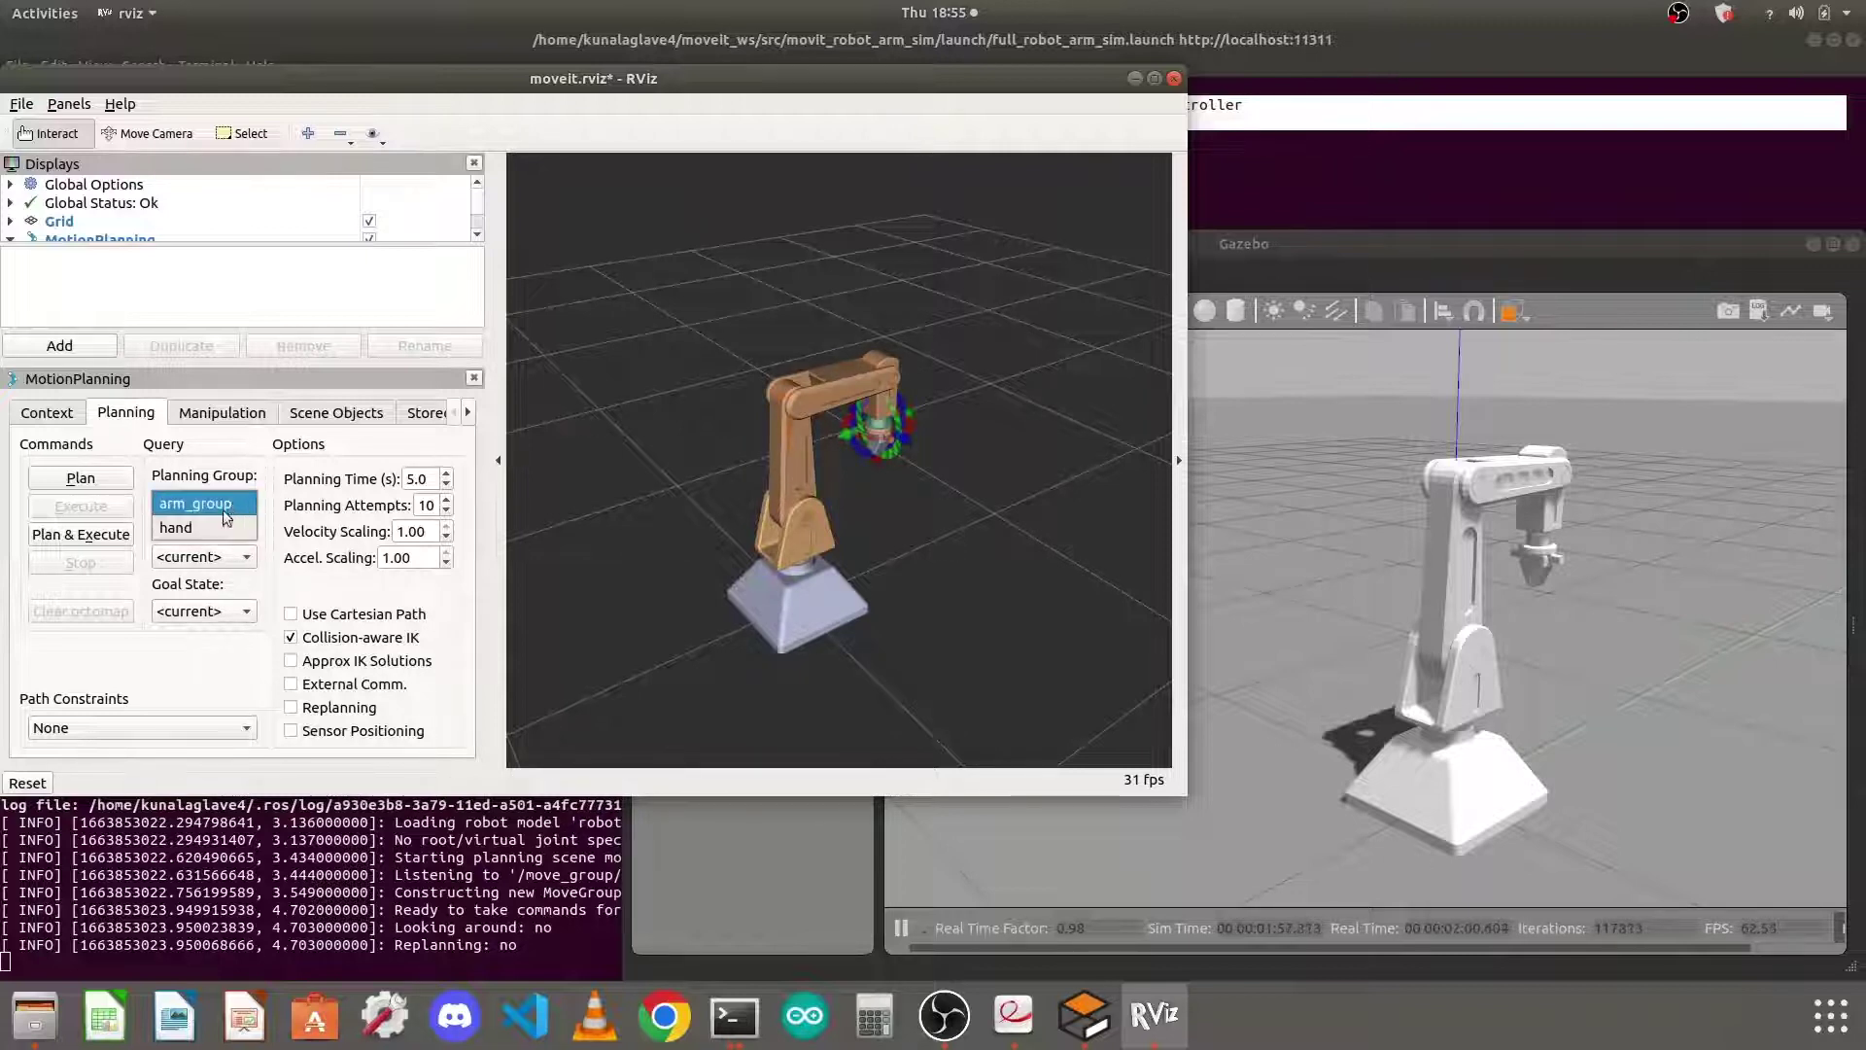
pyautogui.click(205, 502)
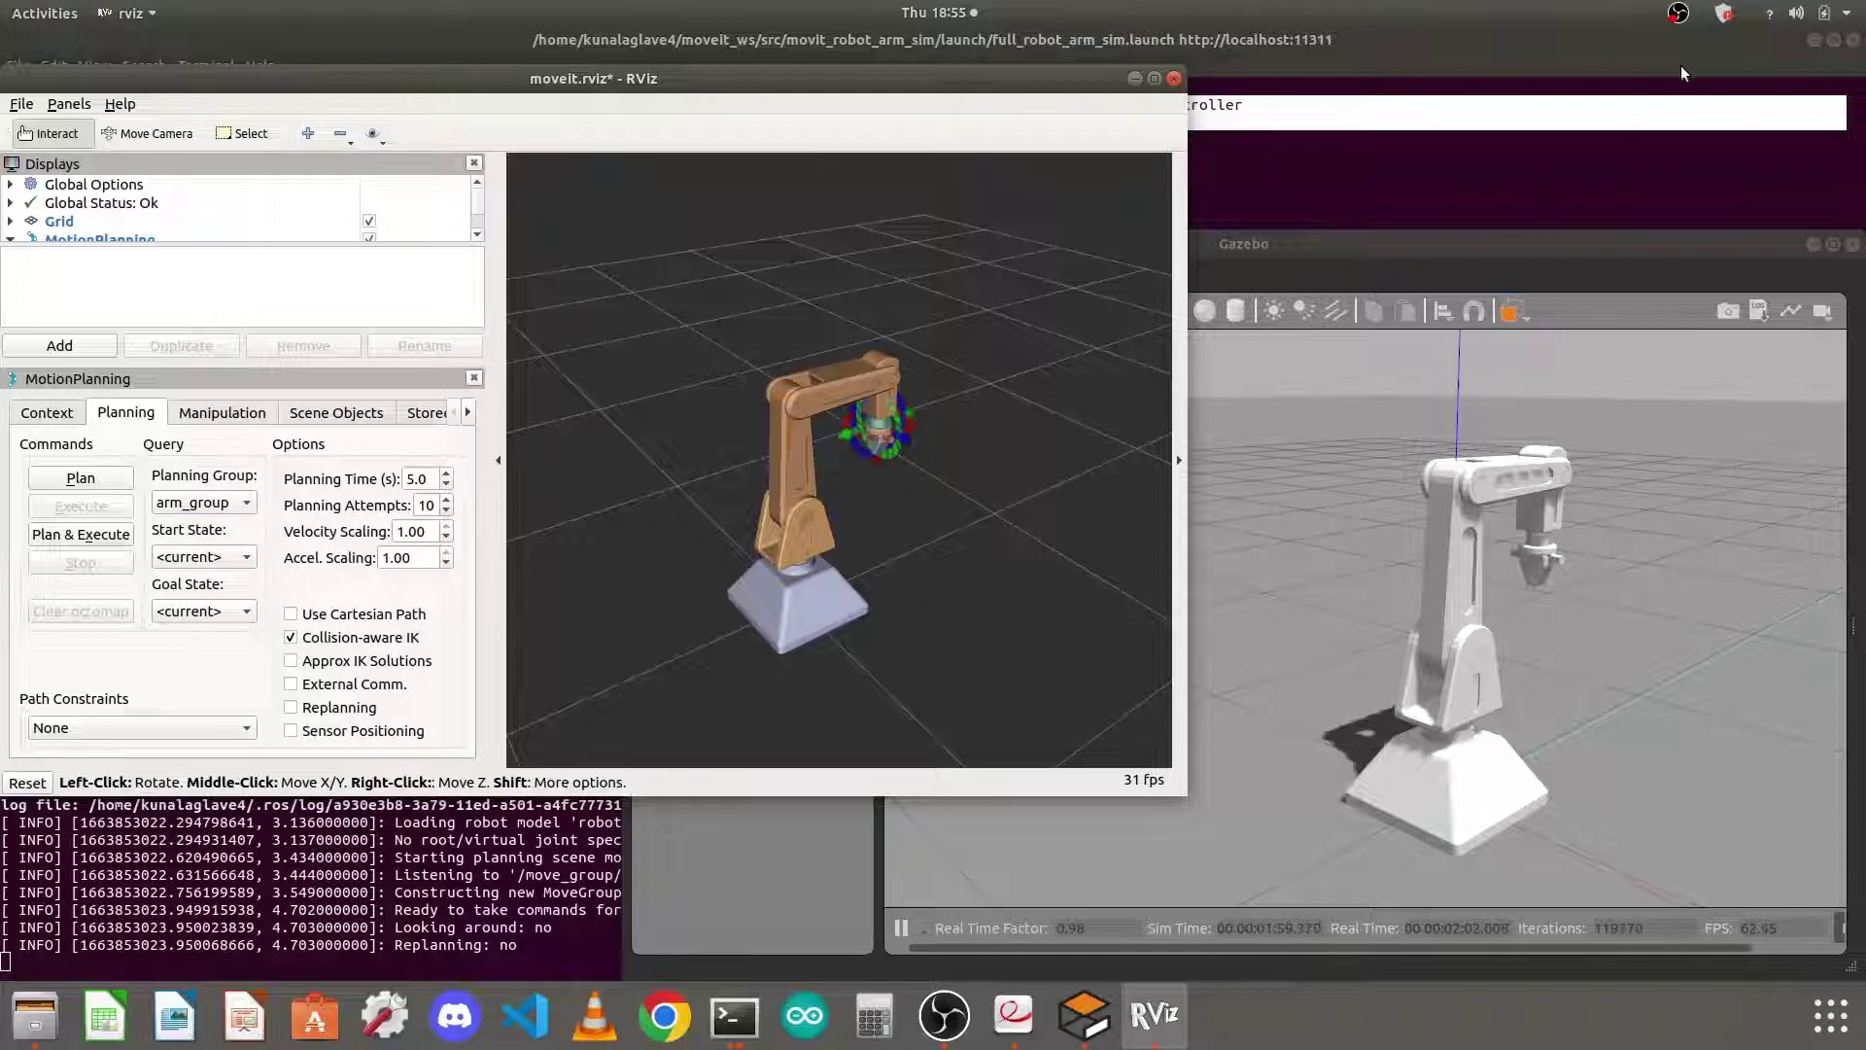
pyautogui.click(234, 503)
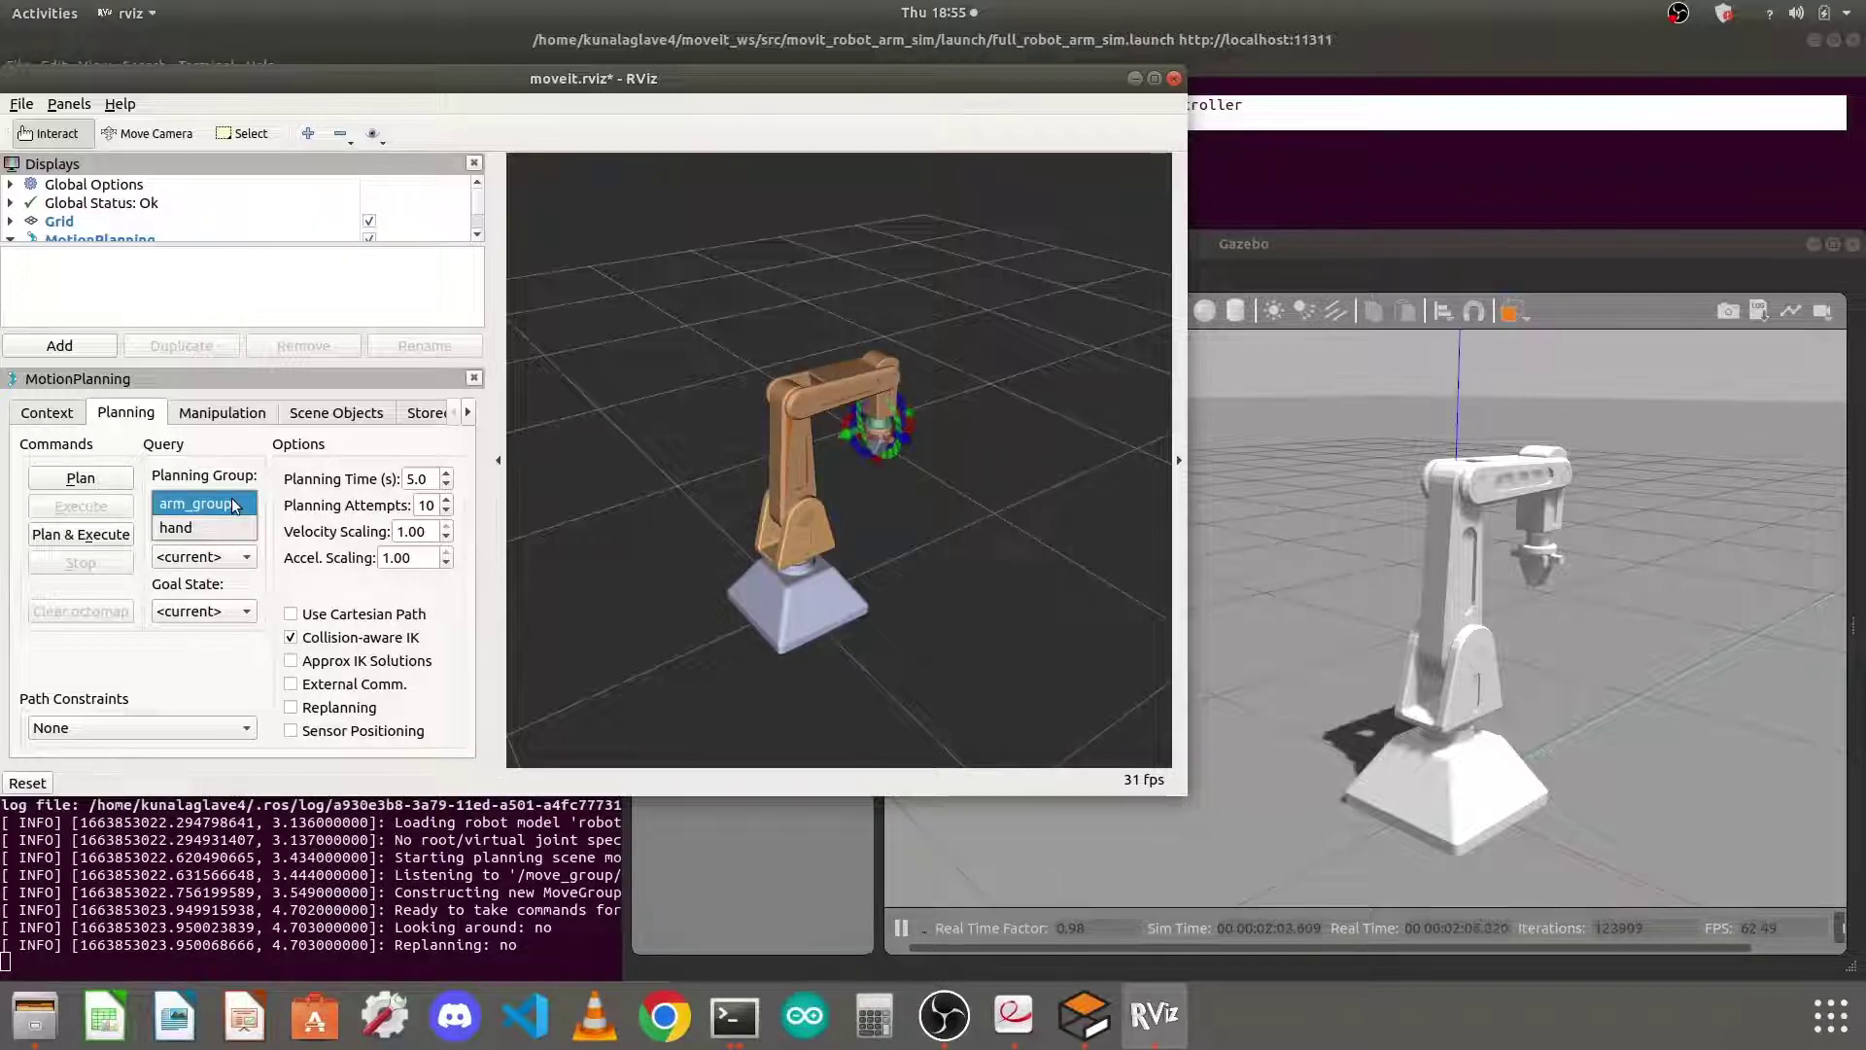
pyautogui.click(233, 503)
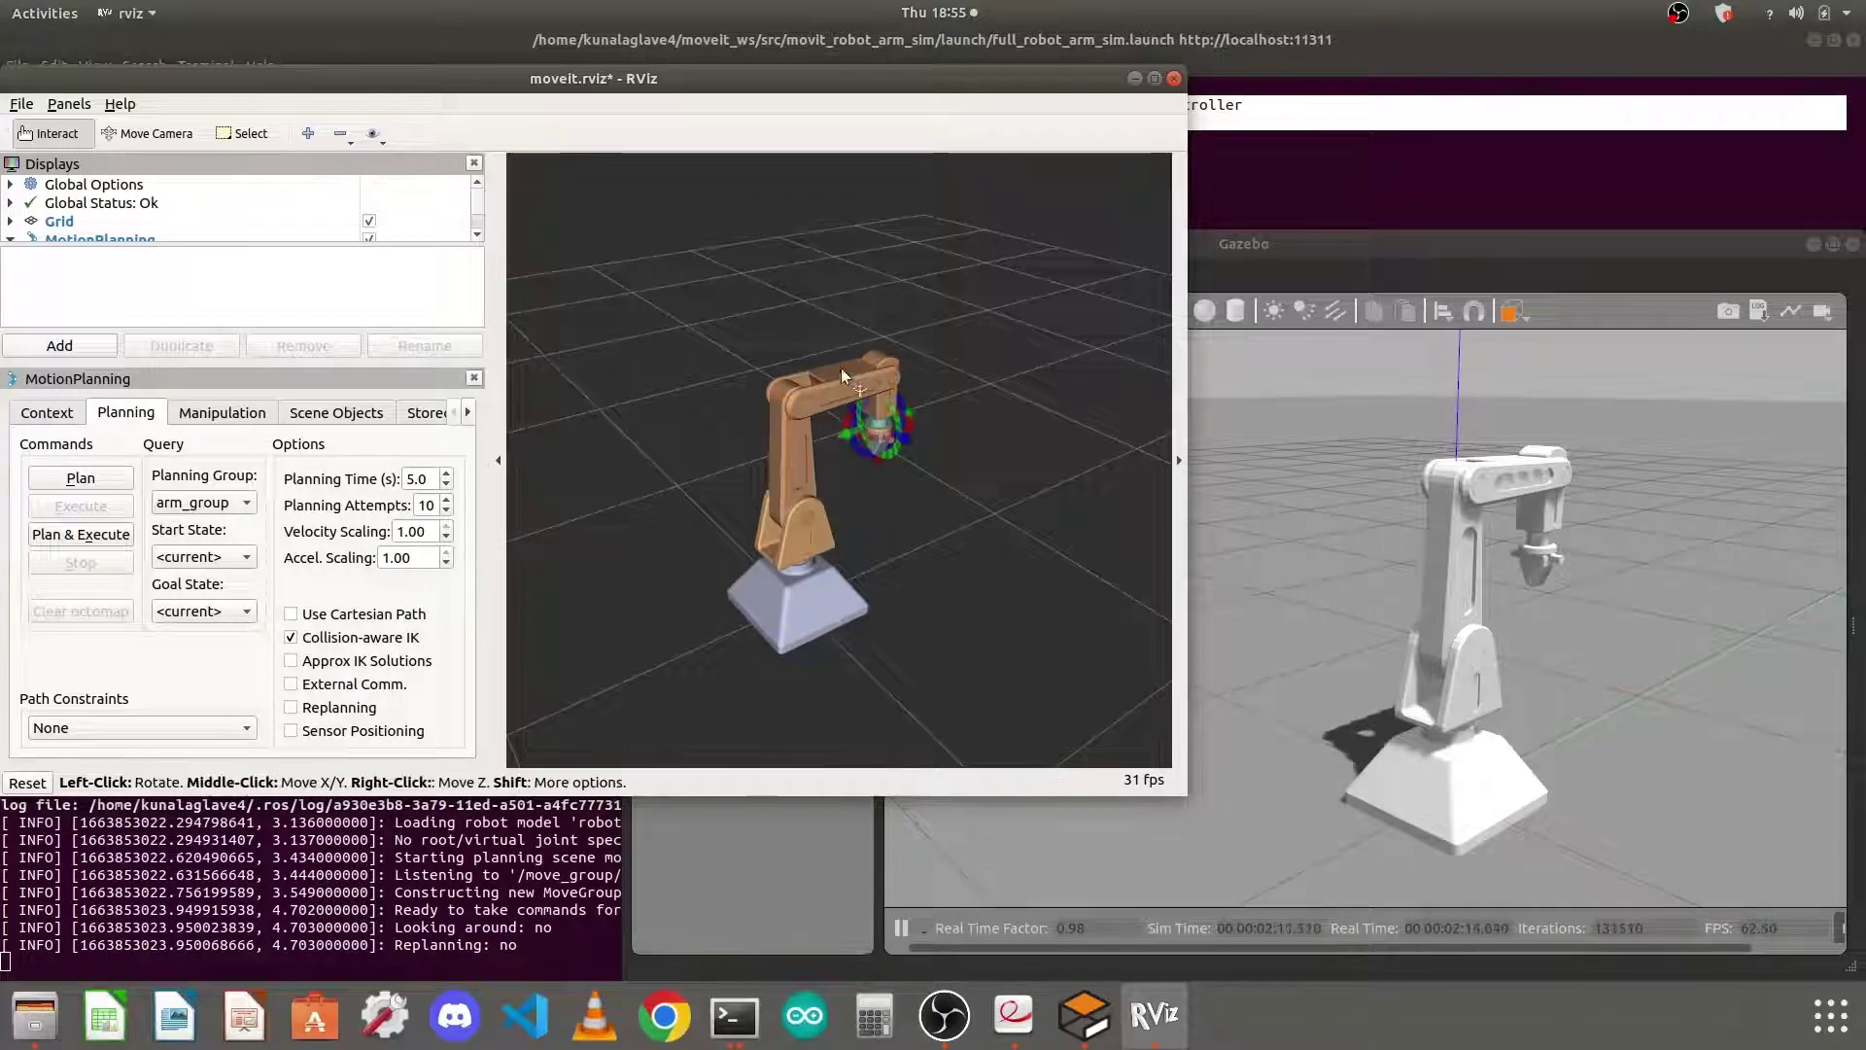
pyautogui.click(203, 501)
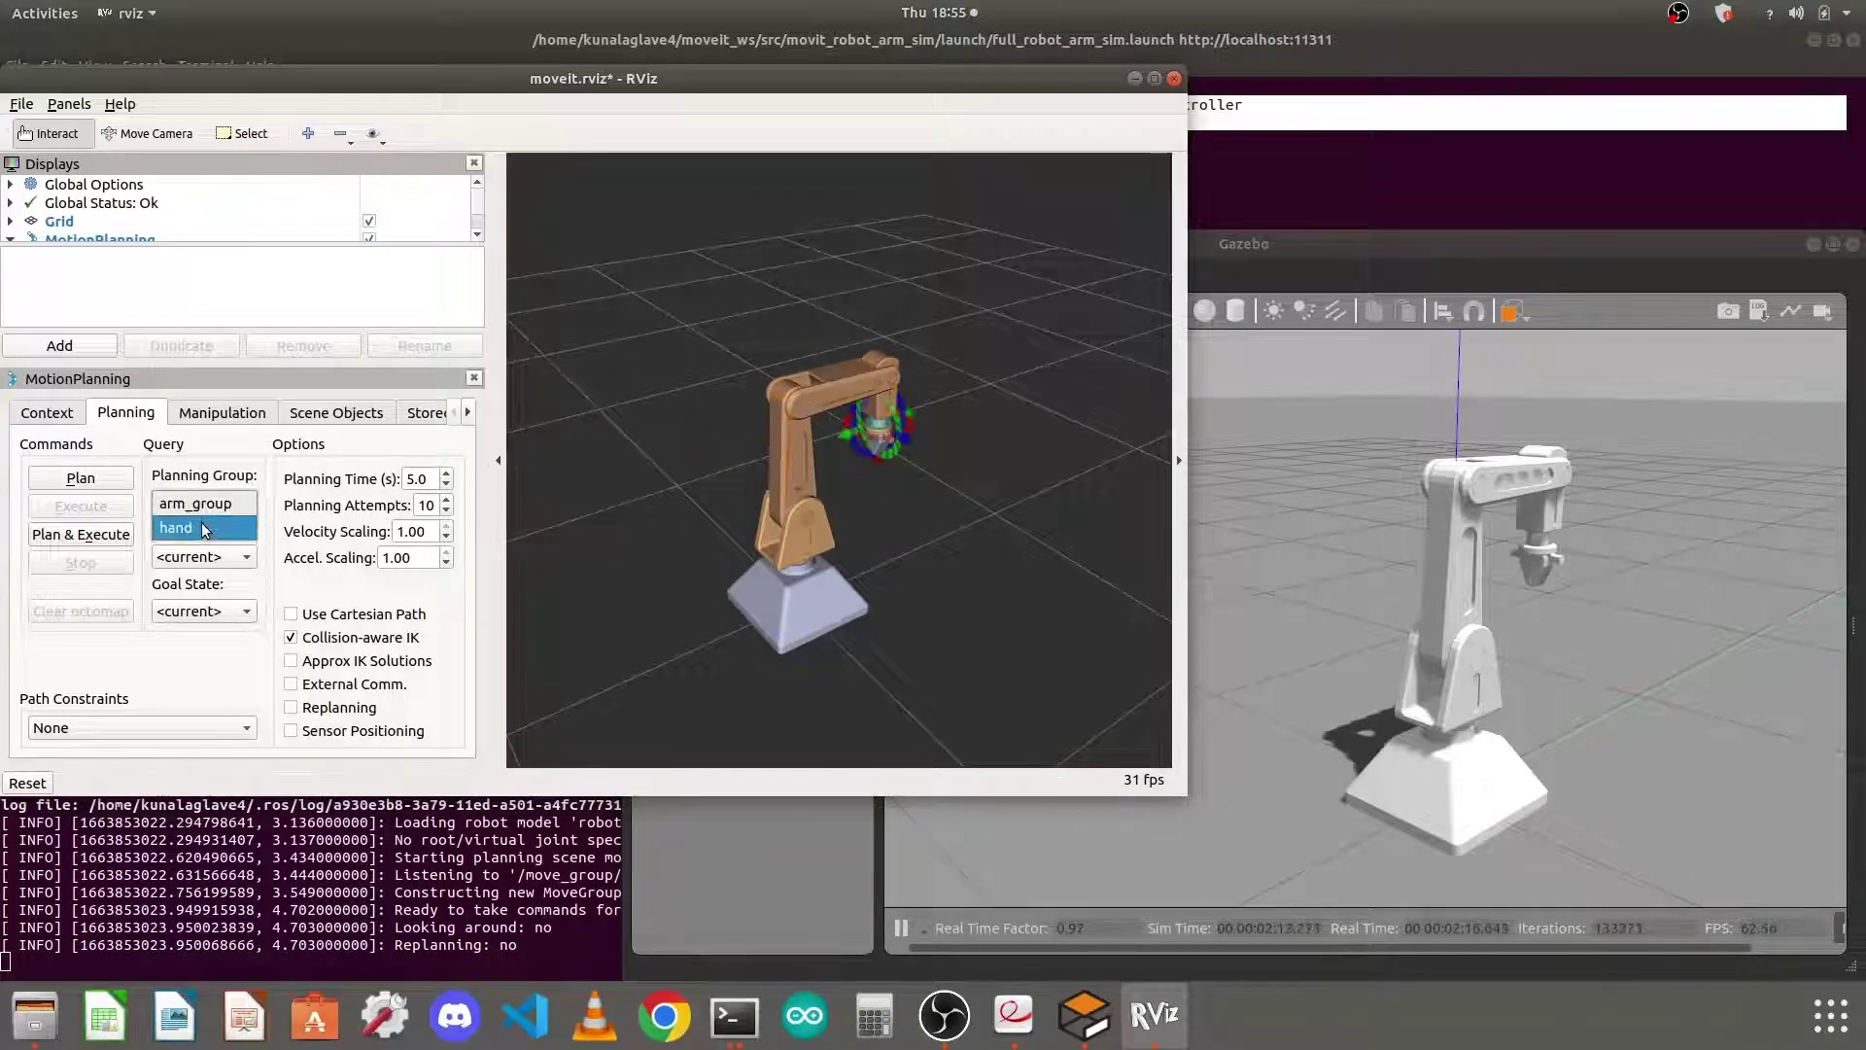
pyautogui.click(201, 529)
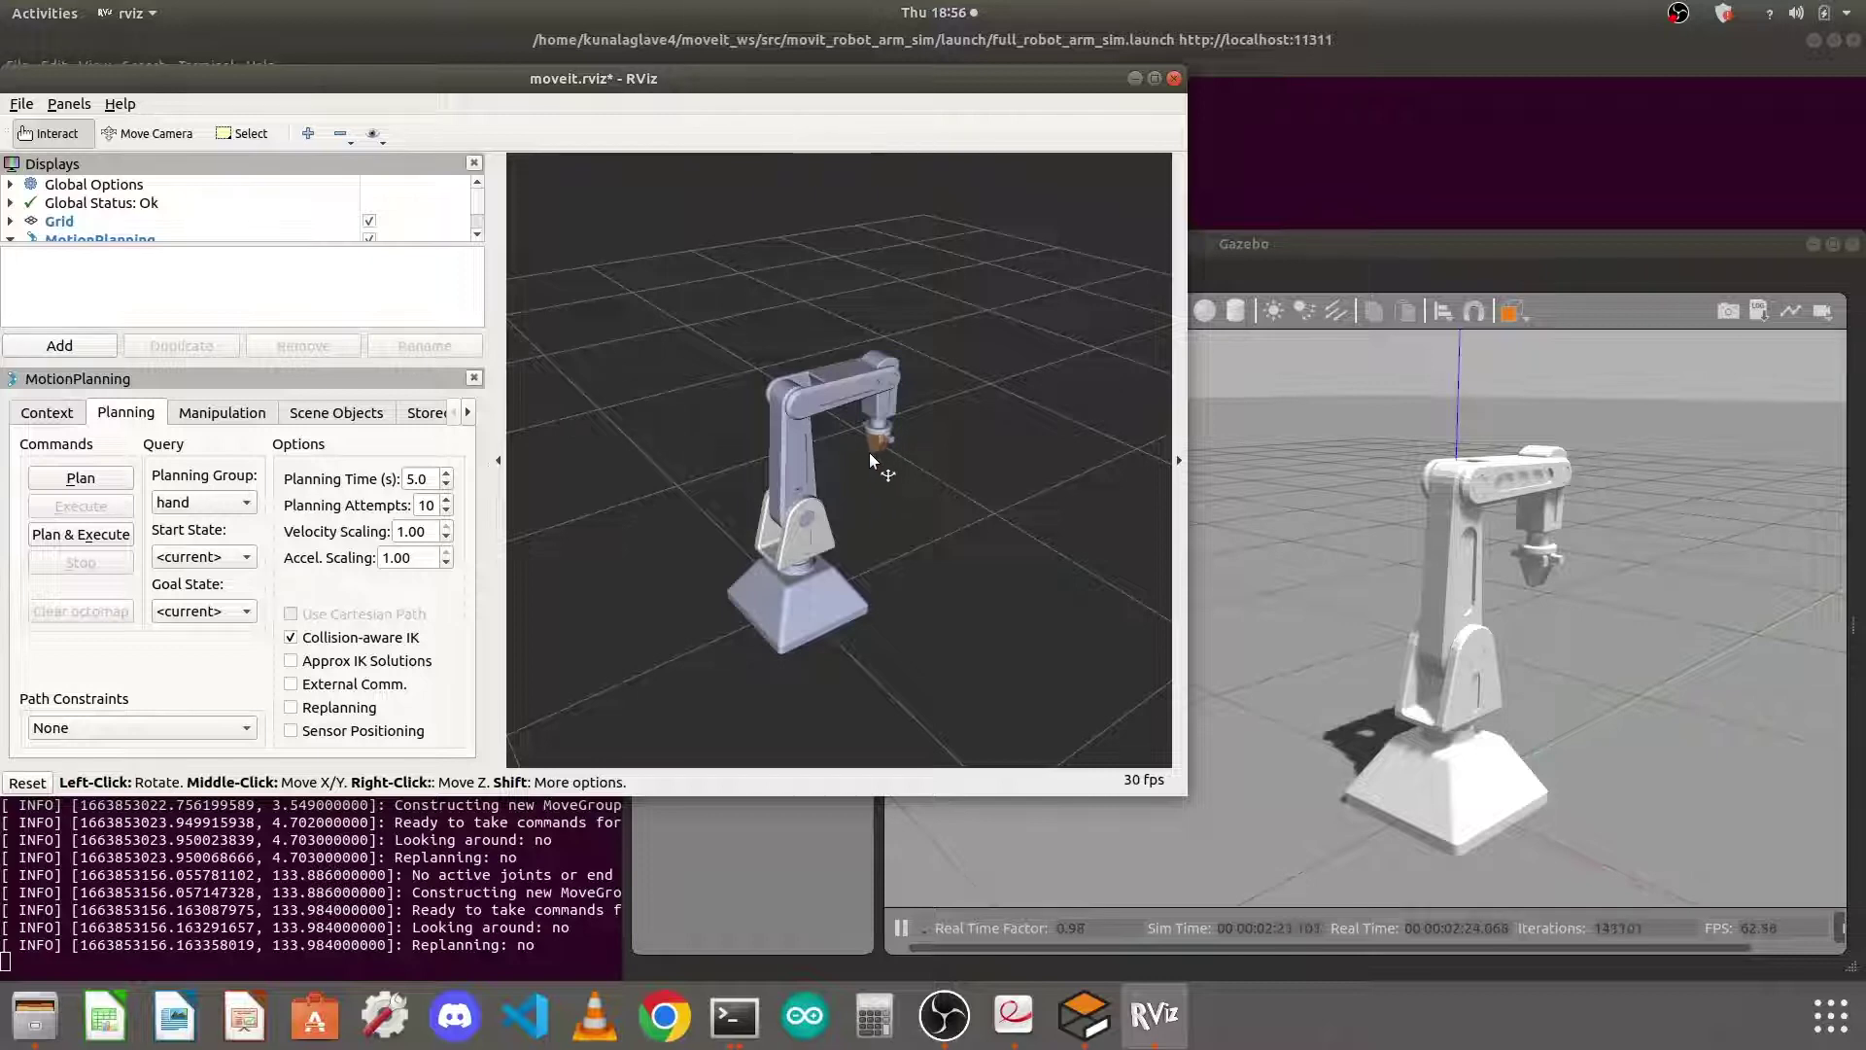
# Review the stored start states for the hand planning group
pyautogui.click(231, 508)
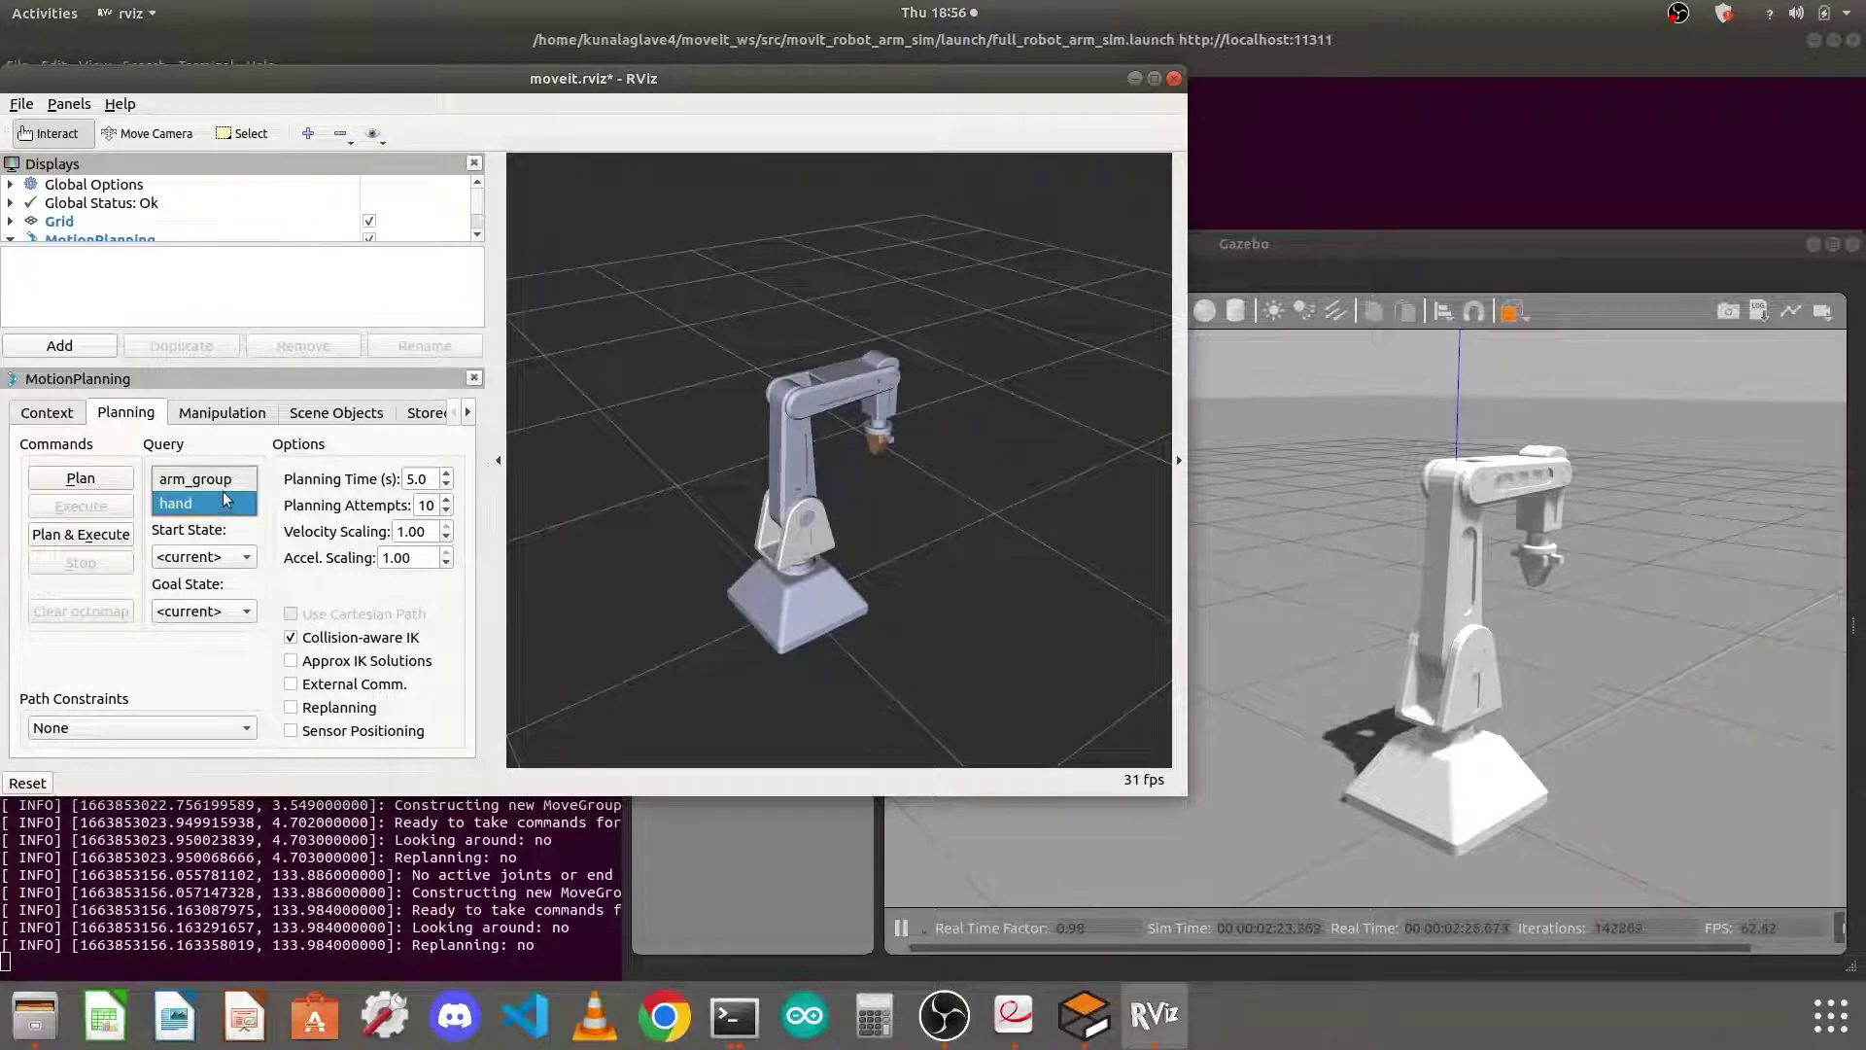
pyautogui.click(226, 502)
pyautogui.click(238, 610)
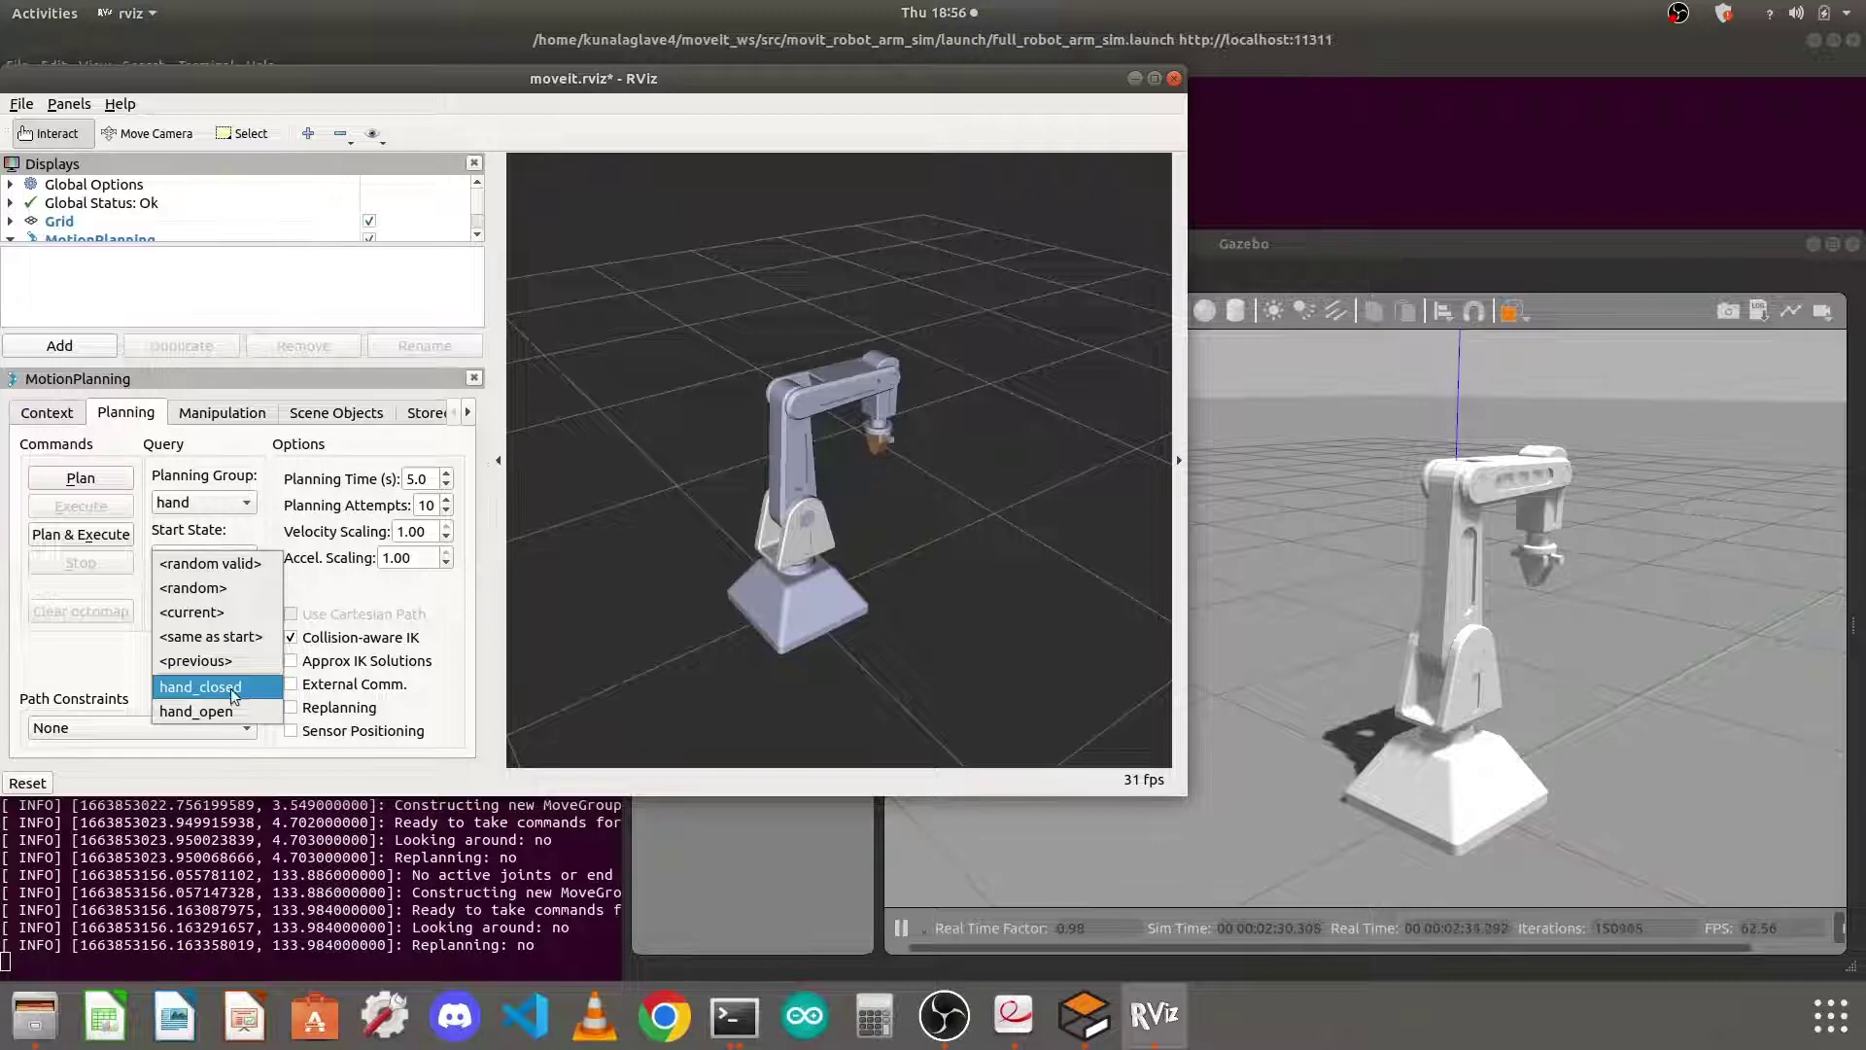
# Switch the planning group back to arm_group and browse its stored goal poses
pyautogui.click(231, 516)
pyautogui.click(231, 501)
pyautogui.click(222, 479)
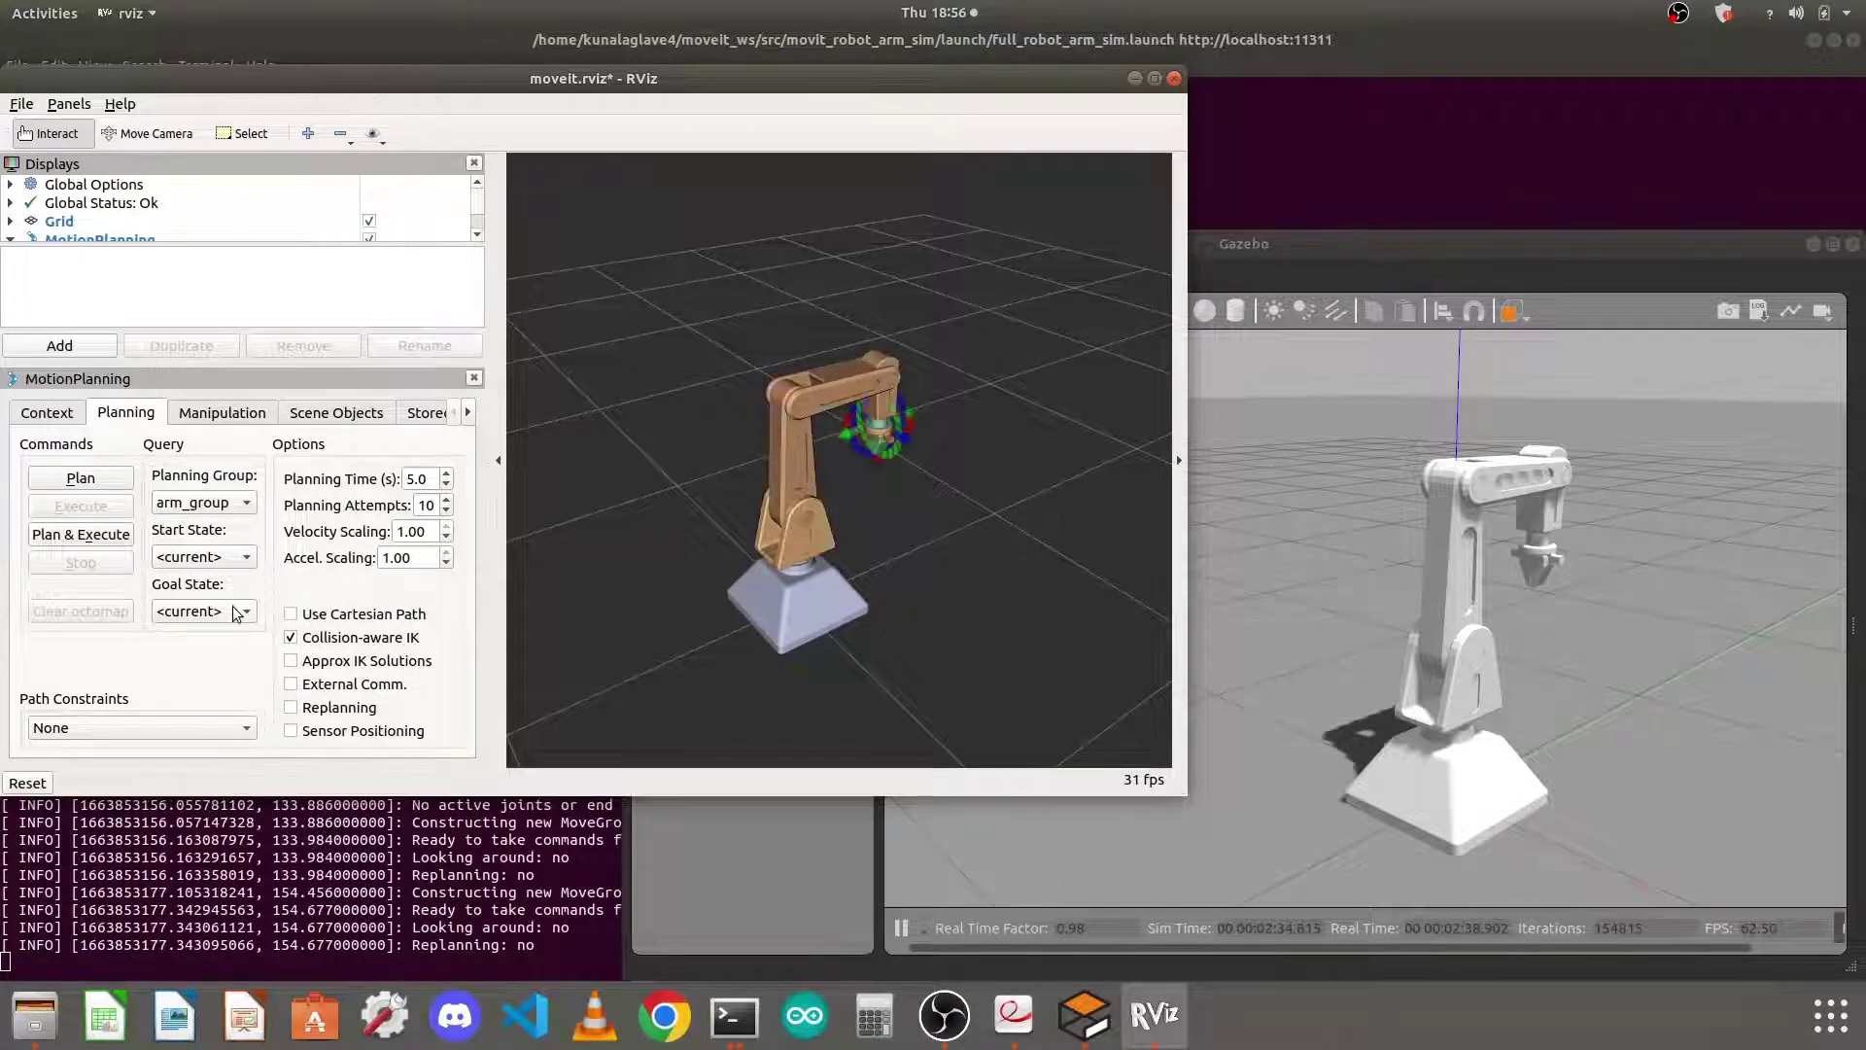
pyautogui.click(236, 612)
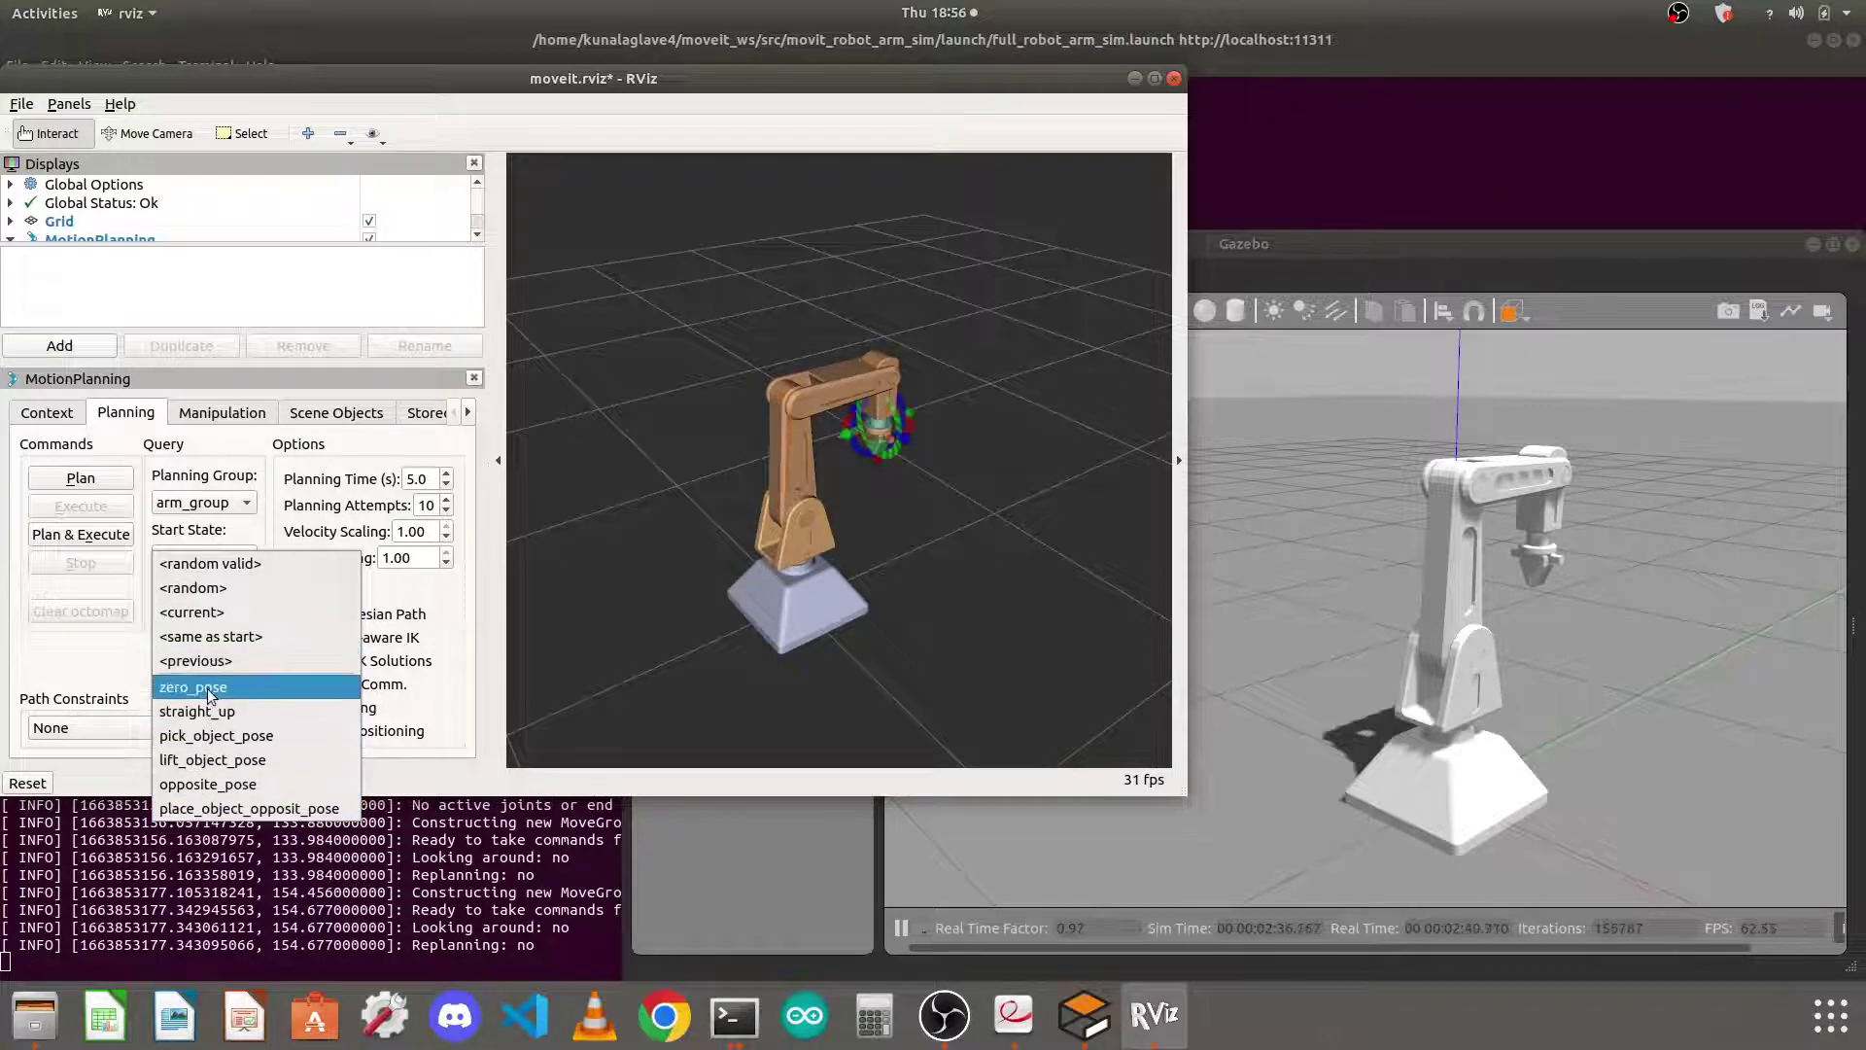
pyautogui.click(129, 669)
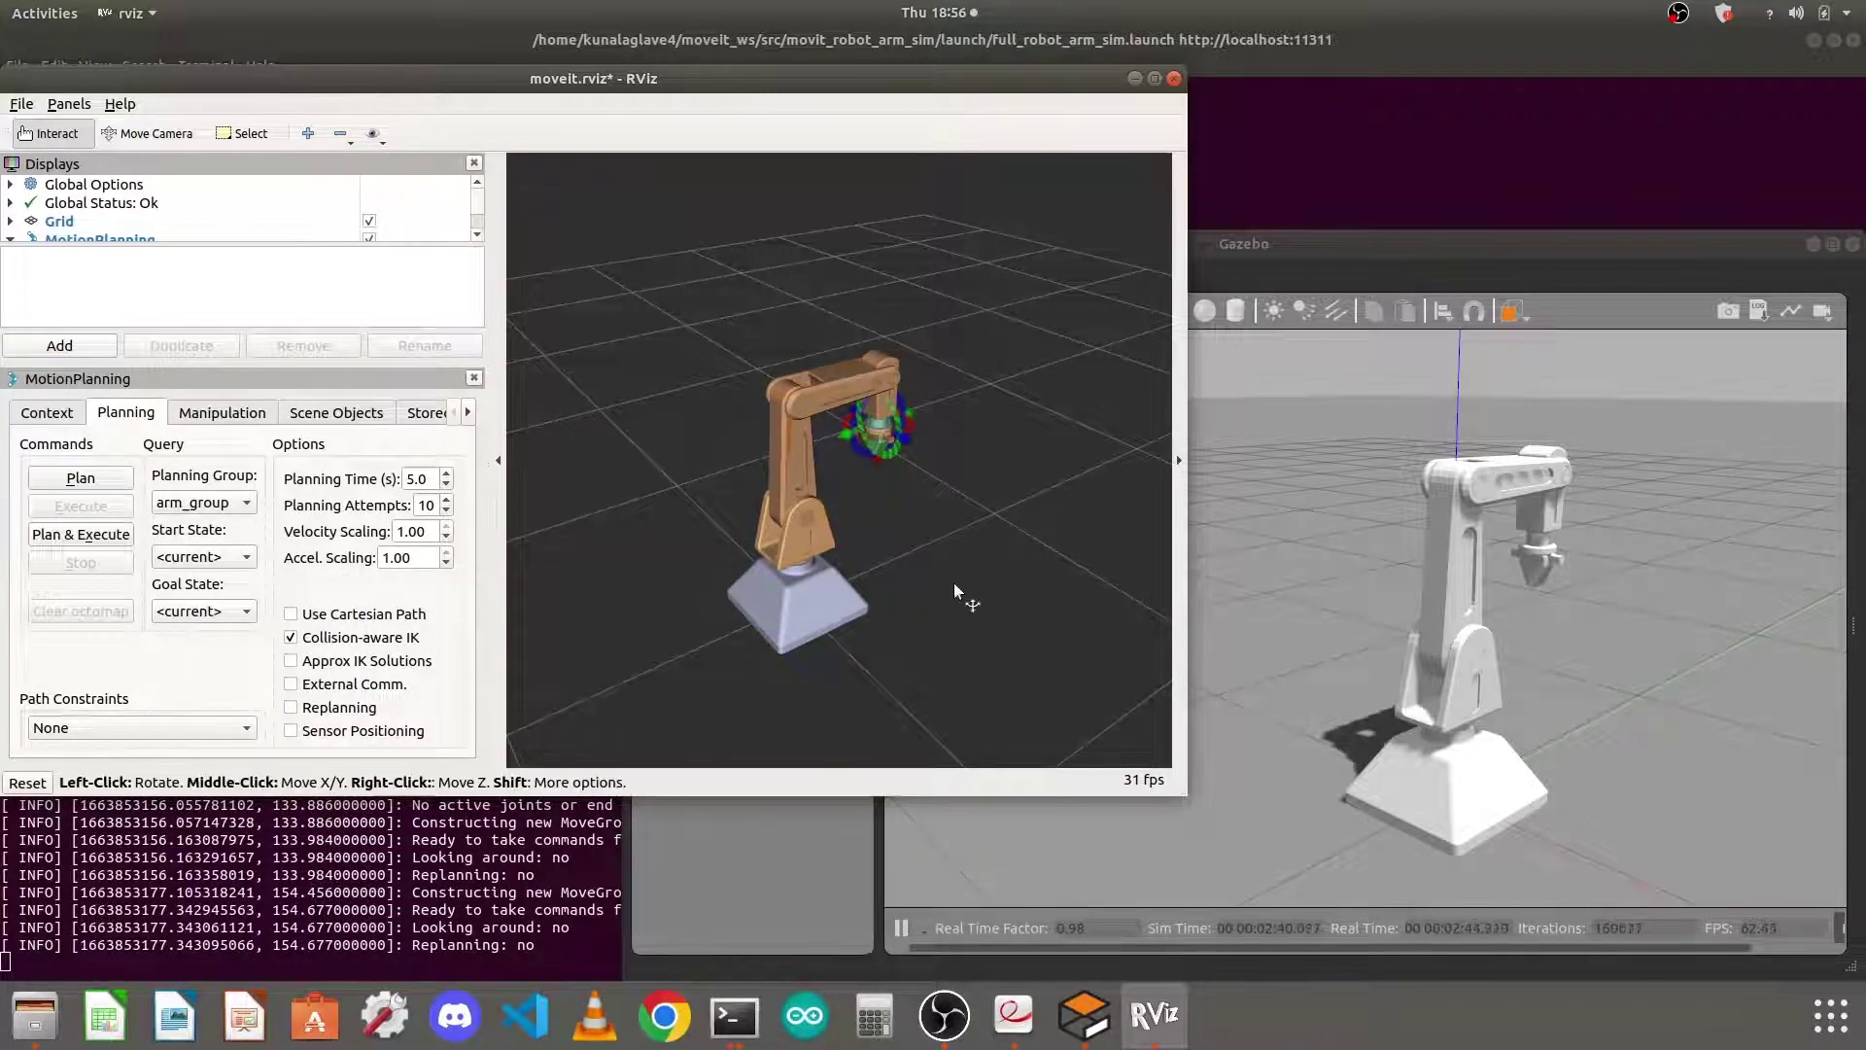
# Confirm arm_group as the planning group with the start state left at <current>
pyautogui.click(218, 505)
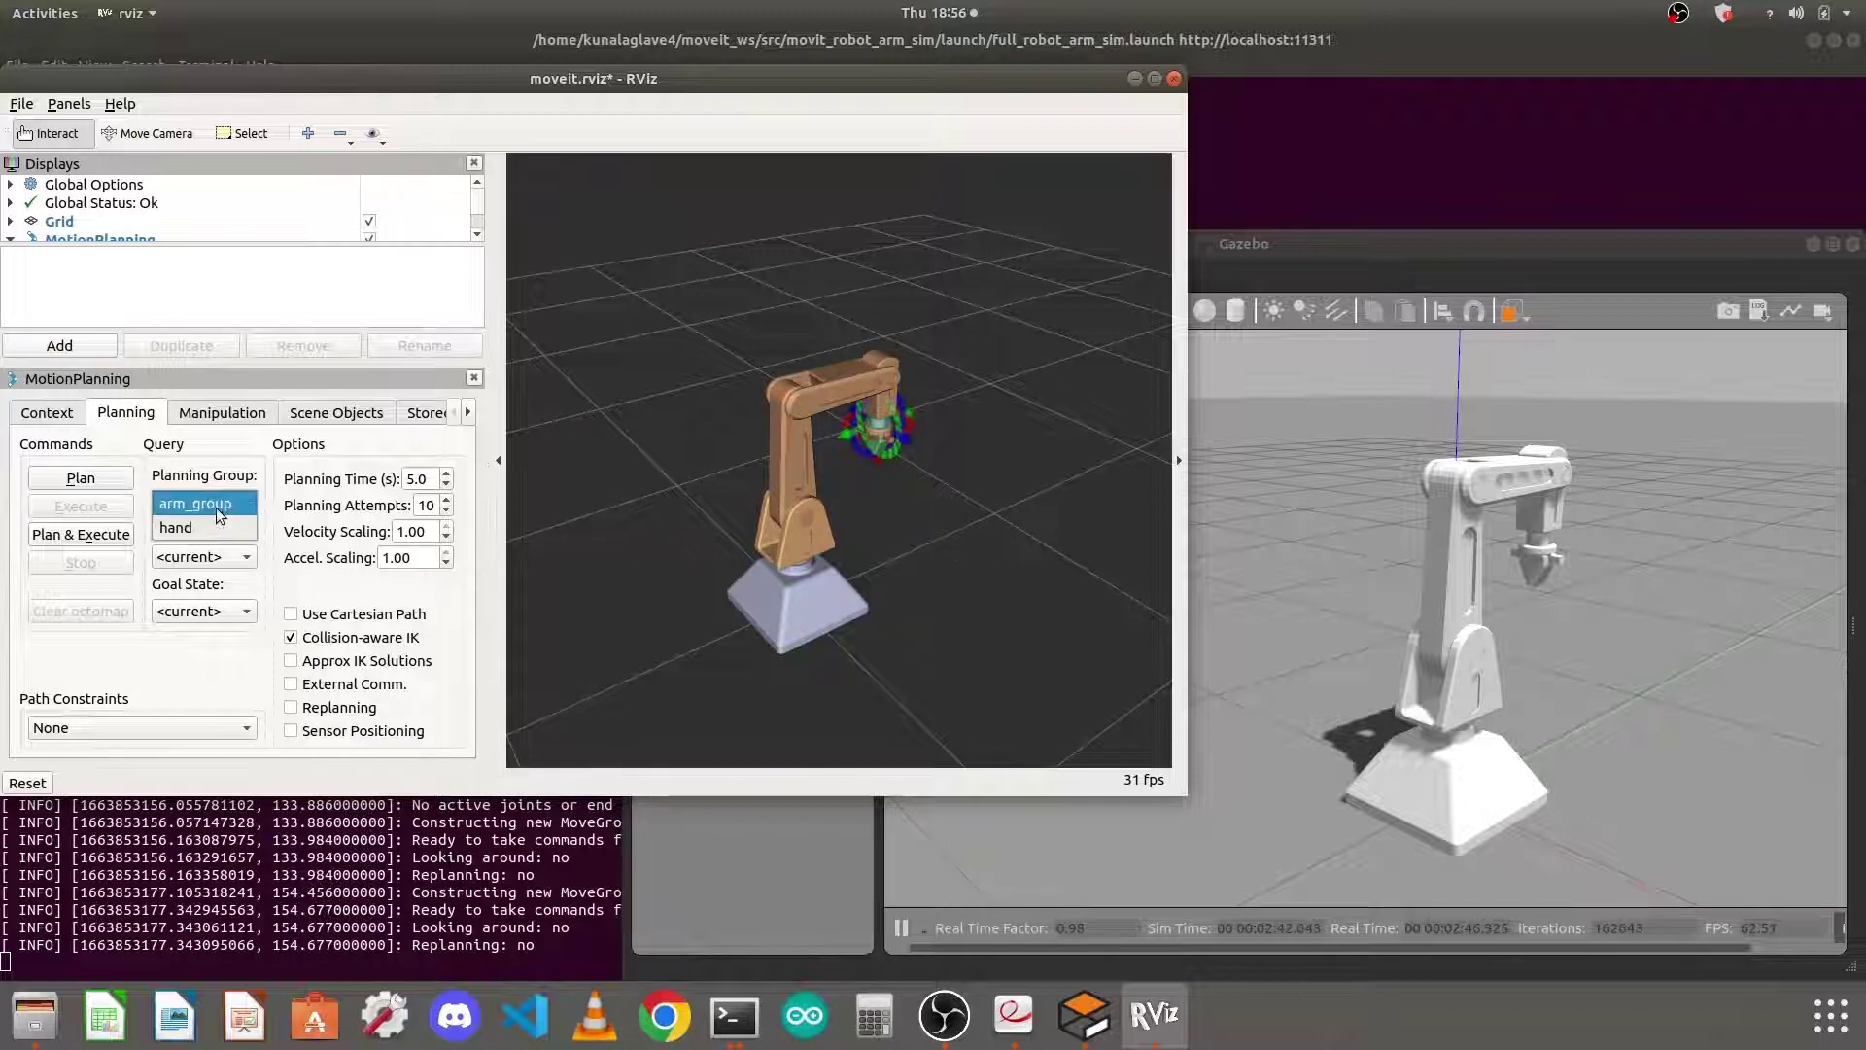
pyautogui.click(218, 508)
pyautogui.click(223, 559)
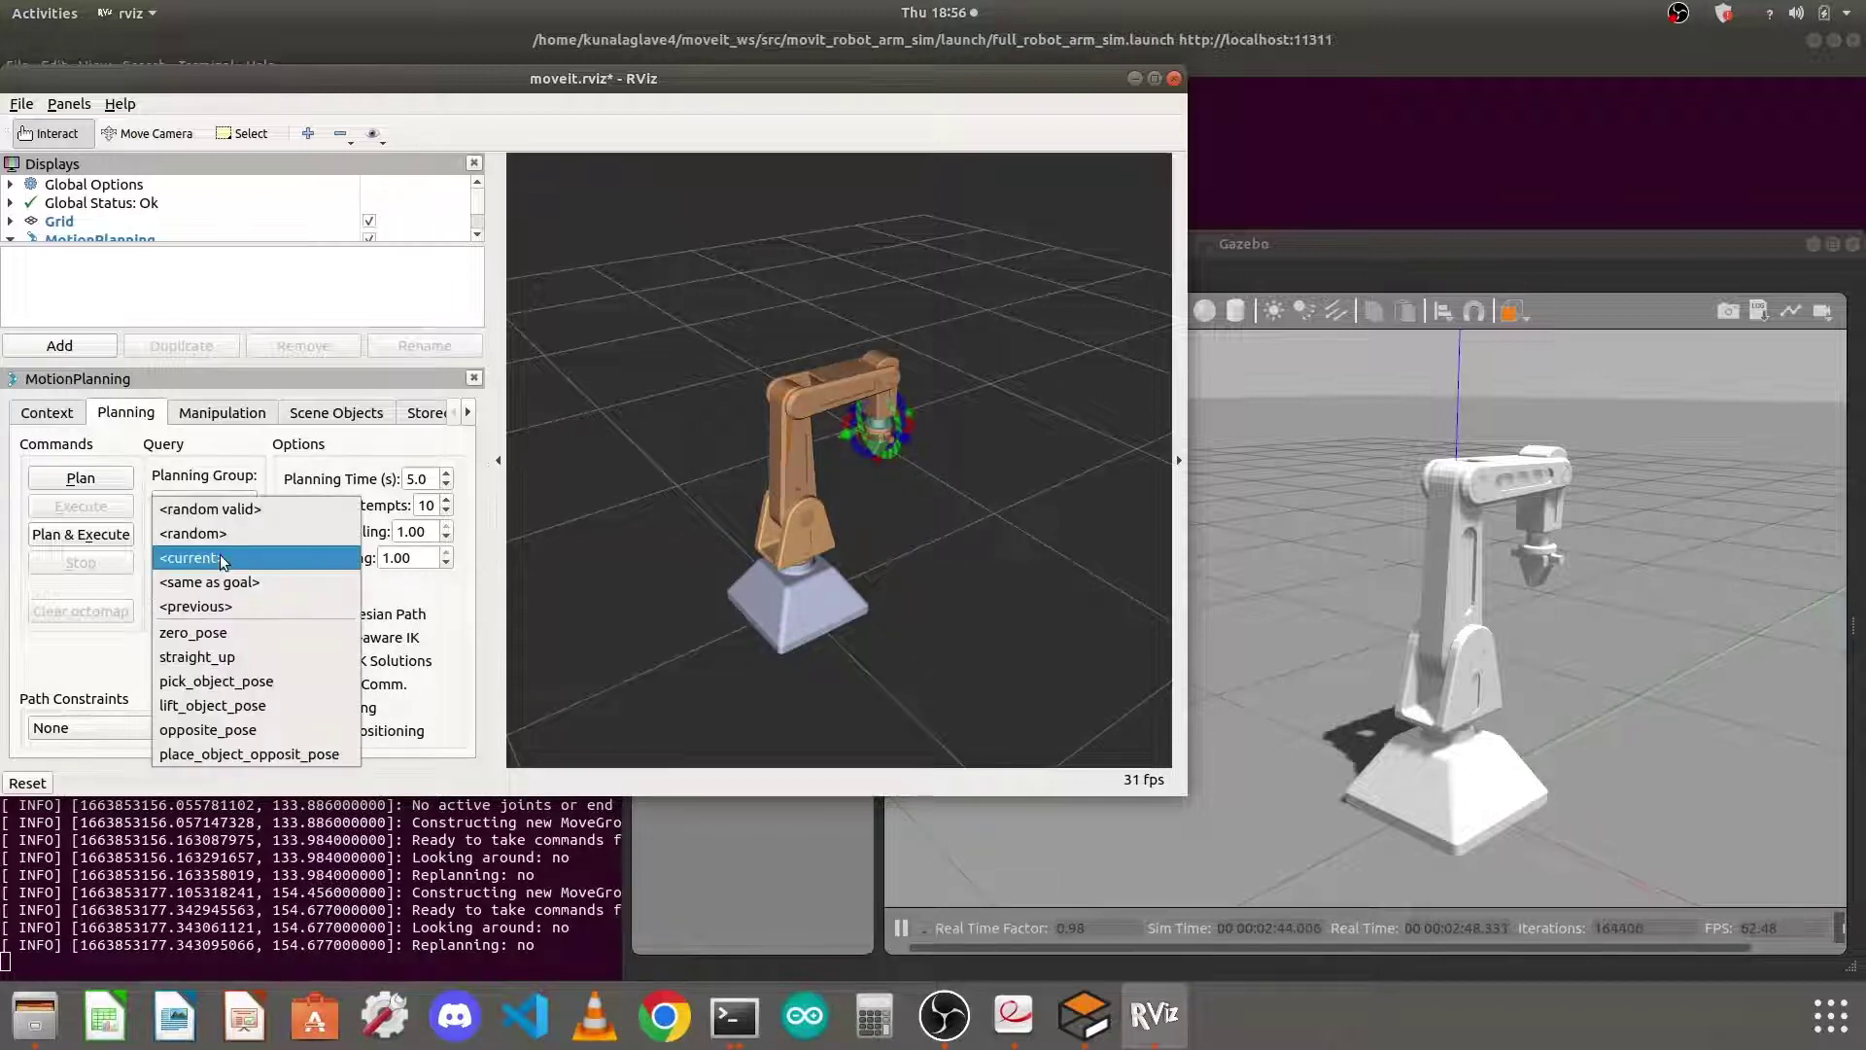
pyautogui.click(223, 559)
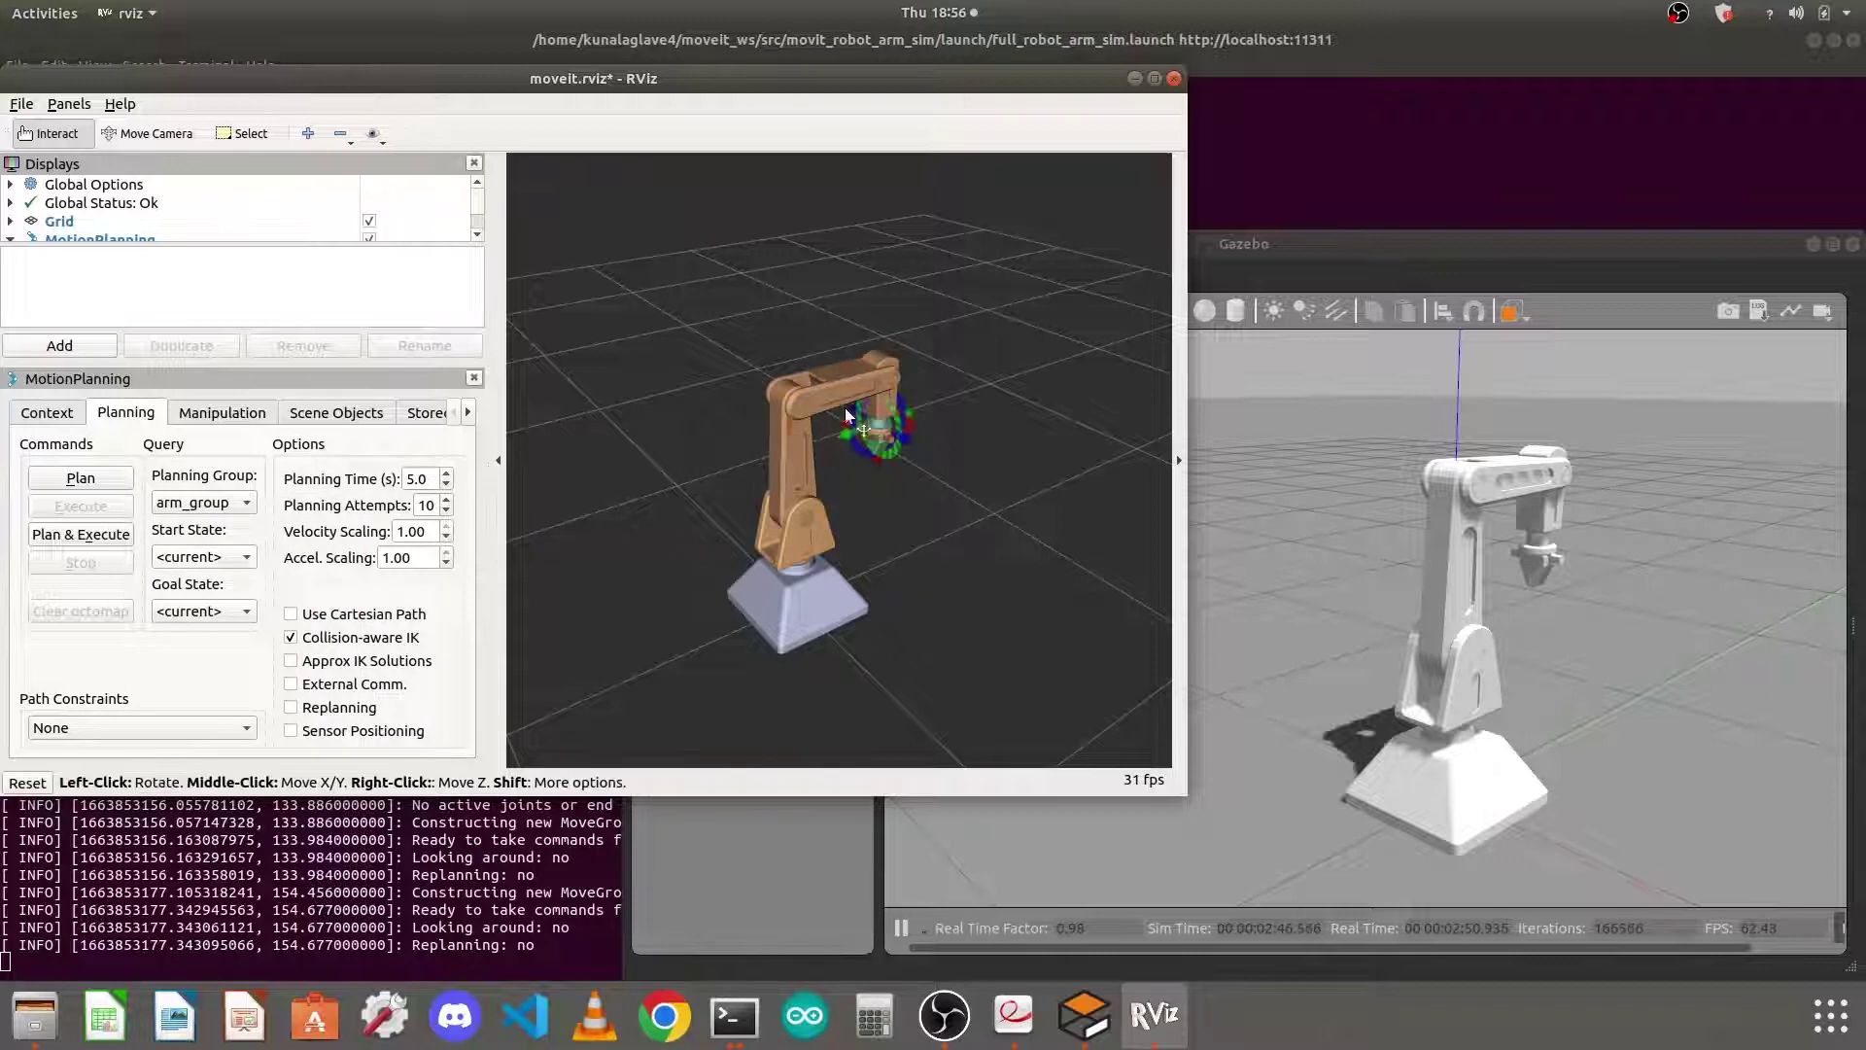
# Choose straight_up as the goal state, then Plan and Execute the move
pyautogui.click(192, 612)
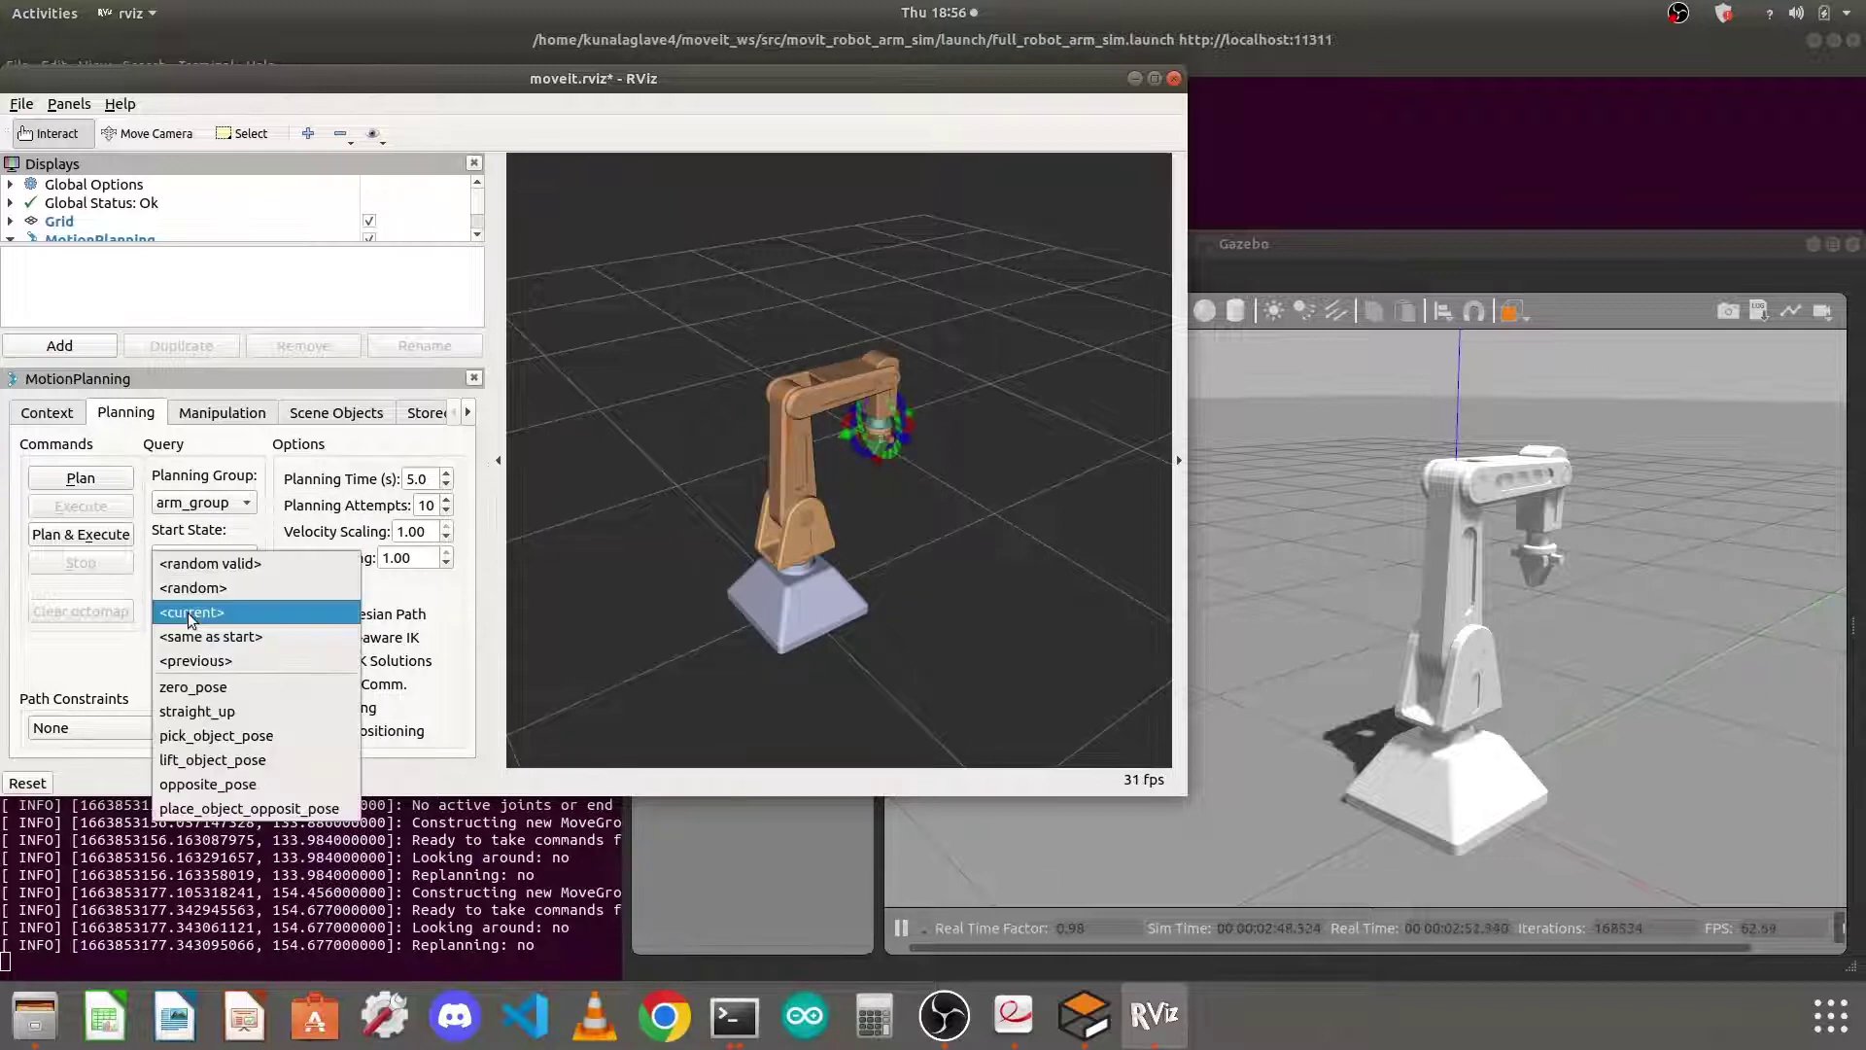
pyautogui.click(232, 721)
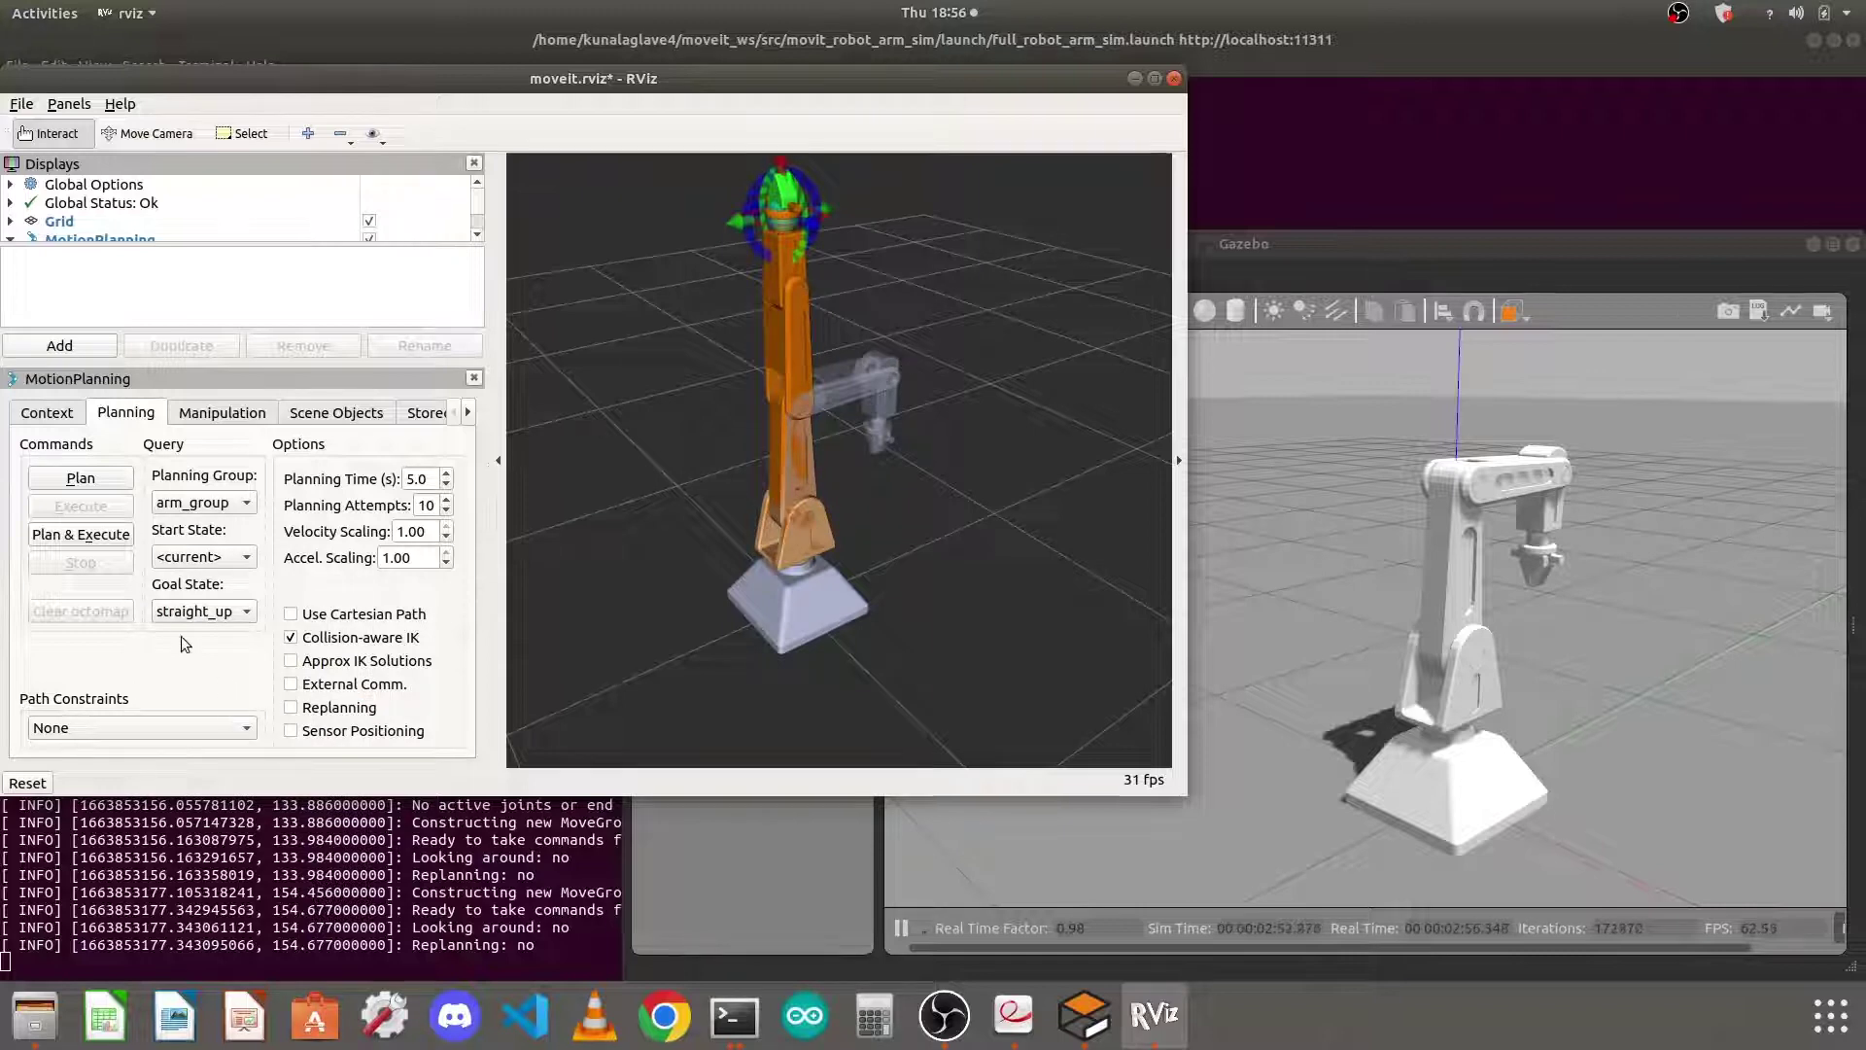
pyautogui.click(81, 478)
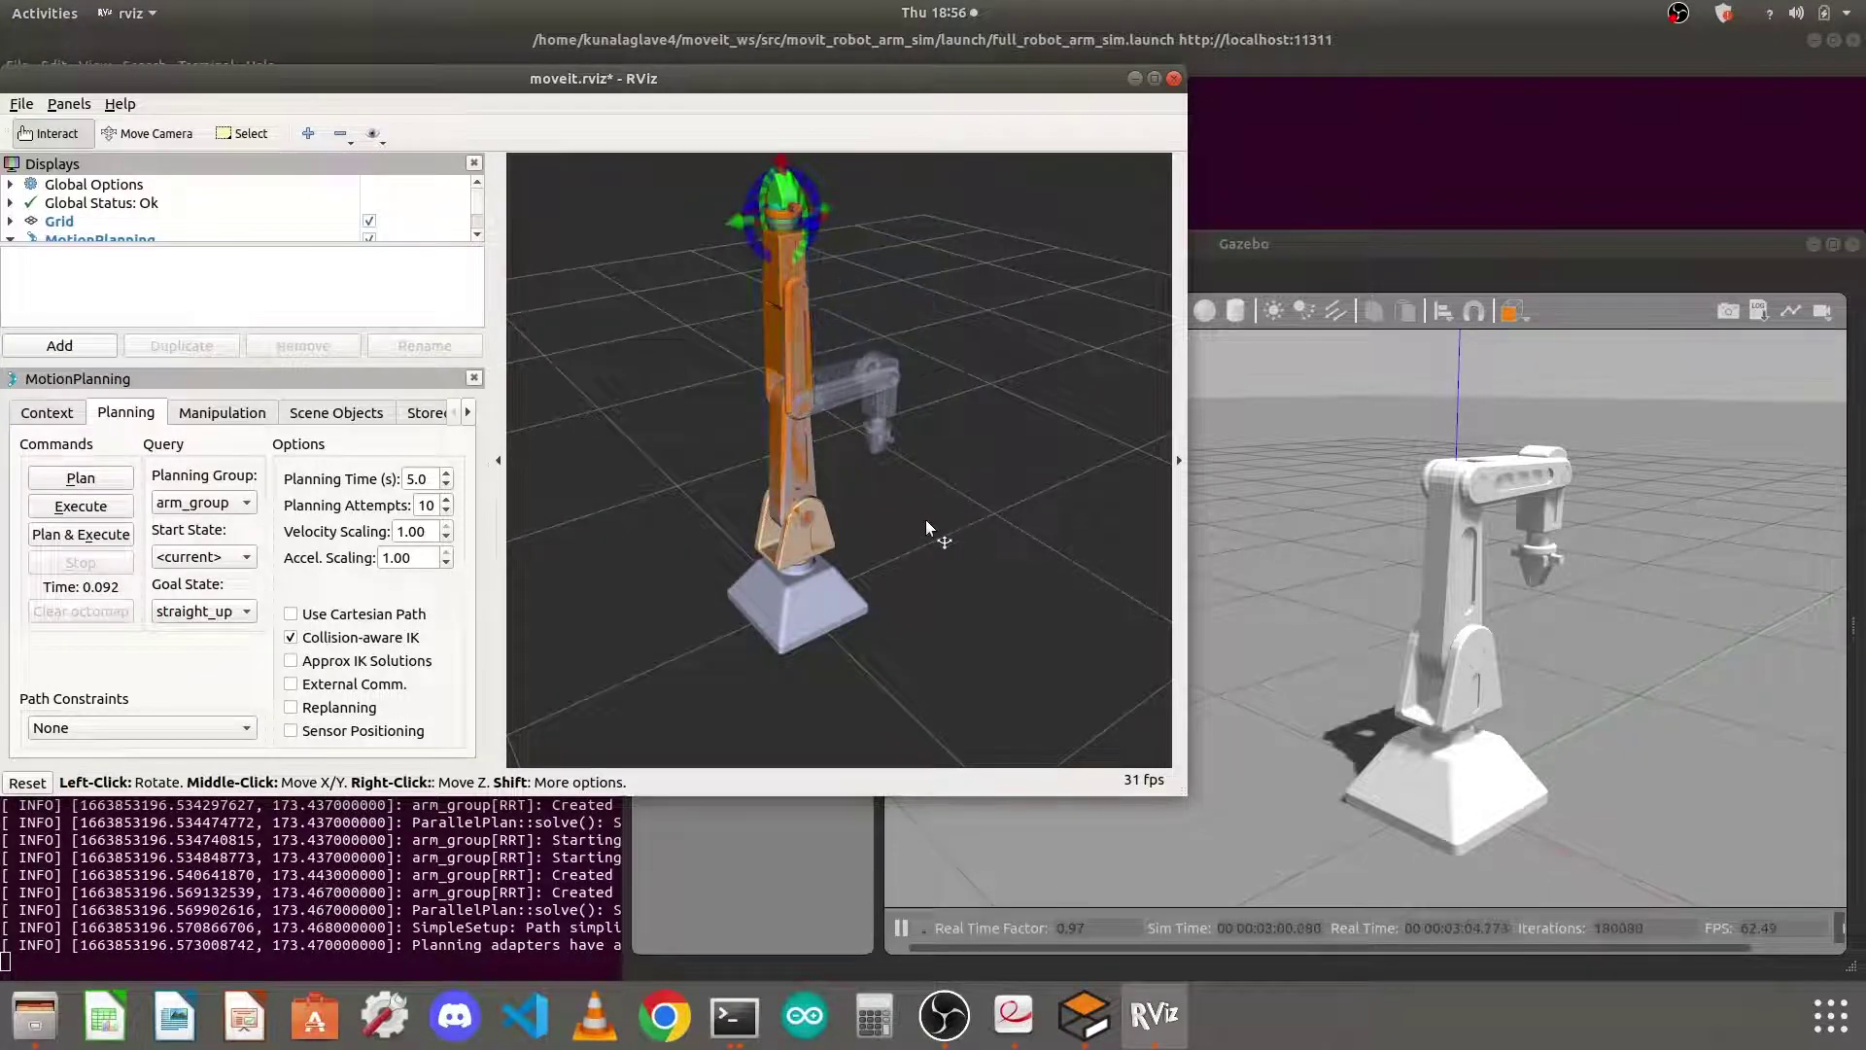
pyautogui.click(81, 506)
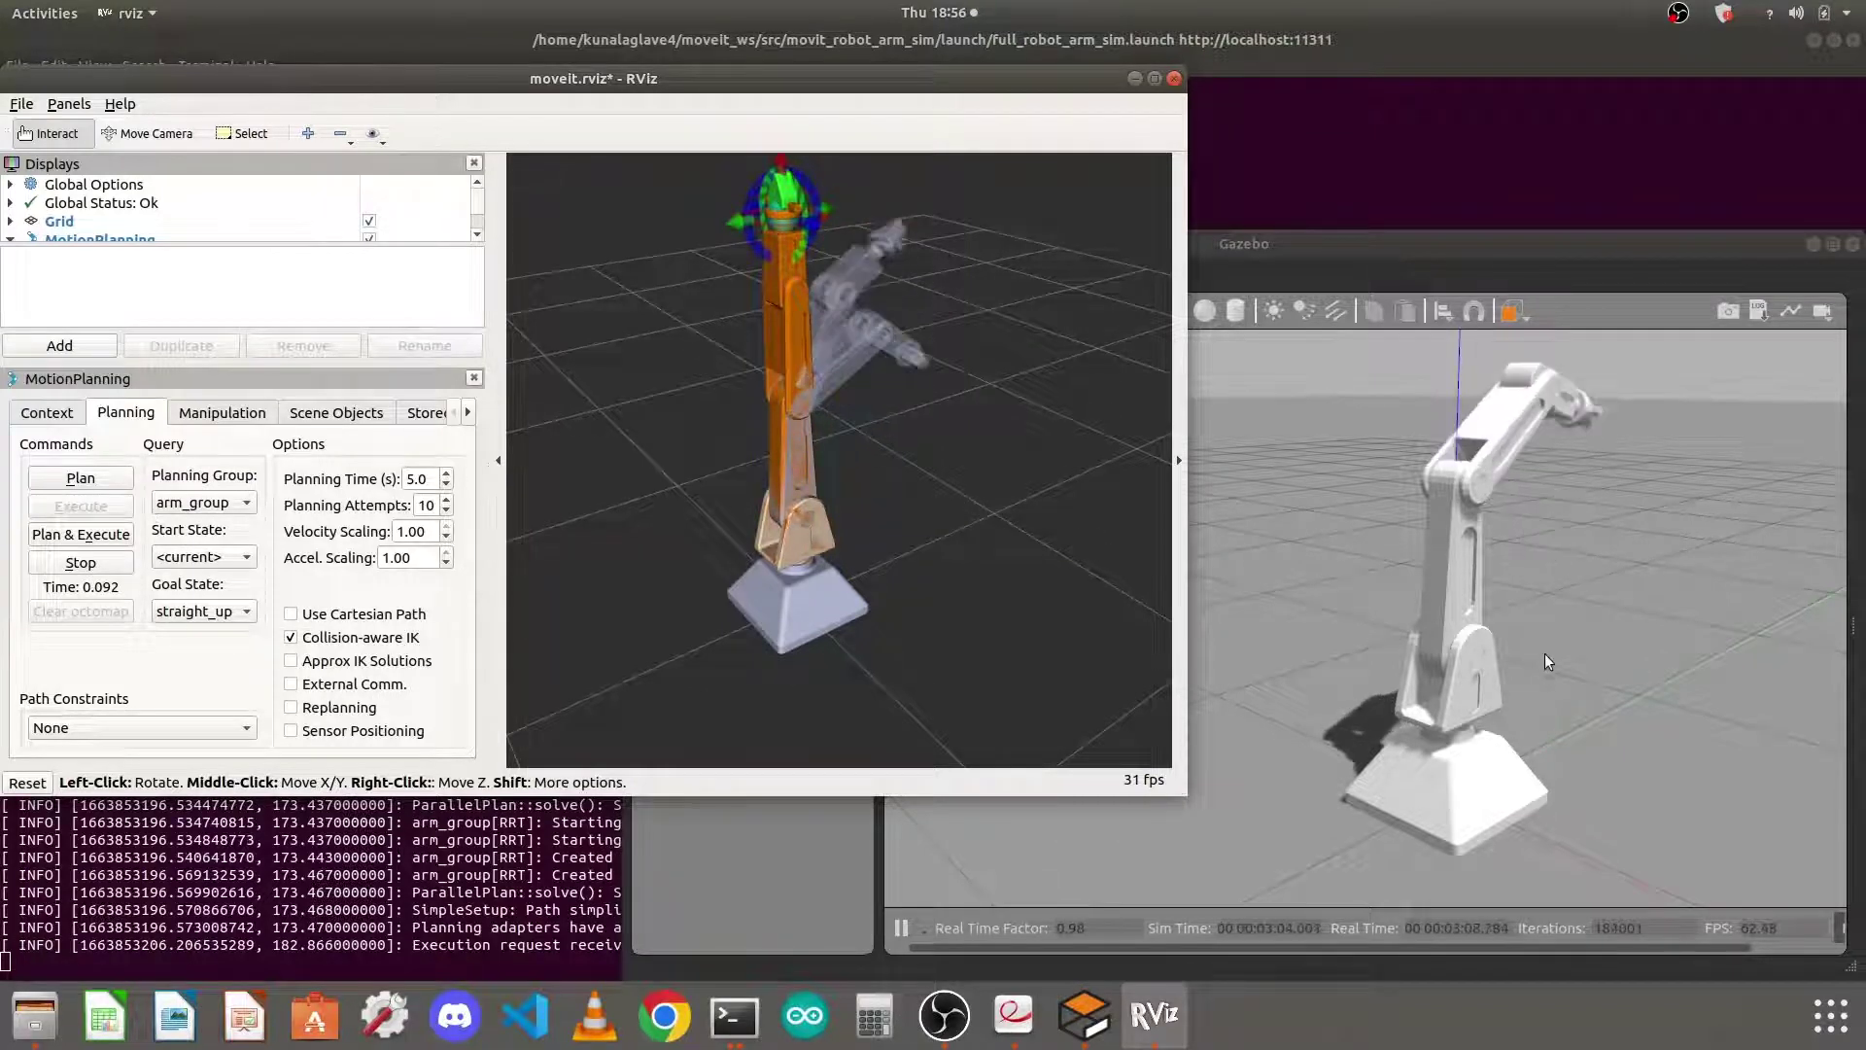
pyautogui.scroll(-5, 1436, 547)
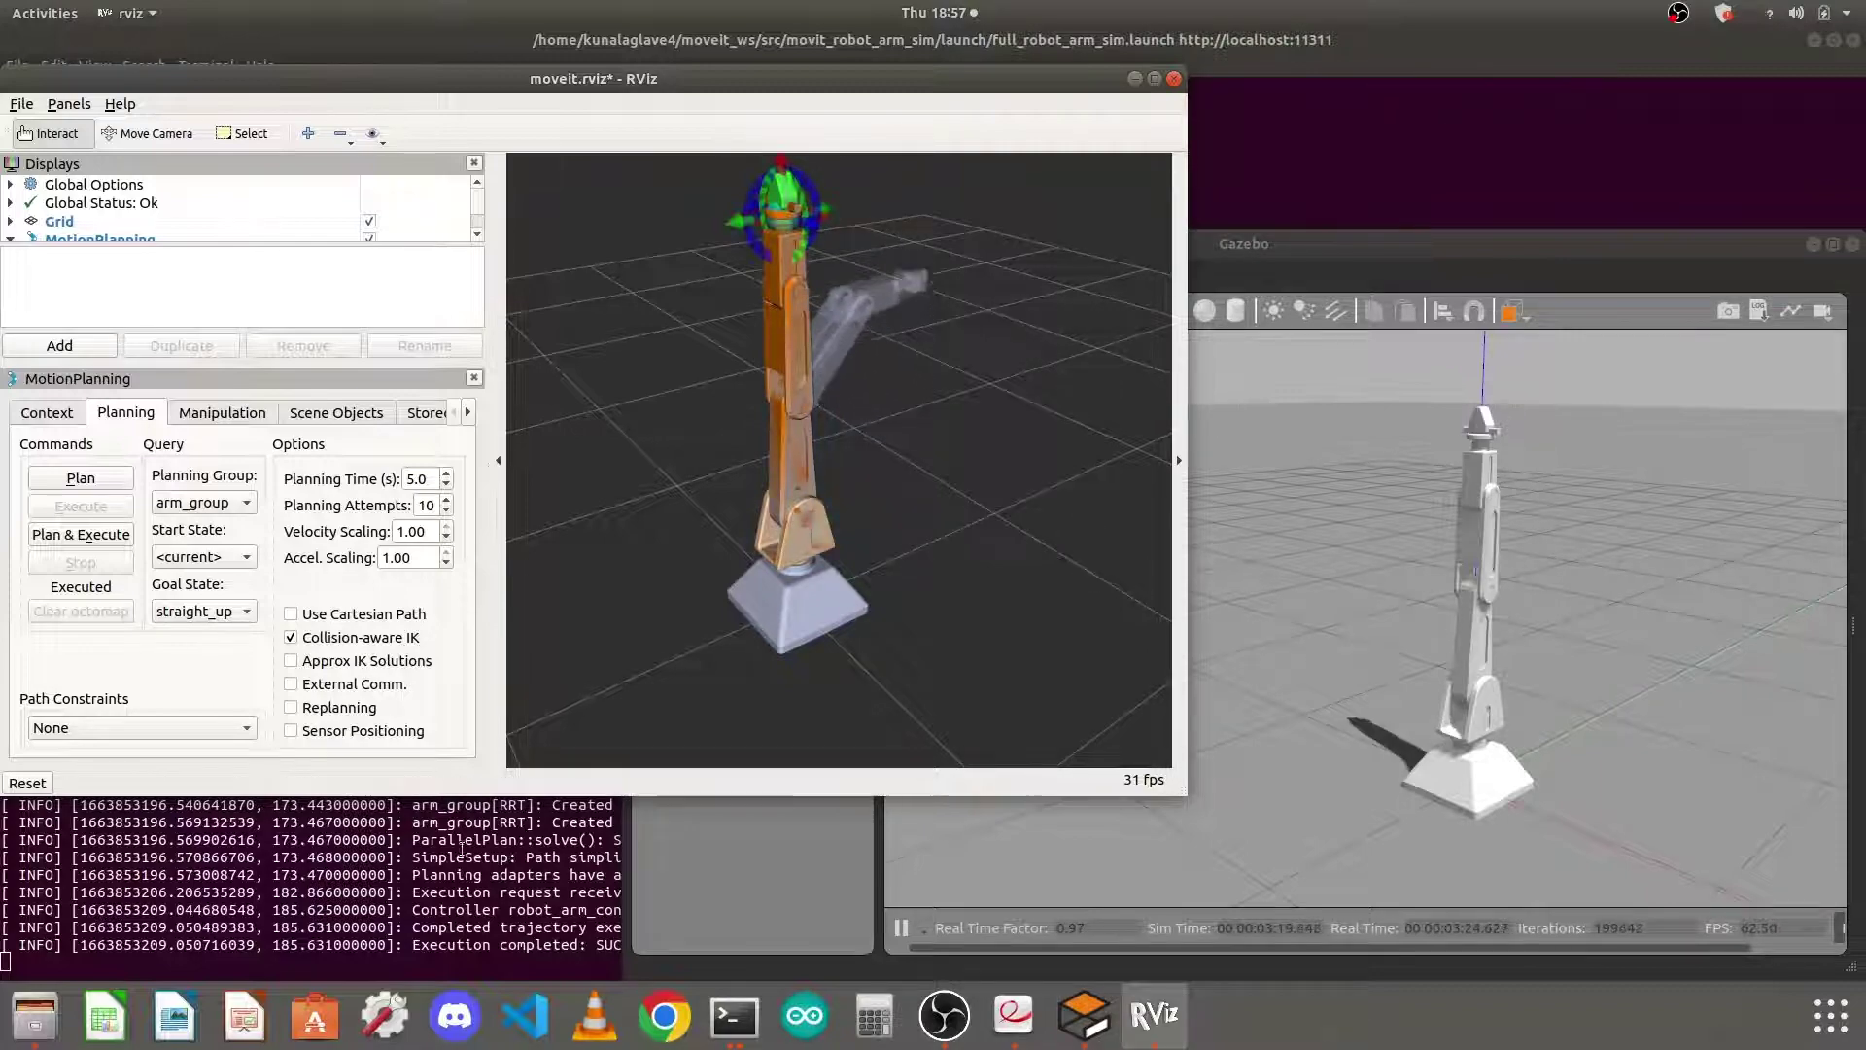
# Raise the launch Terminal and select the 'Completed trajectory execution with status SUCCEEDED' log line
pyautogui.click(426, 885)
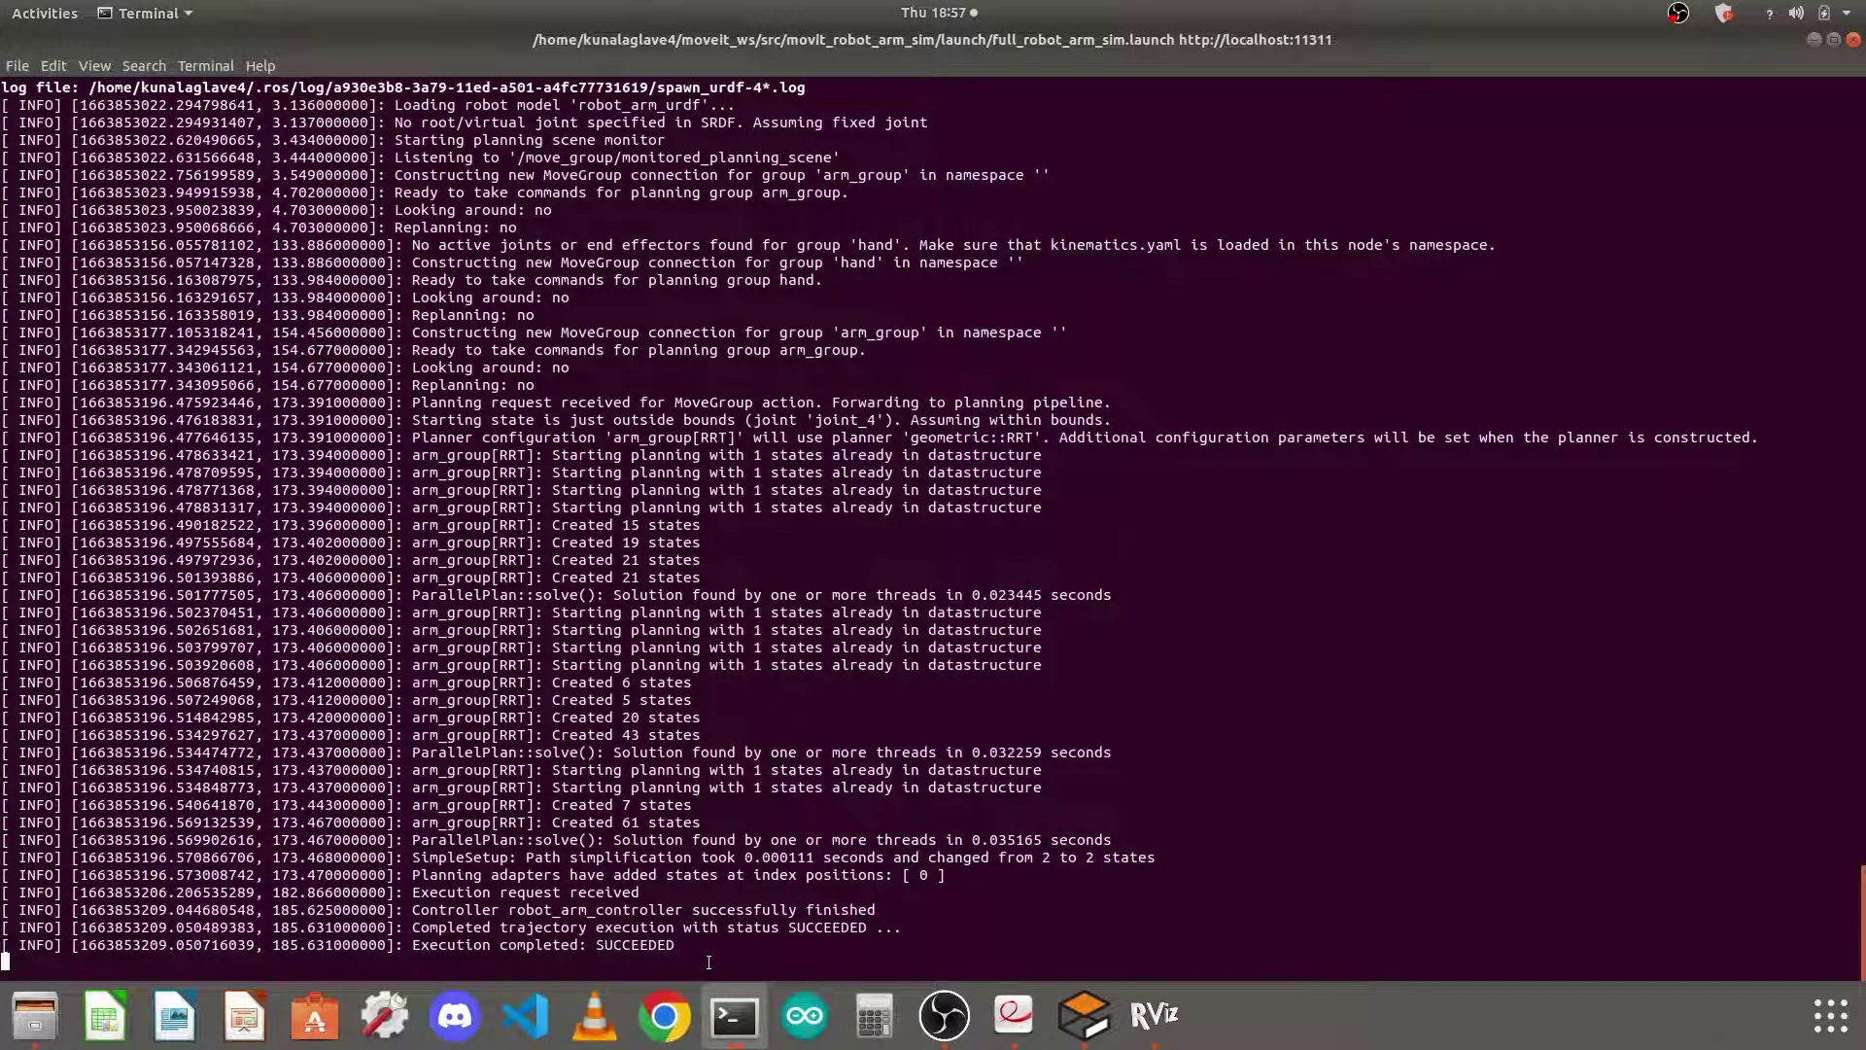
pyautogui.moveTo(705, 960); pyautogui.dragTo(363, 196)
pyautogui.click(753, 543)
pyautogui.moveTo(412, 930); pyautogui.dragTo(915, 924)
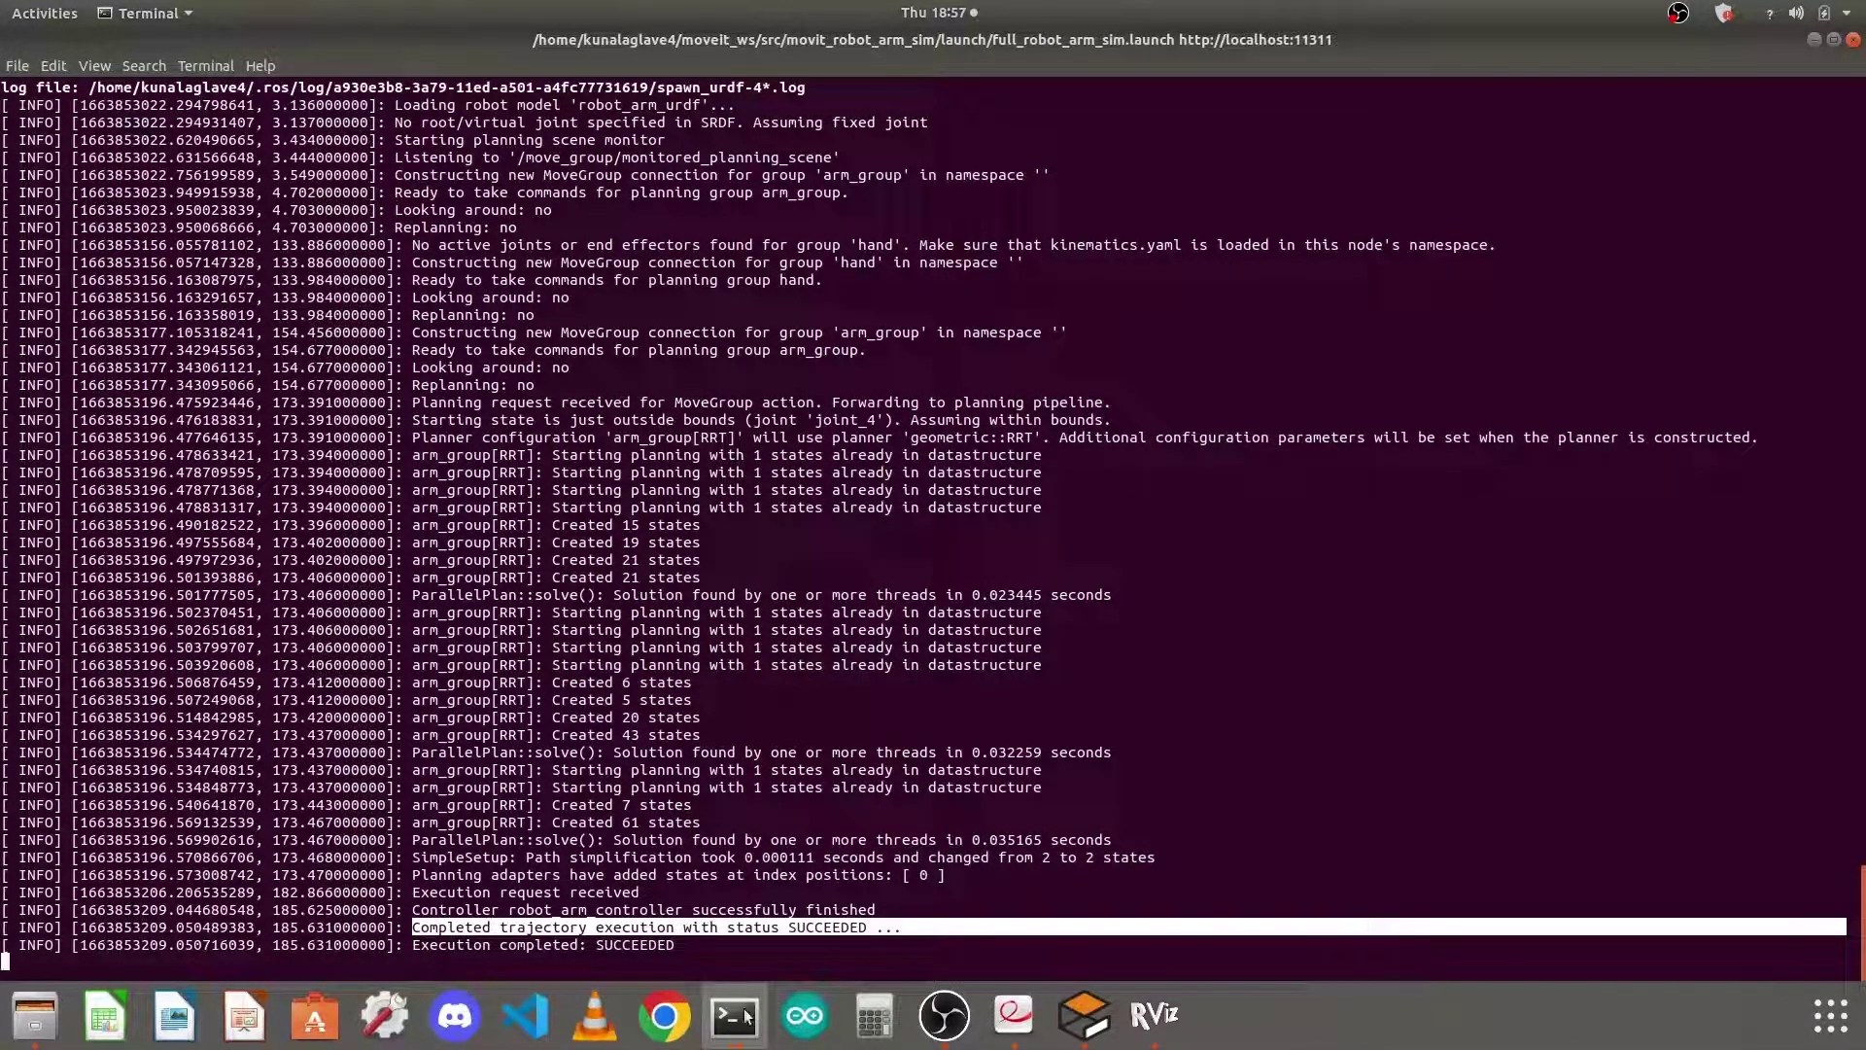
# Glance at the Gazebo simulation, then bring RViz back to the front
pyautogui.click(1172, 1014)
pyautogui.click(1084, 1014)
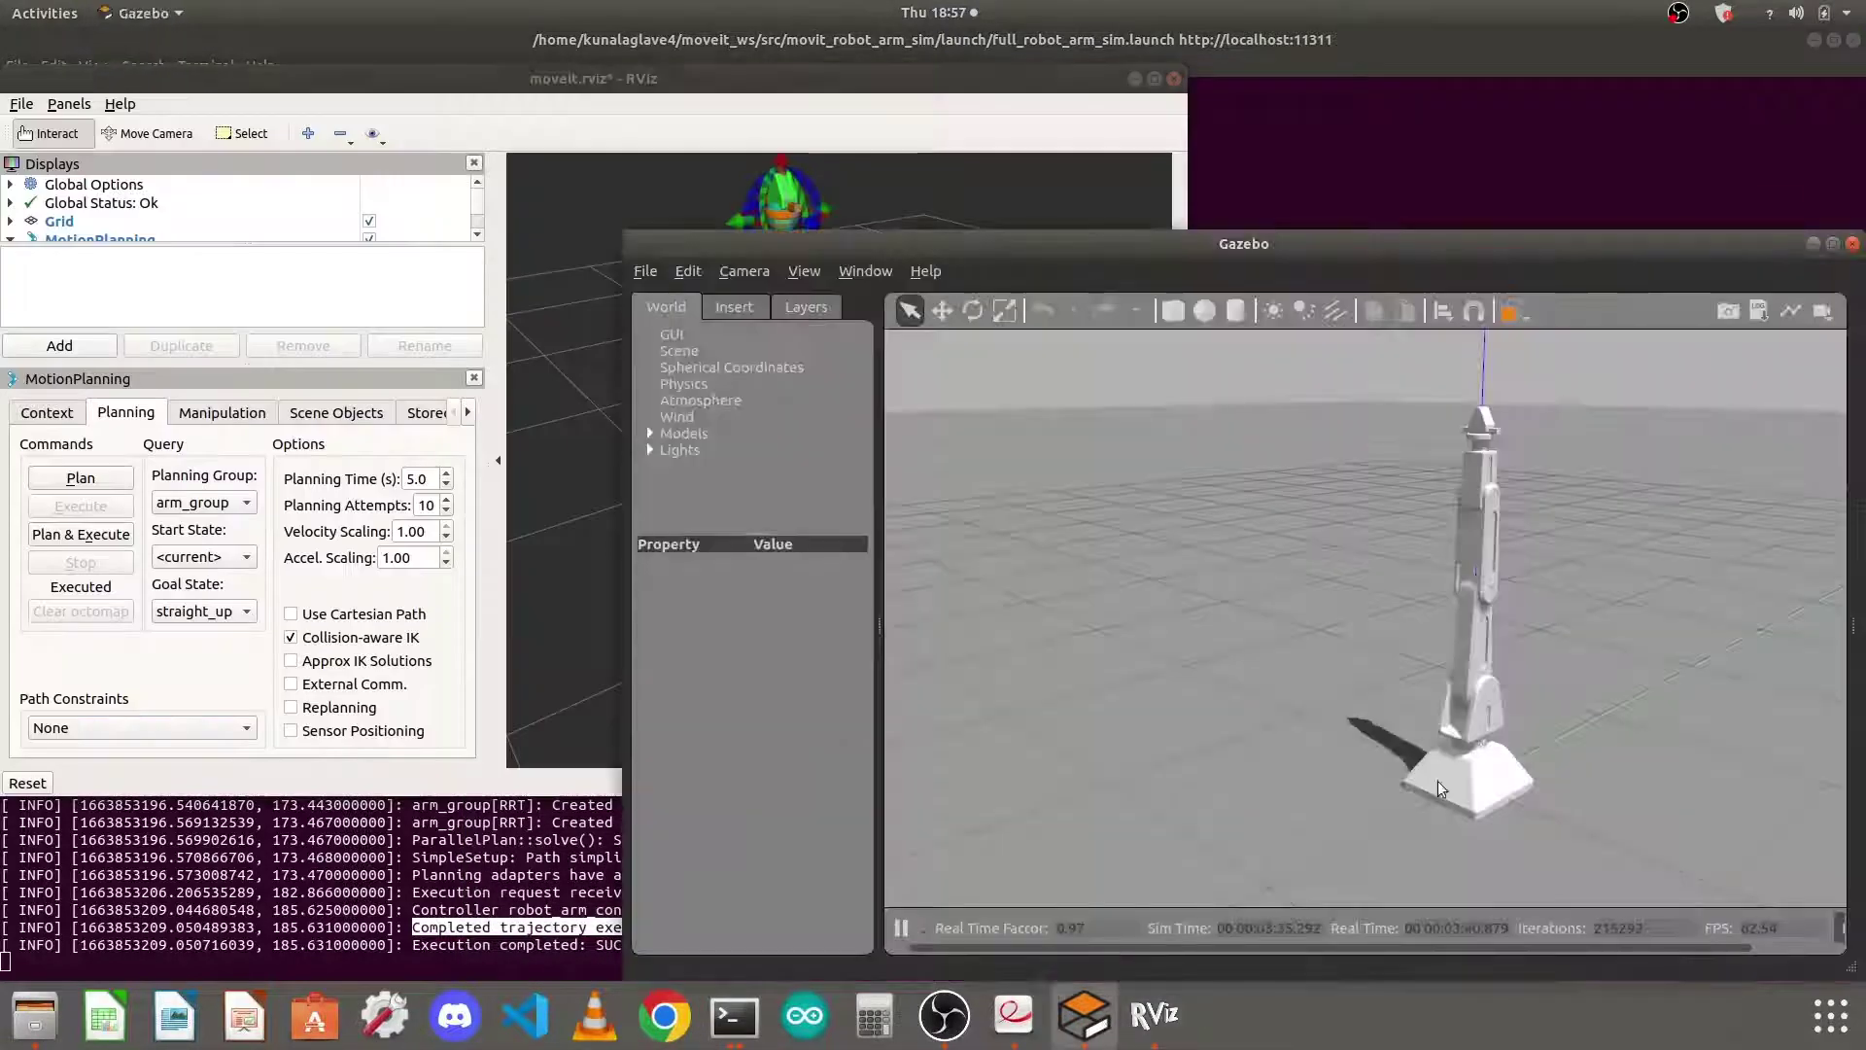
pyautogui.click(960, 78)
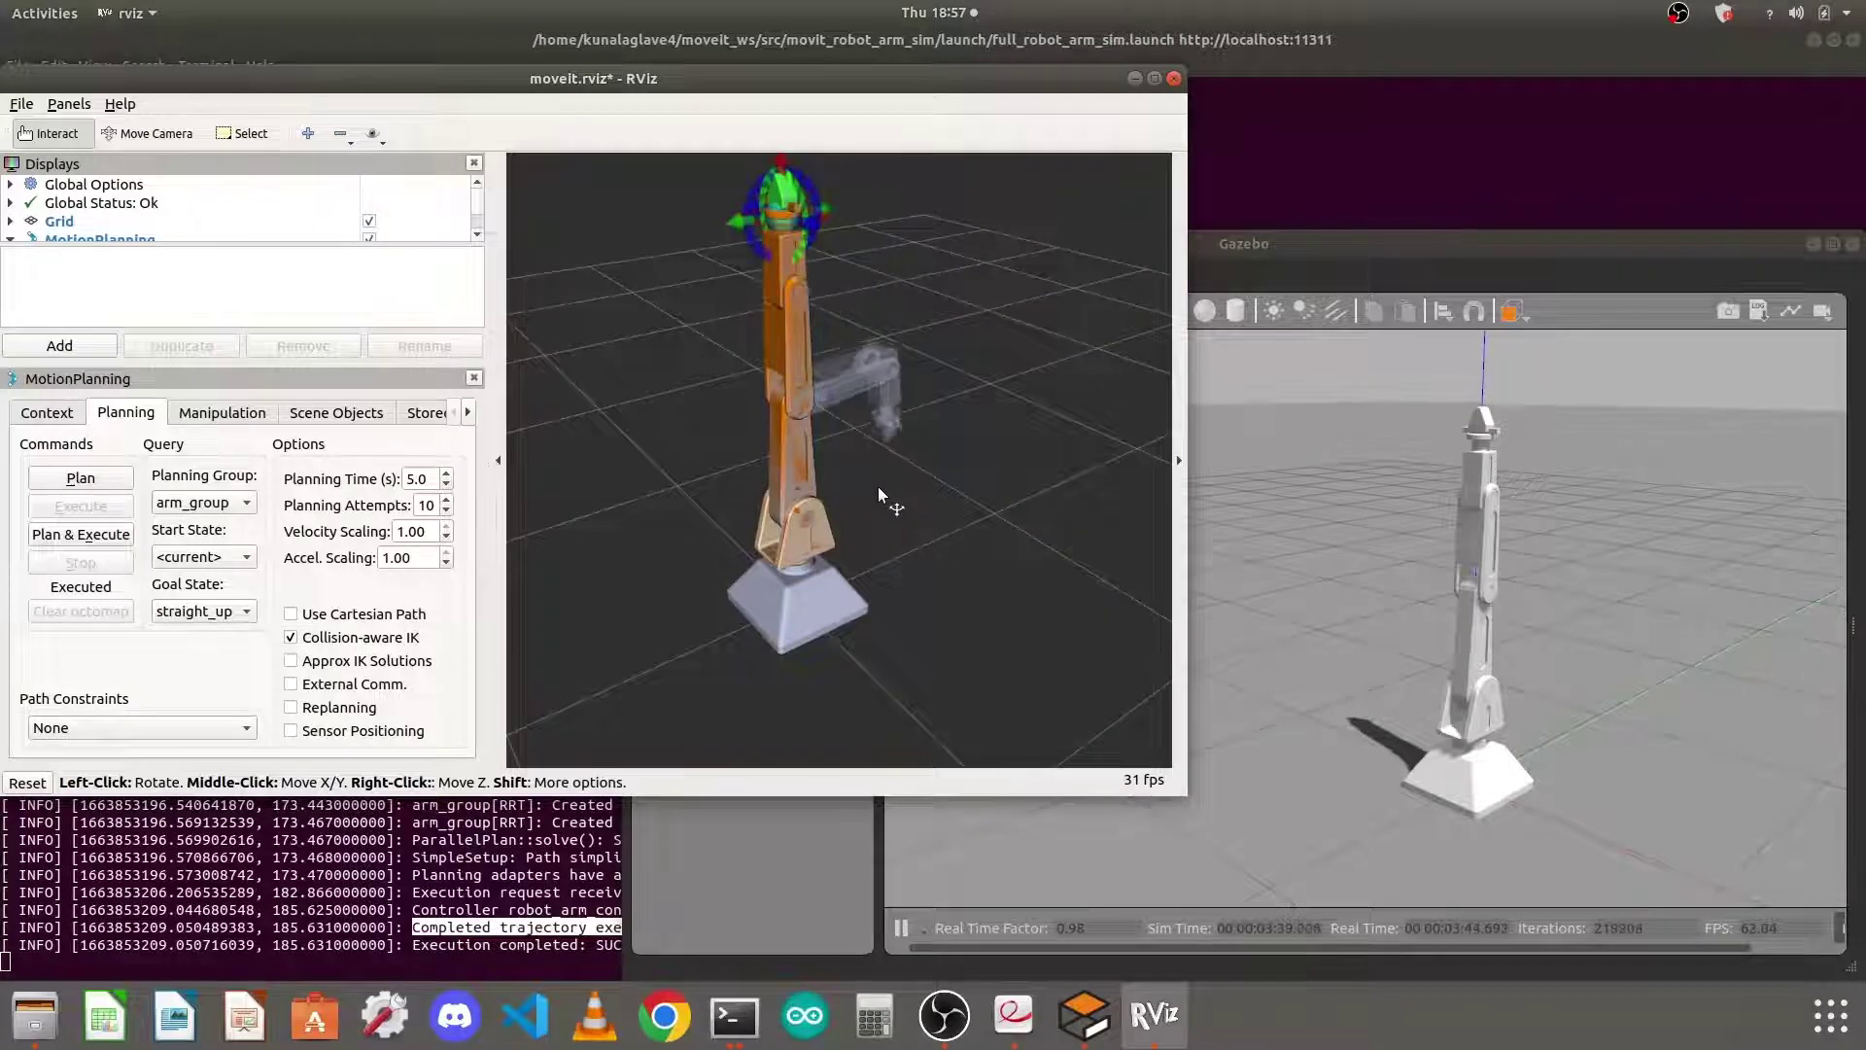
# Confirm straight_up stays the goal pose and orbit the view around the upright arm
pyautogui.click(180, 614)
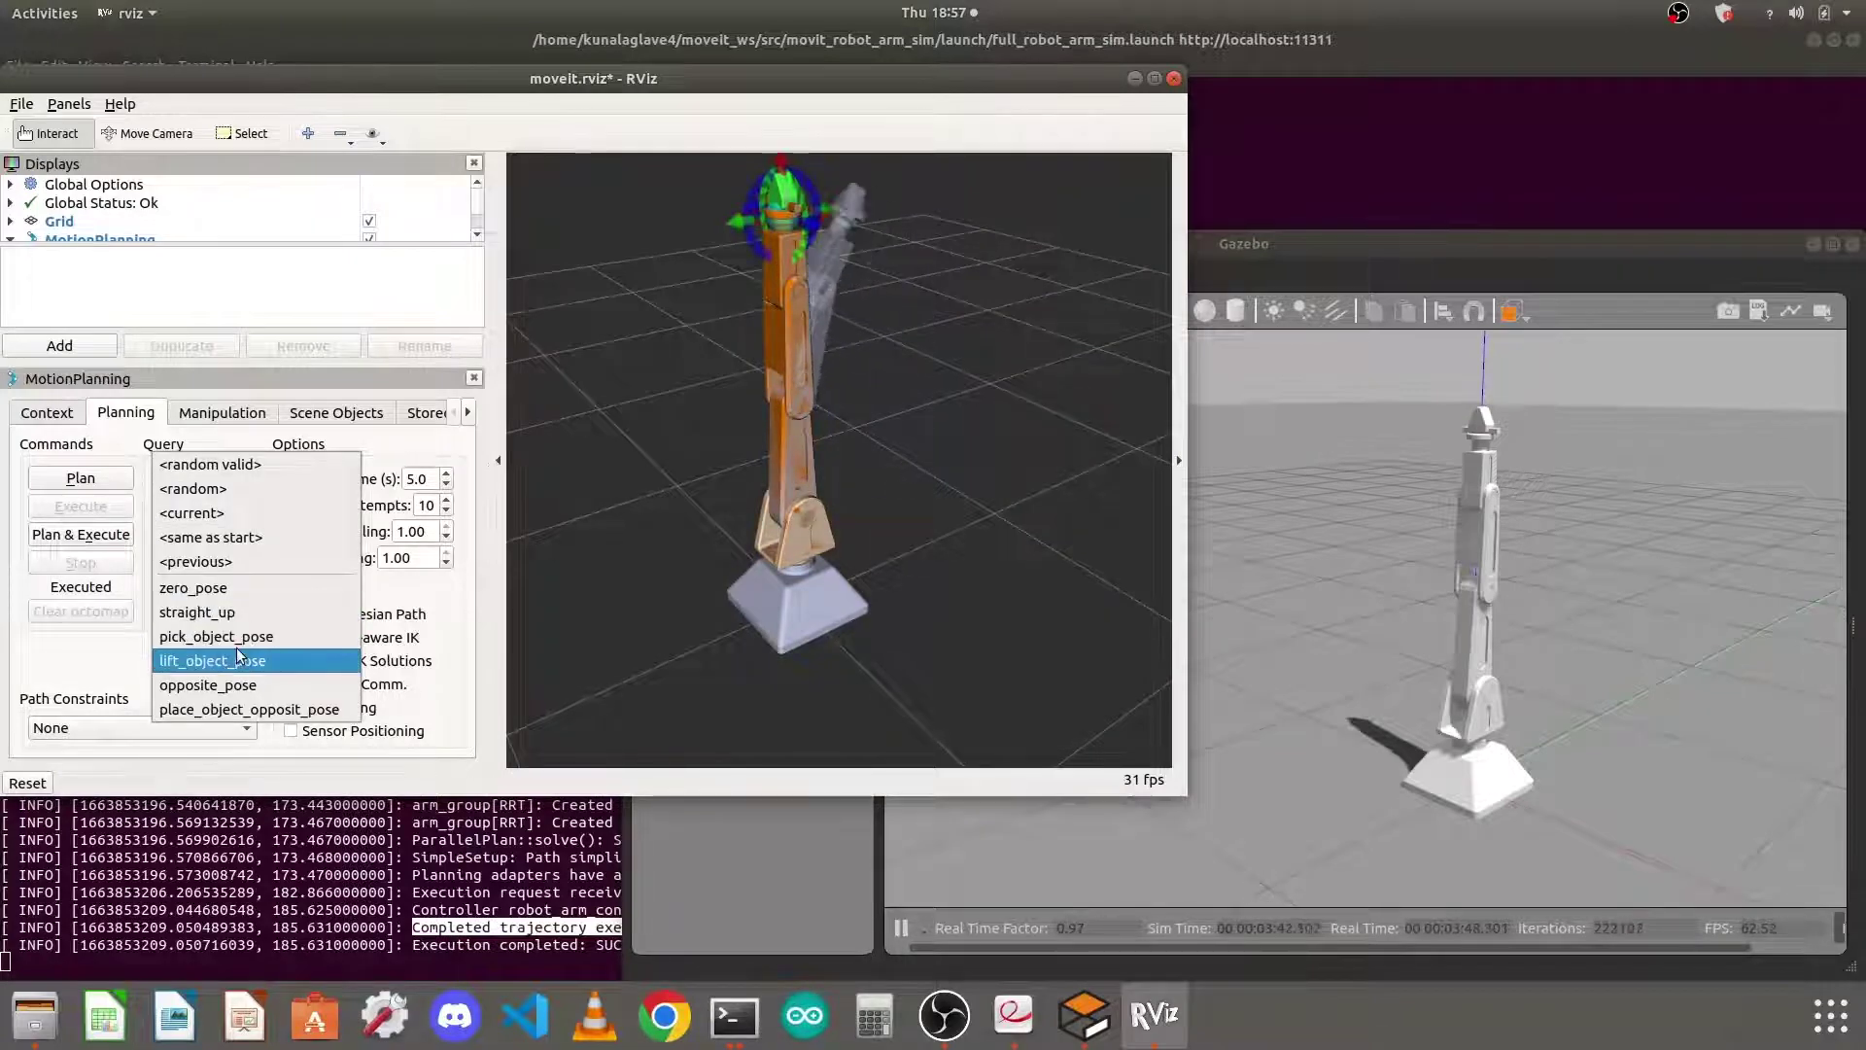
pyautogui.click(377, 624)
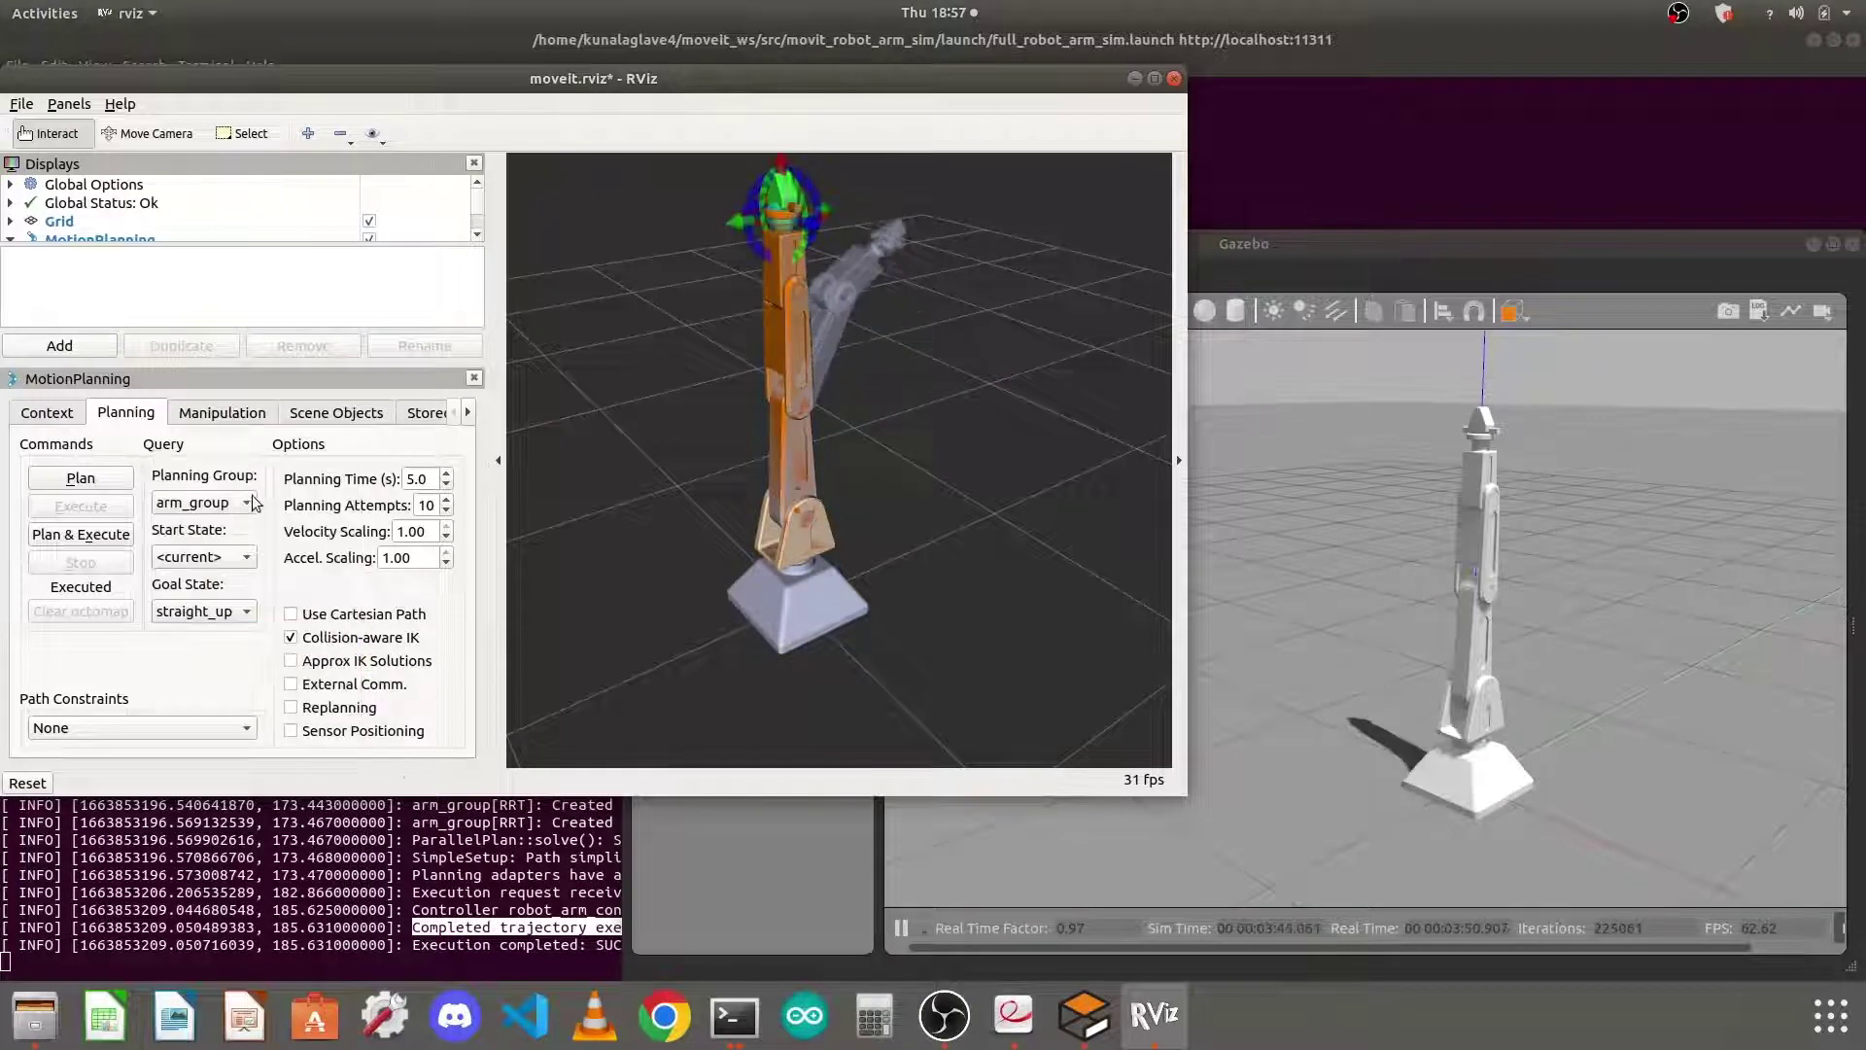
pyautogui.scroll(-2, 784, 549)
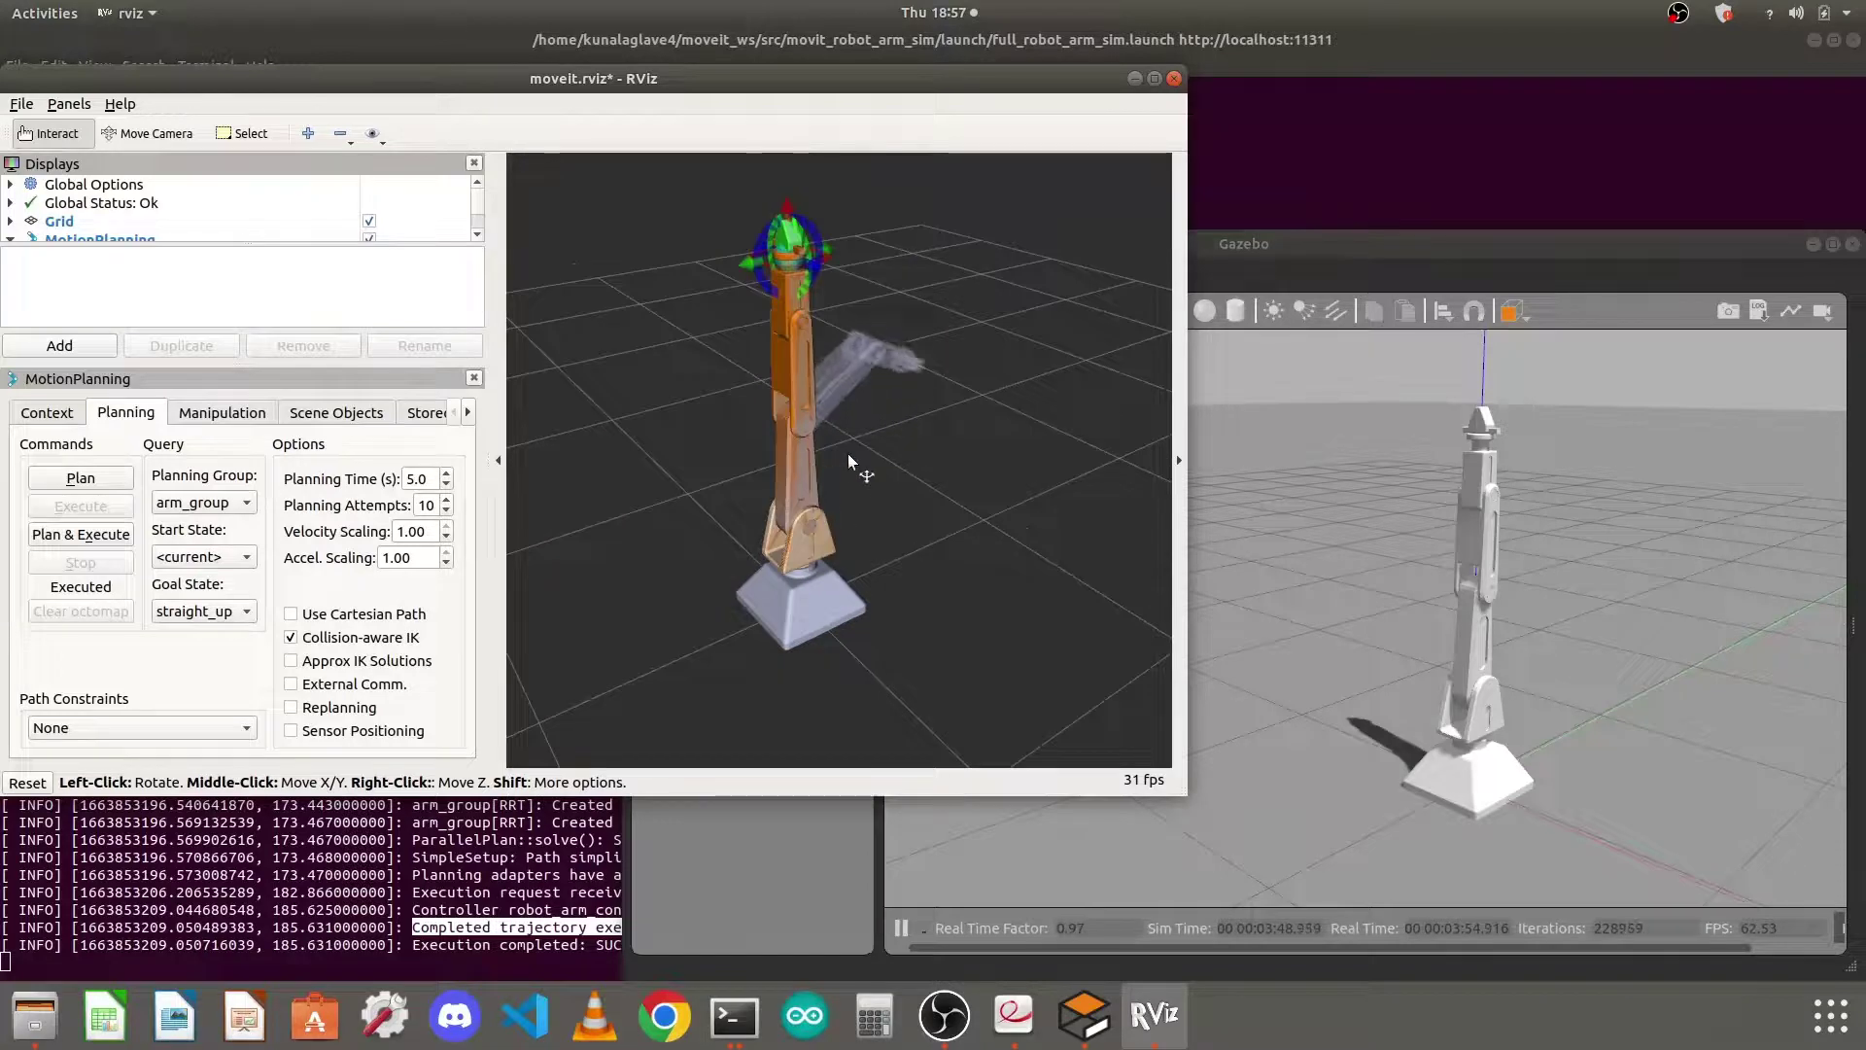
pyautogui.moveTo(850, 434); pyautogui.dragTo(957, 463)
# Switch the planning group to hand and Plan & Execute the hand_open goal
pyautogui.click(202, 504)
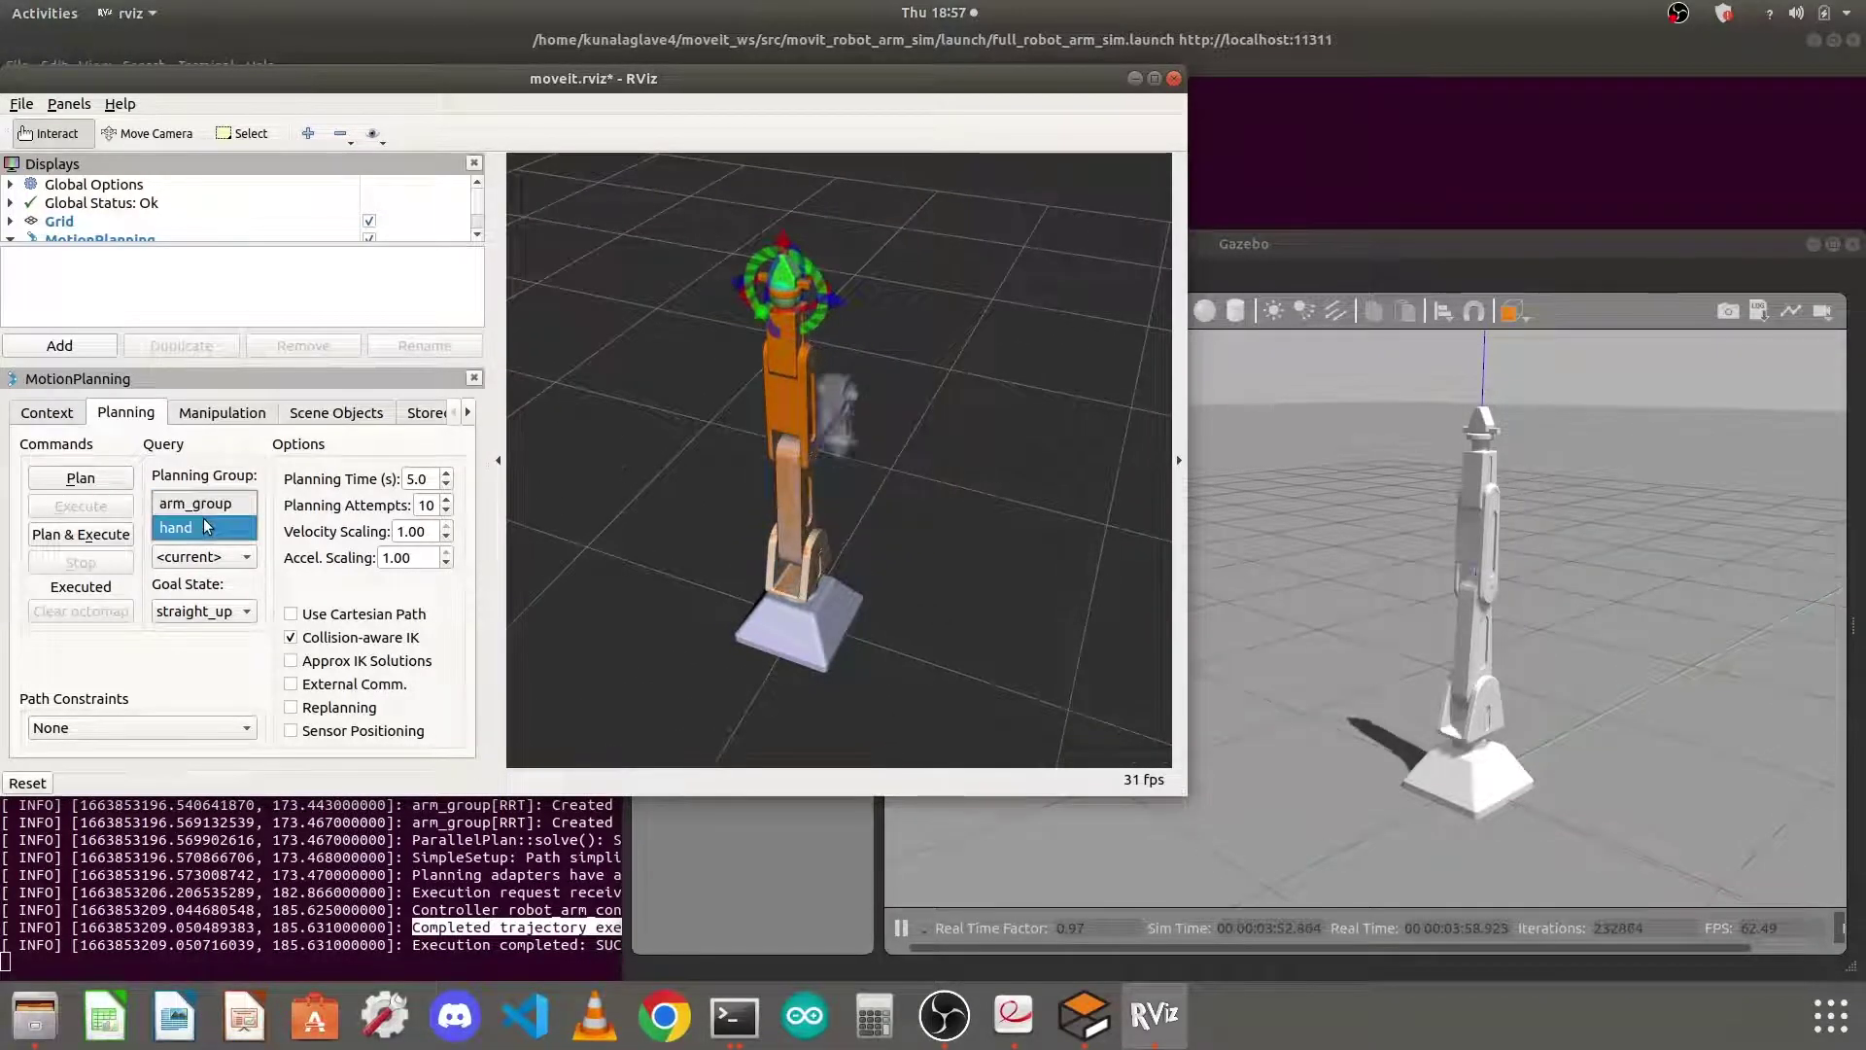
pyautogui.click(206, 526)
pyautogui.click(229, 609)
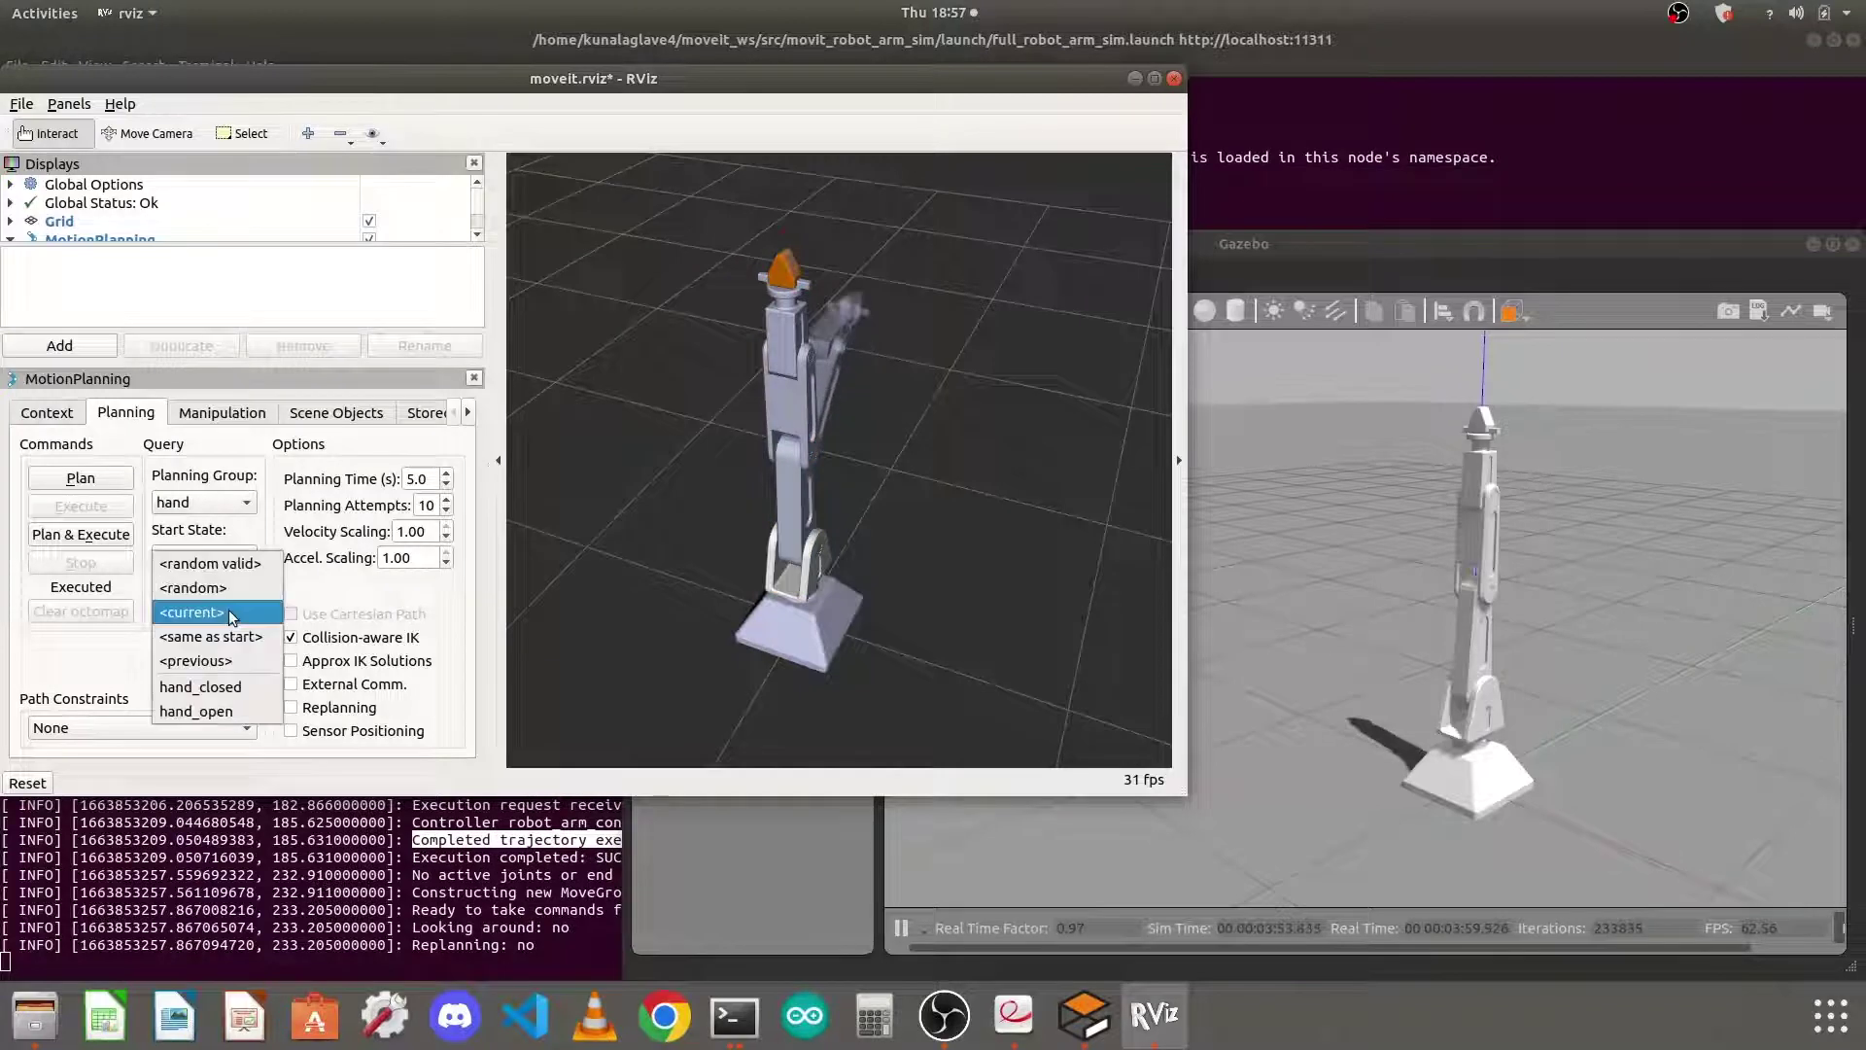
pyautogui.click(239, 711)
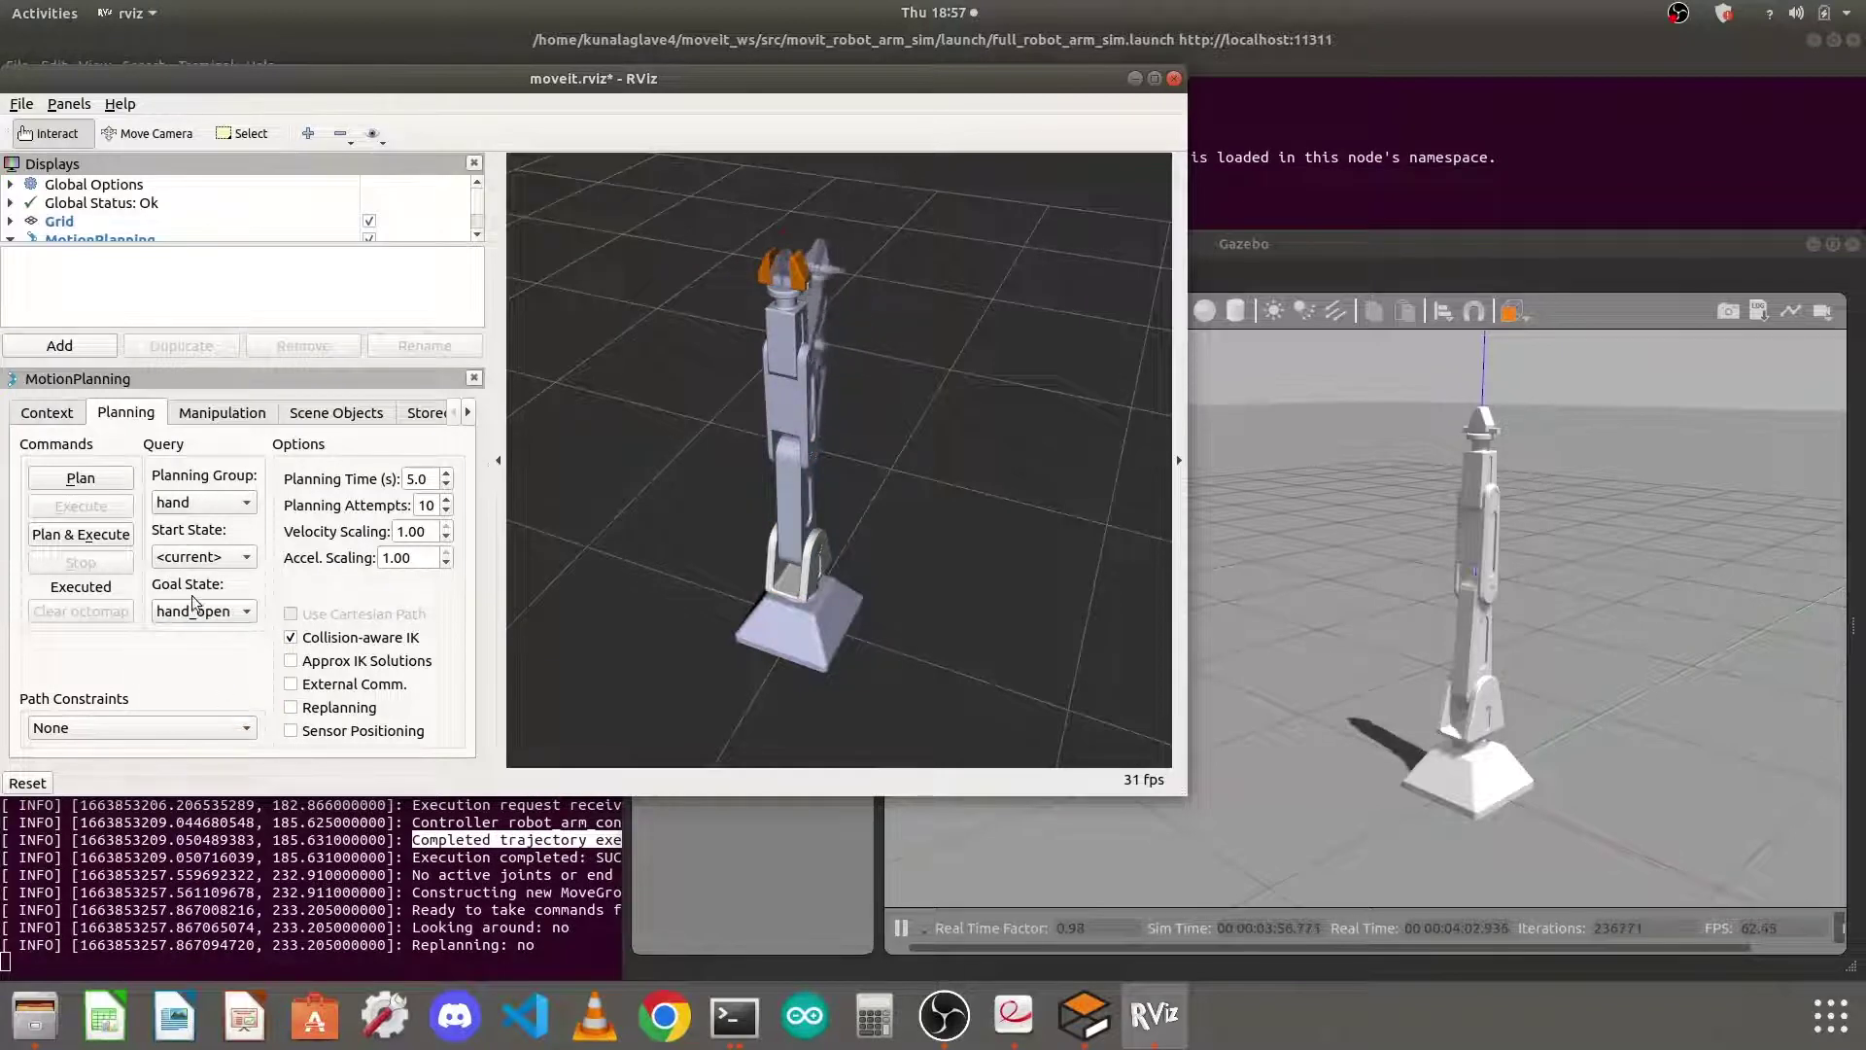
pyautogui.click(75, 537)
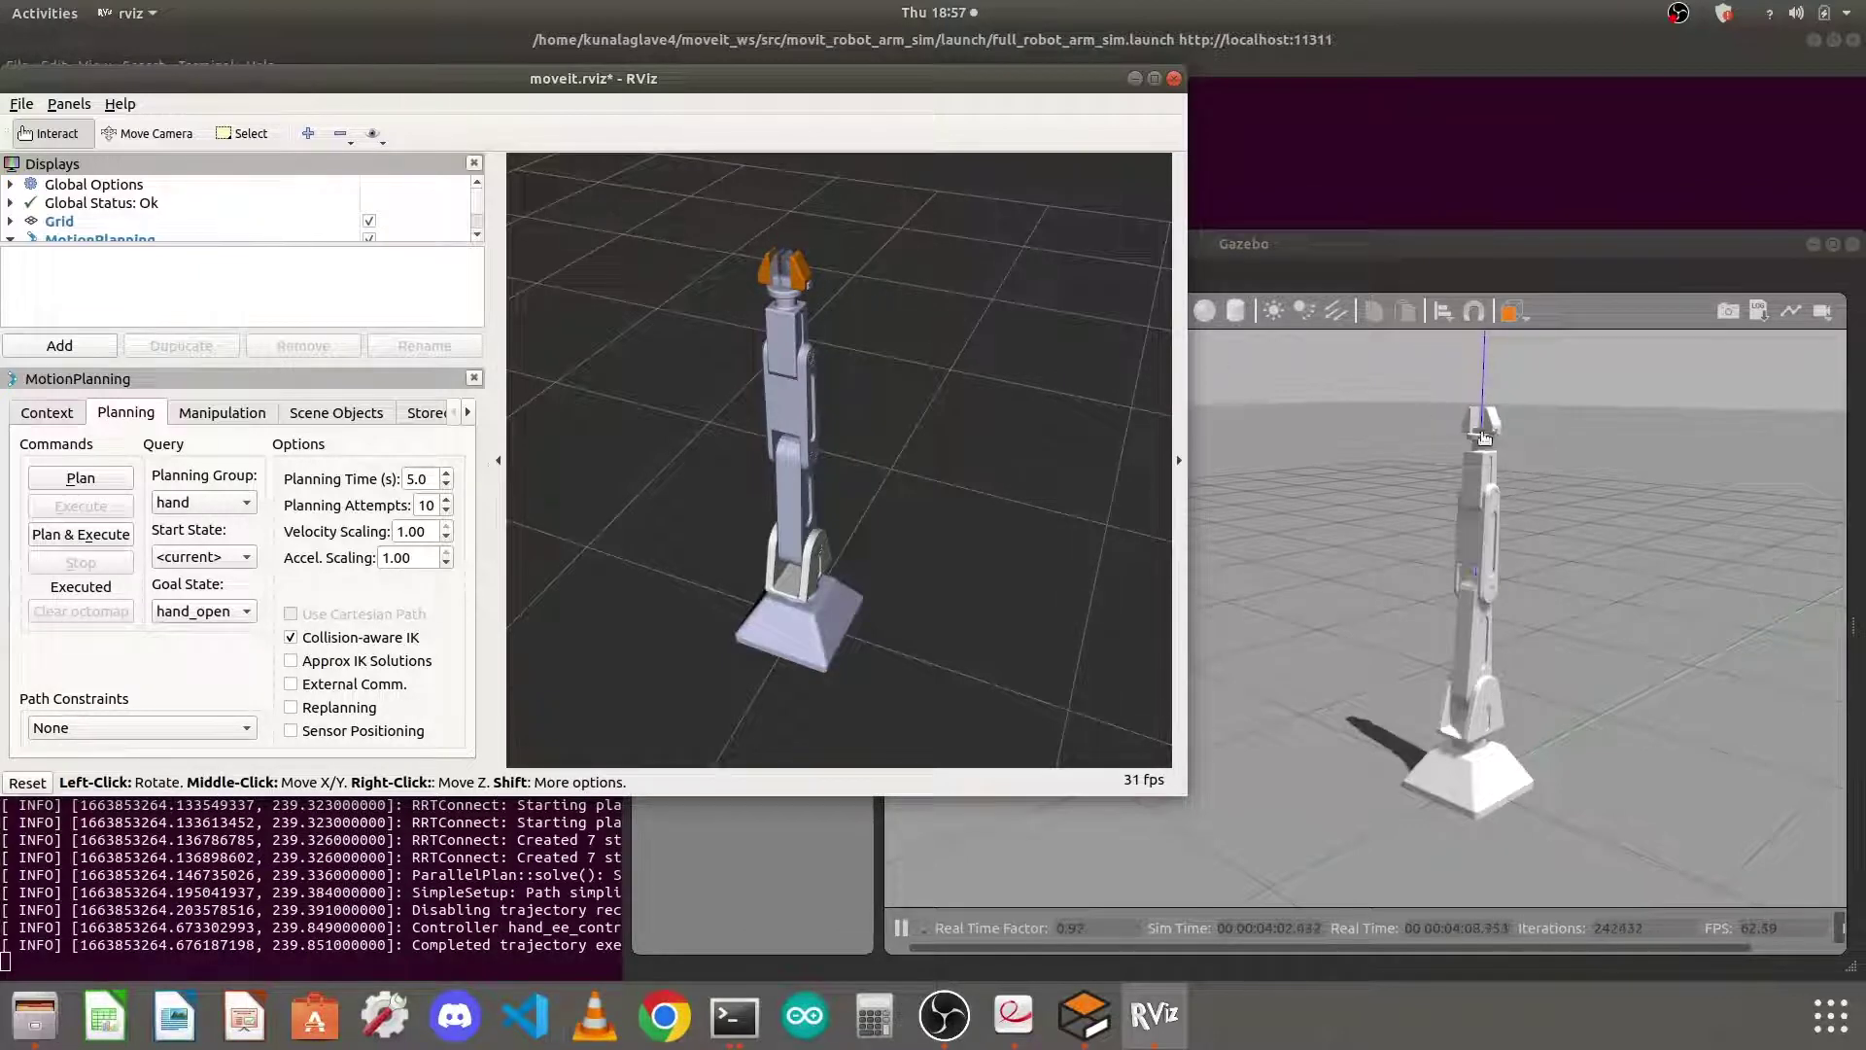
pyautogui.scroll(5, 1477, 395)
pyautogui.scroll(-2, 1478, 394)
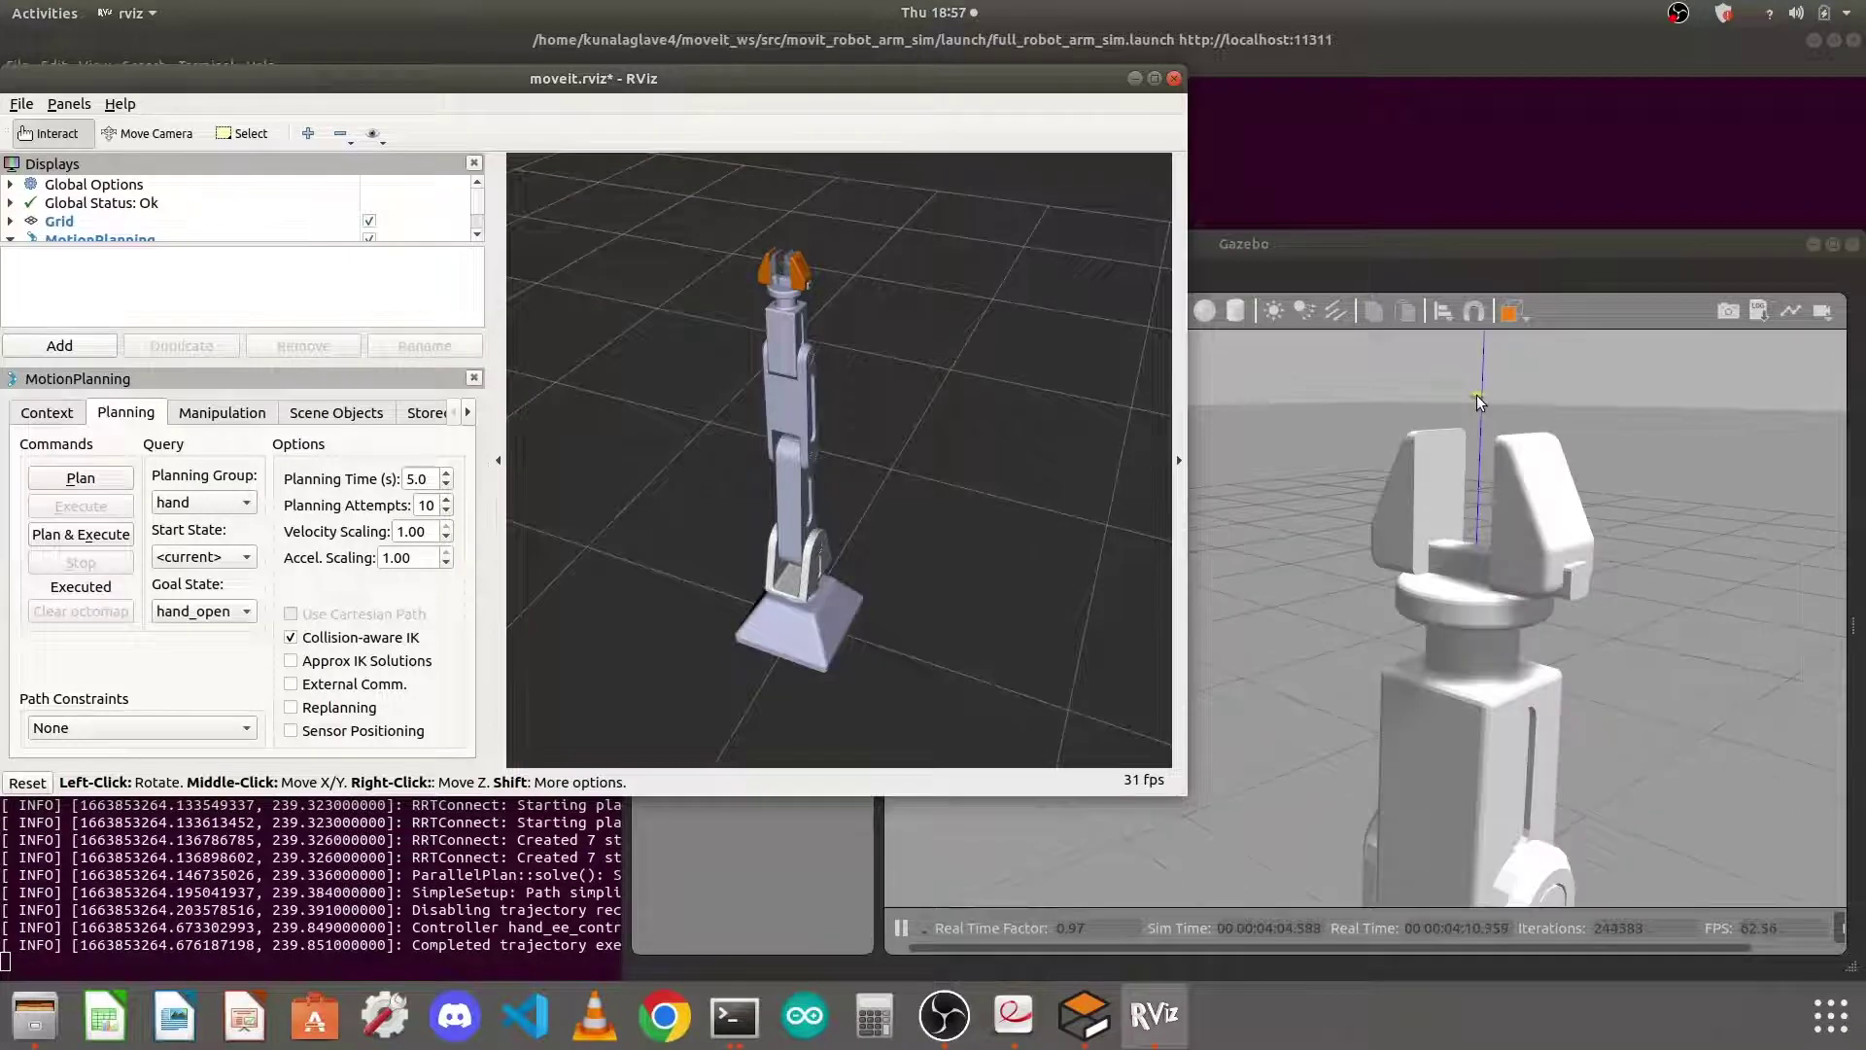
# Plan & Execute the hand_closed goal, then orbit to look down on the gripper
pyautogui.click(239, 620)
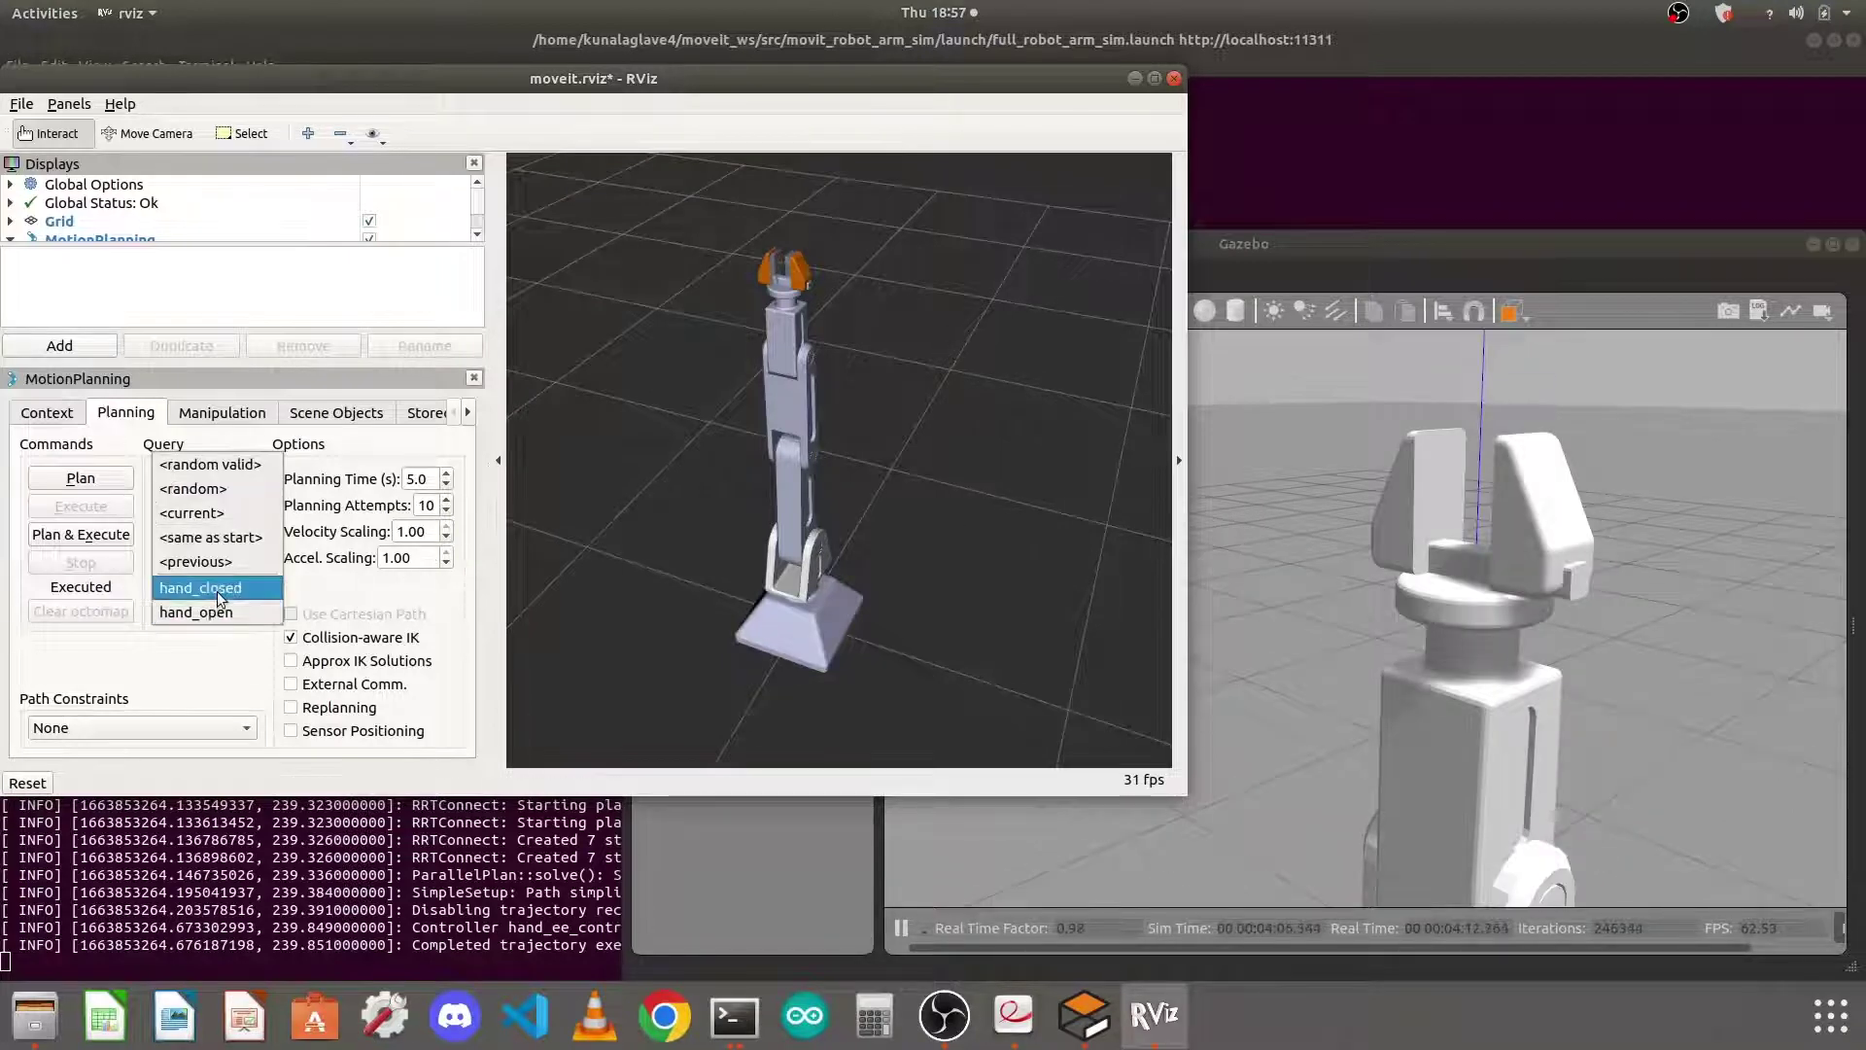
pyautogui.click(212, 590)
pyautogui.click(102, 536)
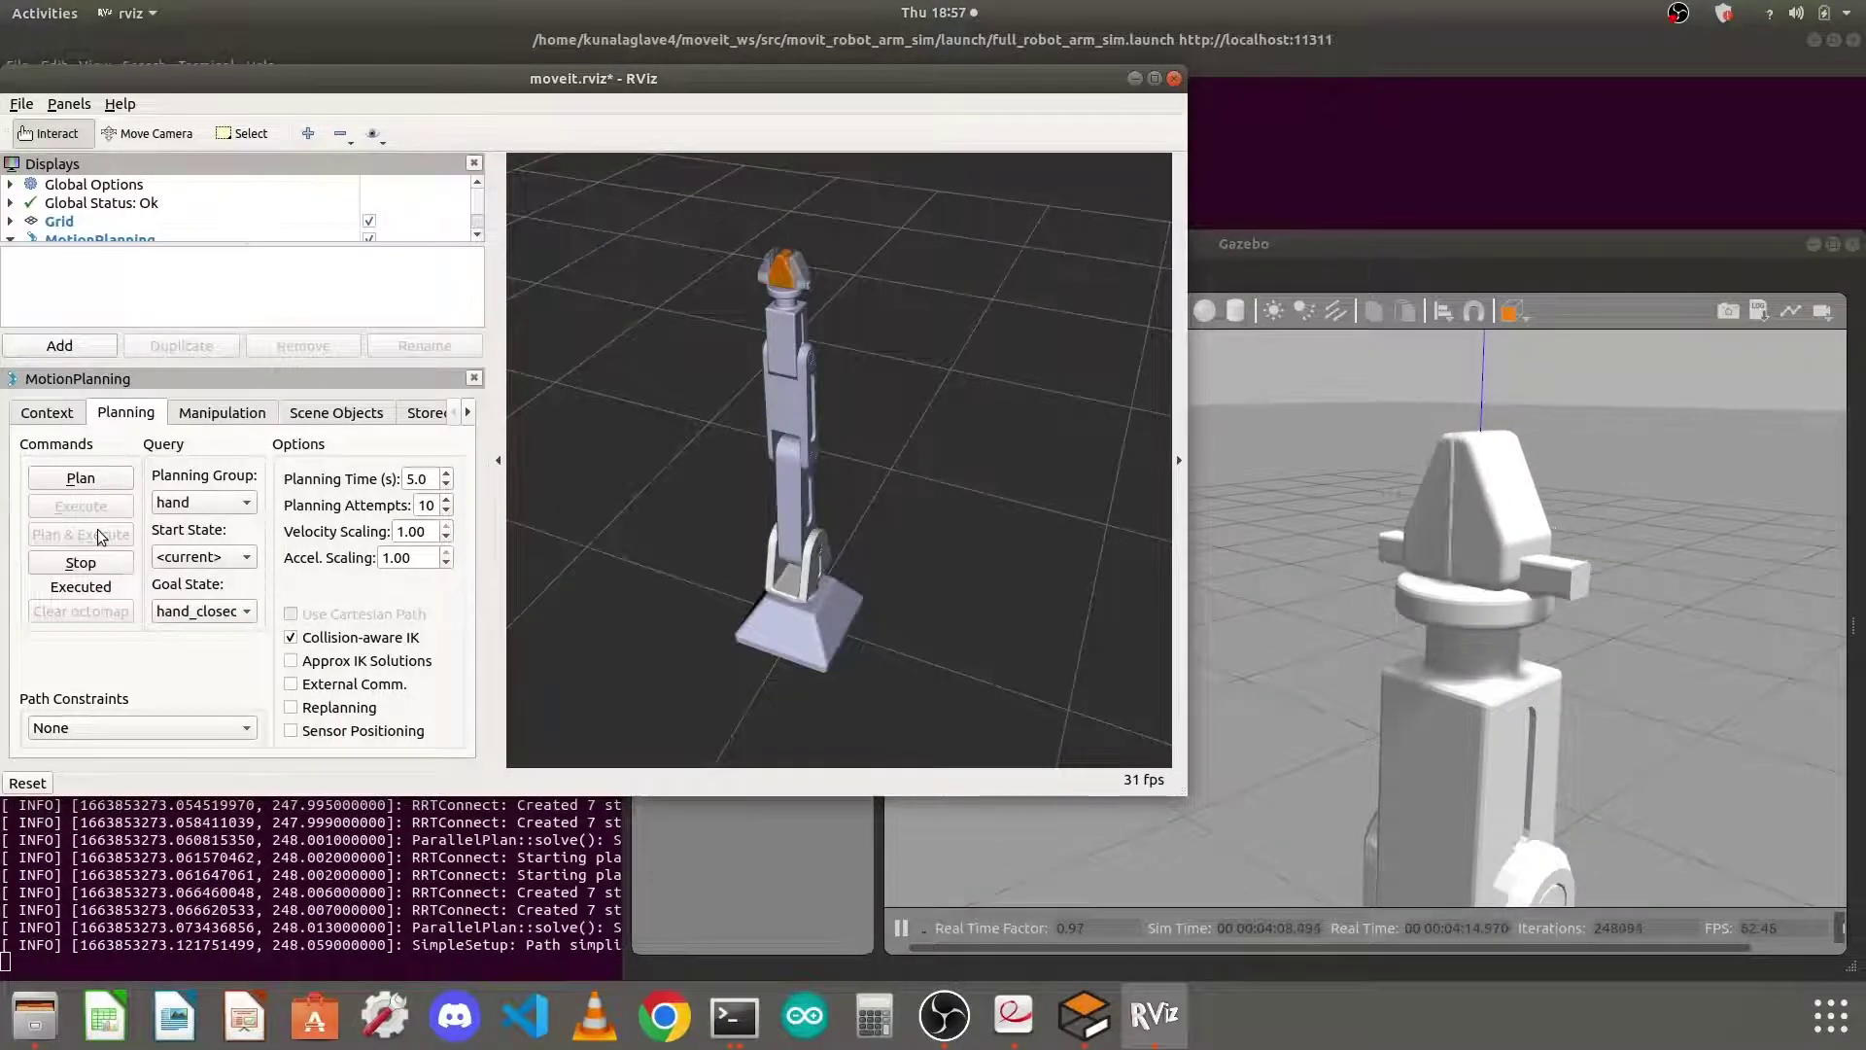
pyautogui.scroll(3, 760, 224)
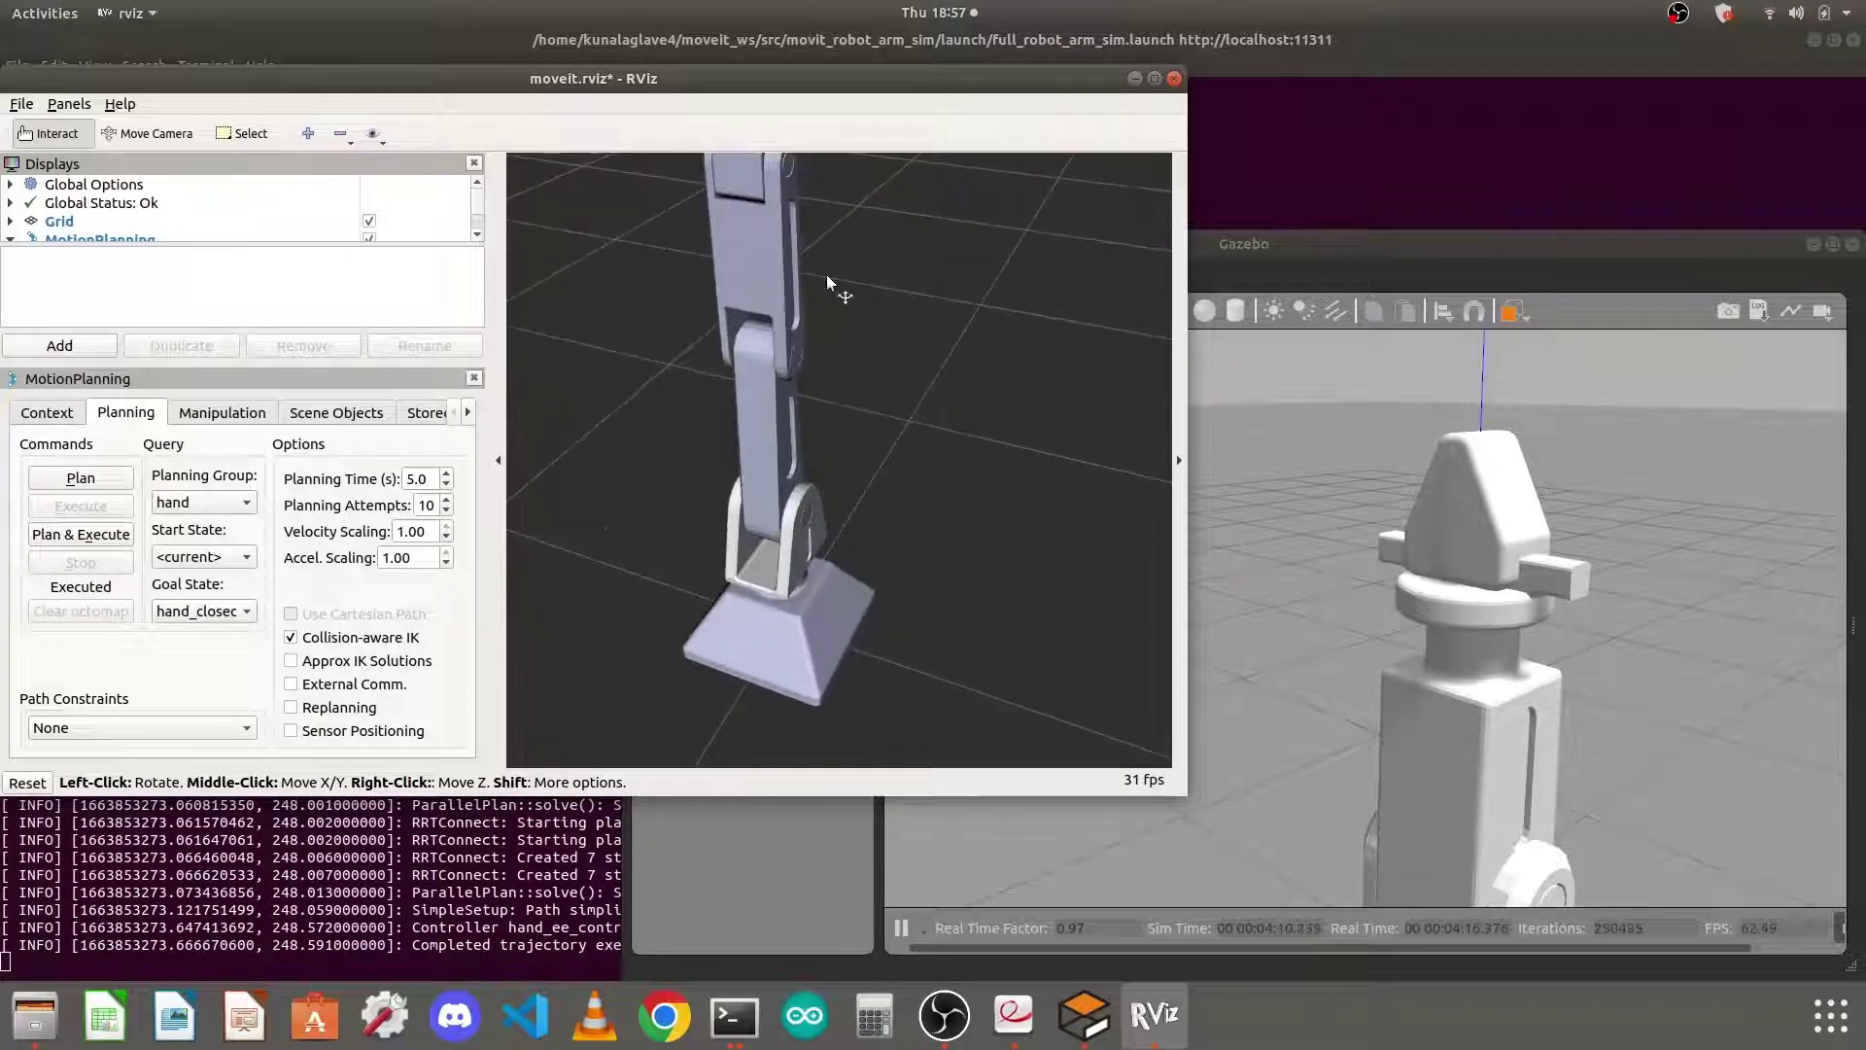
pyautogui.moveTo(850, 288); pyautogui.dragTo(807, 458)
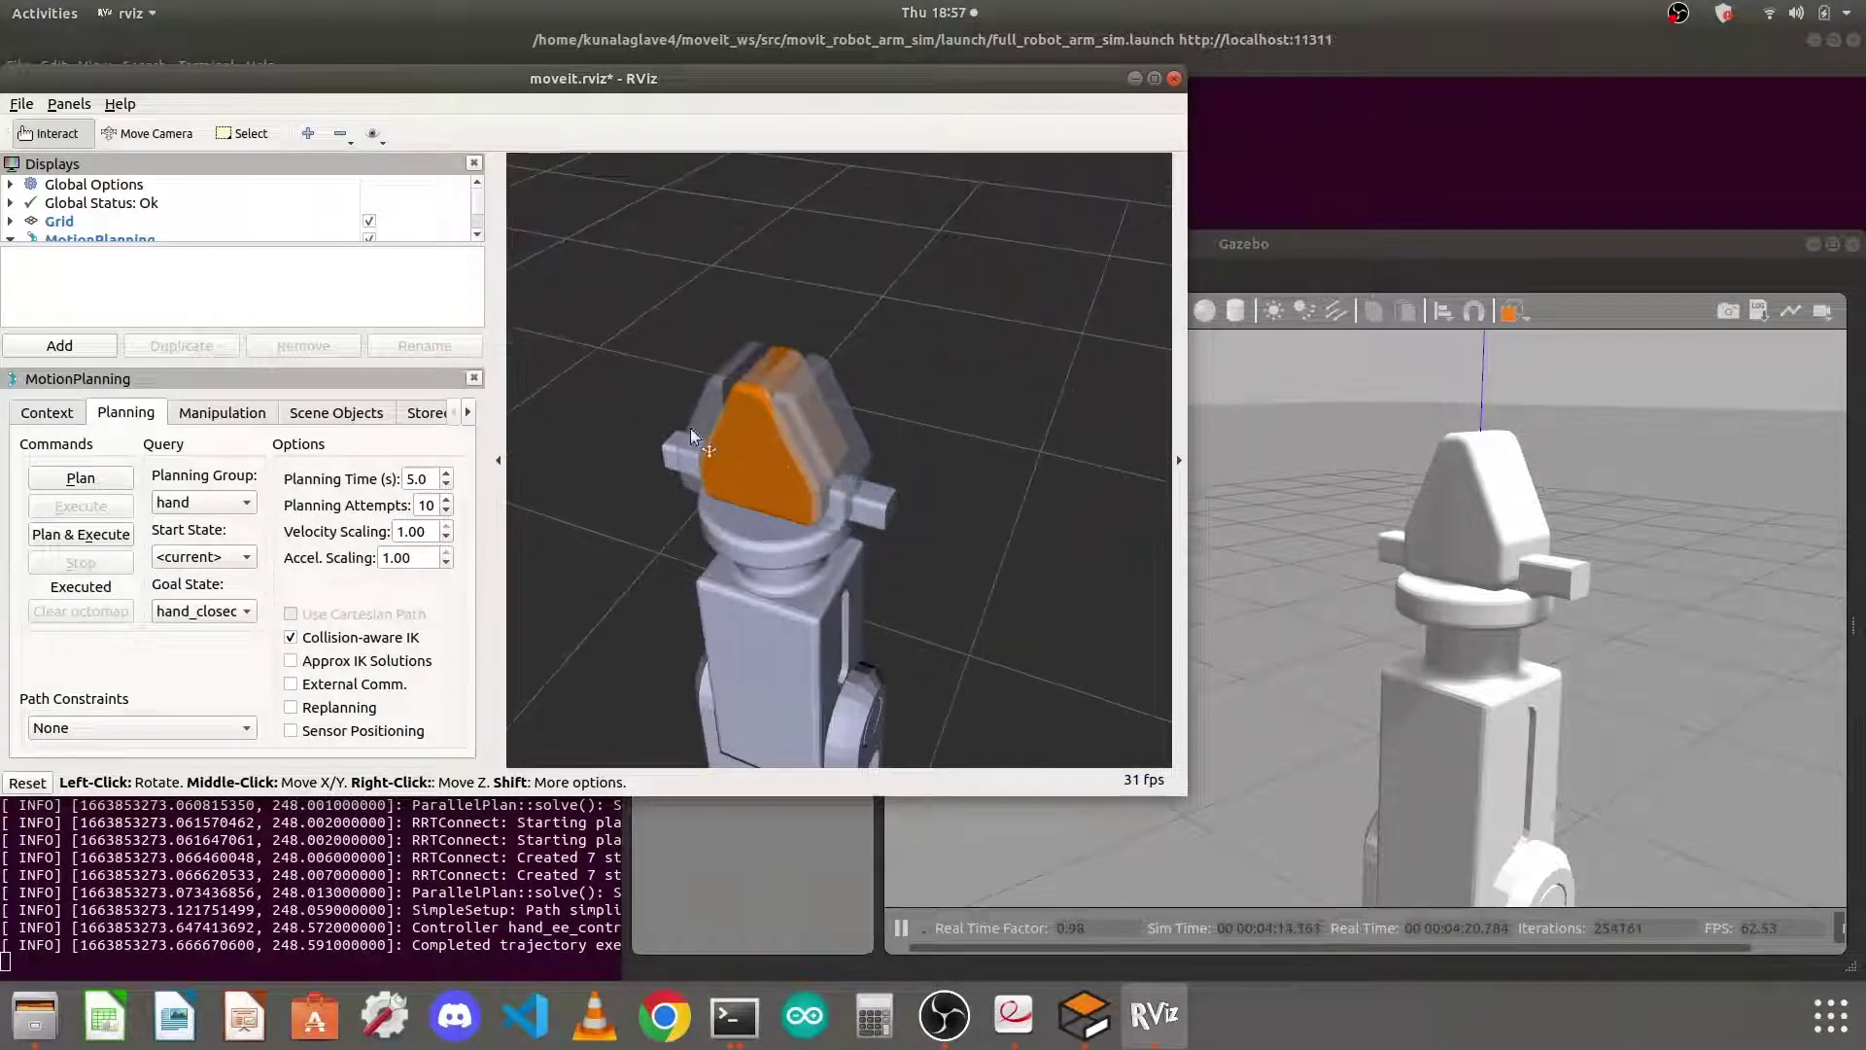
# Plan & Execute hand_open, then hand_closed on the gripper
pyautogui.click(198, 612)
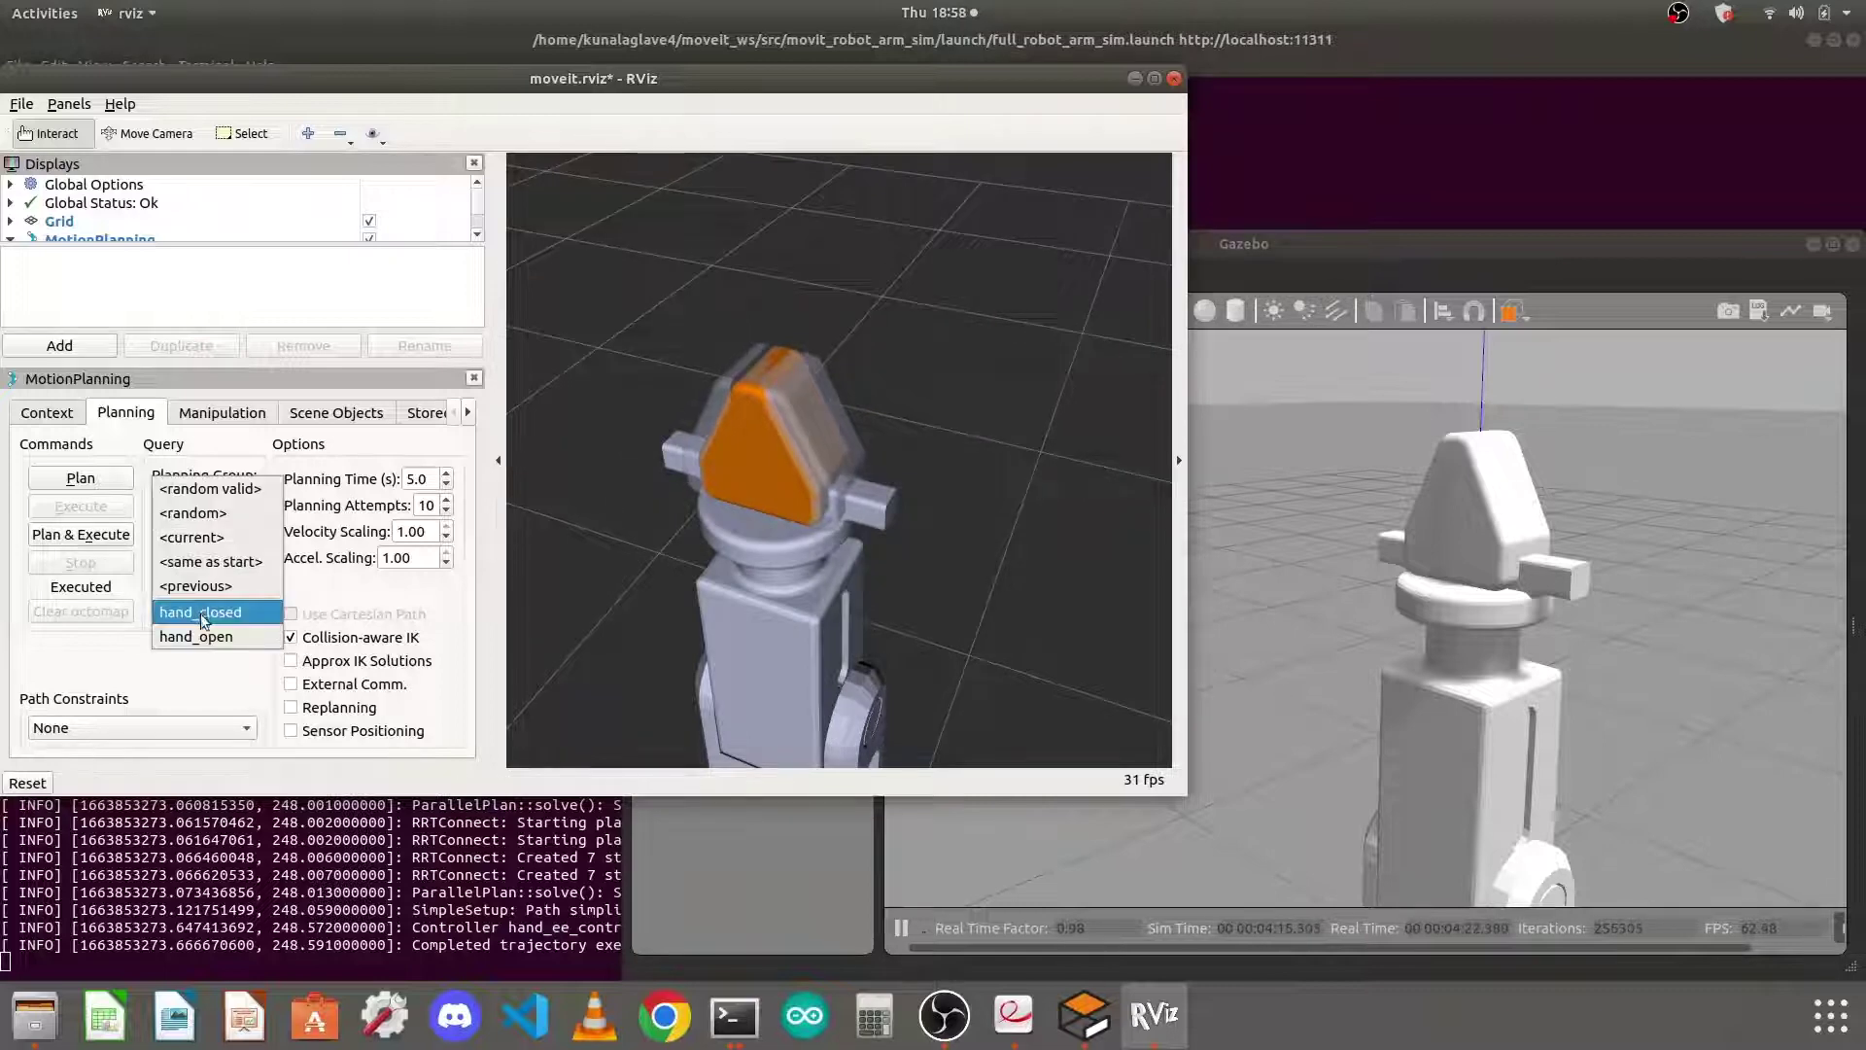
pyautogui.click(204, 636)
pyautogui.click(91, 536)
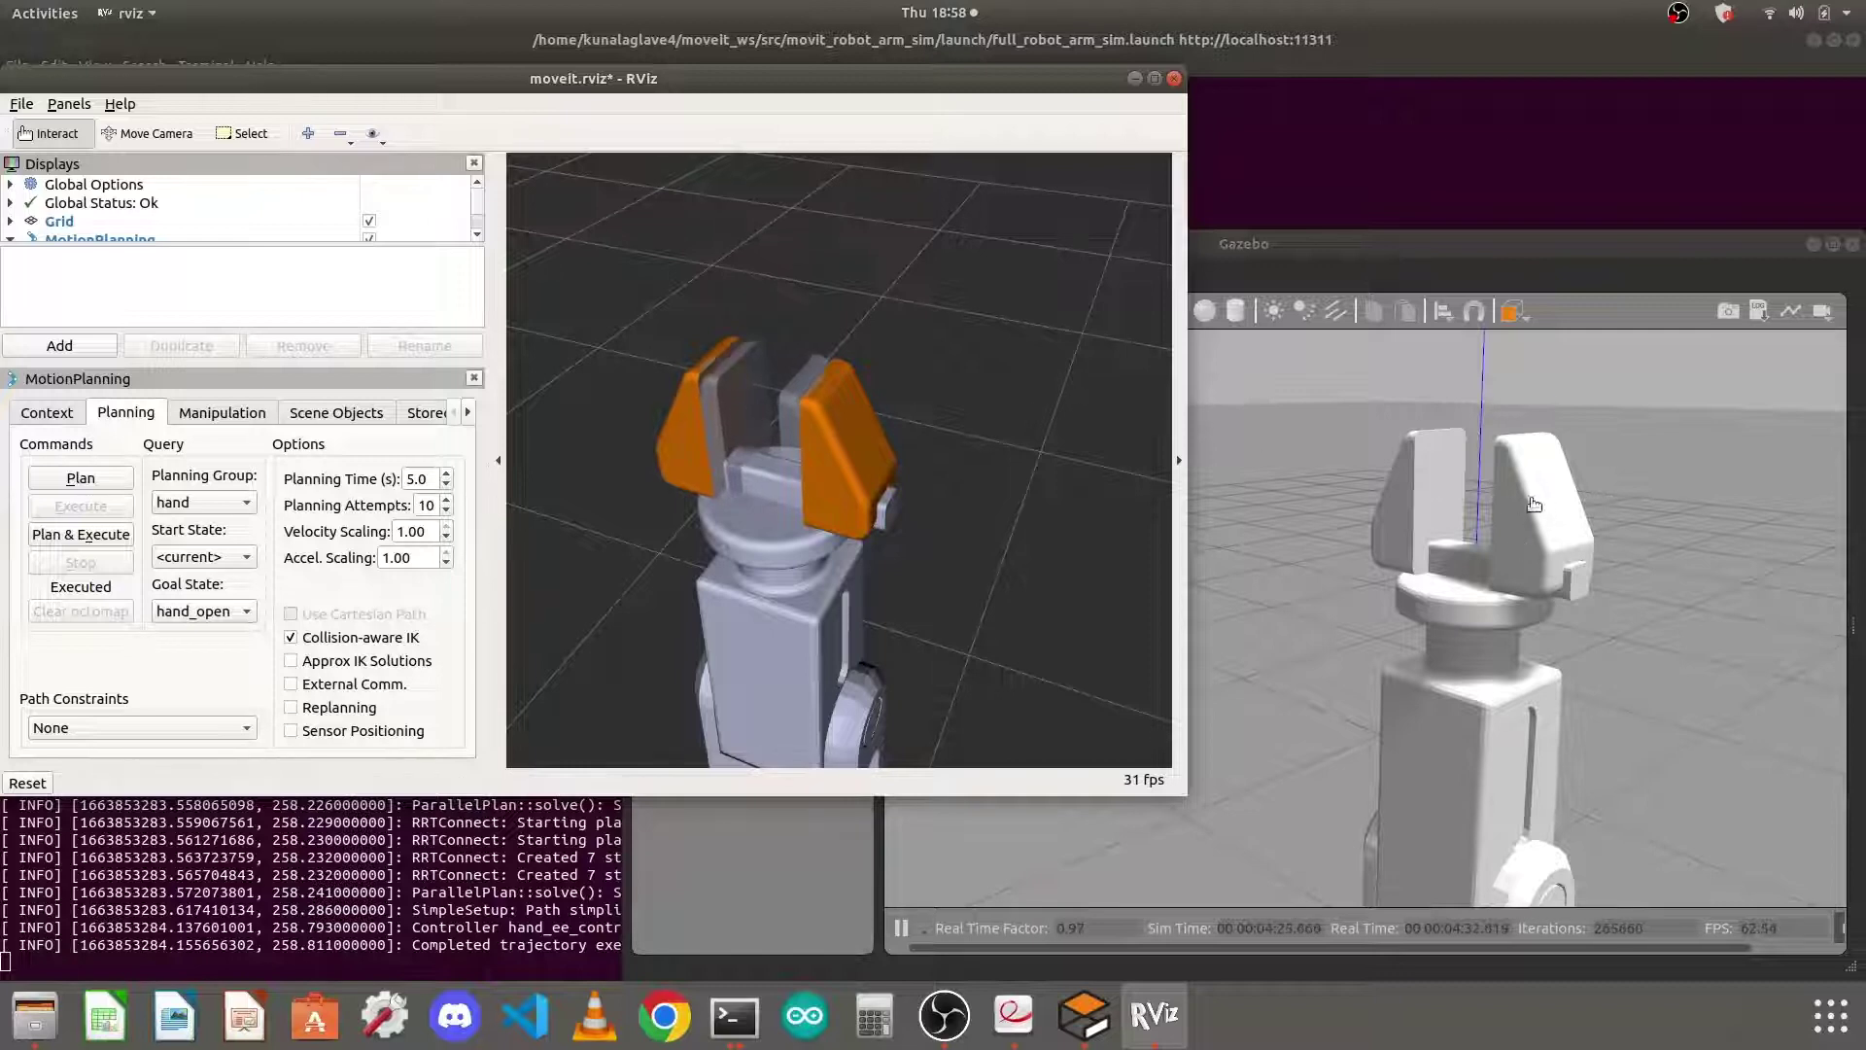
pyautogui.click(236, 612)
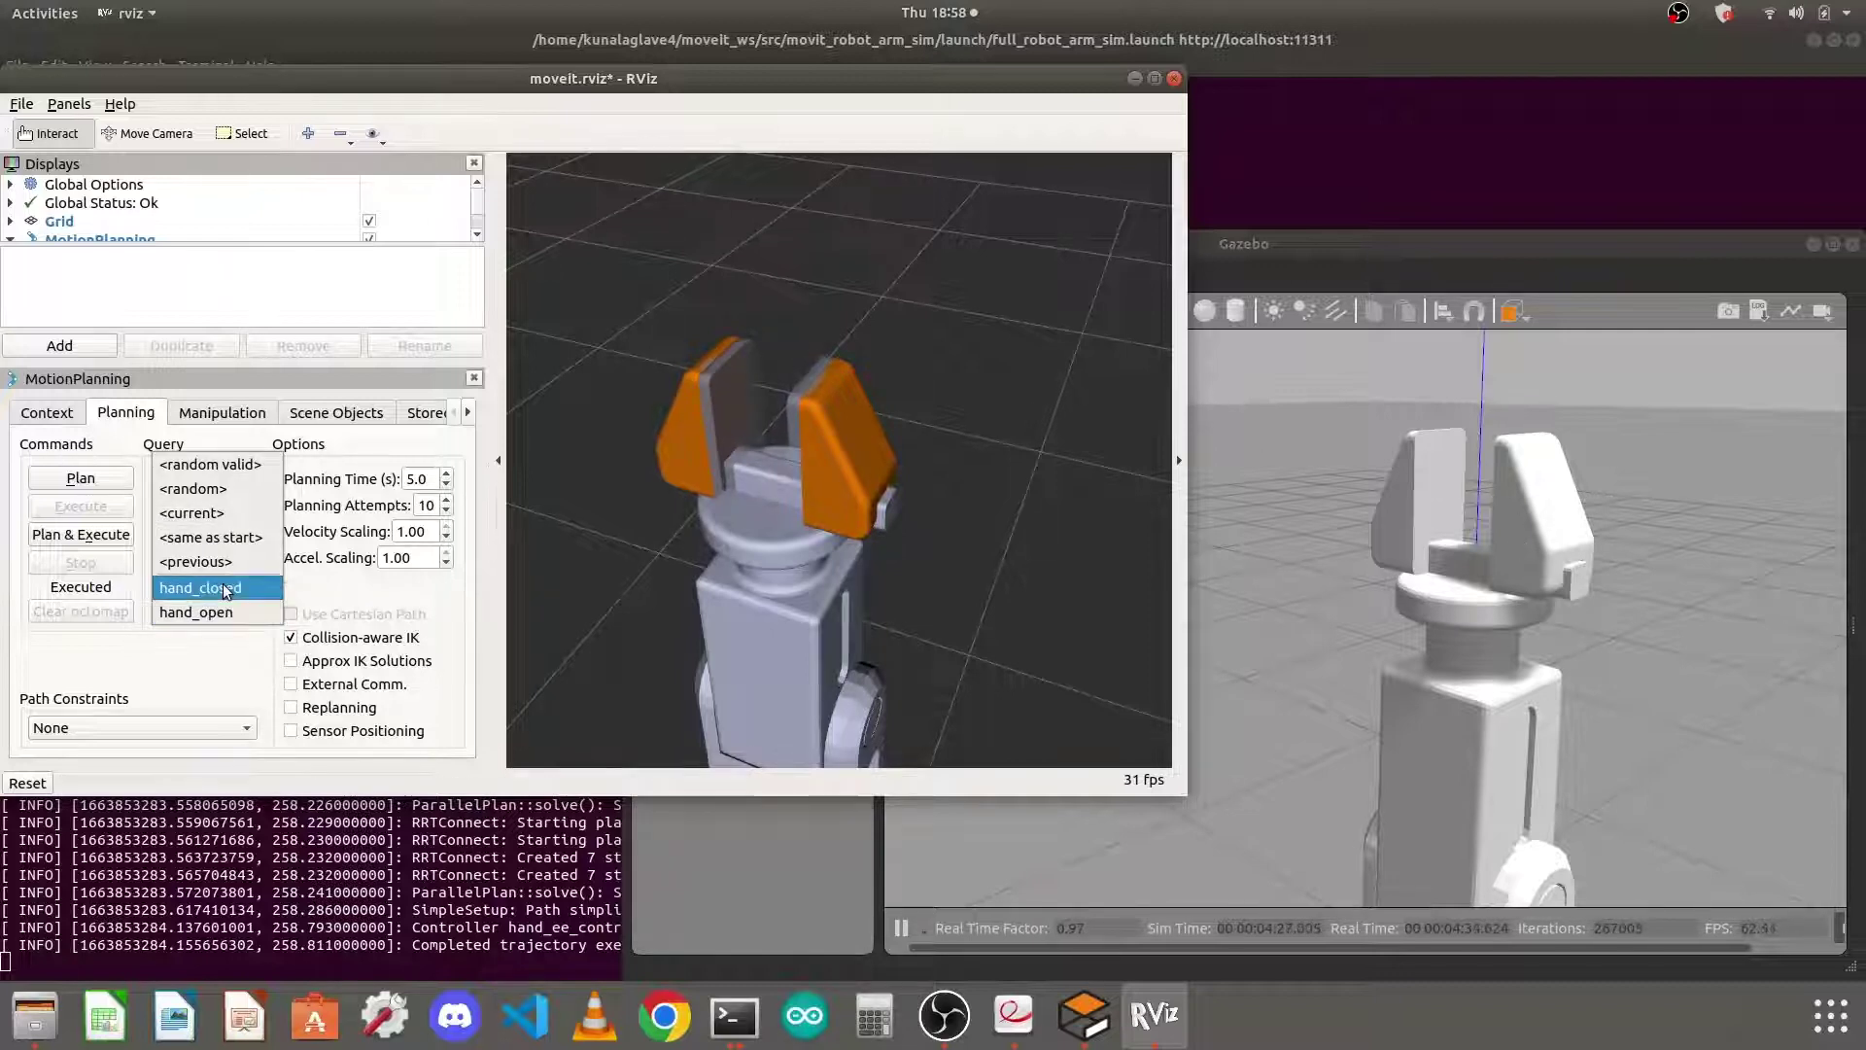
pyautogui.click(225, 589)
pyautogui.click(85, 535)
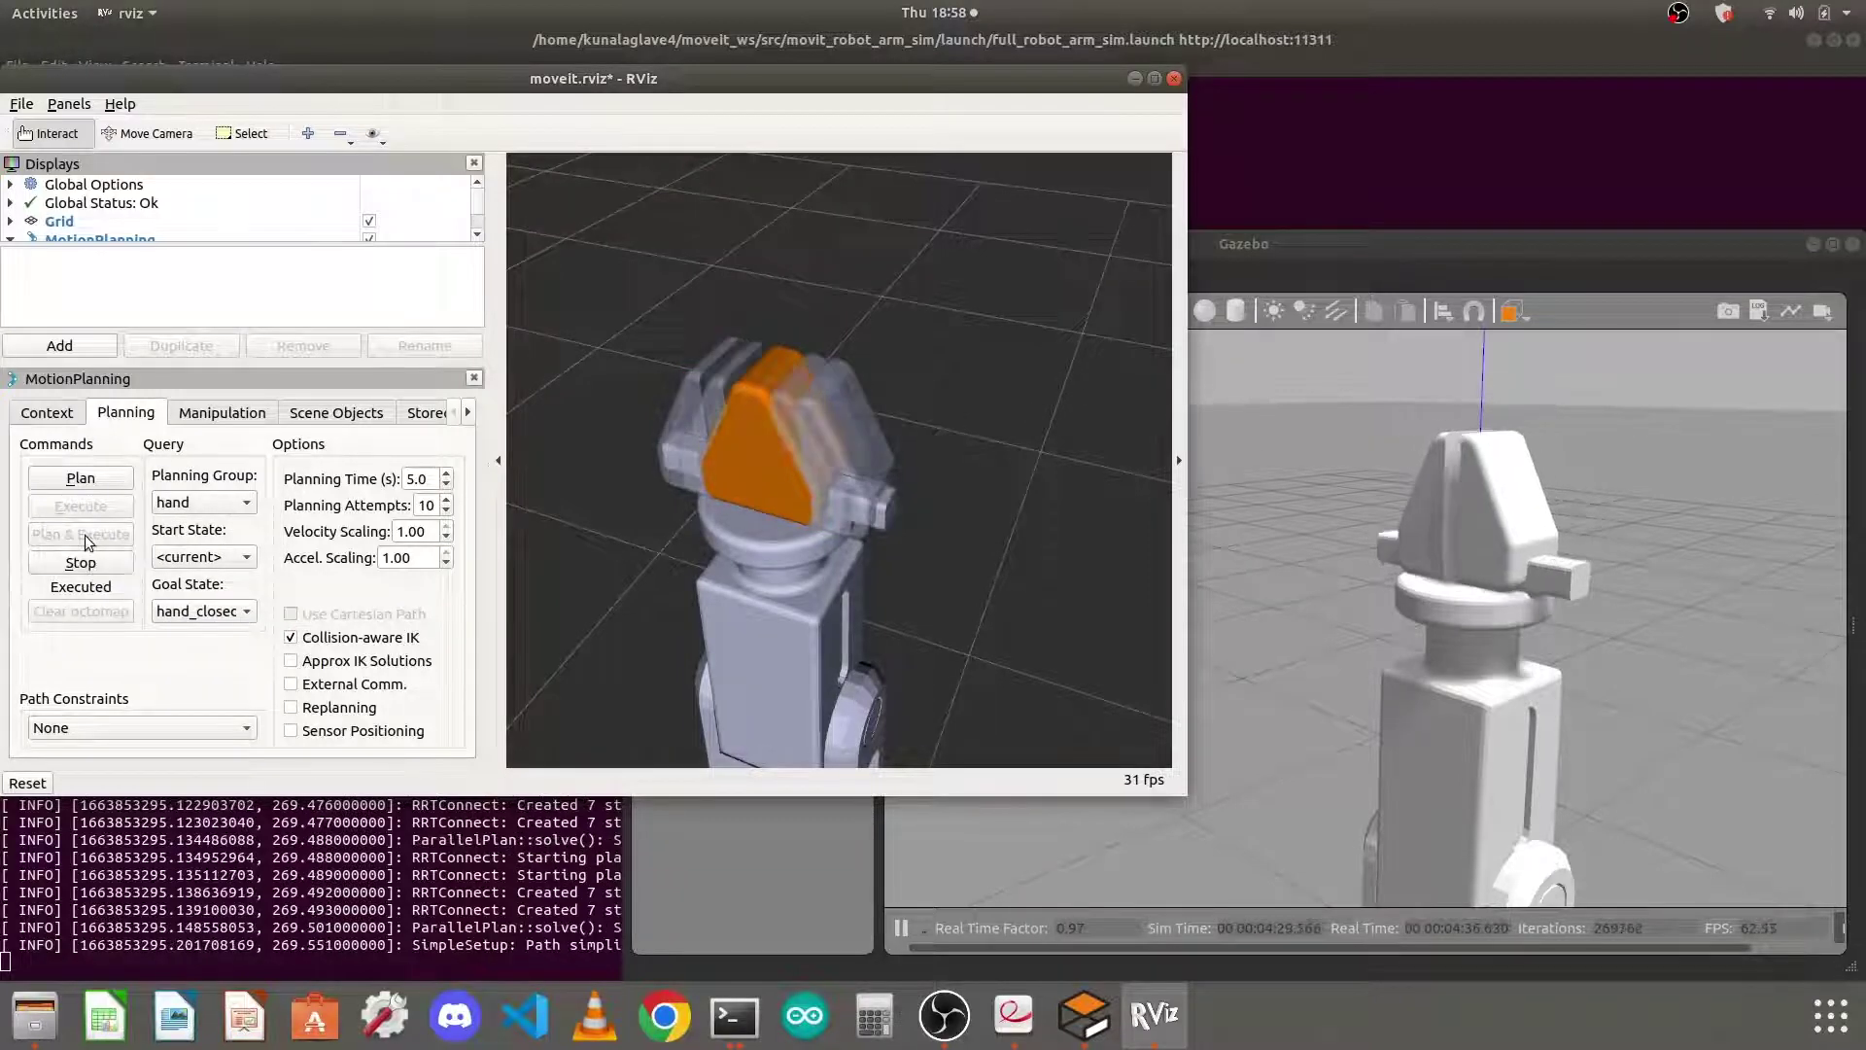
# Plan & Execute hand_open once more, leaving the gripper open
pyautogui.click(224, 622)
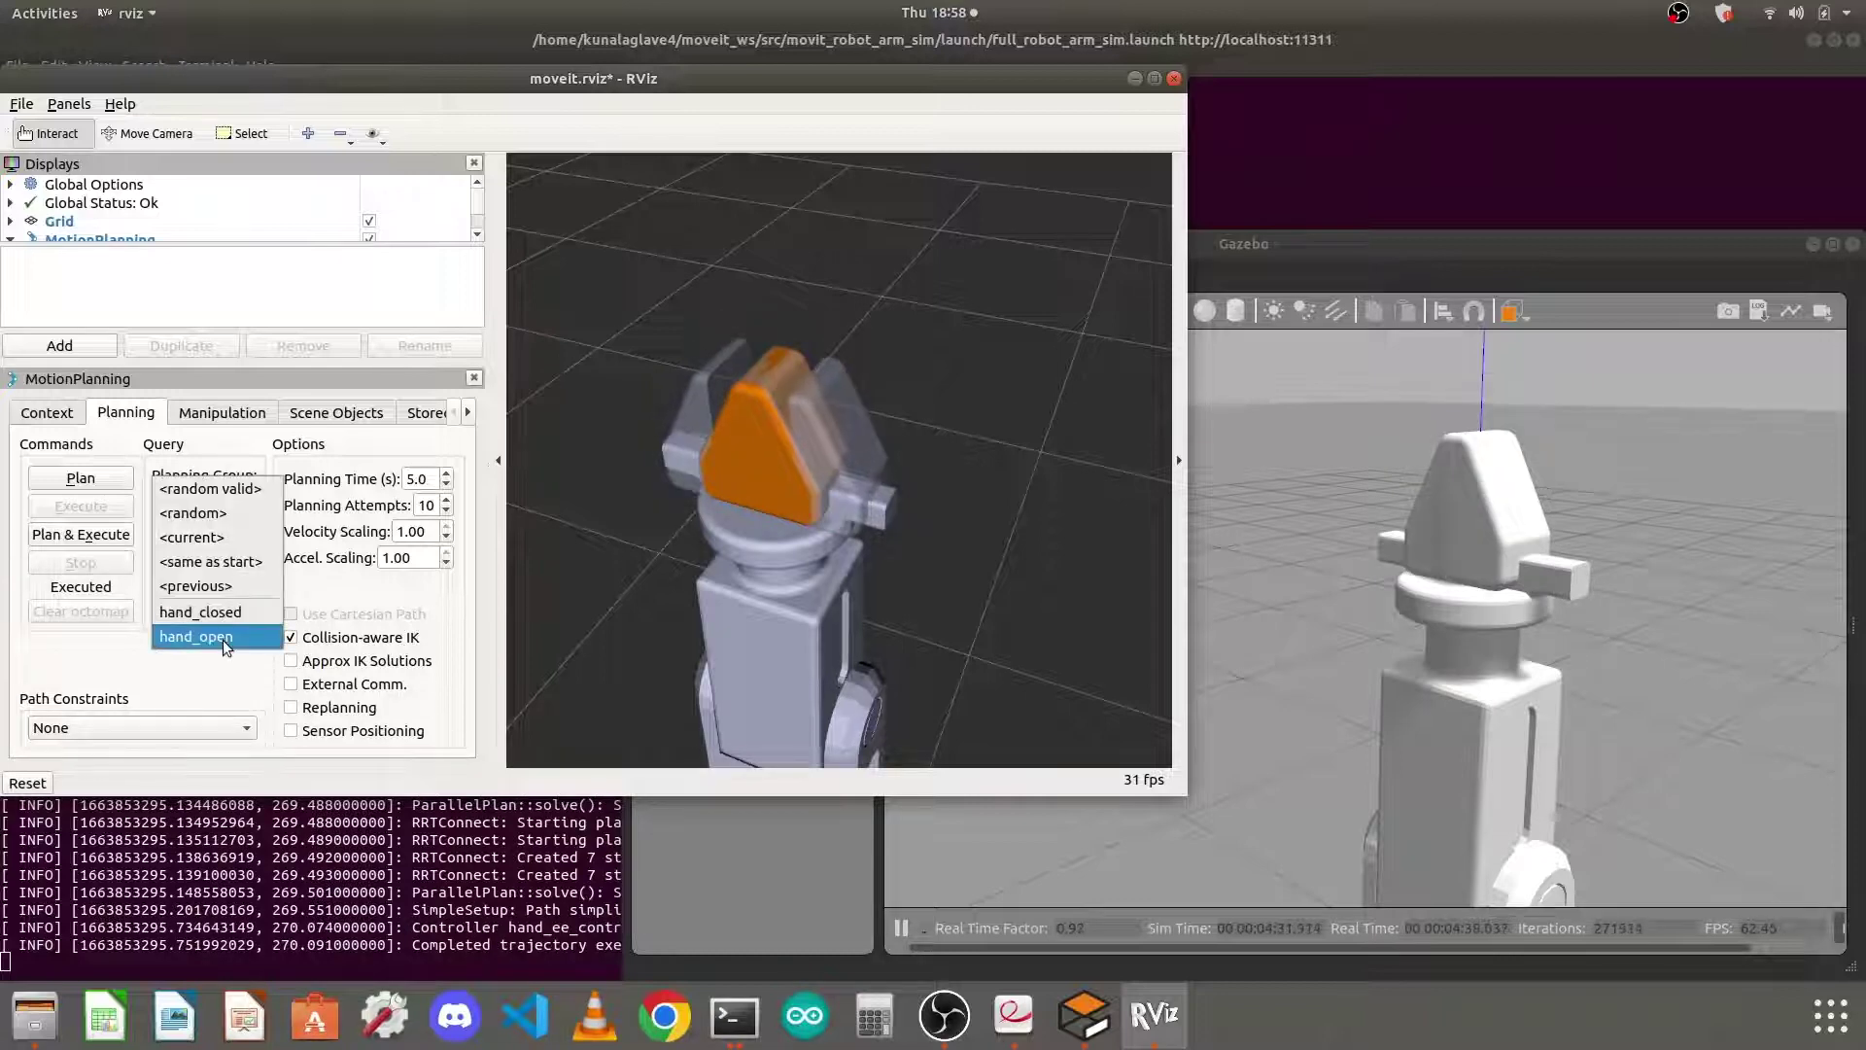
pyautogui.click(223, 636)
pyautogui.click(80, 535)
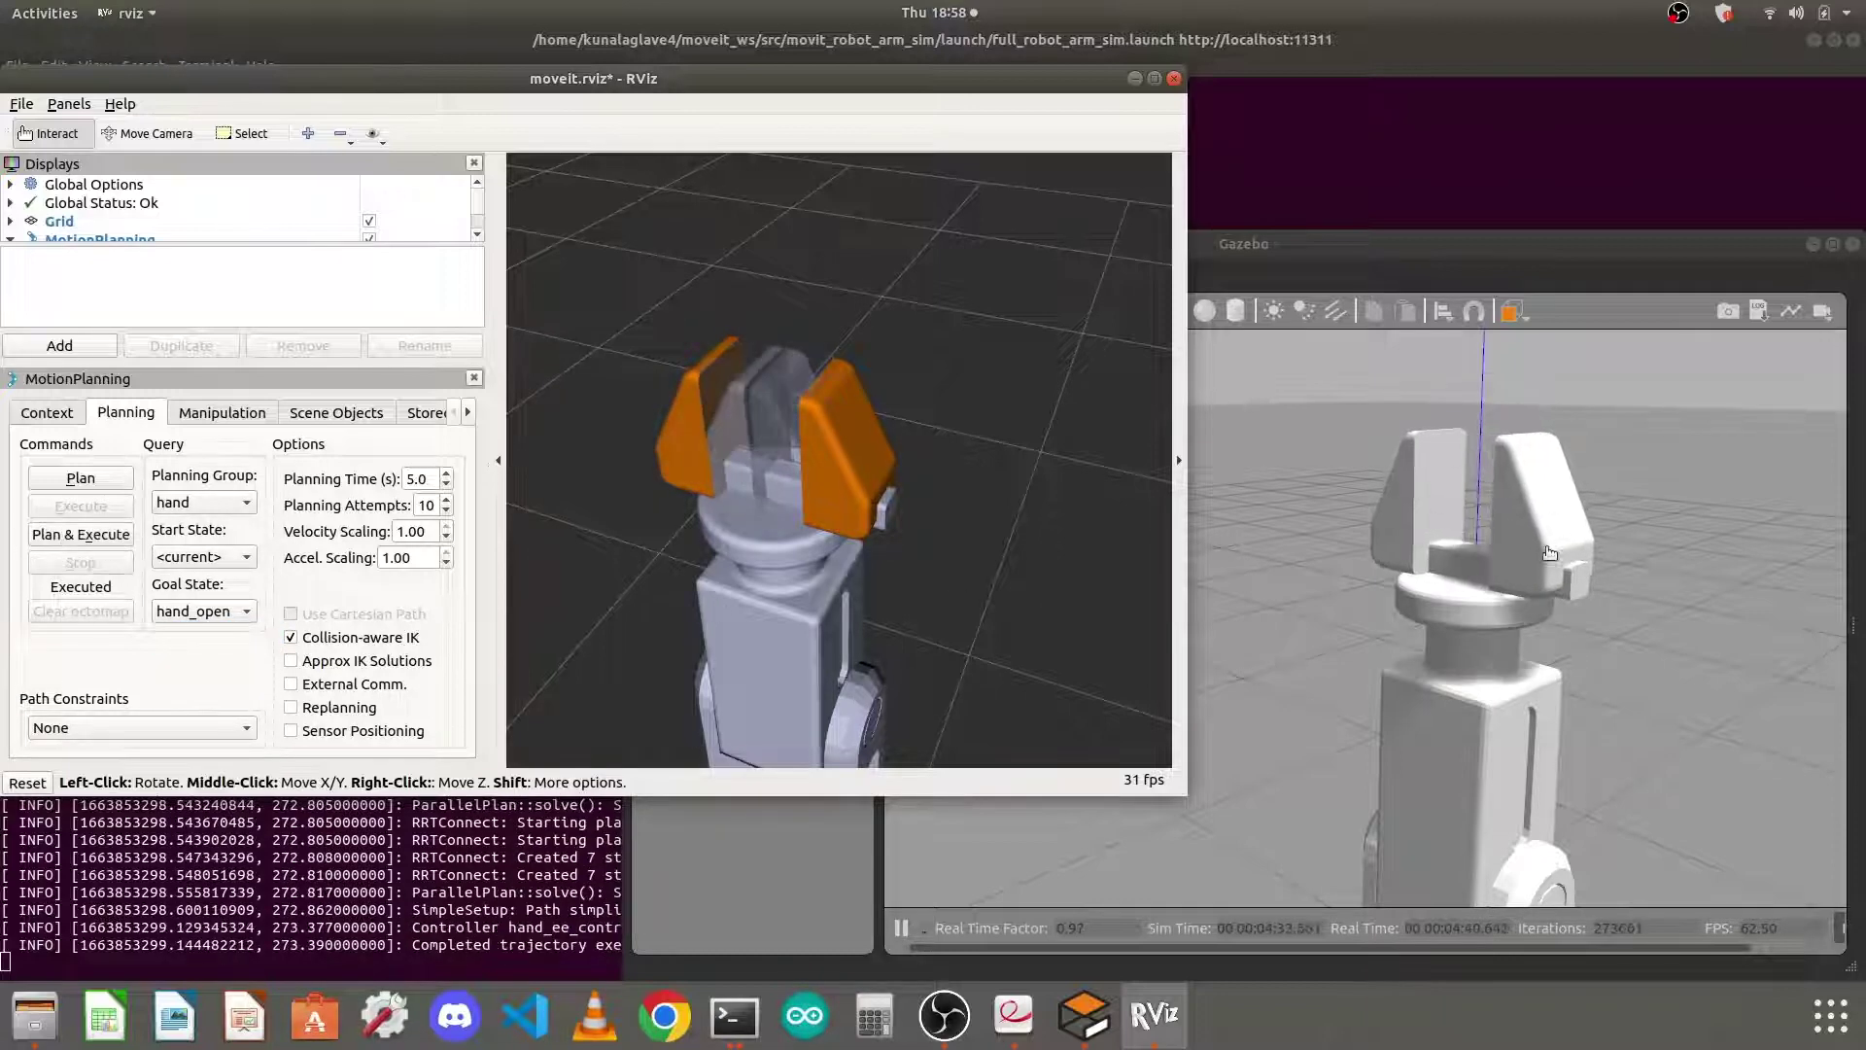
pyautogui.scroll(-5, 1534, 542)
# Zoom and orbit to show the whole arm, leaving the hand goal at hand_open
pyautogui.scroll(-2, 1533, 542)
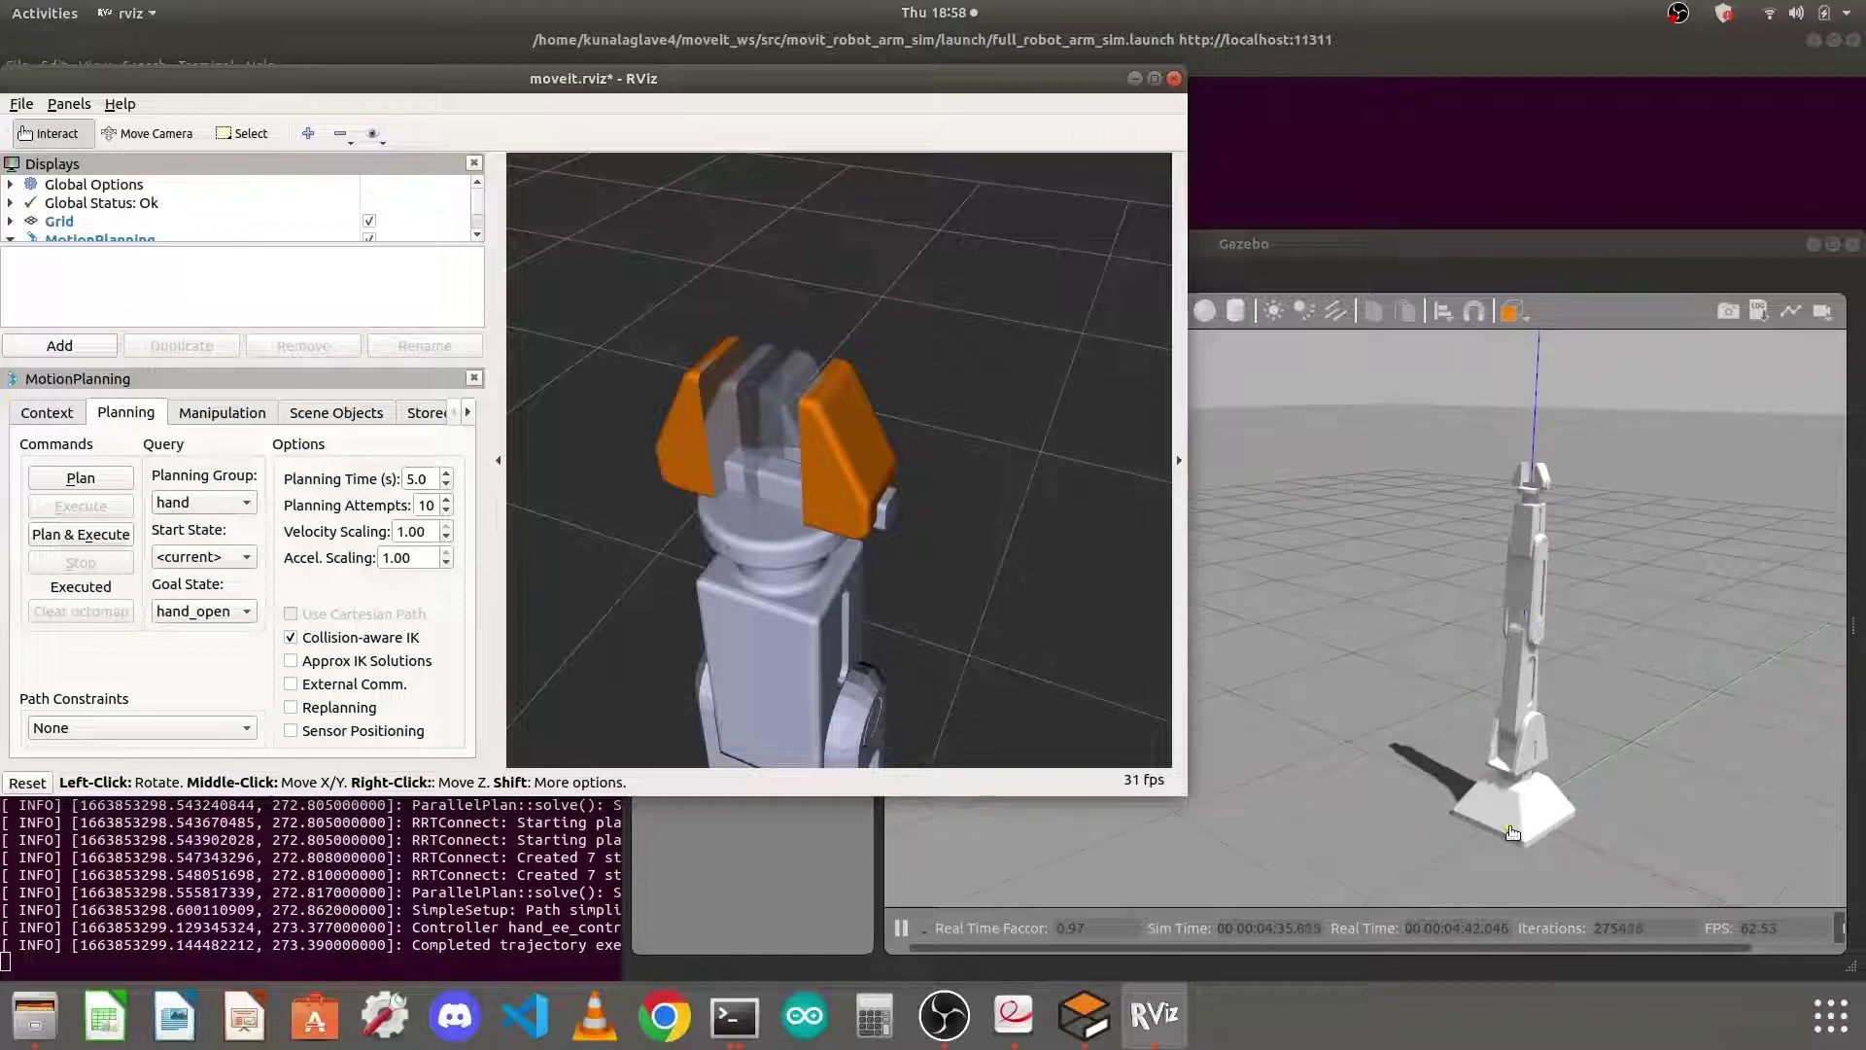
pyautogui.scroll(-8, 939, 446)
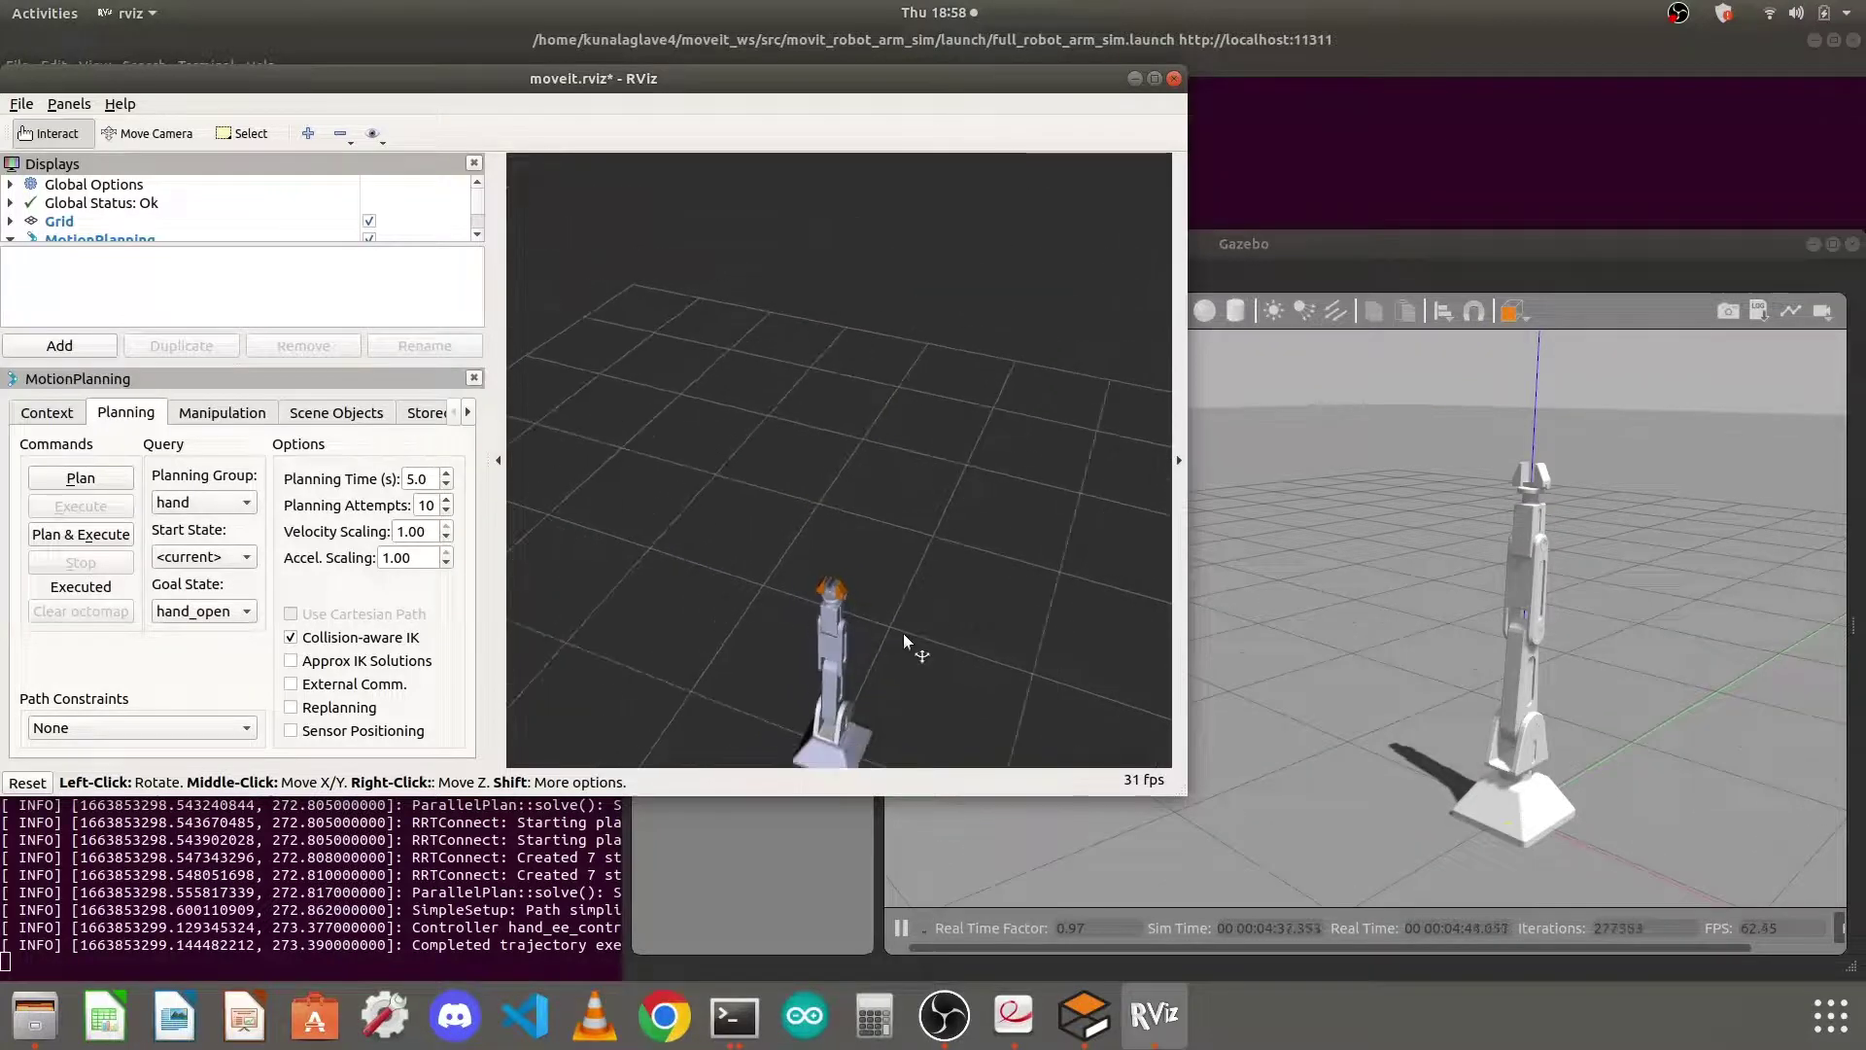
pyautogui.moveTo(902, 632); pyautogui.dragTo(971, 295)
pyautogui.moveTo(982, 700); pyautogui.dragTo(923, 630)
pyautogui.scroll(-5, 923, 627)
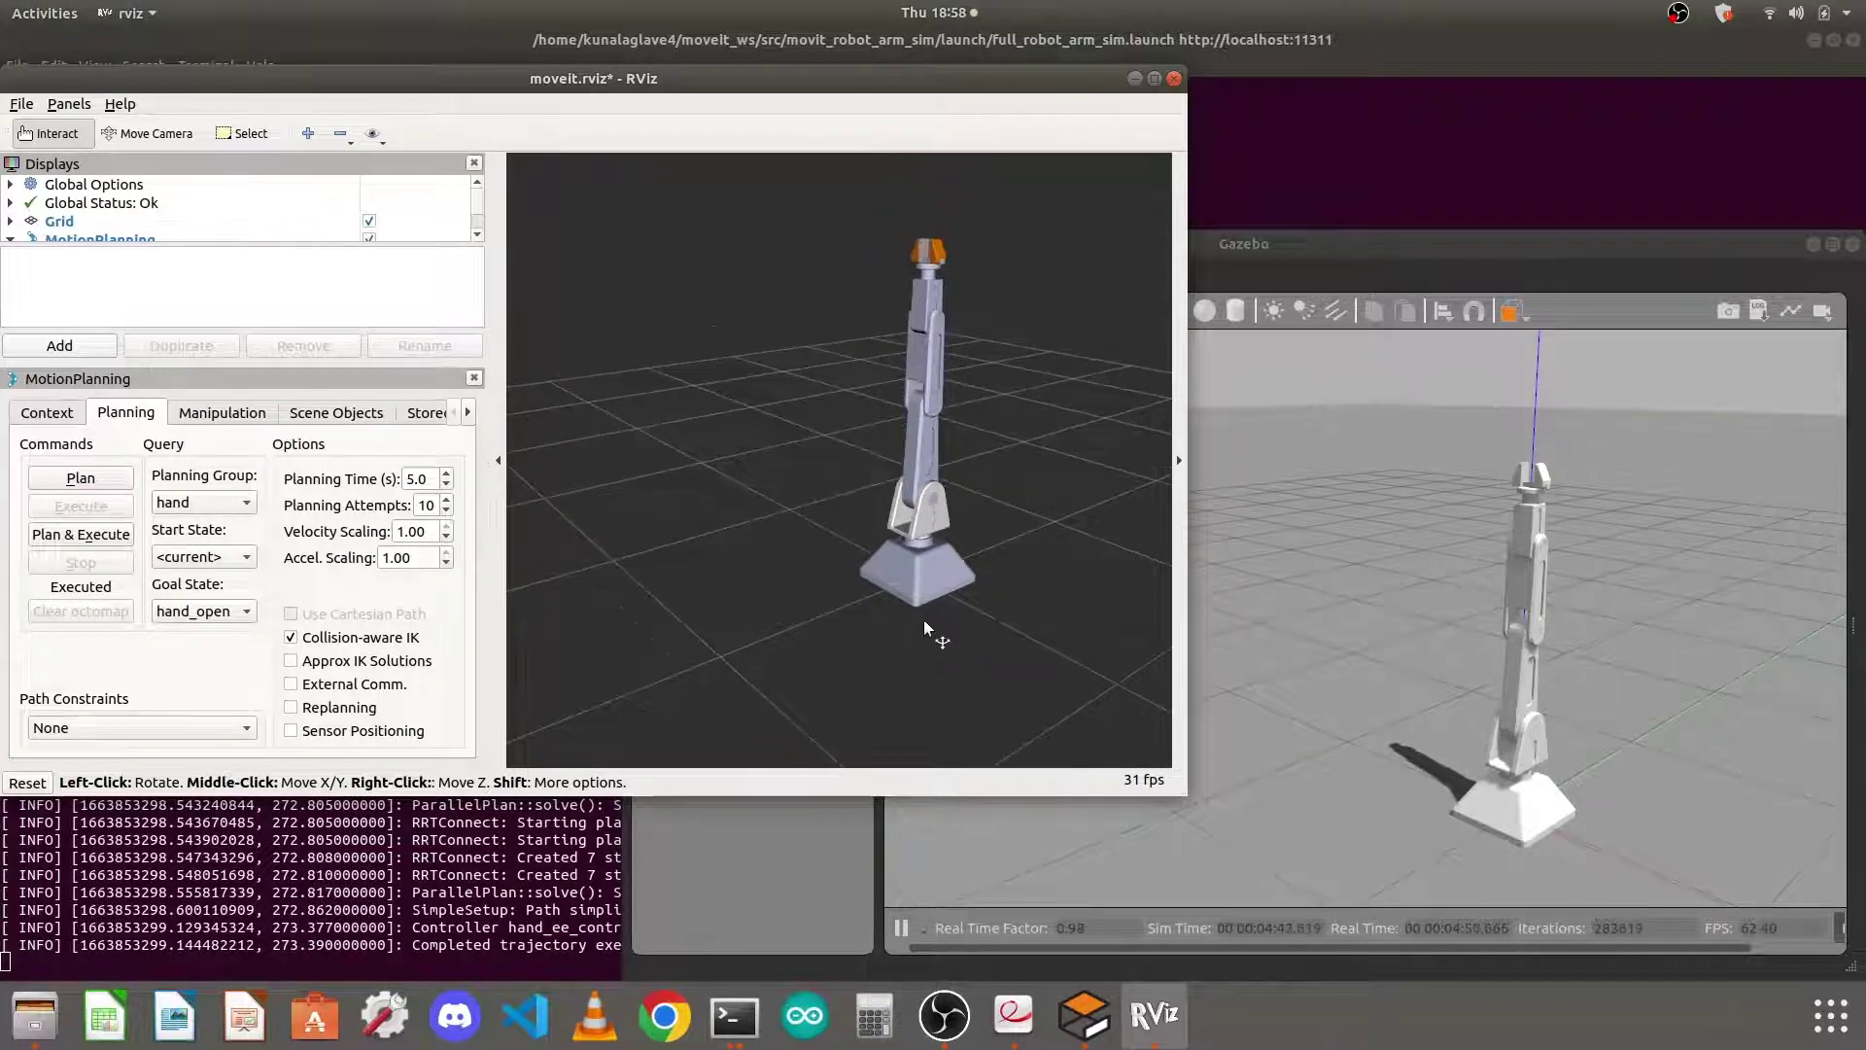
pyautogui.click(218, 613)
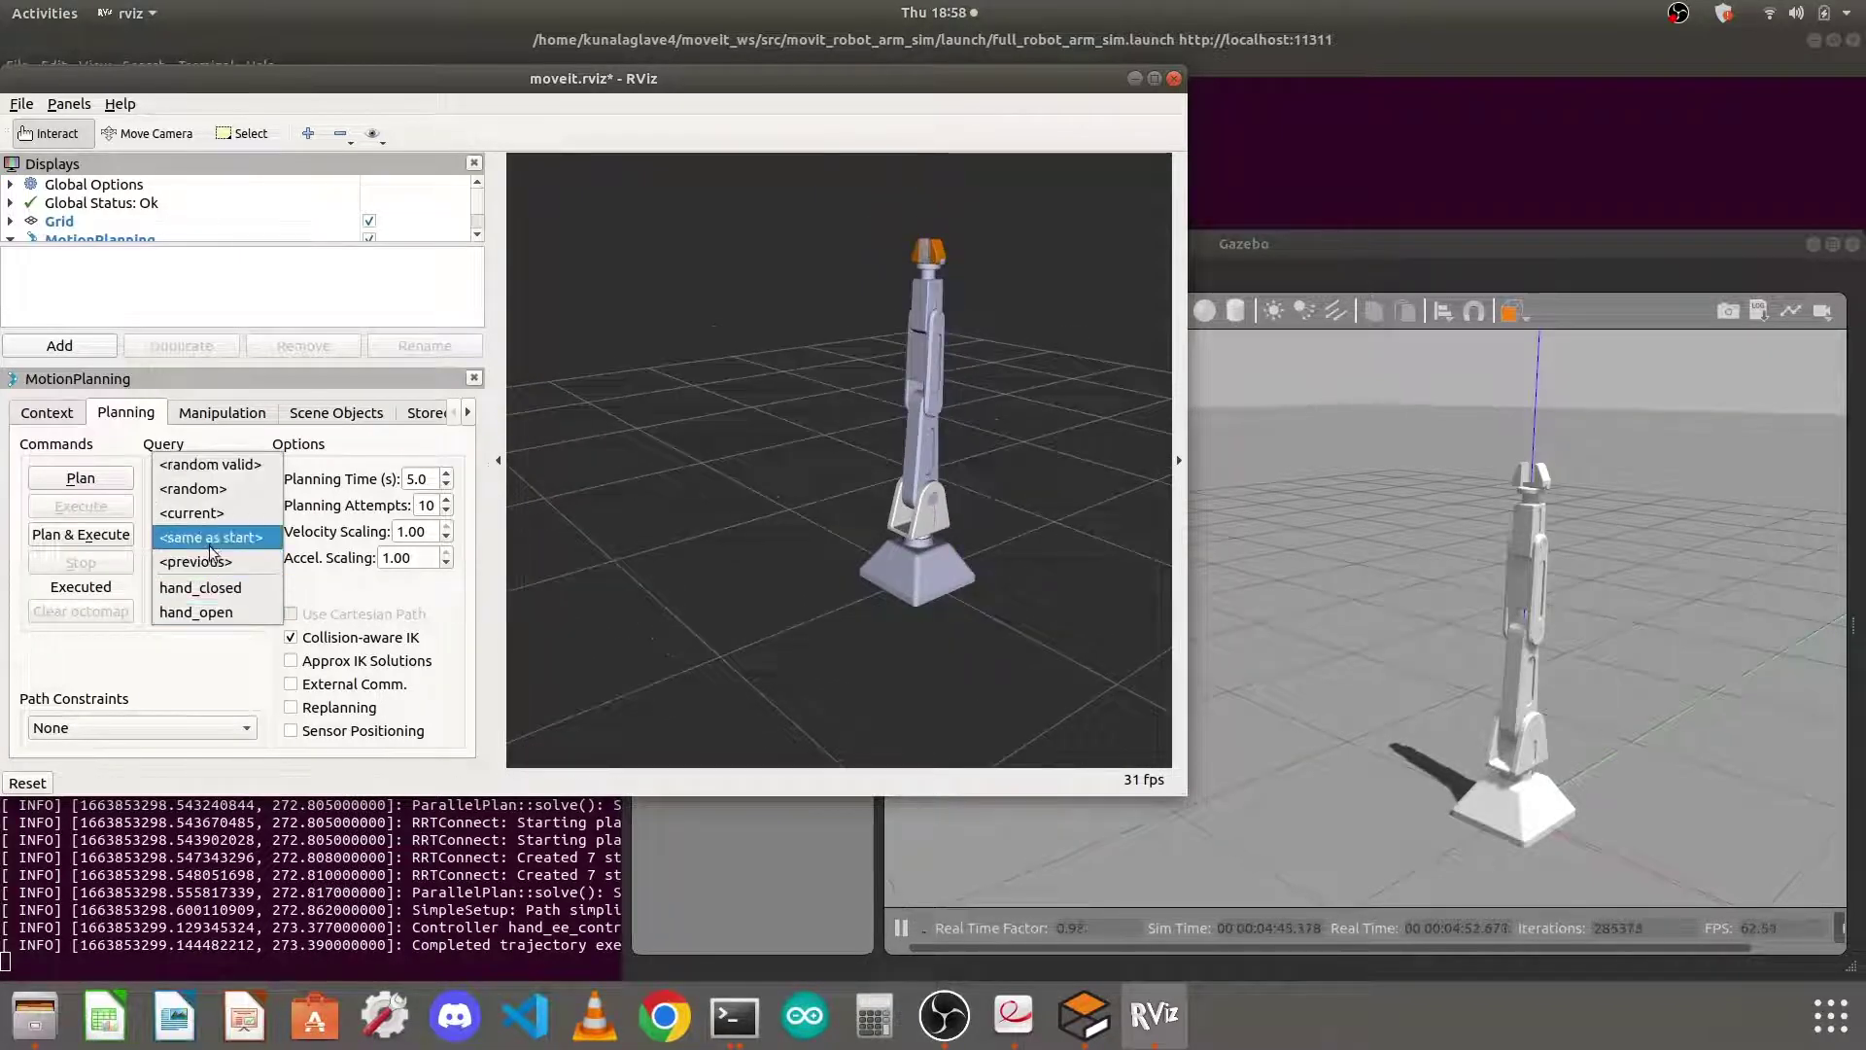
pyautogui.click(206, 612)
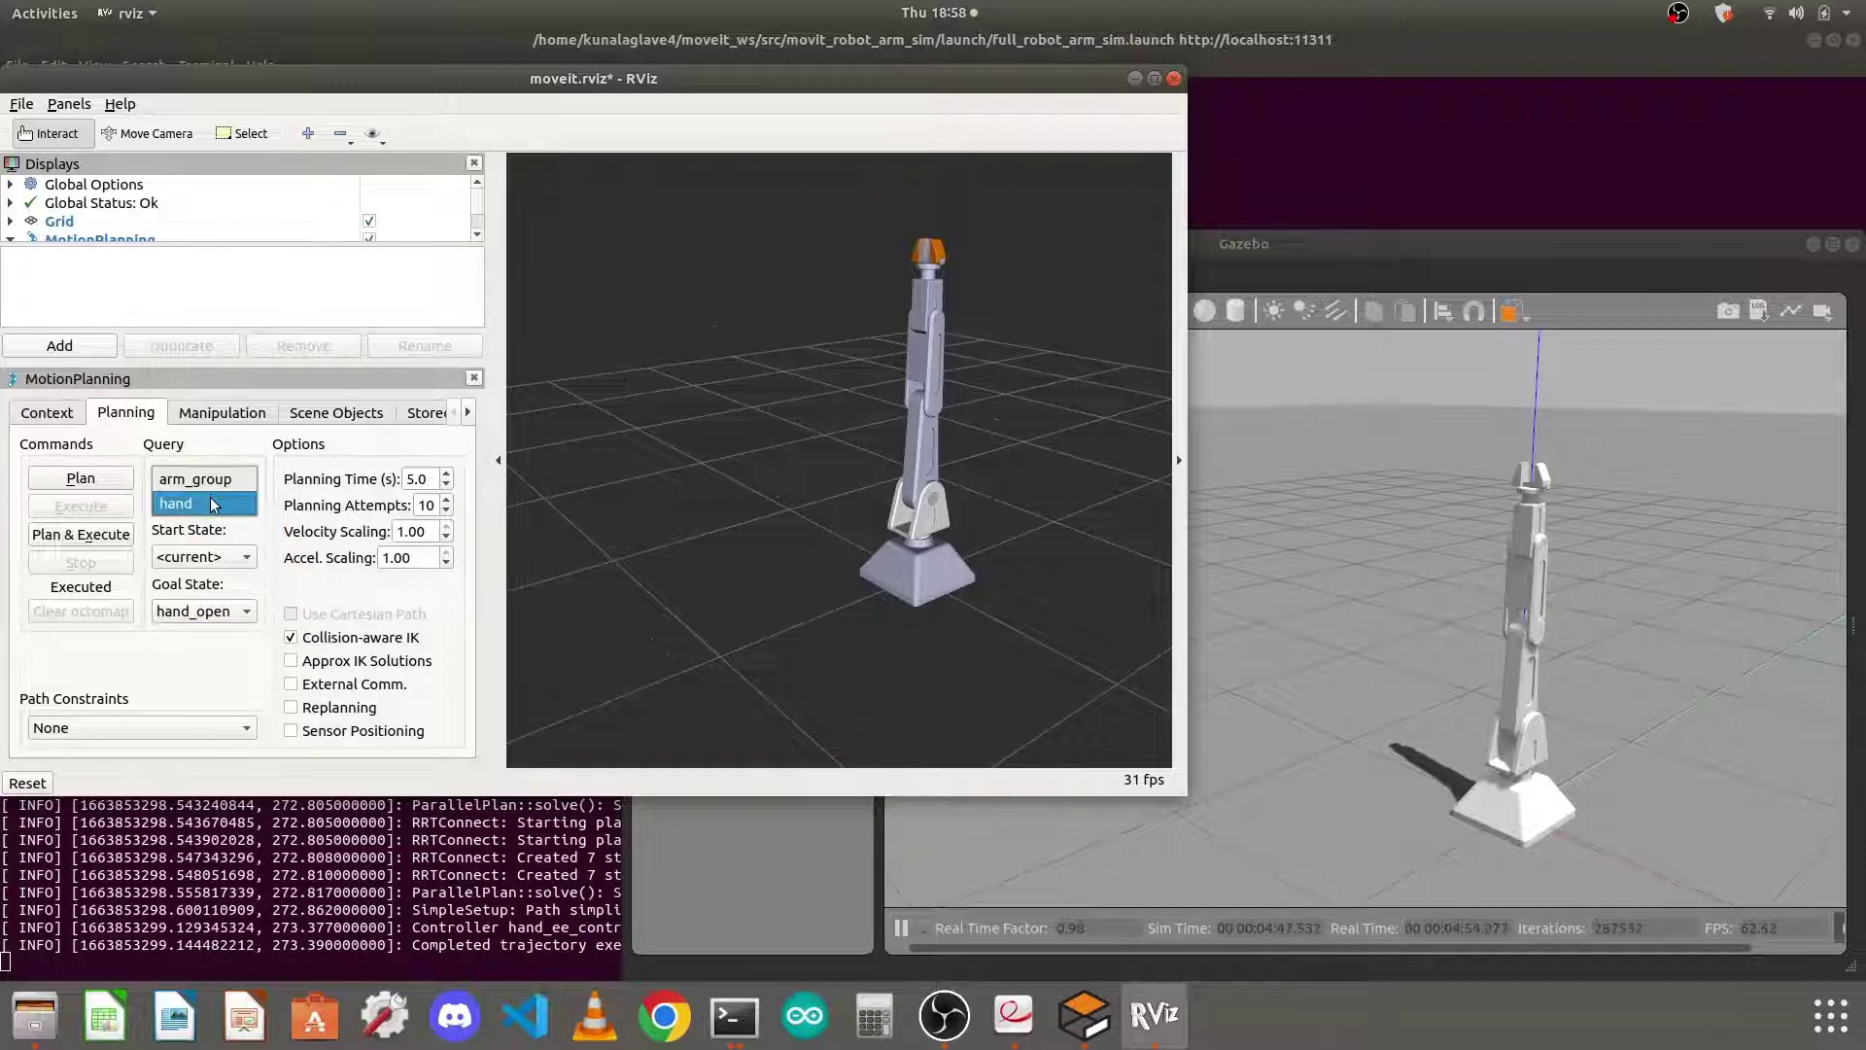
# Switch to arm_group and Plan & Execute the pick_object_pose goal
pyautogui.click(210, 480)
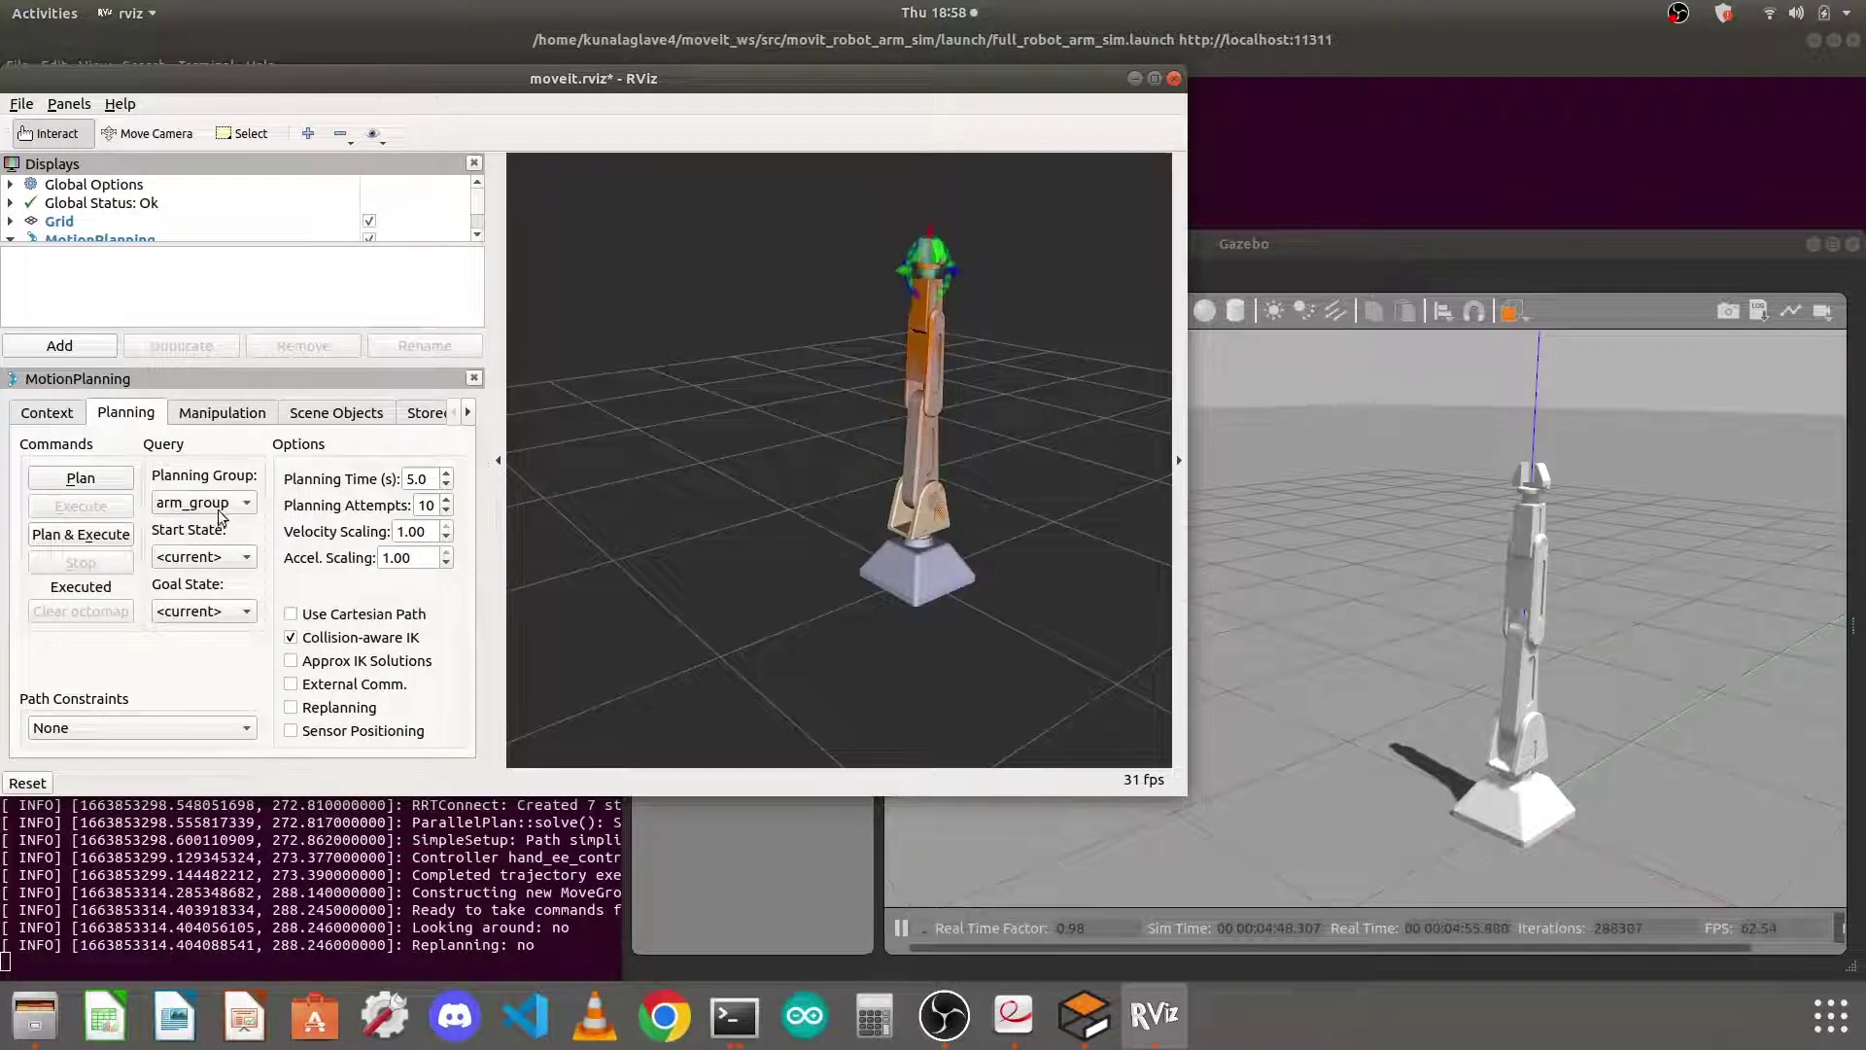
pyautogui.click(243, 614)
pyautogui.click(246, 737)
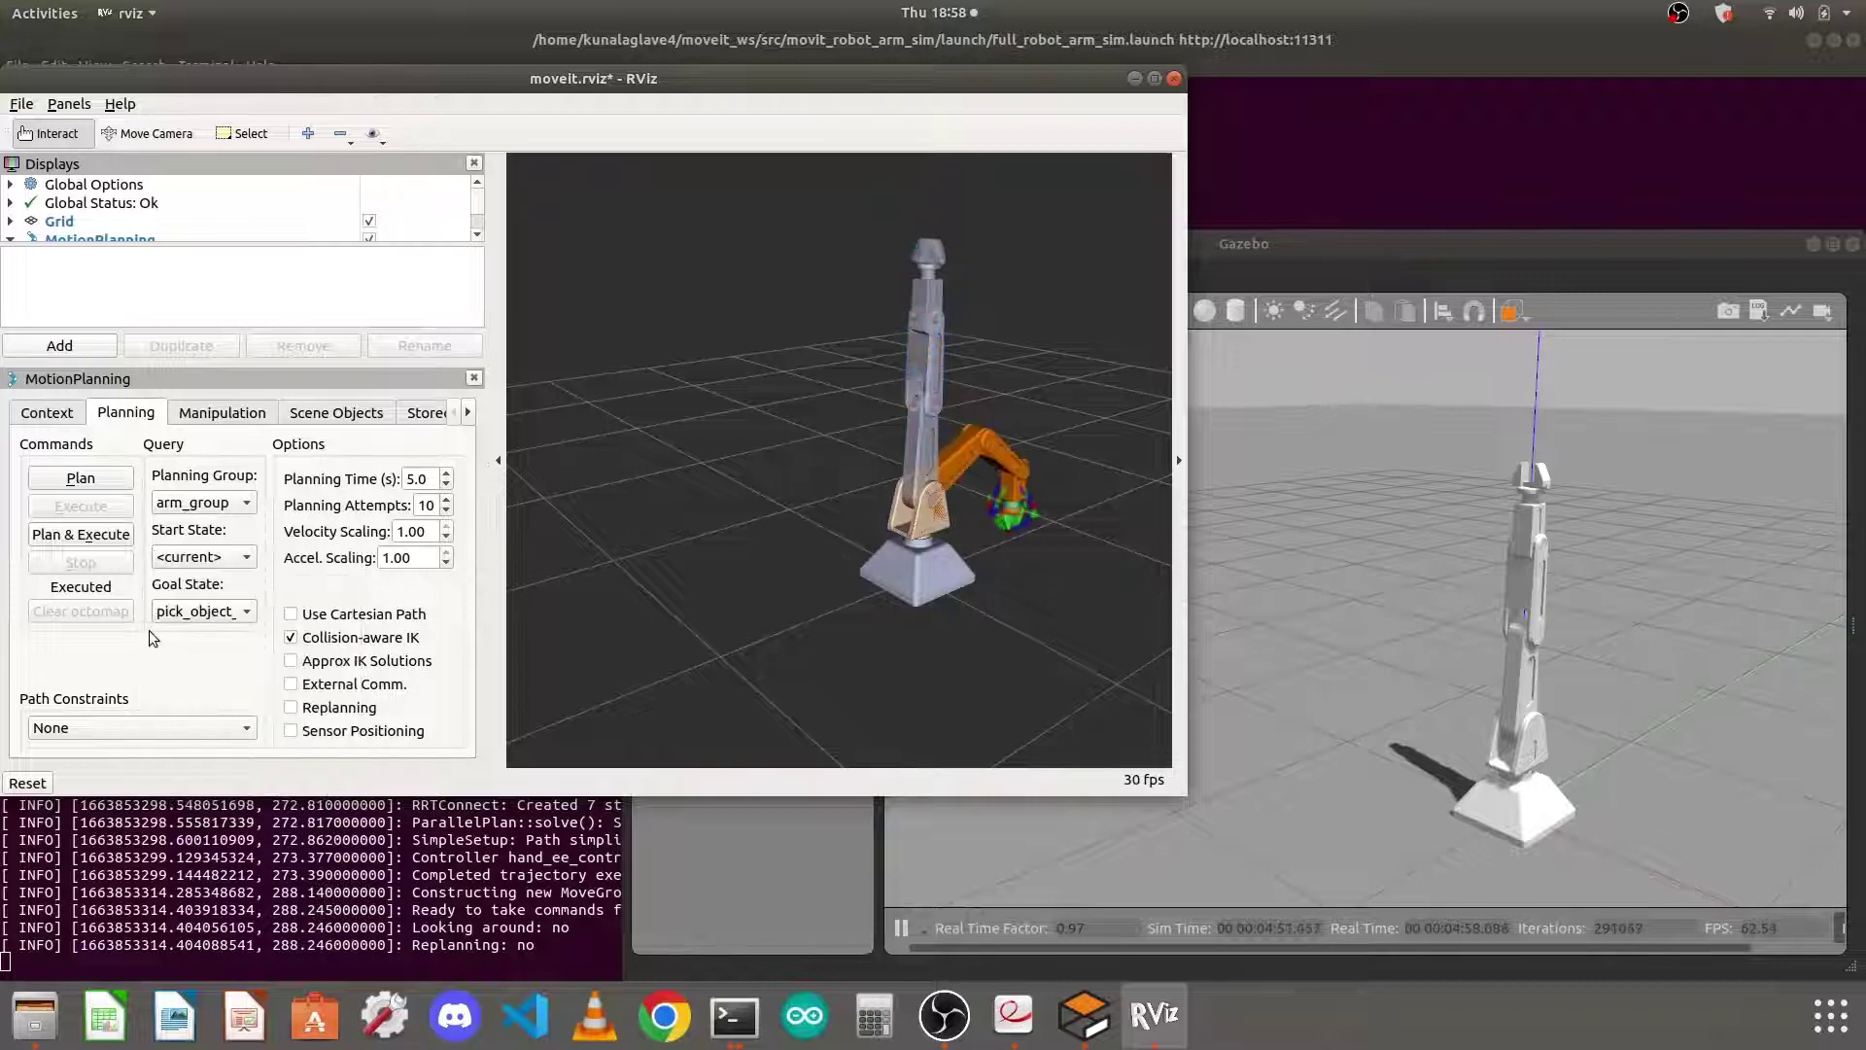
pyautogui.click(81, 536)
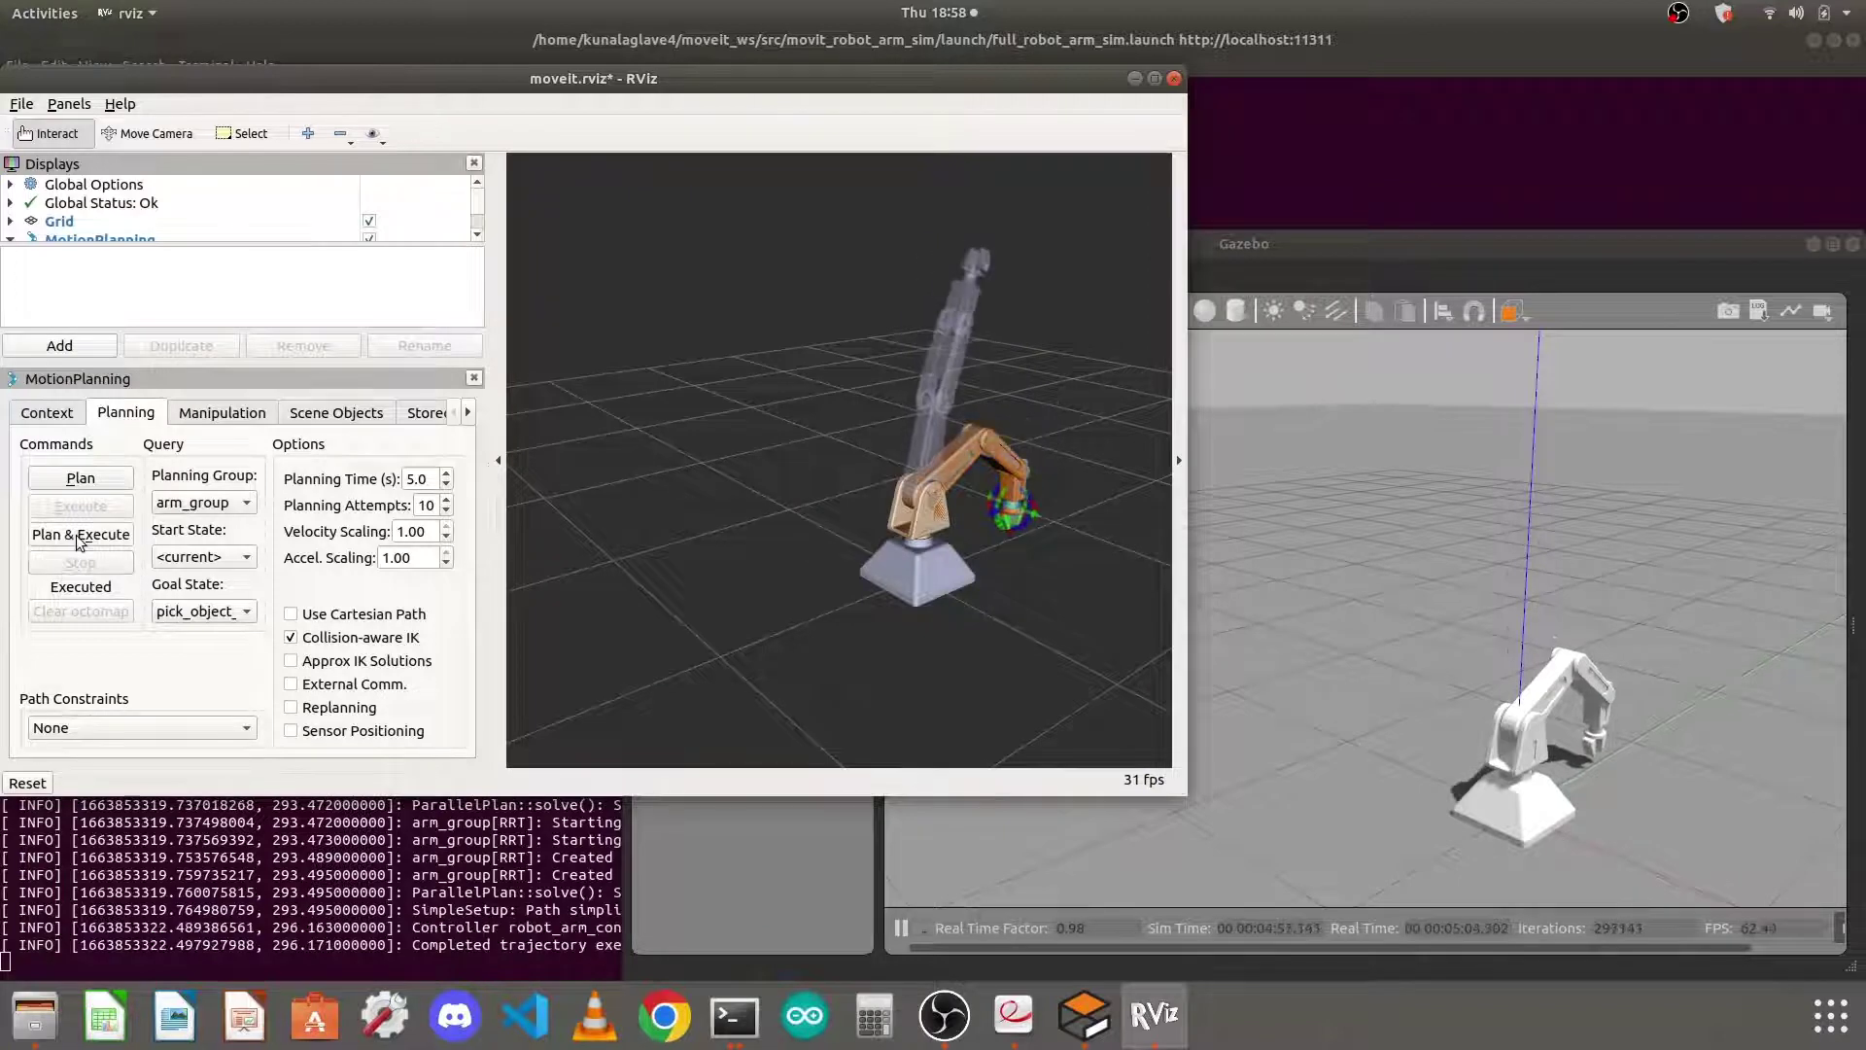
# Switch to the hand group and Plan & Execute hand_closed to grip the object
pyautogui.click(229, 504)
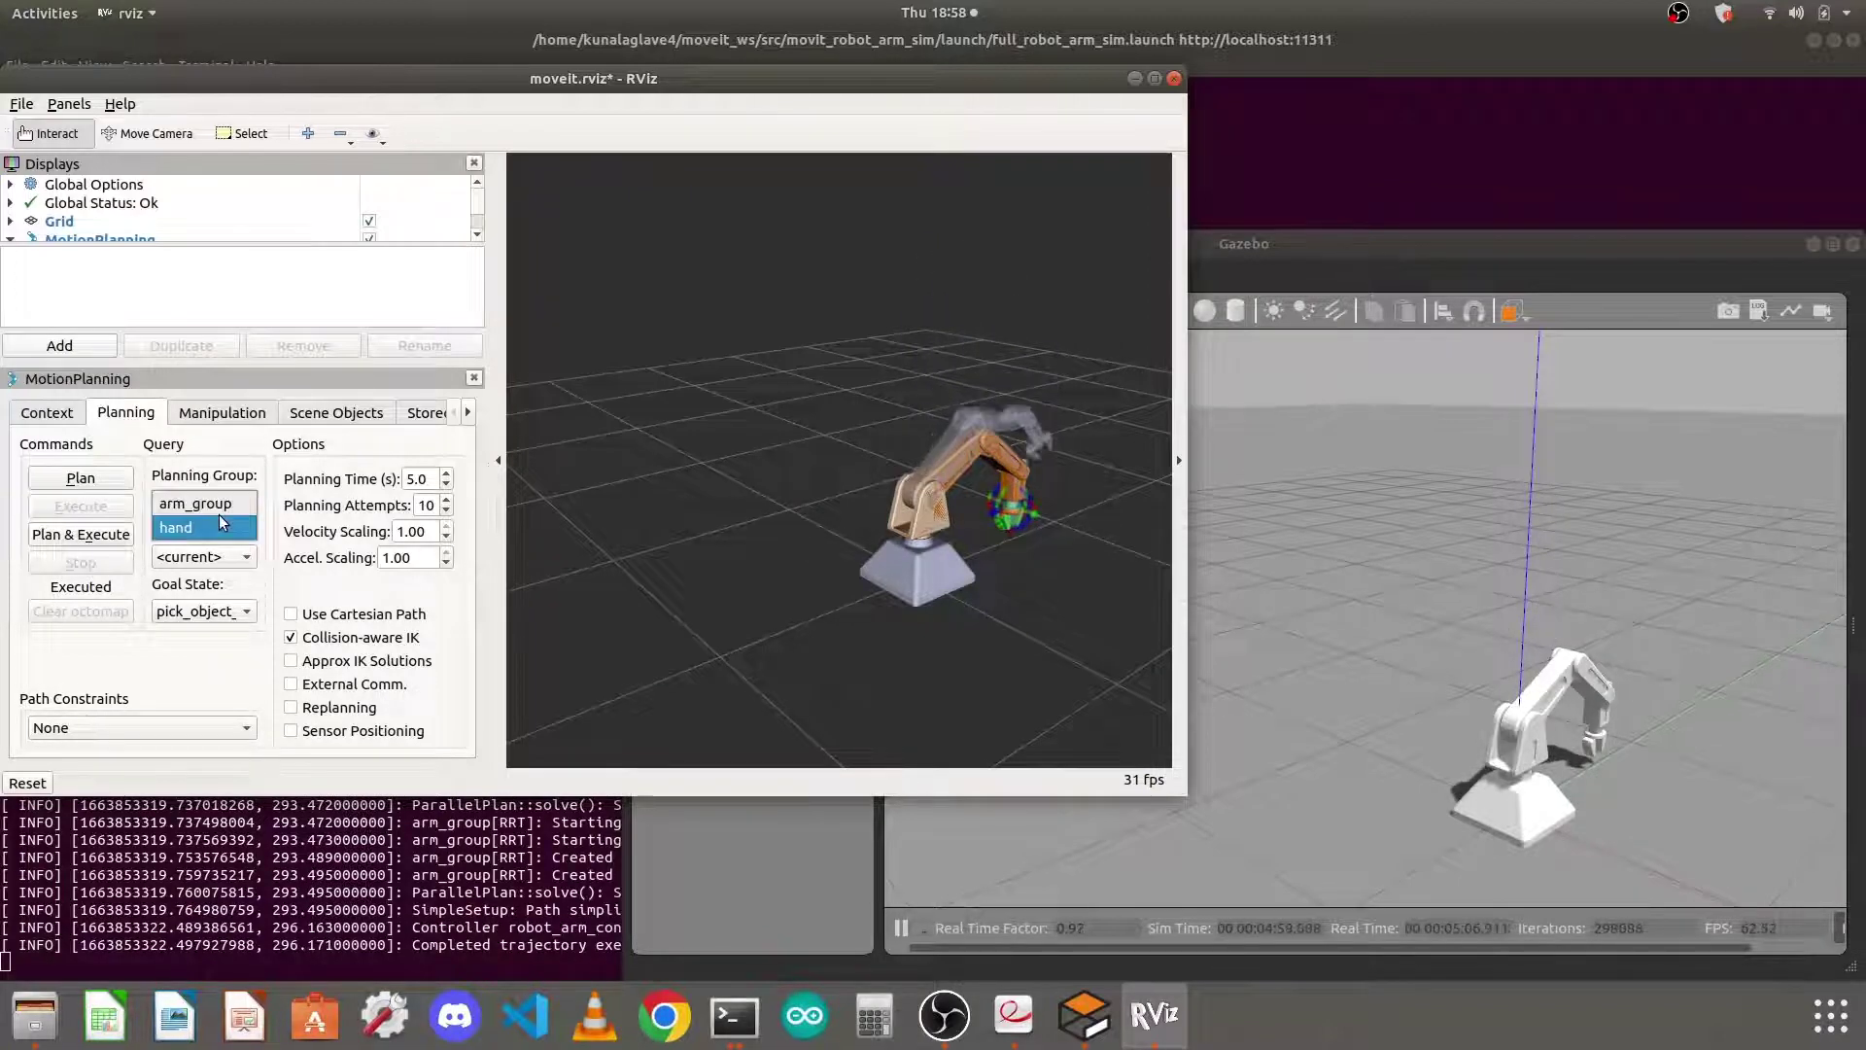
pyautogui.click(222, 523)
pyautogui.click(237, 622)
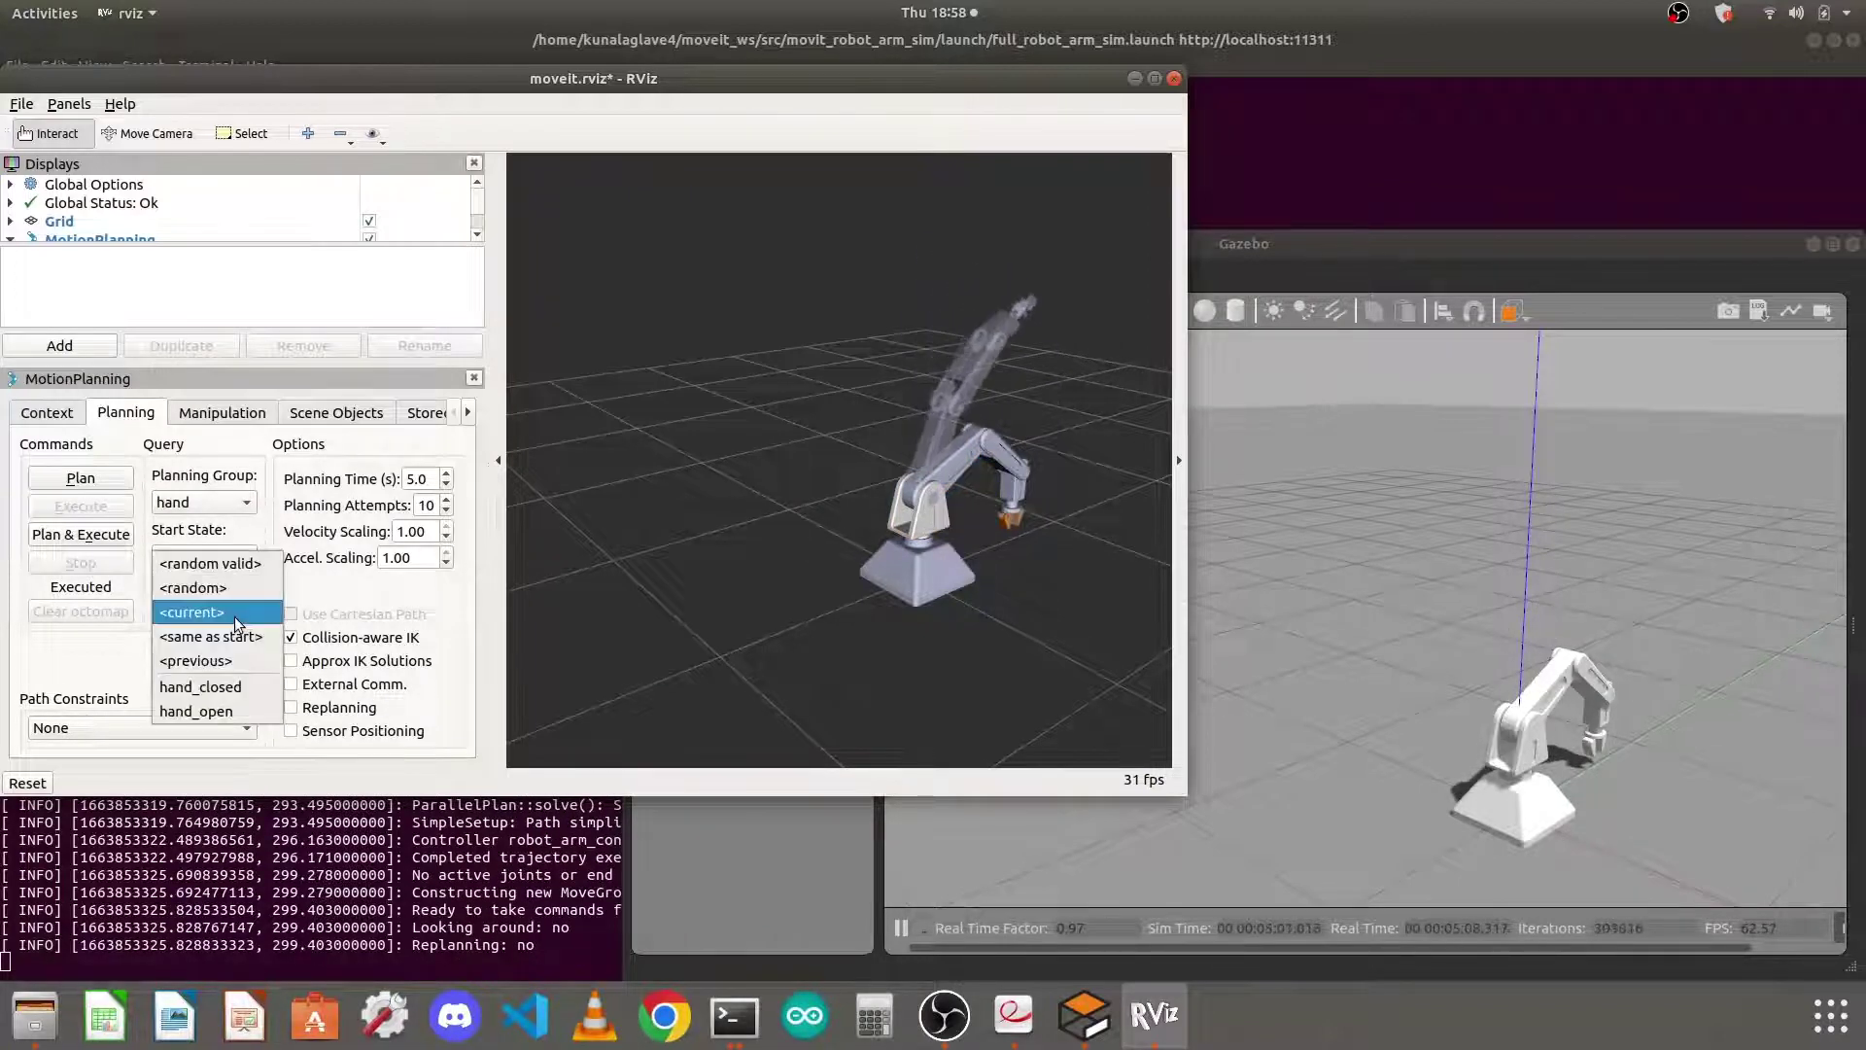
pyautogui.click(243, 688)
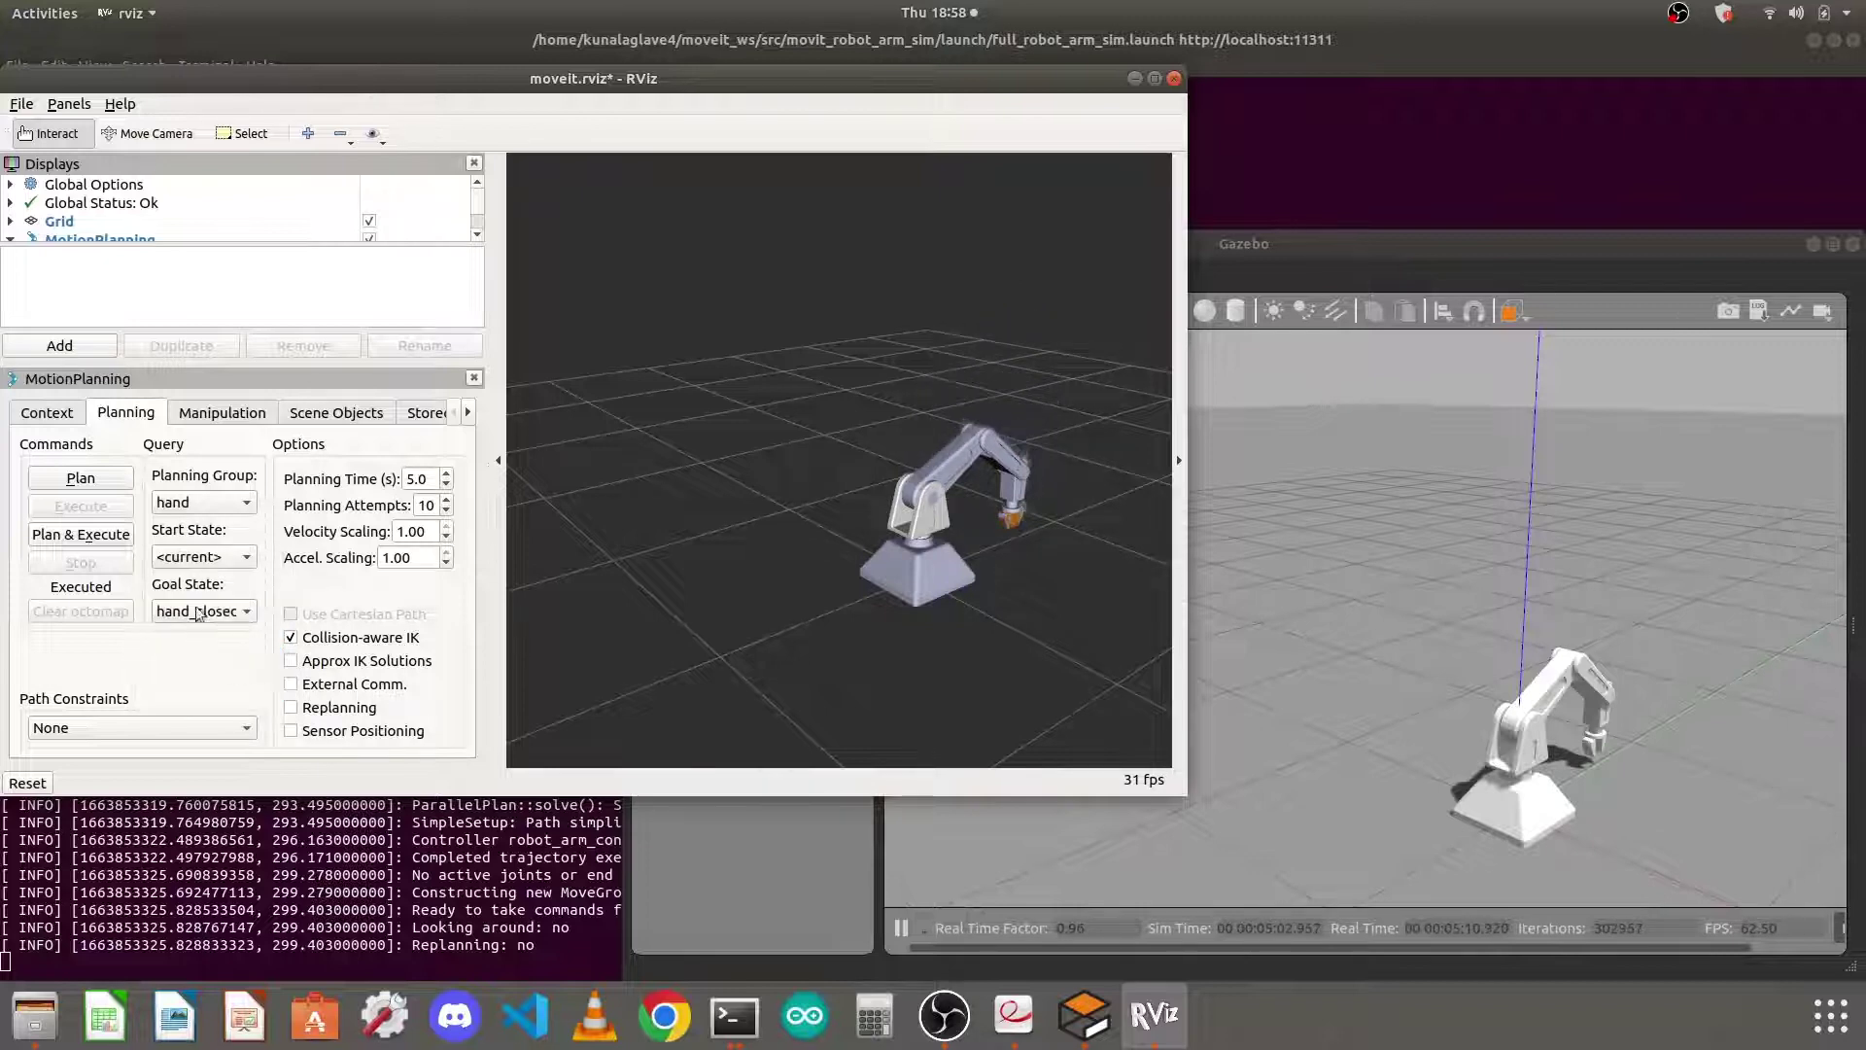
pyautogui.click(95, 536)
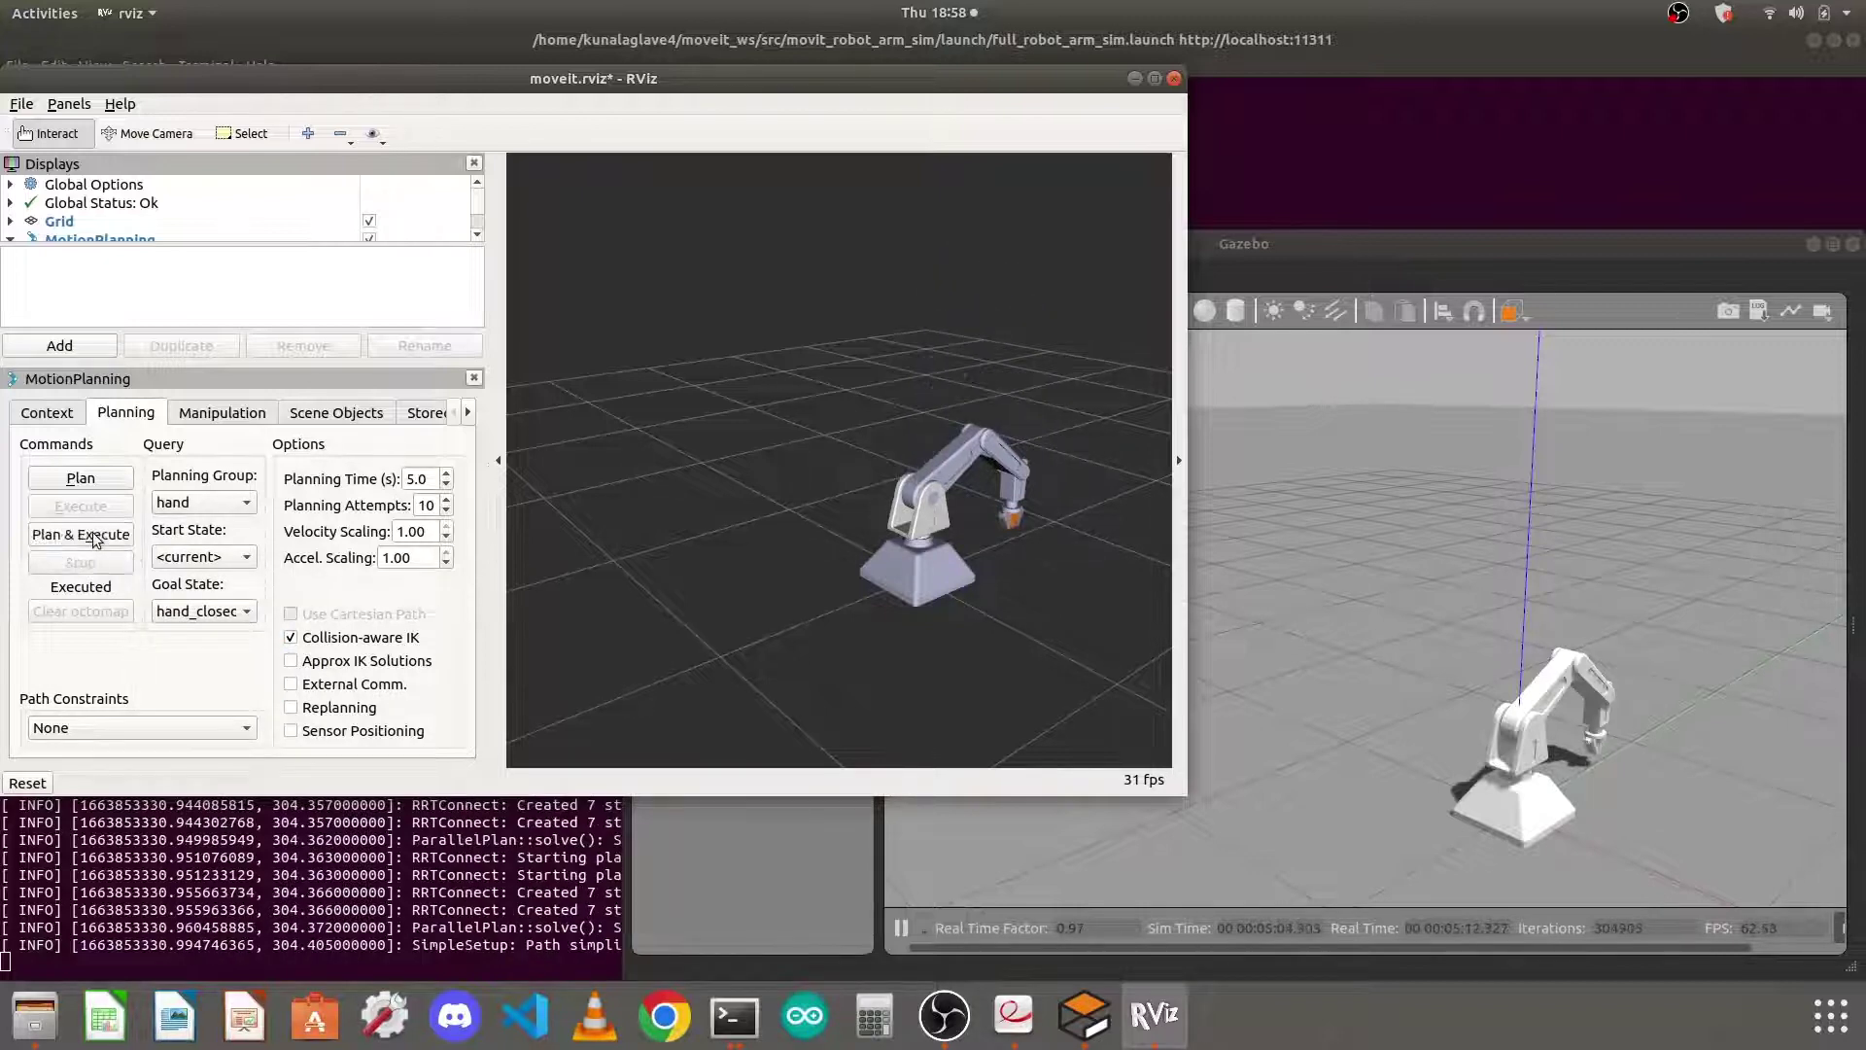
# Switch back to arm_group and Plan & Execute the place_object_opposit_pose goal
pyautogui.click(246, 611)
pyautogui.click(201, 509)
pyautogui.click(203, 503)
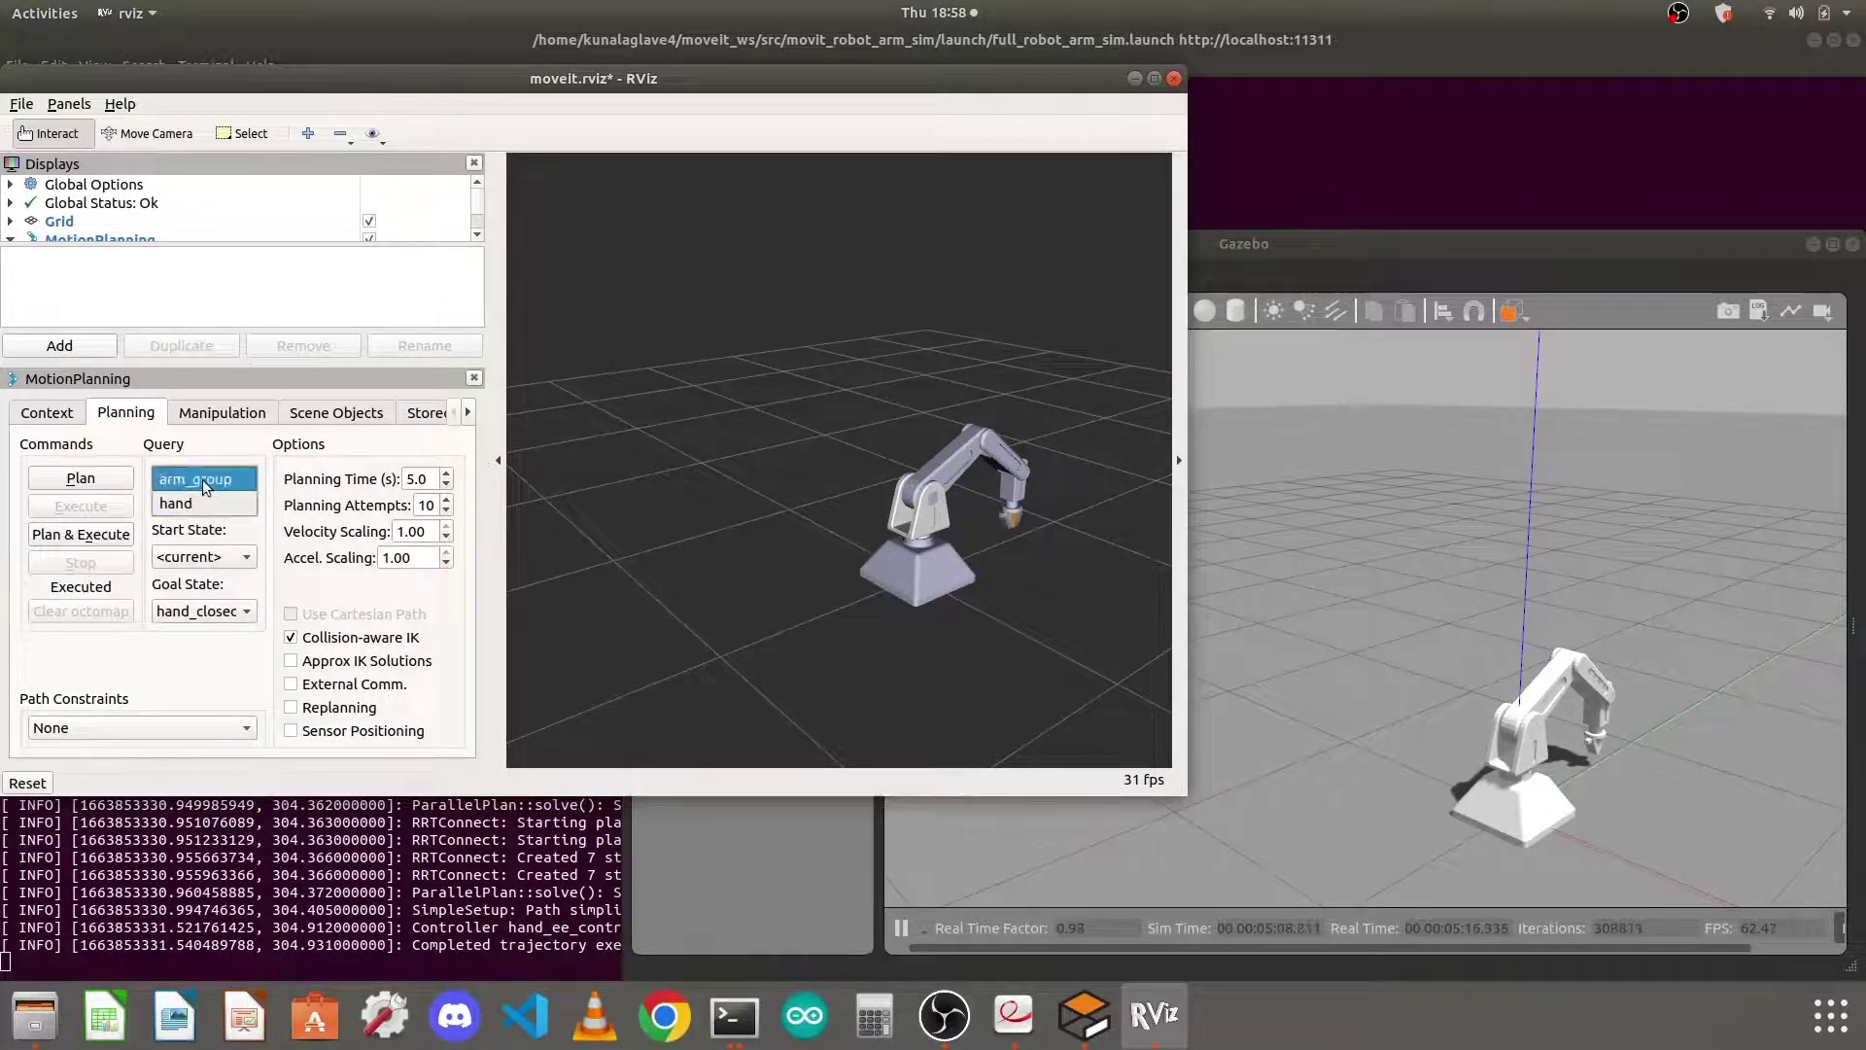
pyautogui.click(195, 478)
pyautogui.click(226, 609)
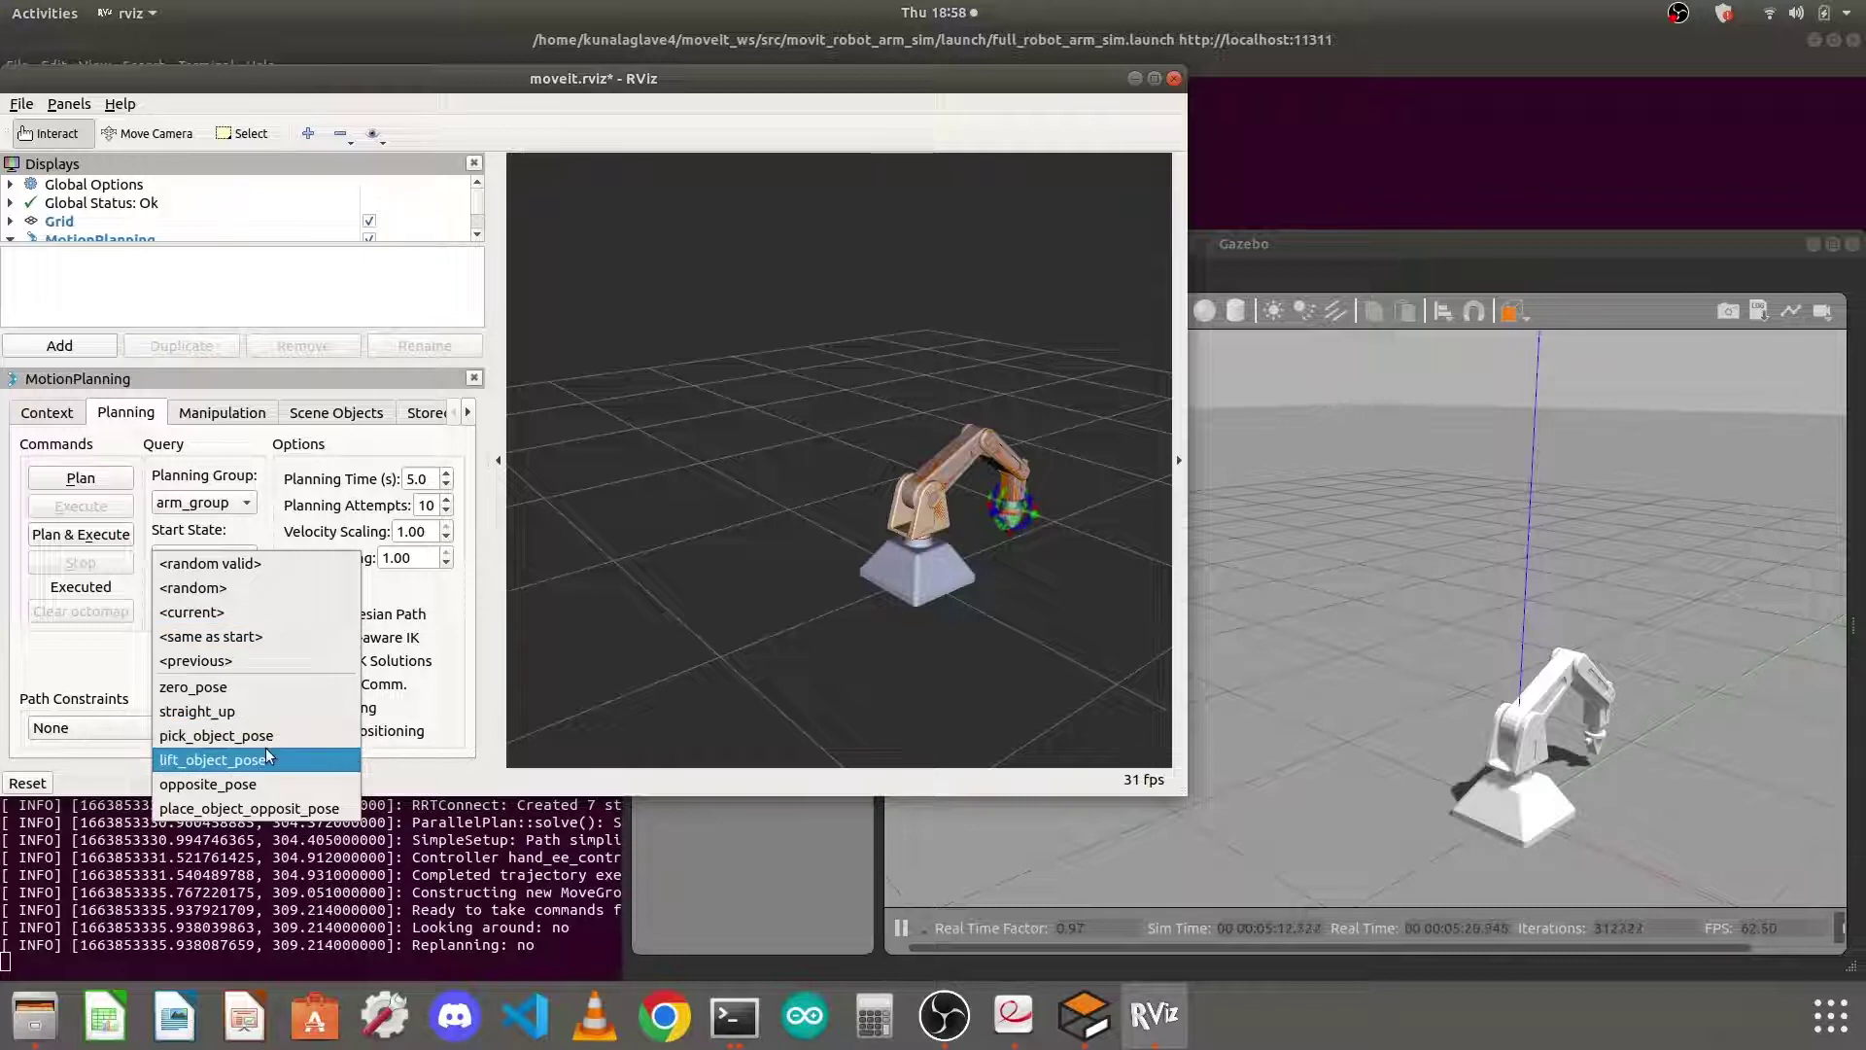
pyautogui.click(311, 810)
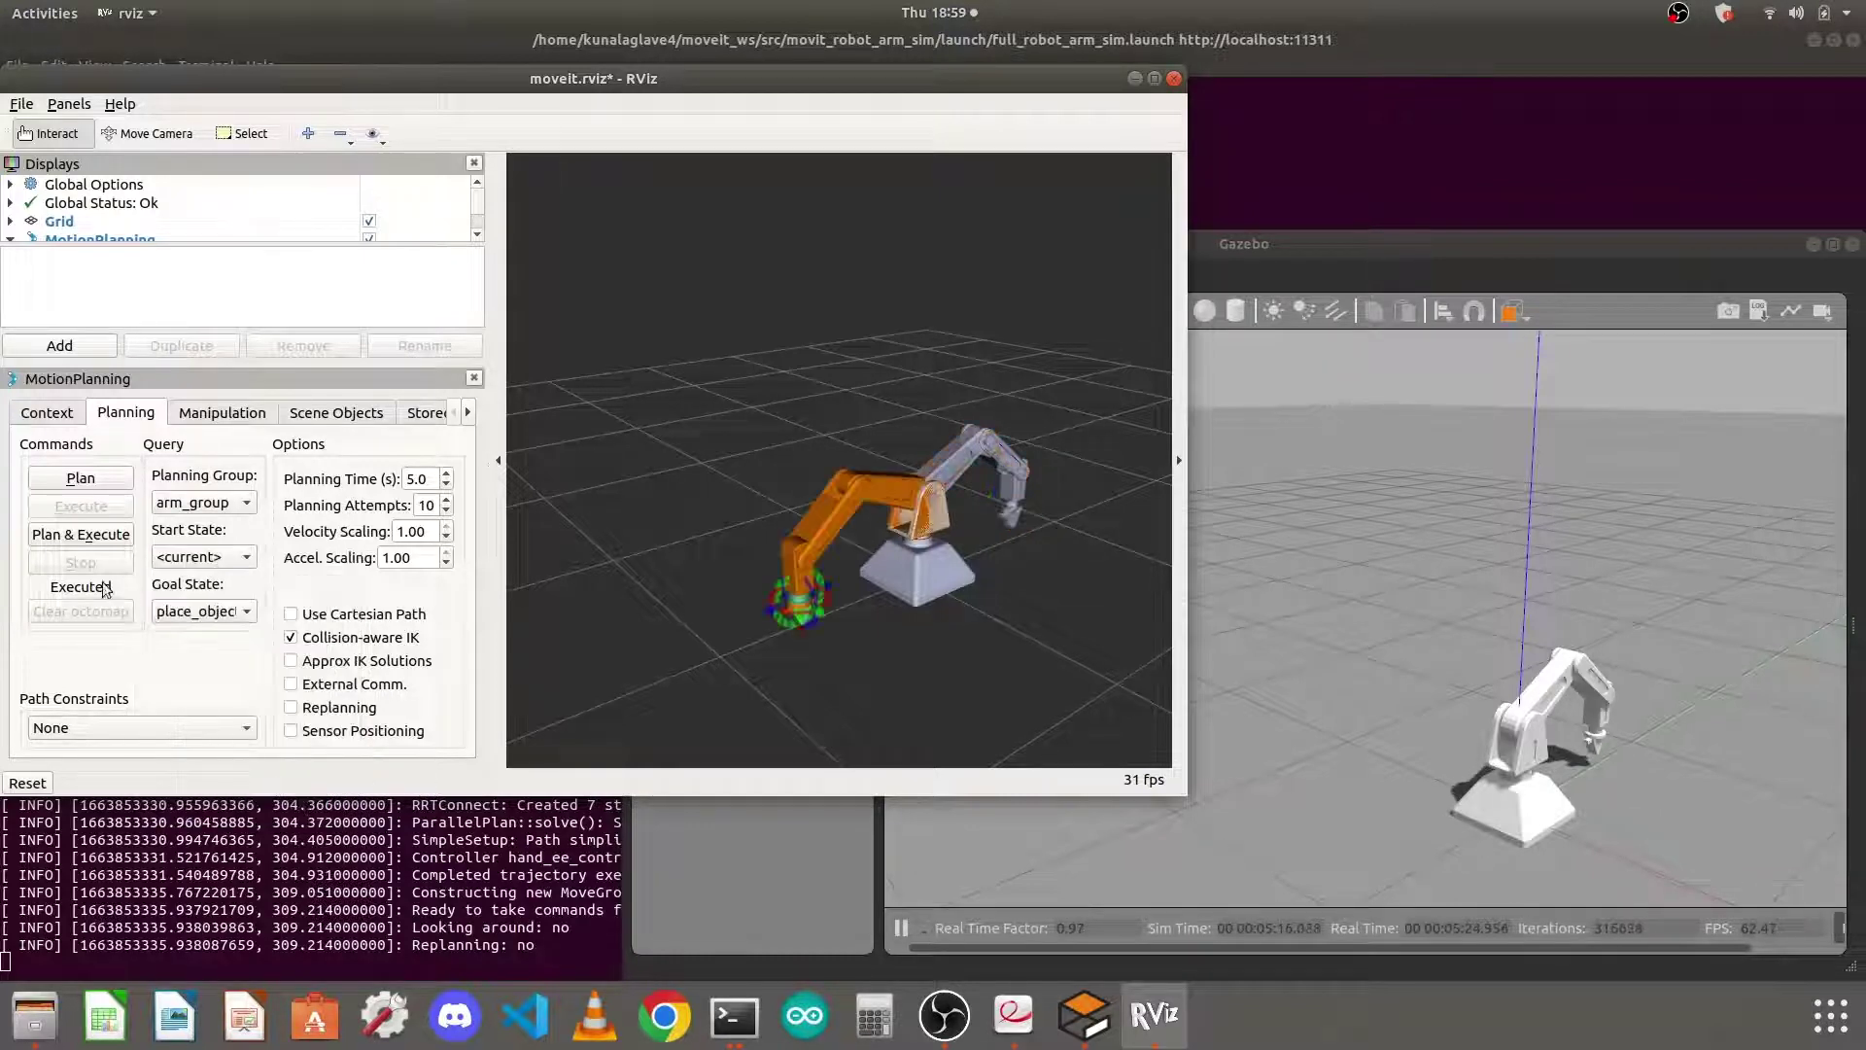
pyautogui.click(66, 539)
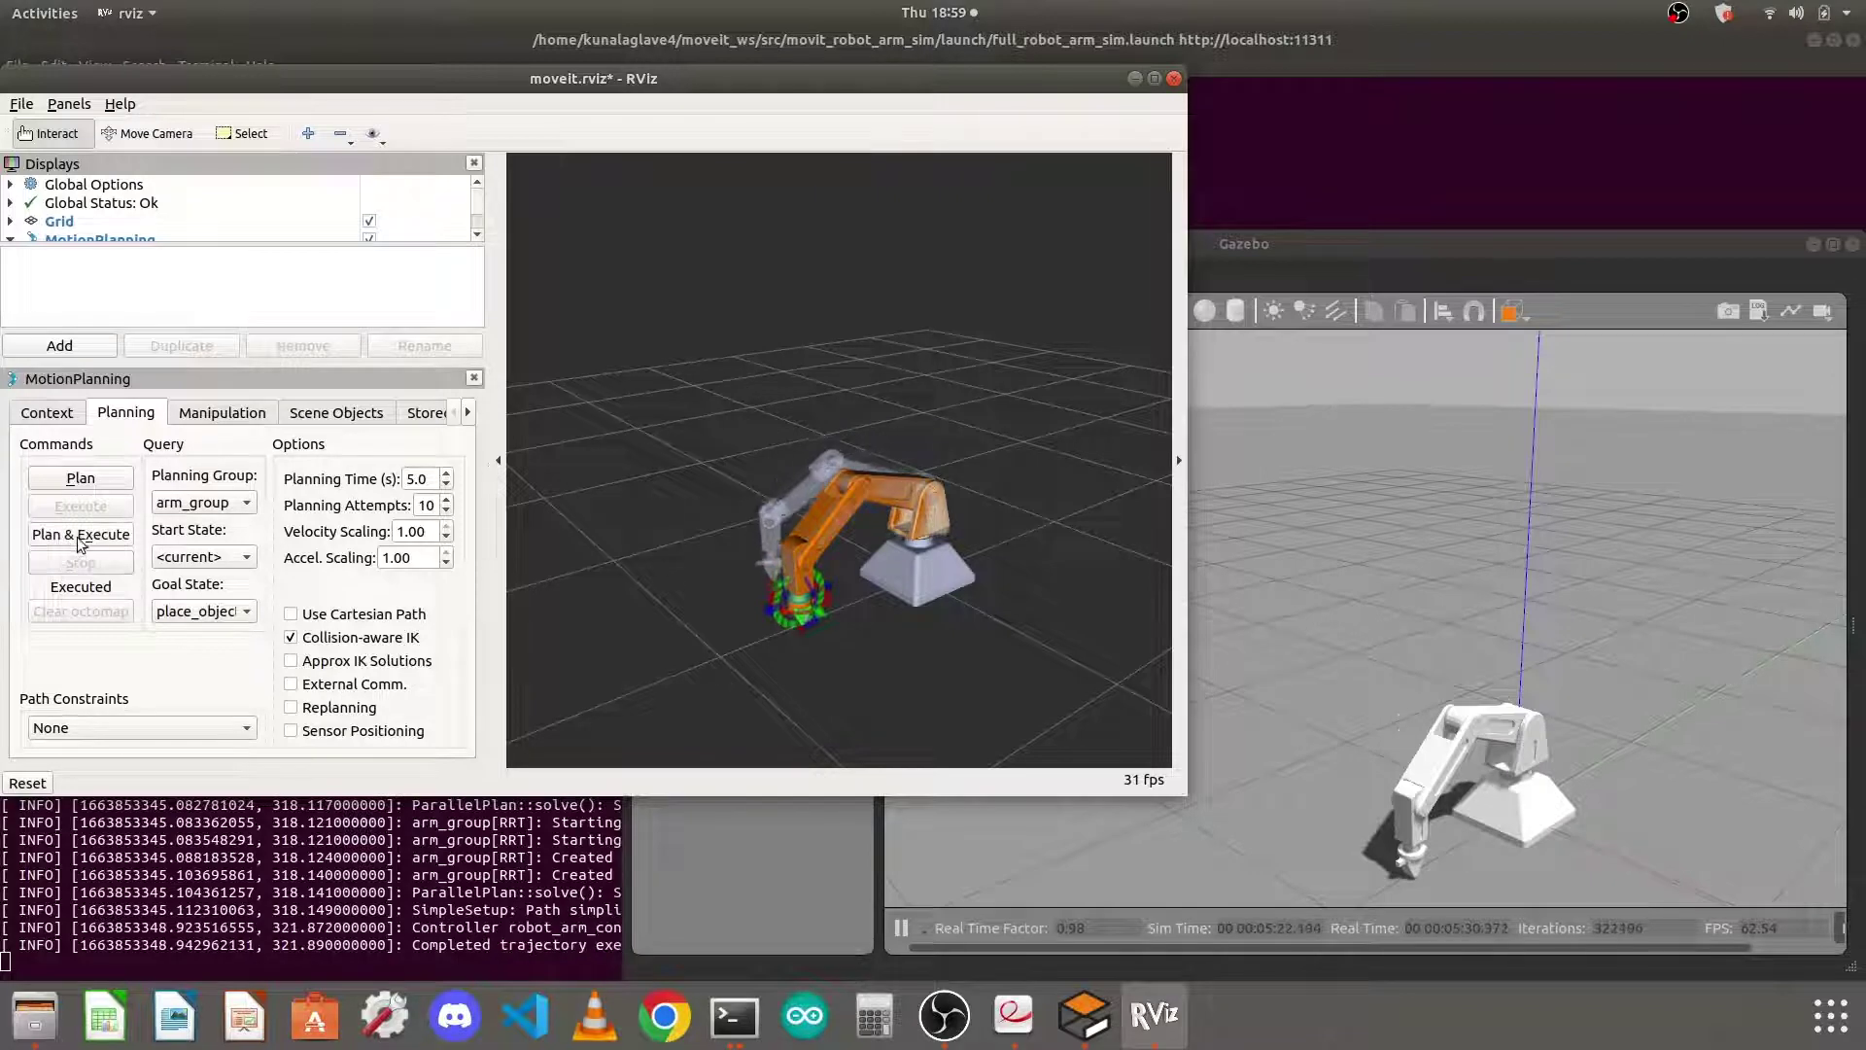
# Switch to the hand group and Plan & Execute hand_open to release the object
pyautogui.click(202, 502)
pyautogui.click(194, 525)
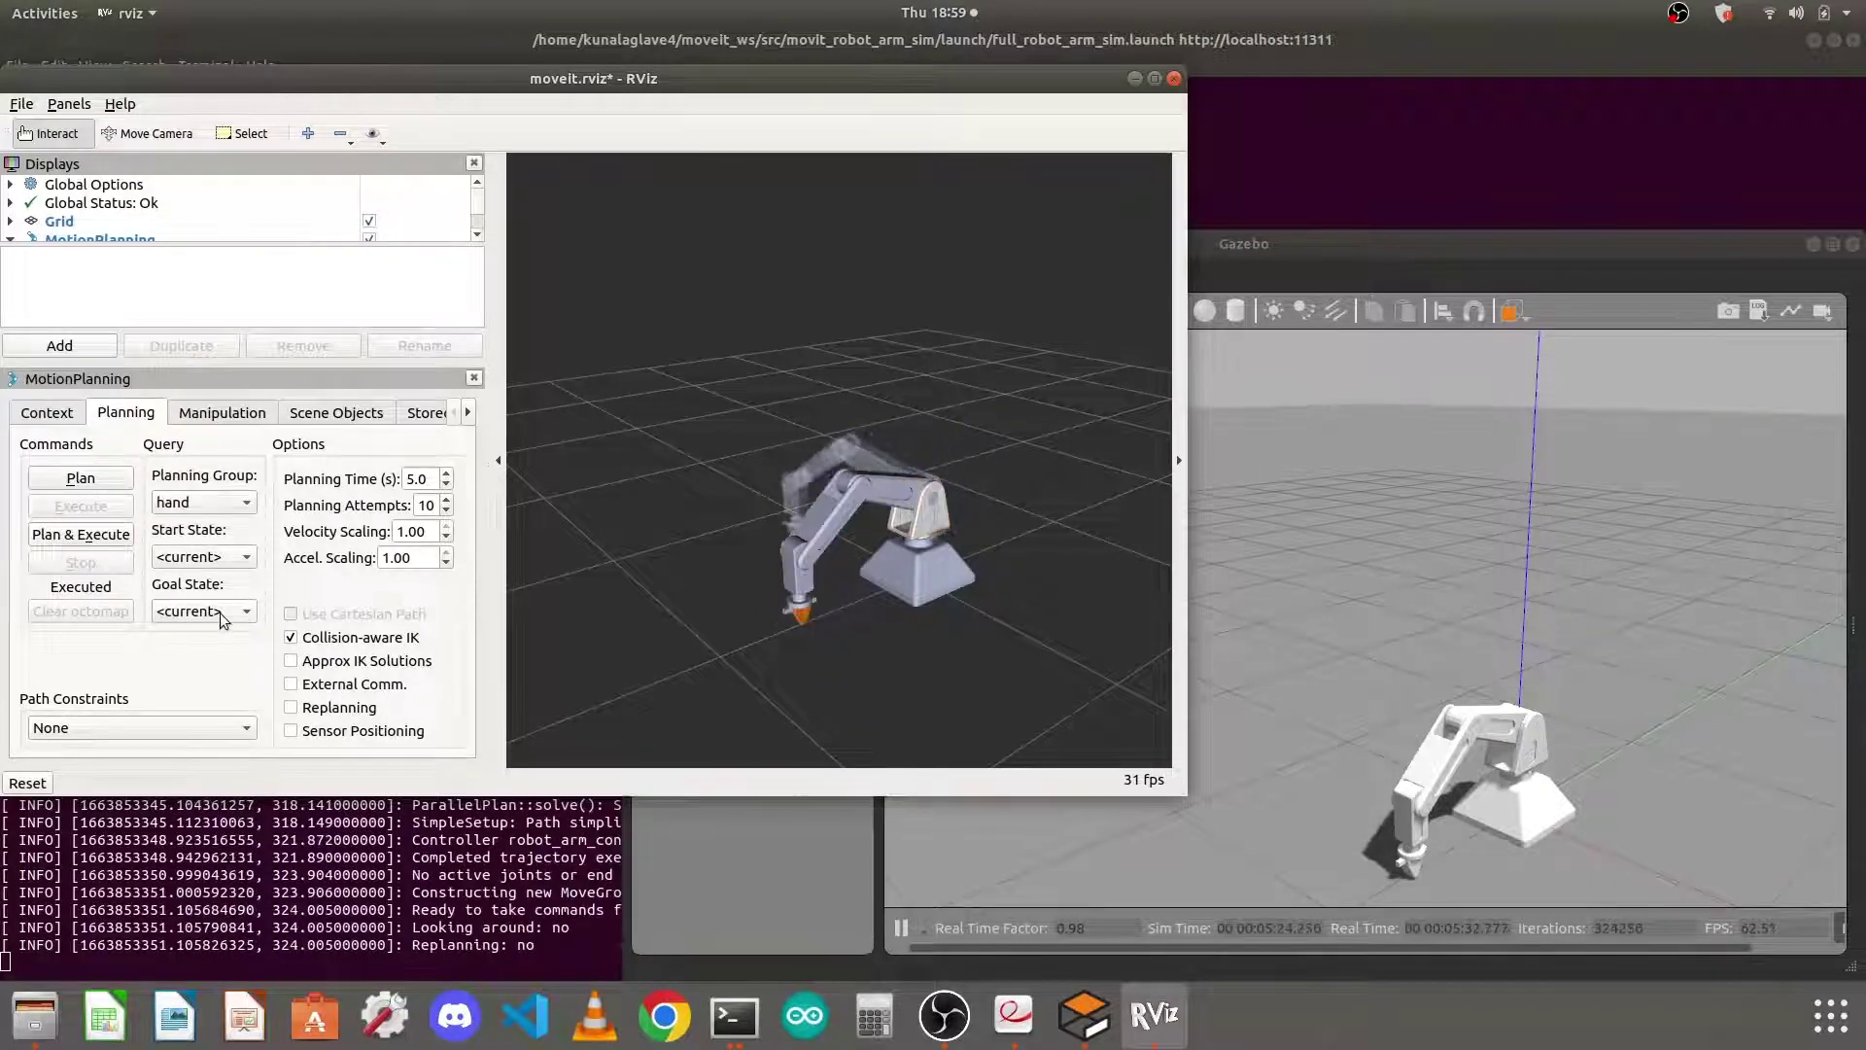
pyautogui.click(220, 612)
pyautogui.click(236, 708)
pyautogui.click(98, 537)
pyautogui.click(204, 611)
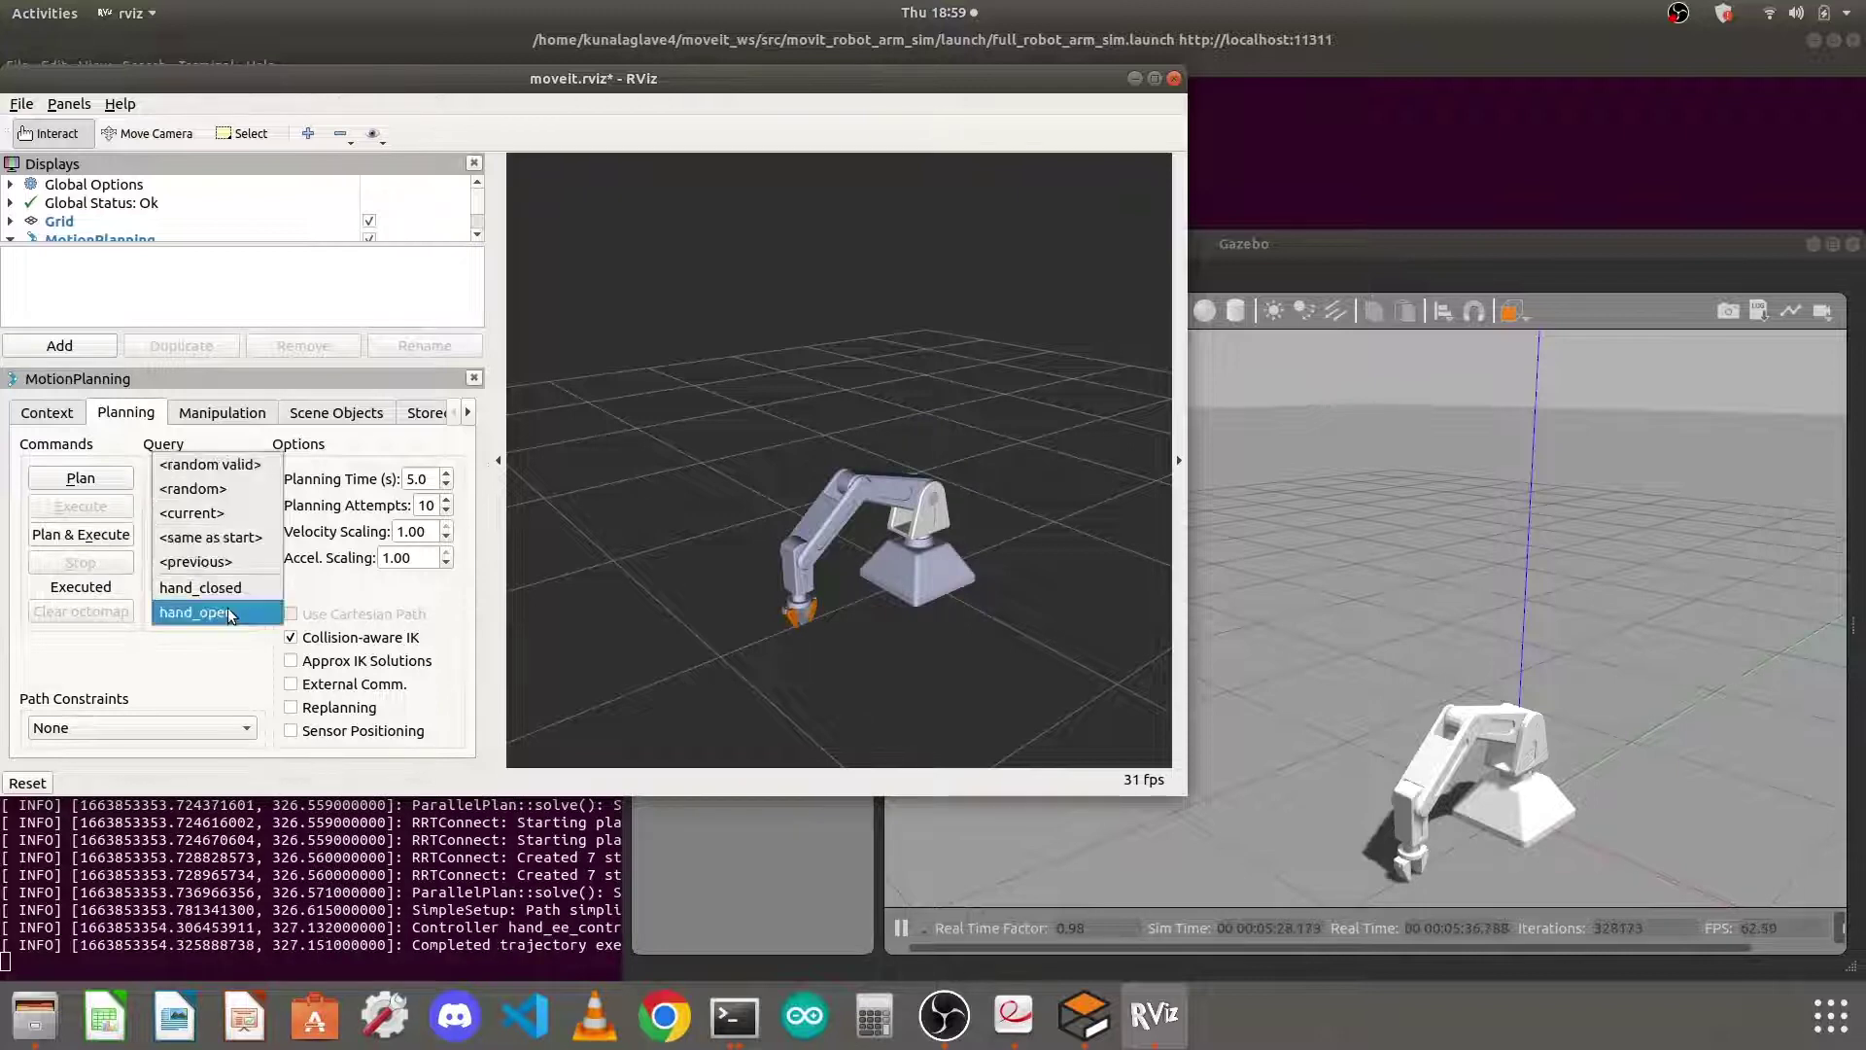
pyautogui.click(214, 672)
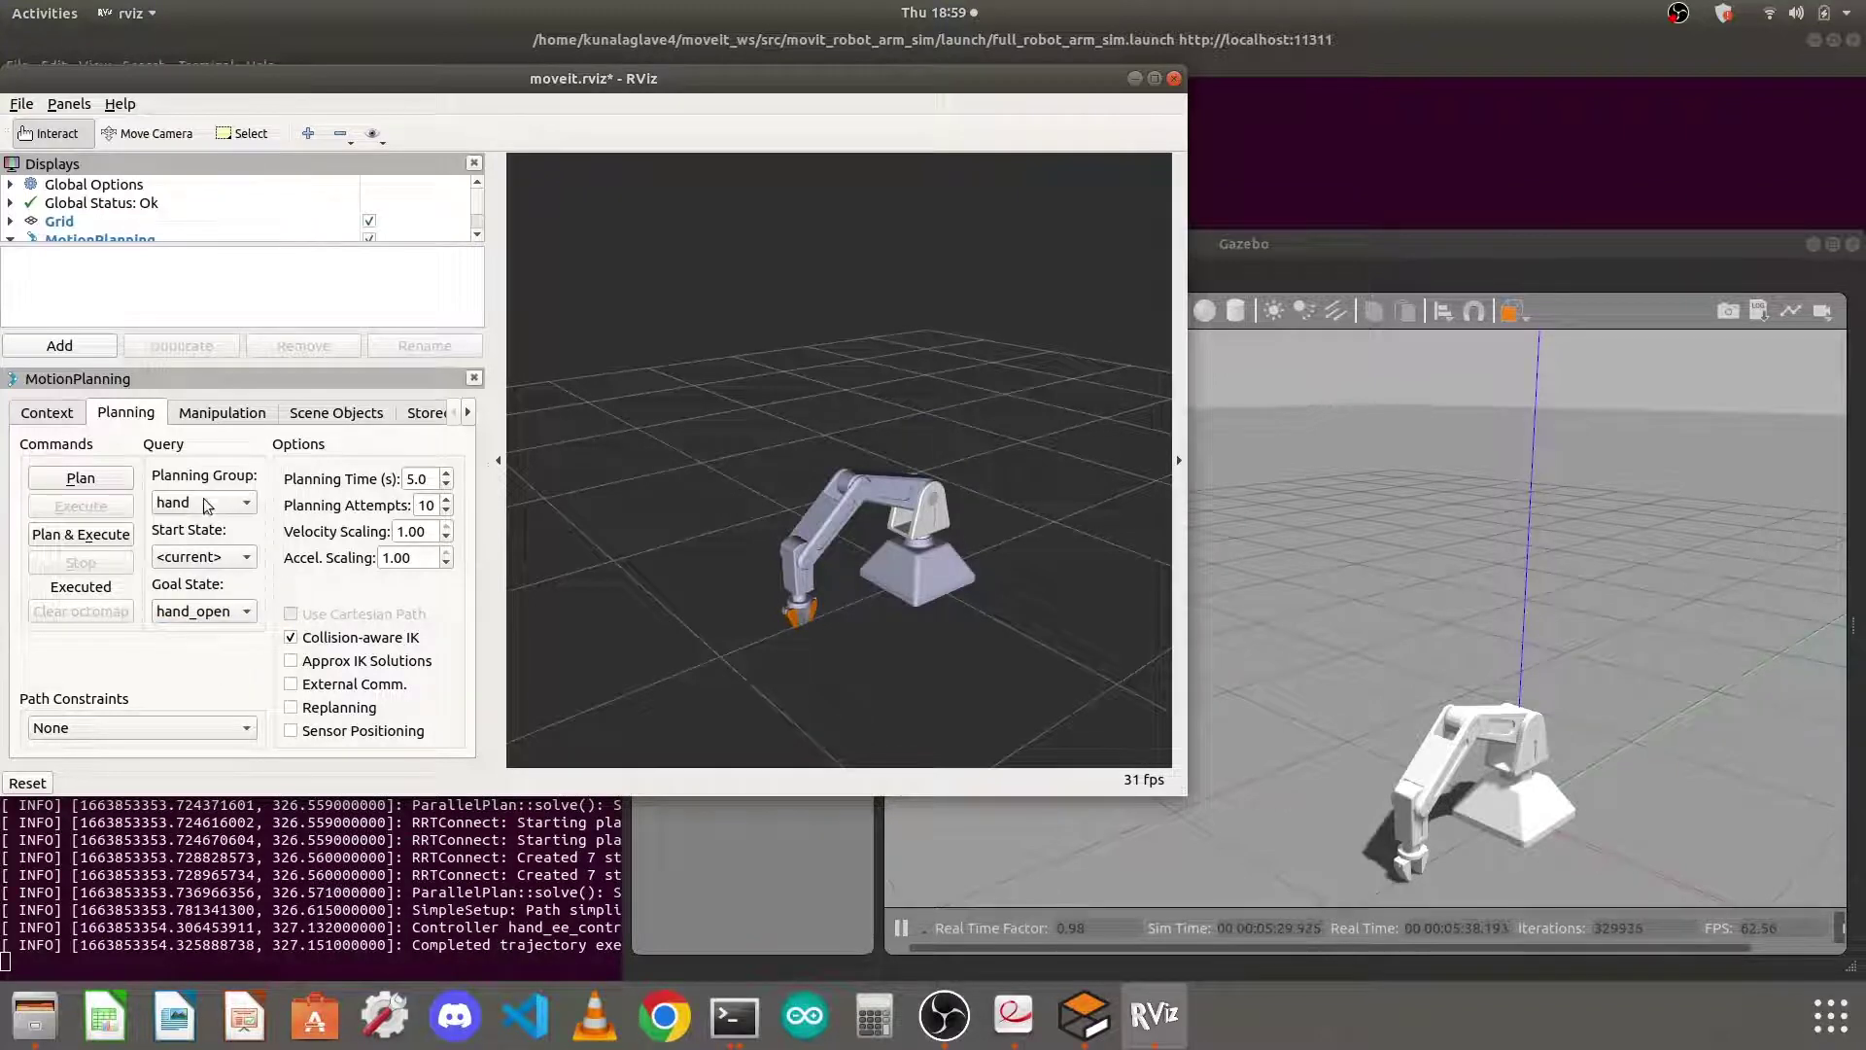
# Switch to arm_group and Plan & Execute zero_pose so the arm stands upright
pyautogui.click(207, 505)
pyautogui.click(204, 478)
pyautogui.click(231, 612)
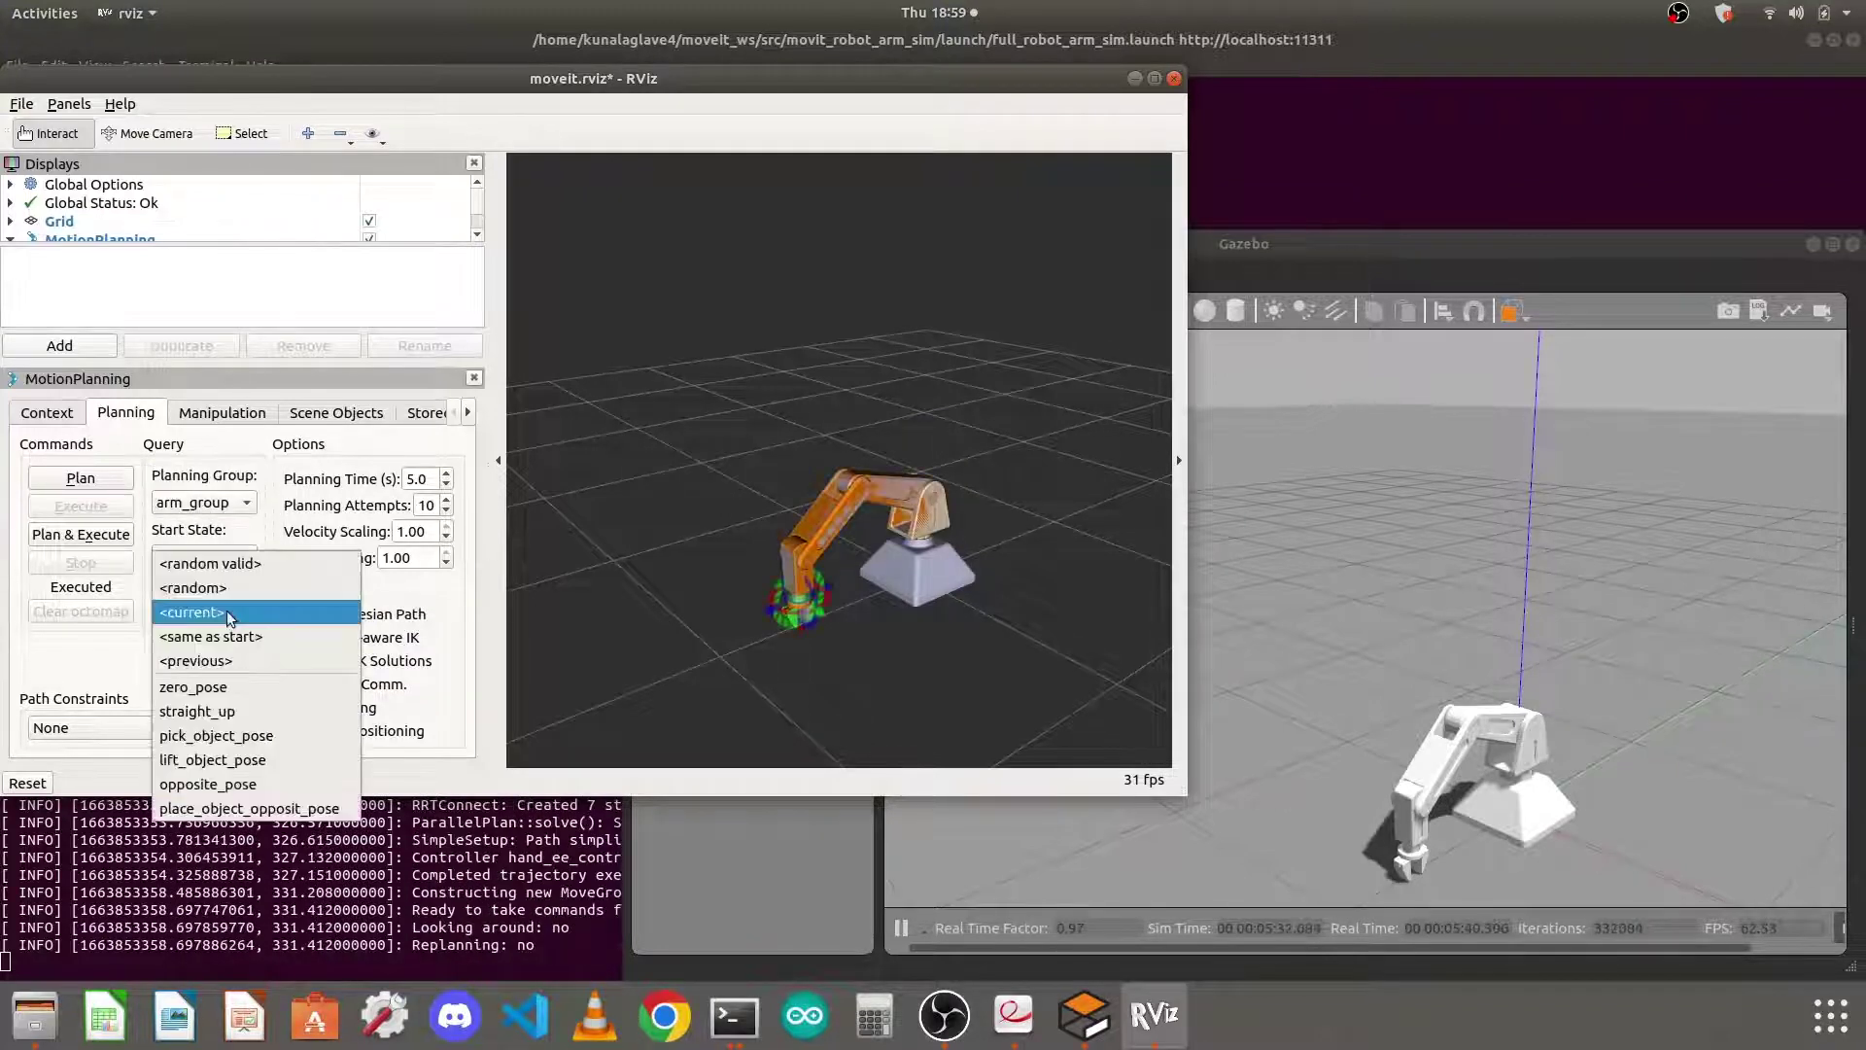
pyautogui.click(250, 691)
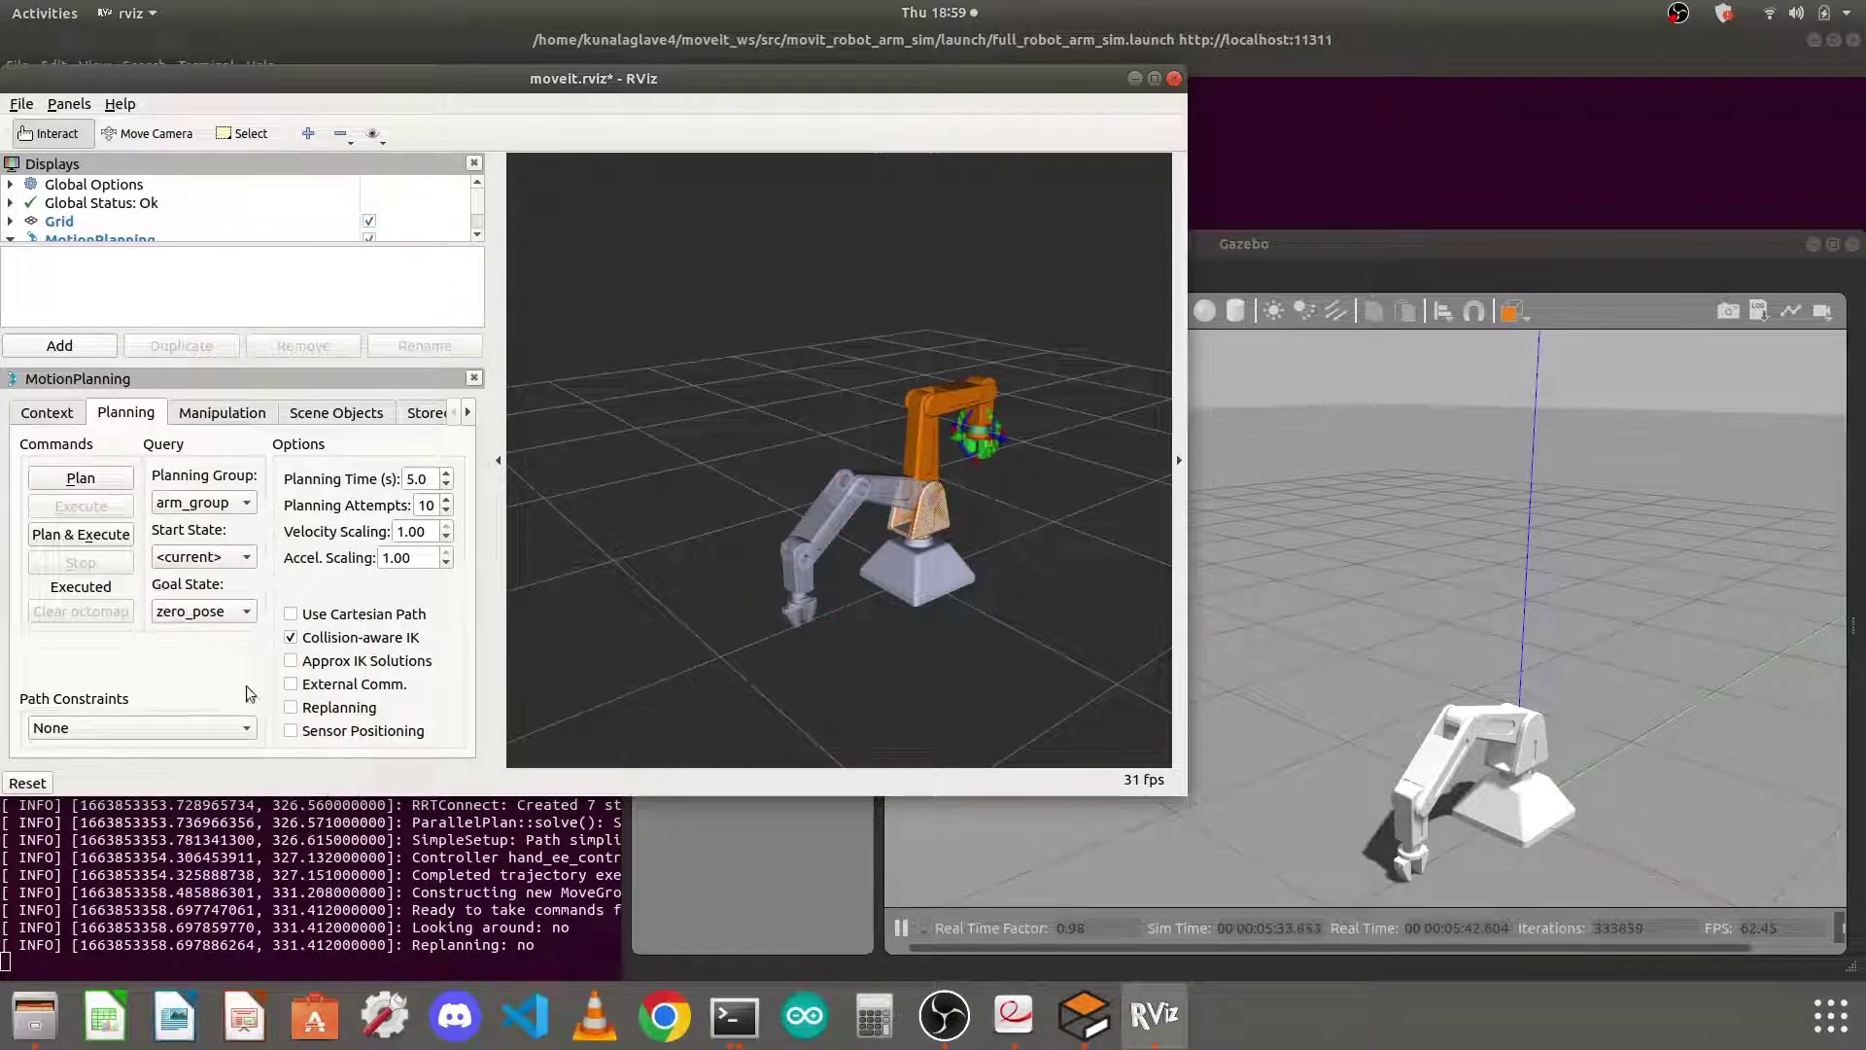
pyautogui.click(115, 537)
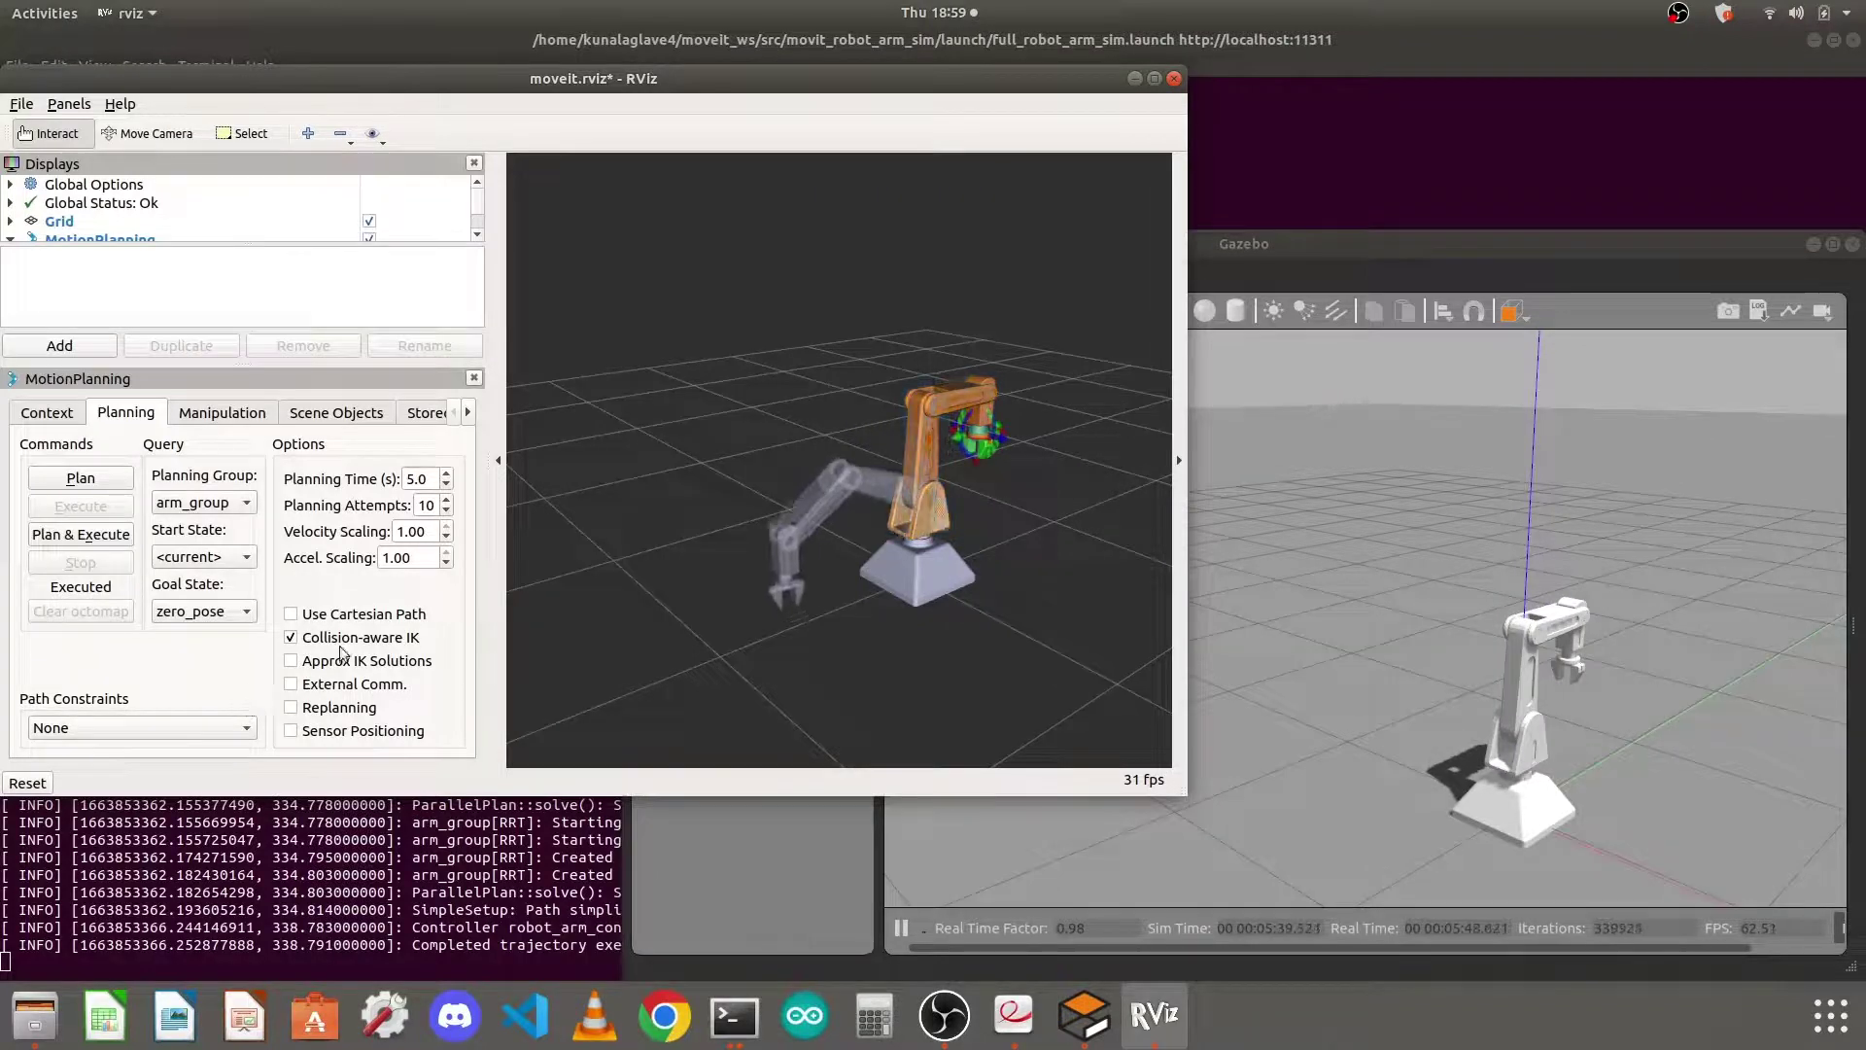
# Scroll the MotionPlanning panel's pages across to reach and open the Joints page
pyautogui.click(466, 414)
pyautogui.click(466, 414)
pyautogui.click(467, 414)
pyautogui.click(467, 414)
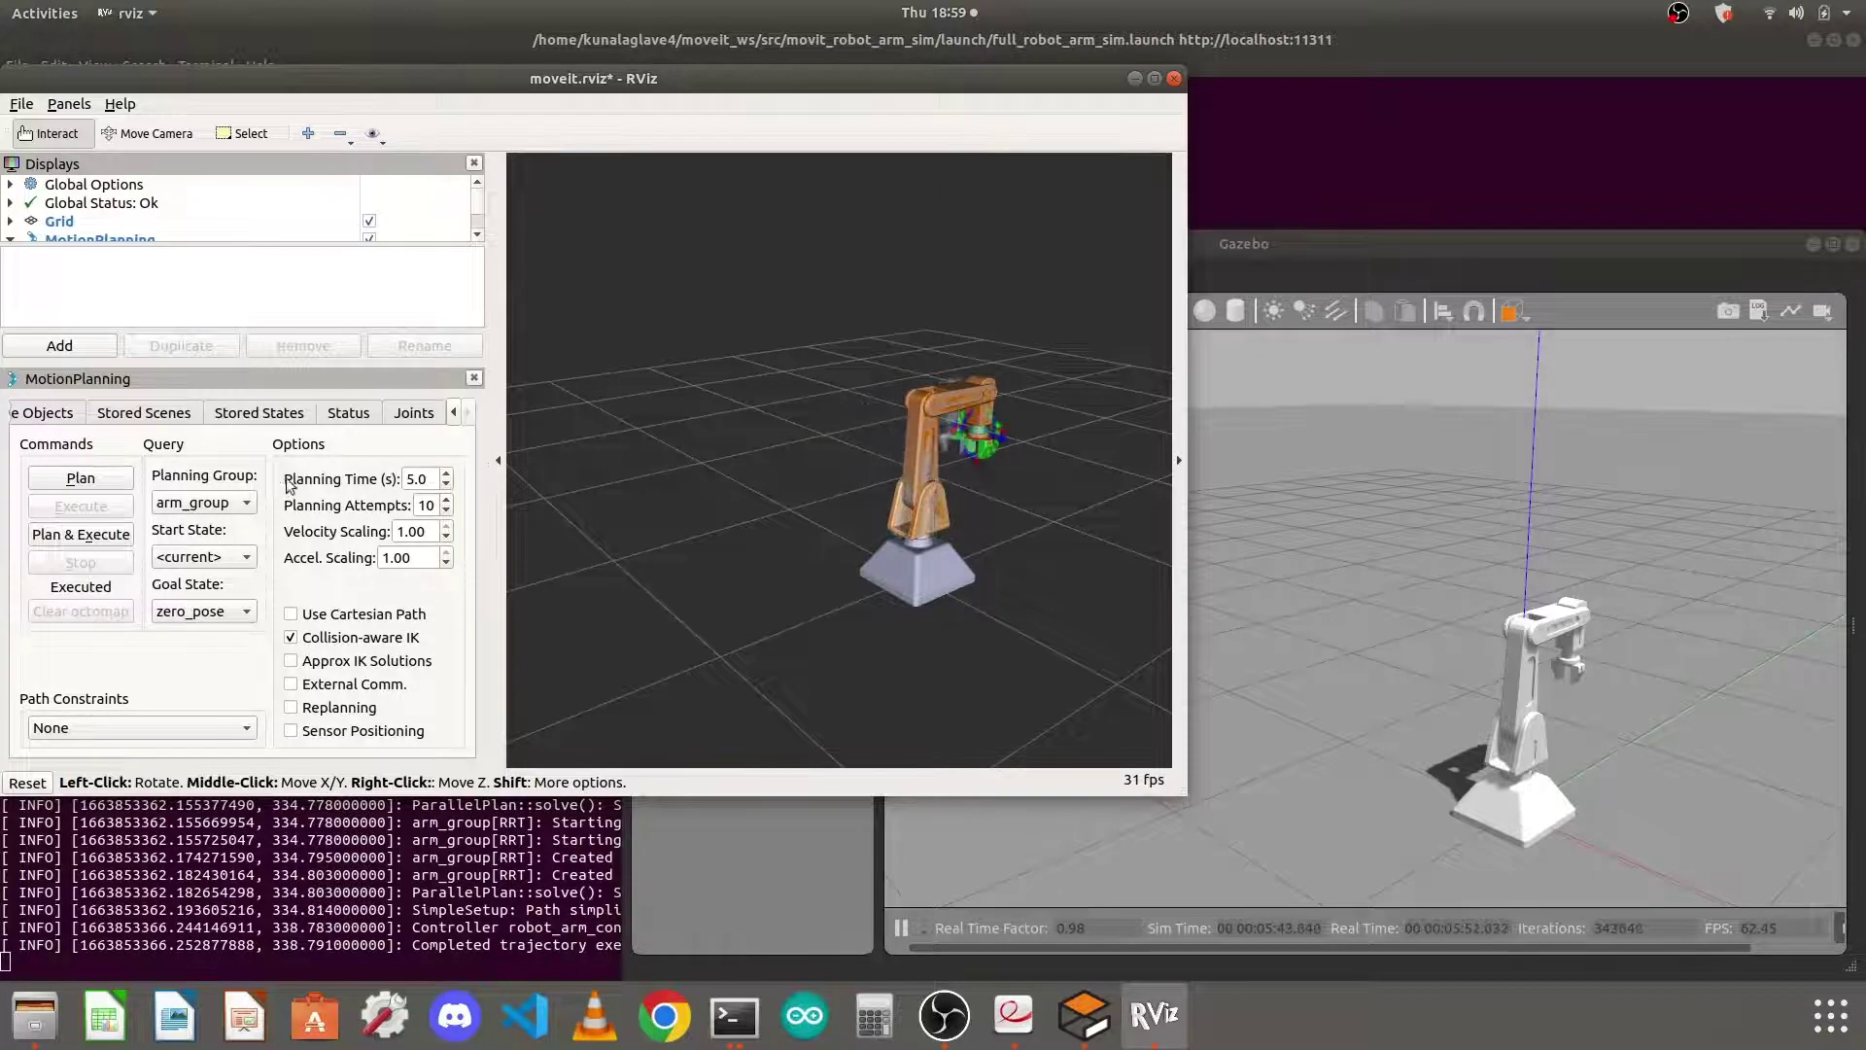
pyautogui.click(409, 419)
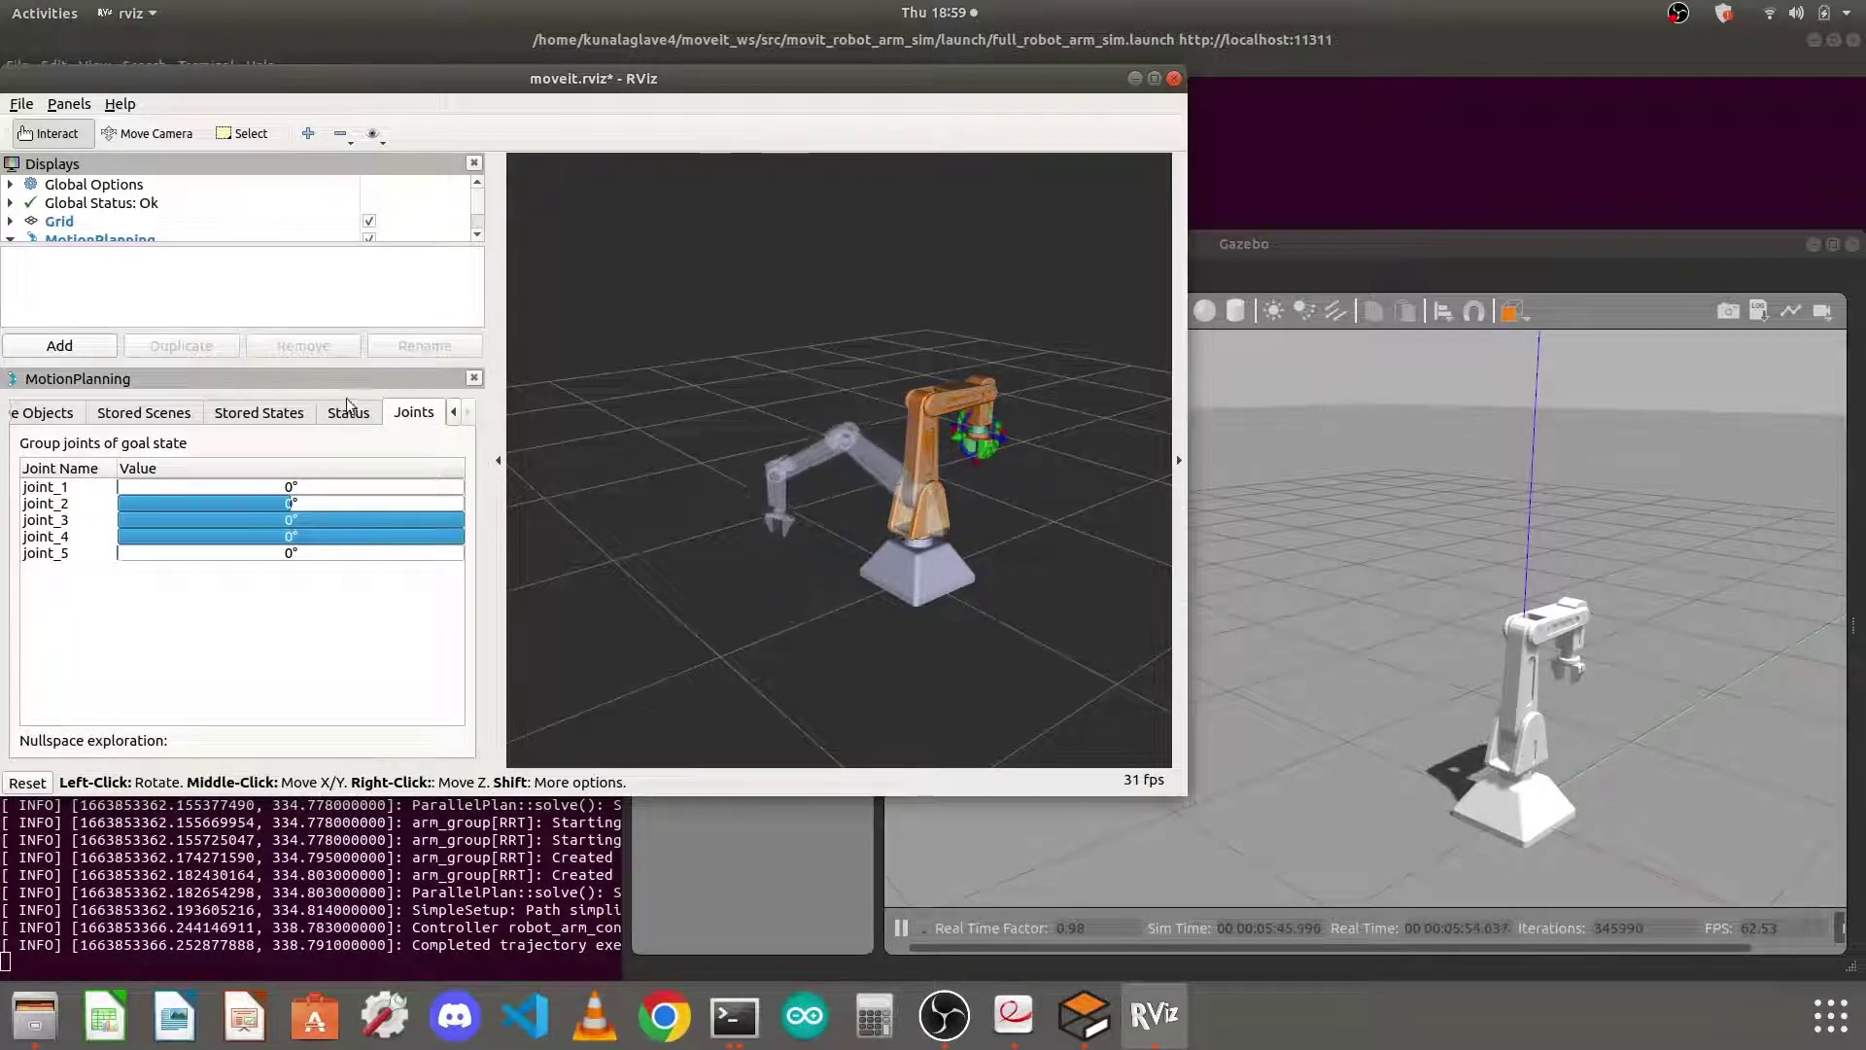
pyautogui.click(457, 412)
pyautogui.click(468, 411)
pyautogui.click(456, 412)
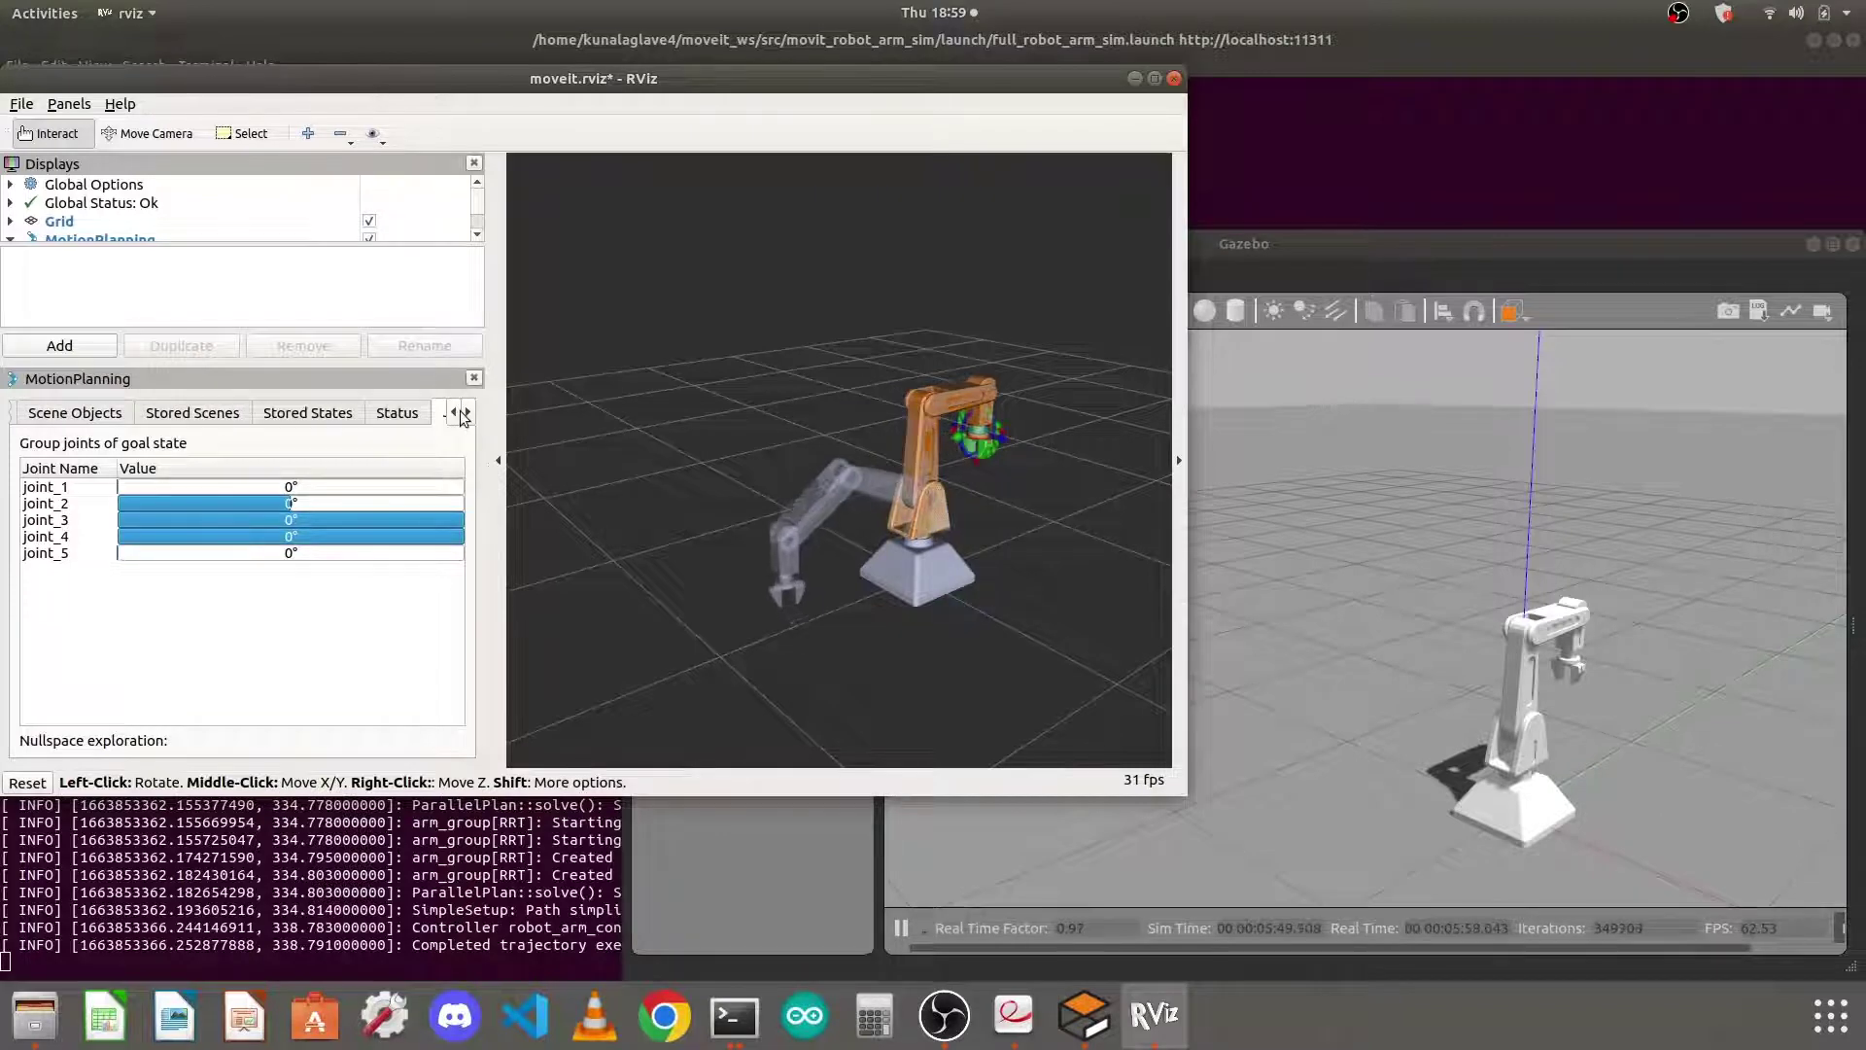
pyautogui.click(467, 414)
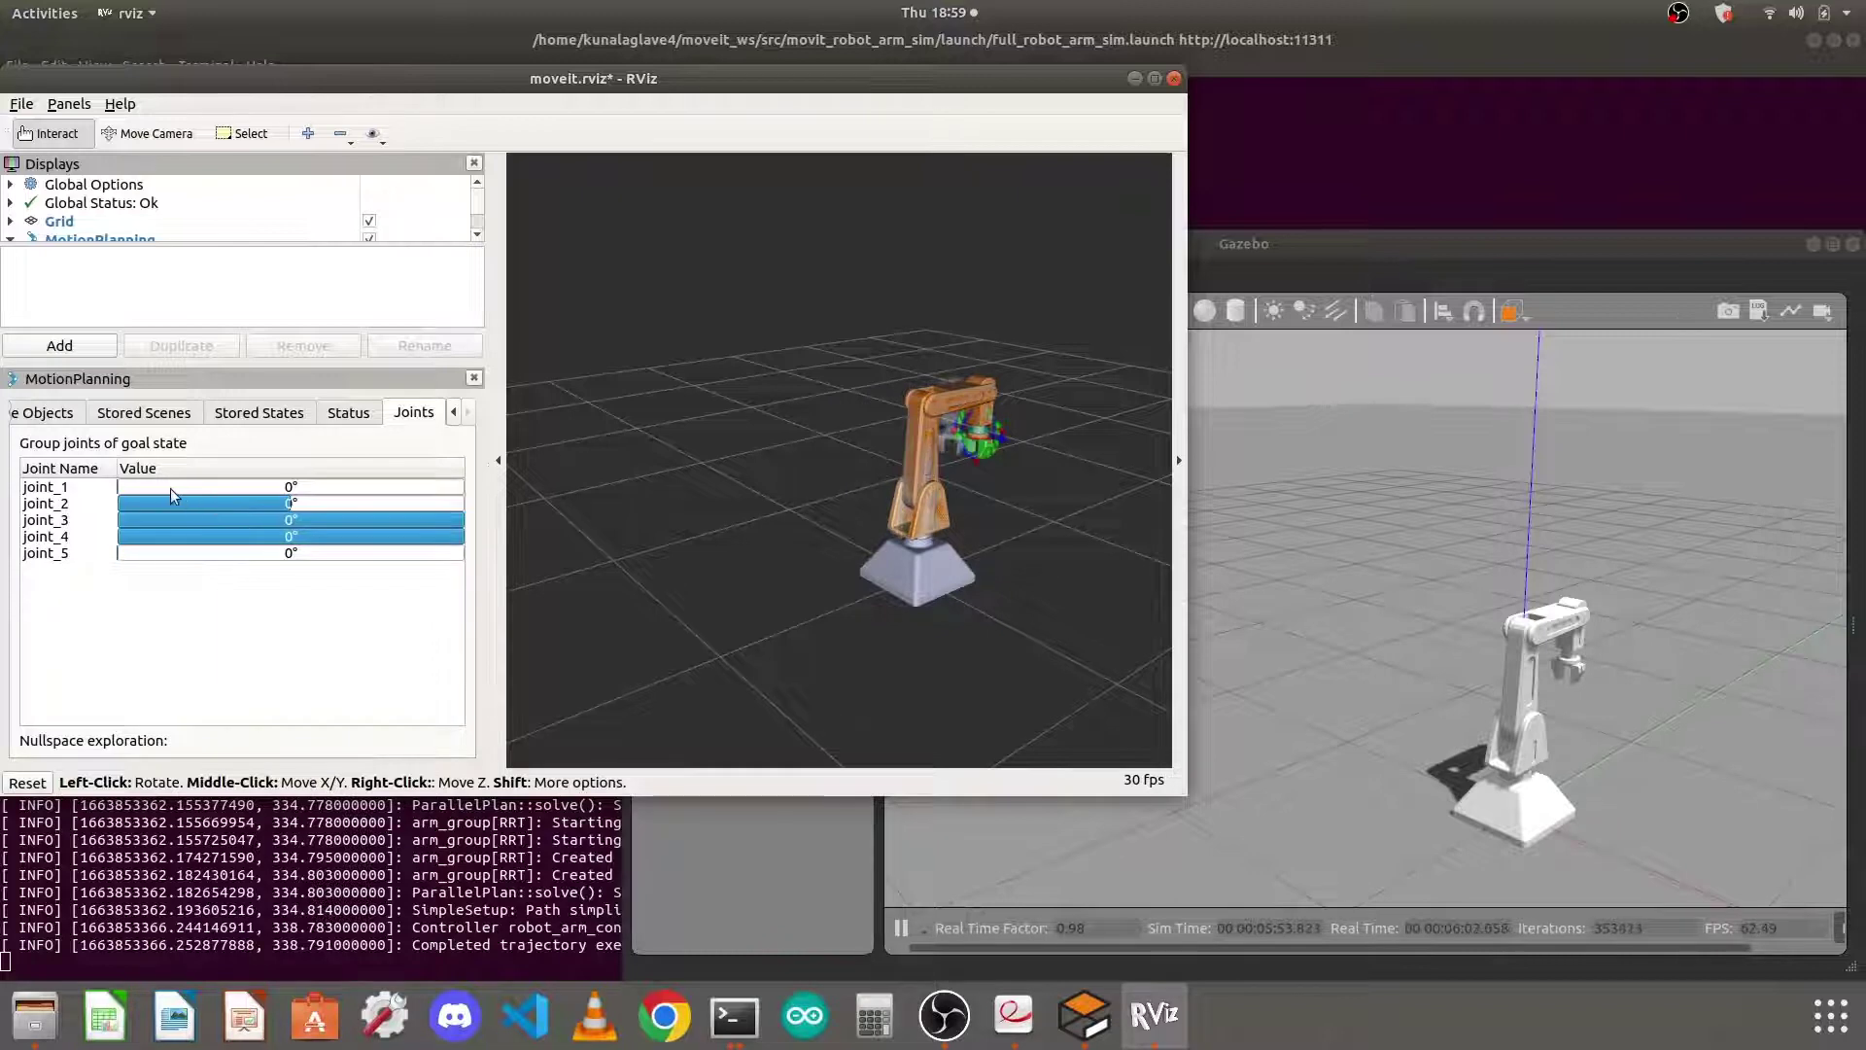
# Drag the goal joint sliders to 123°, -26°, -113°, -51° and 154°
pyautogui.moveTo(171, 488); pyautogui.dragTo(323, 486)
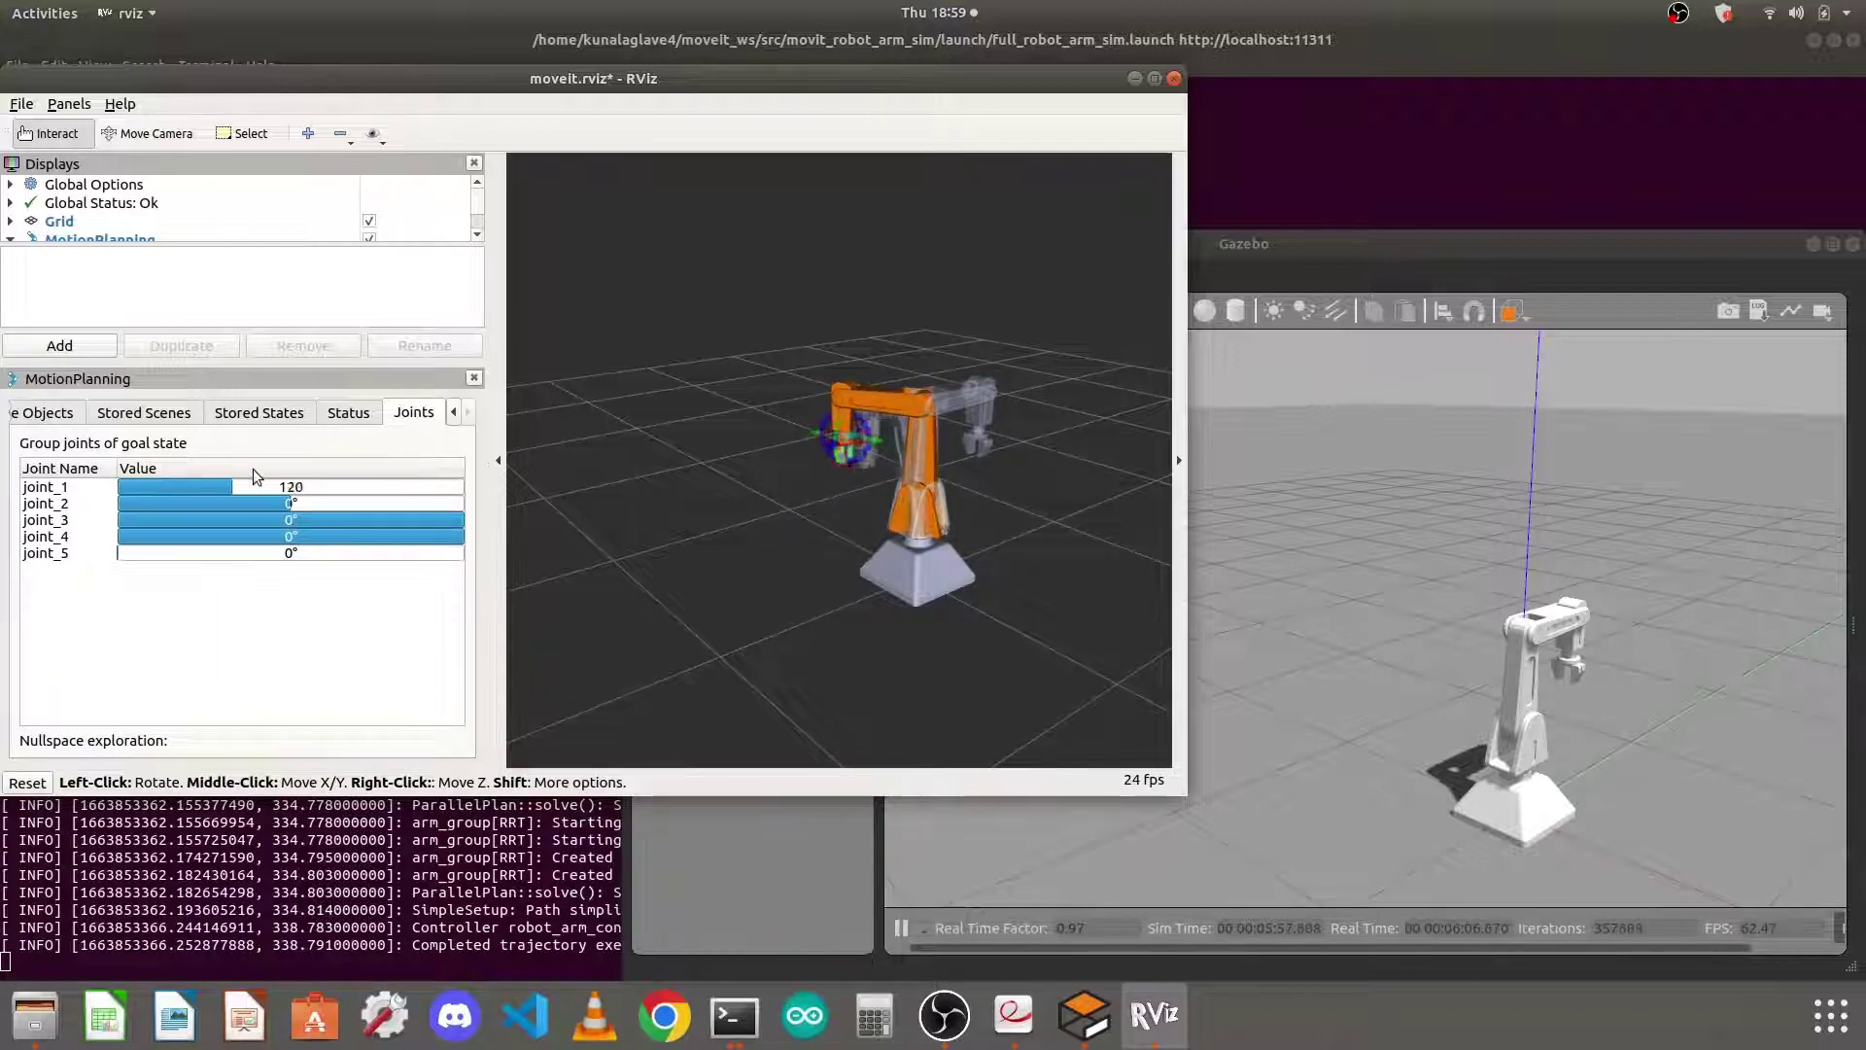
pyautogui.moveTo(255, 469); pyautogui.dragTo(275, 552)
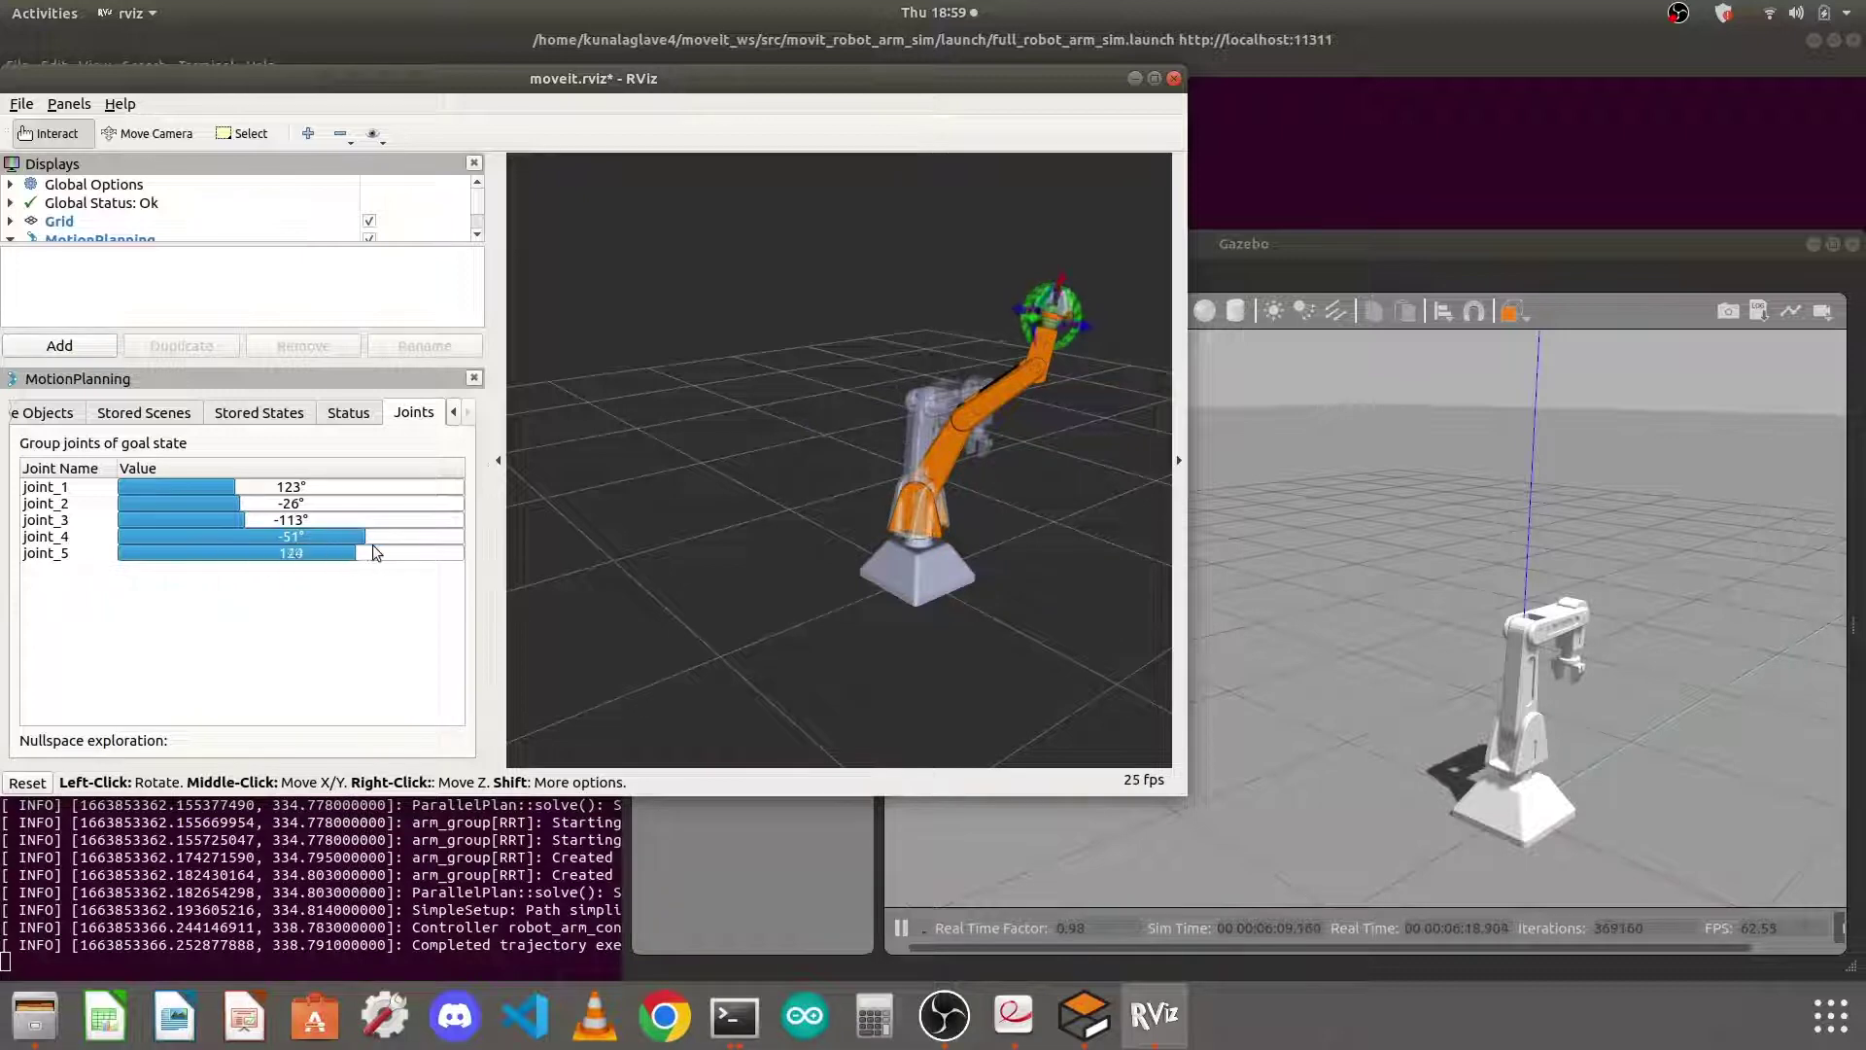
pyautogui.moveTo(416, 552); pyautogui.dragTo(414, 552)
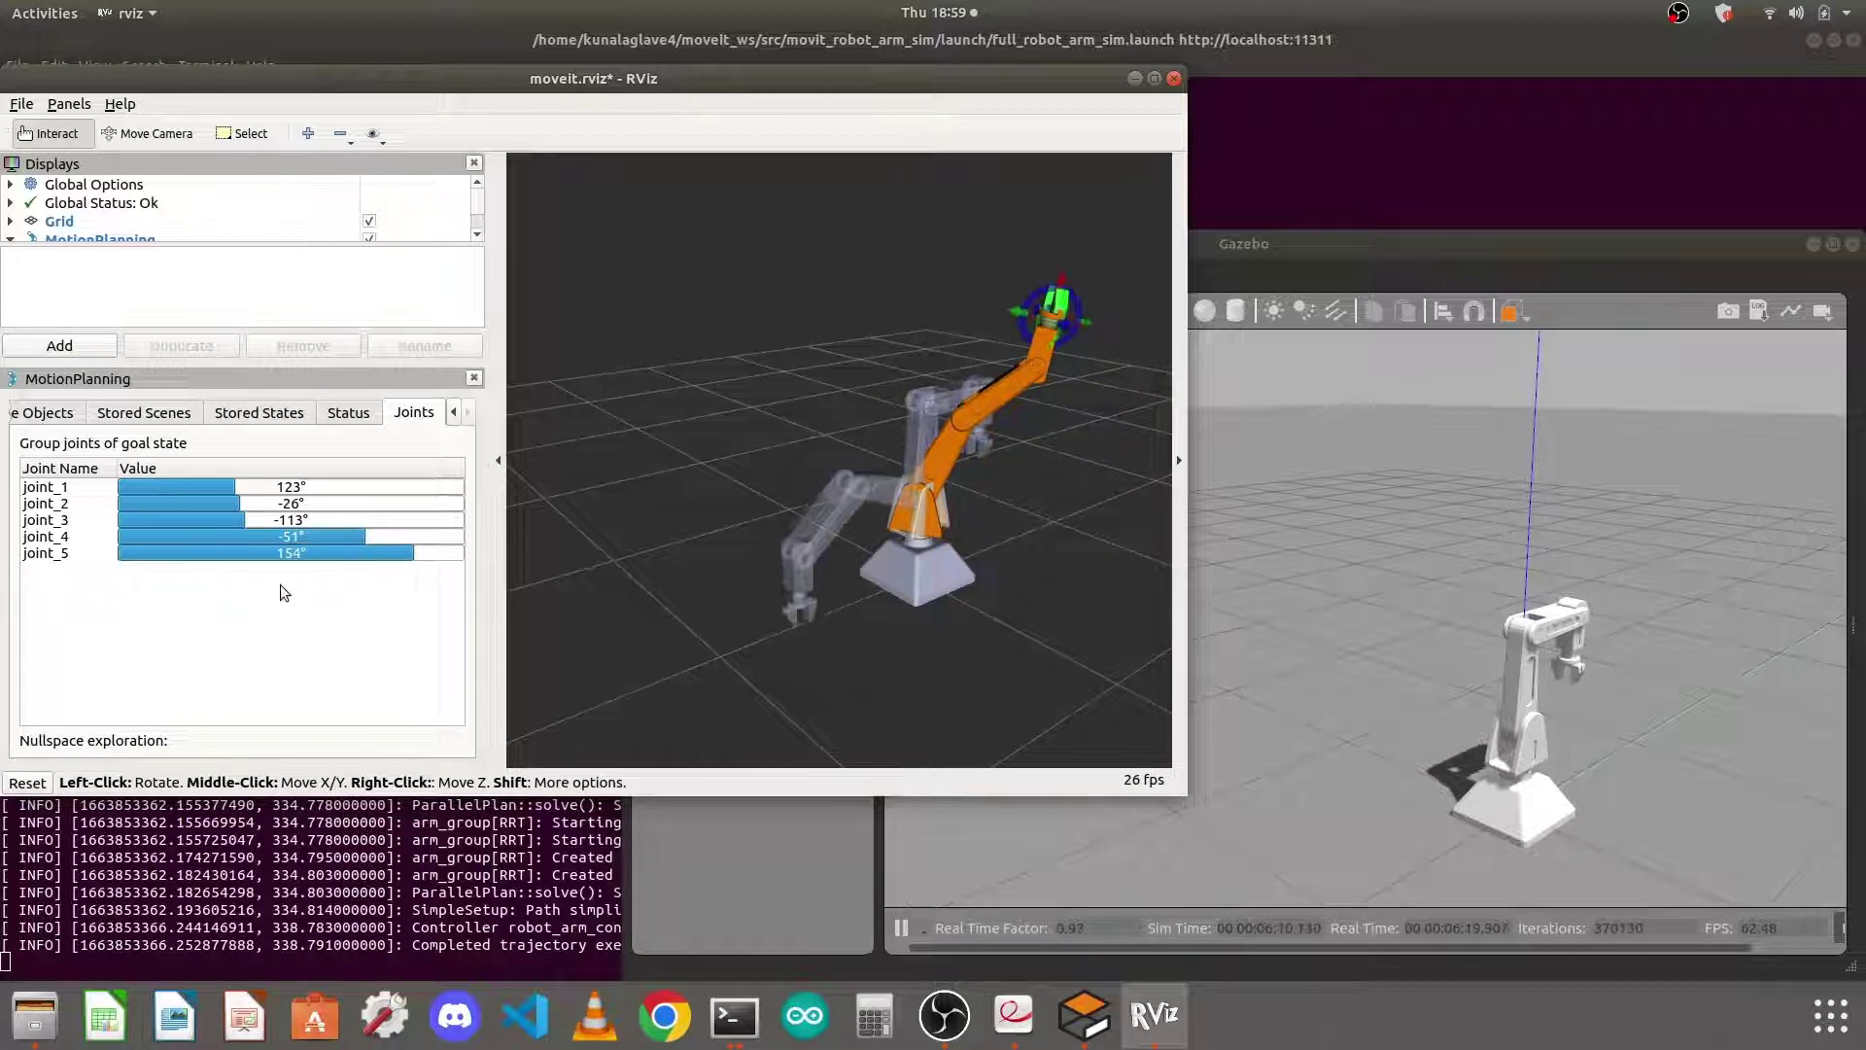
pyautogui.click(456, 413)
# Plan and execute the arm's move to the custom joint-slider pose, mirrored by the Gazebo arm
pyautogui.click(456, 413)
pyautogui.click(456, 413)
pyautogui.click(456, 413)
pyautogui.click(124, 413)
pyautogui.click(107, 478)
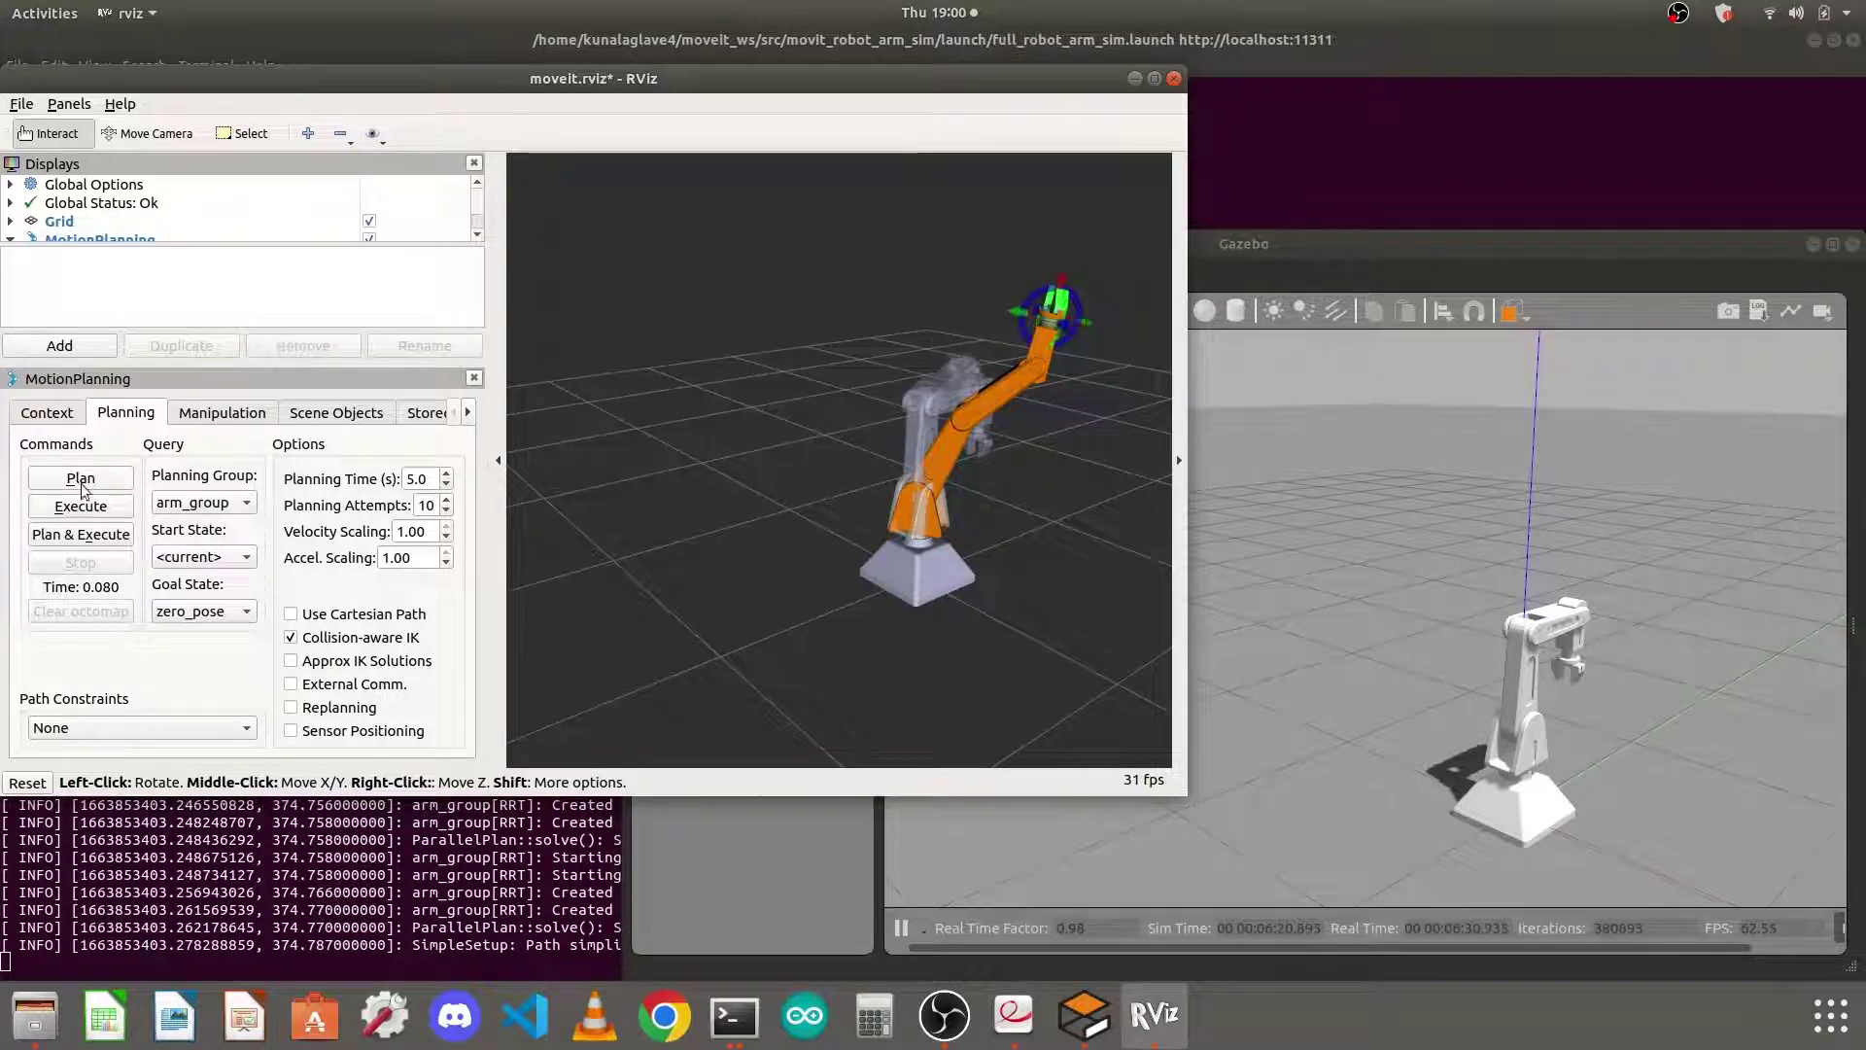
pyautogui.click(73, 501)
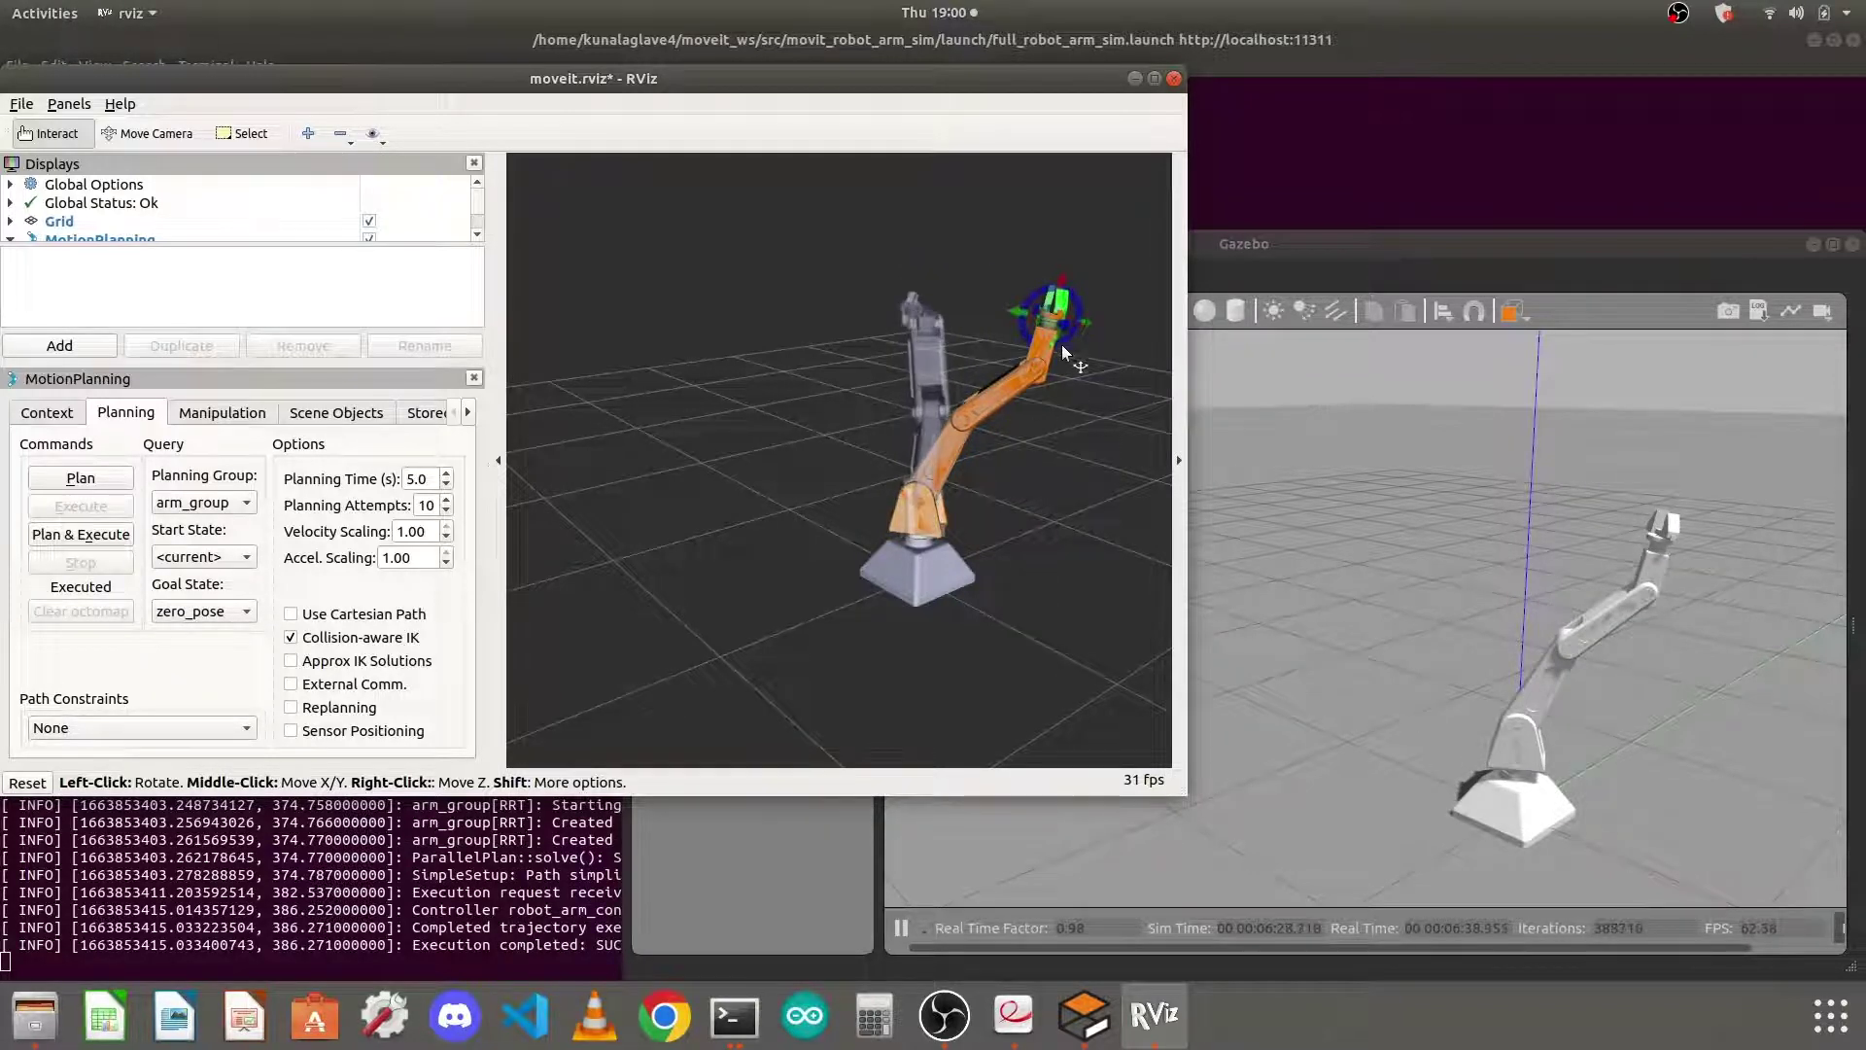
pyautogui.scroll(5, 1098, 318)
pyautogui.scroll(10, 821, 500)
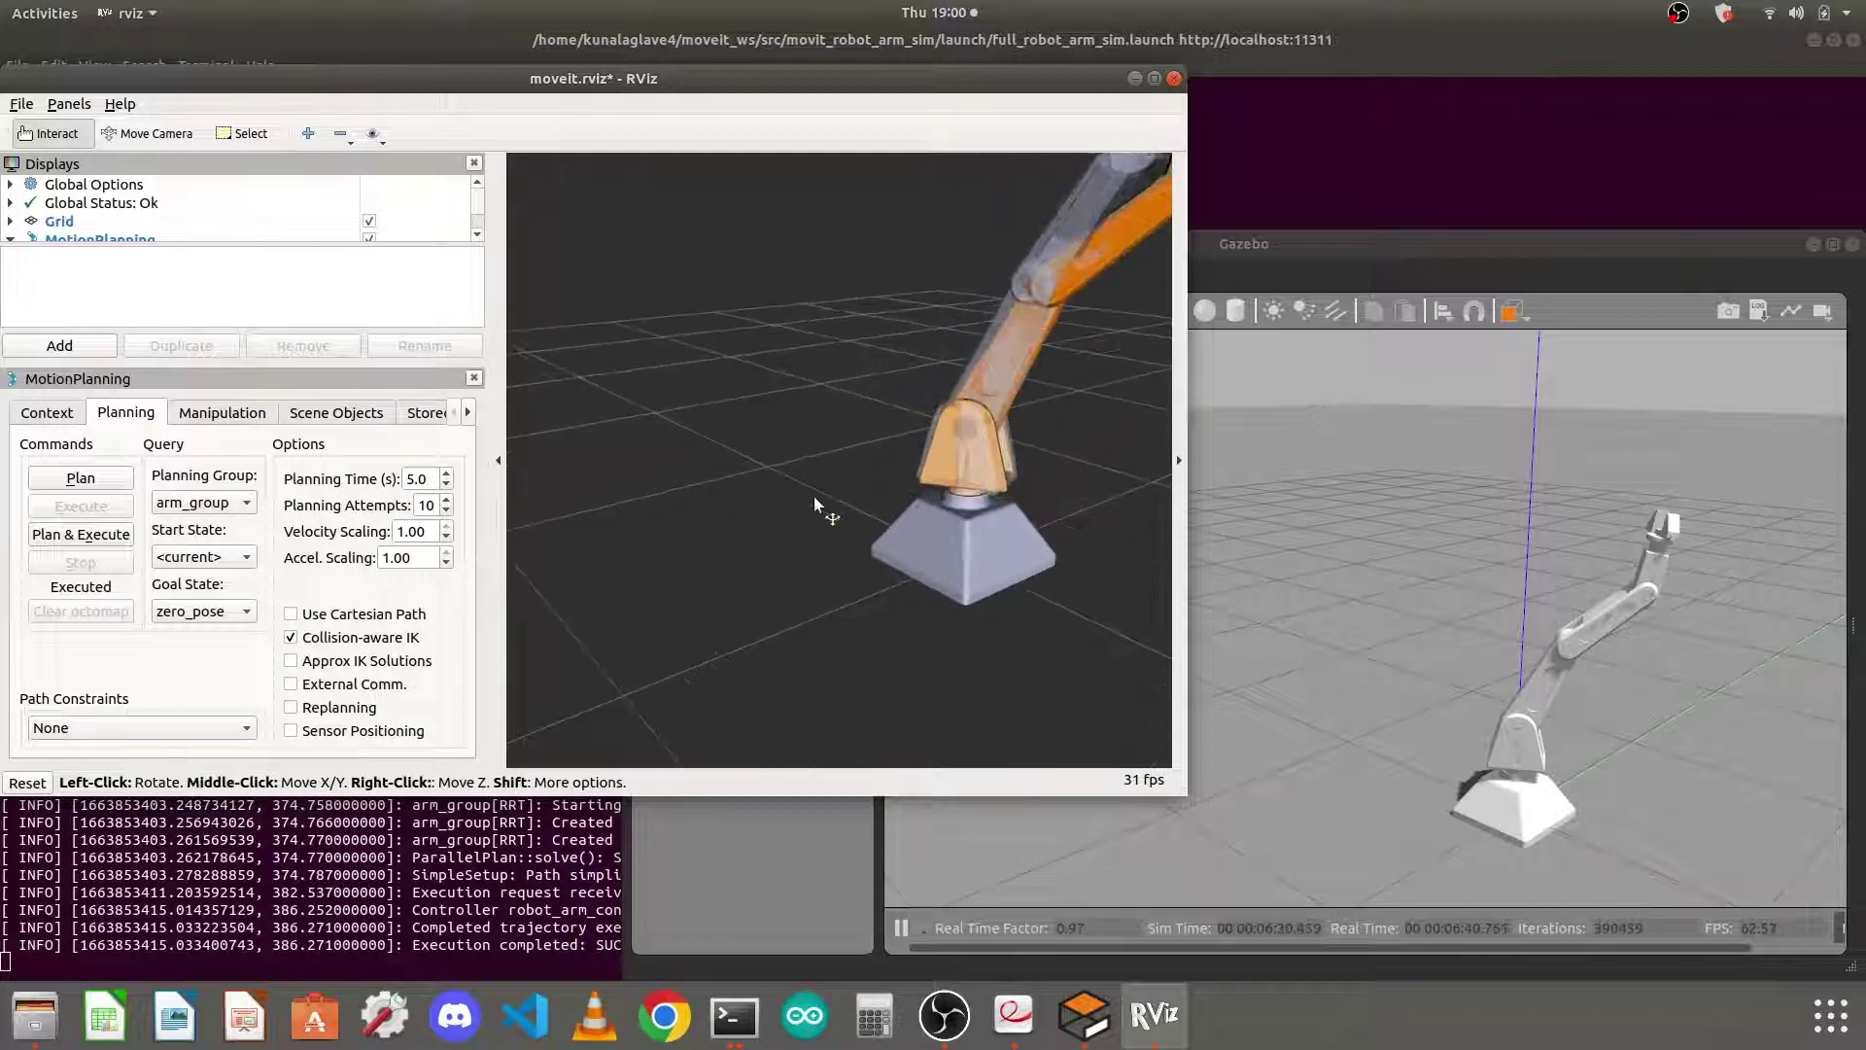
pyautogui.scroll(-10, 982, 447)
pyautogui.scroll(-4, 945, 443)
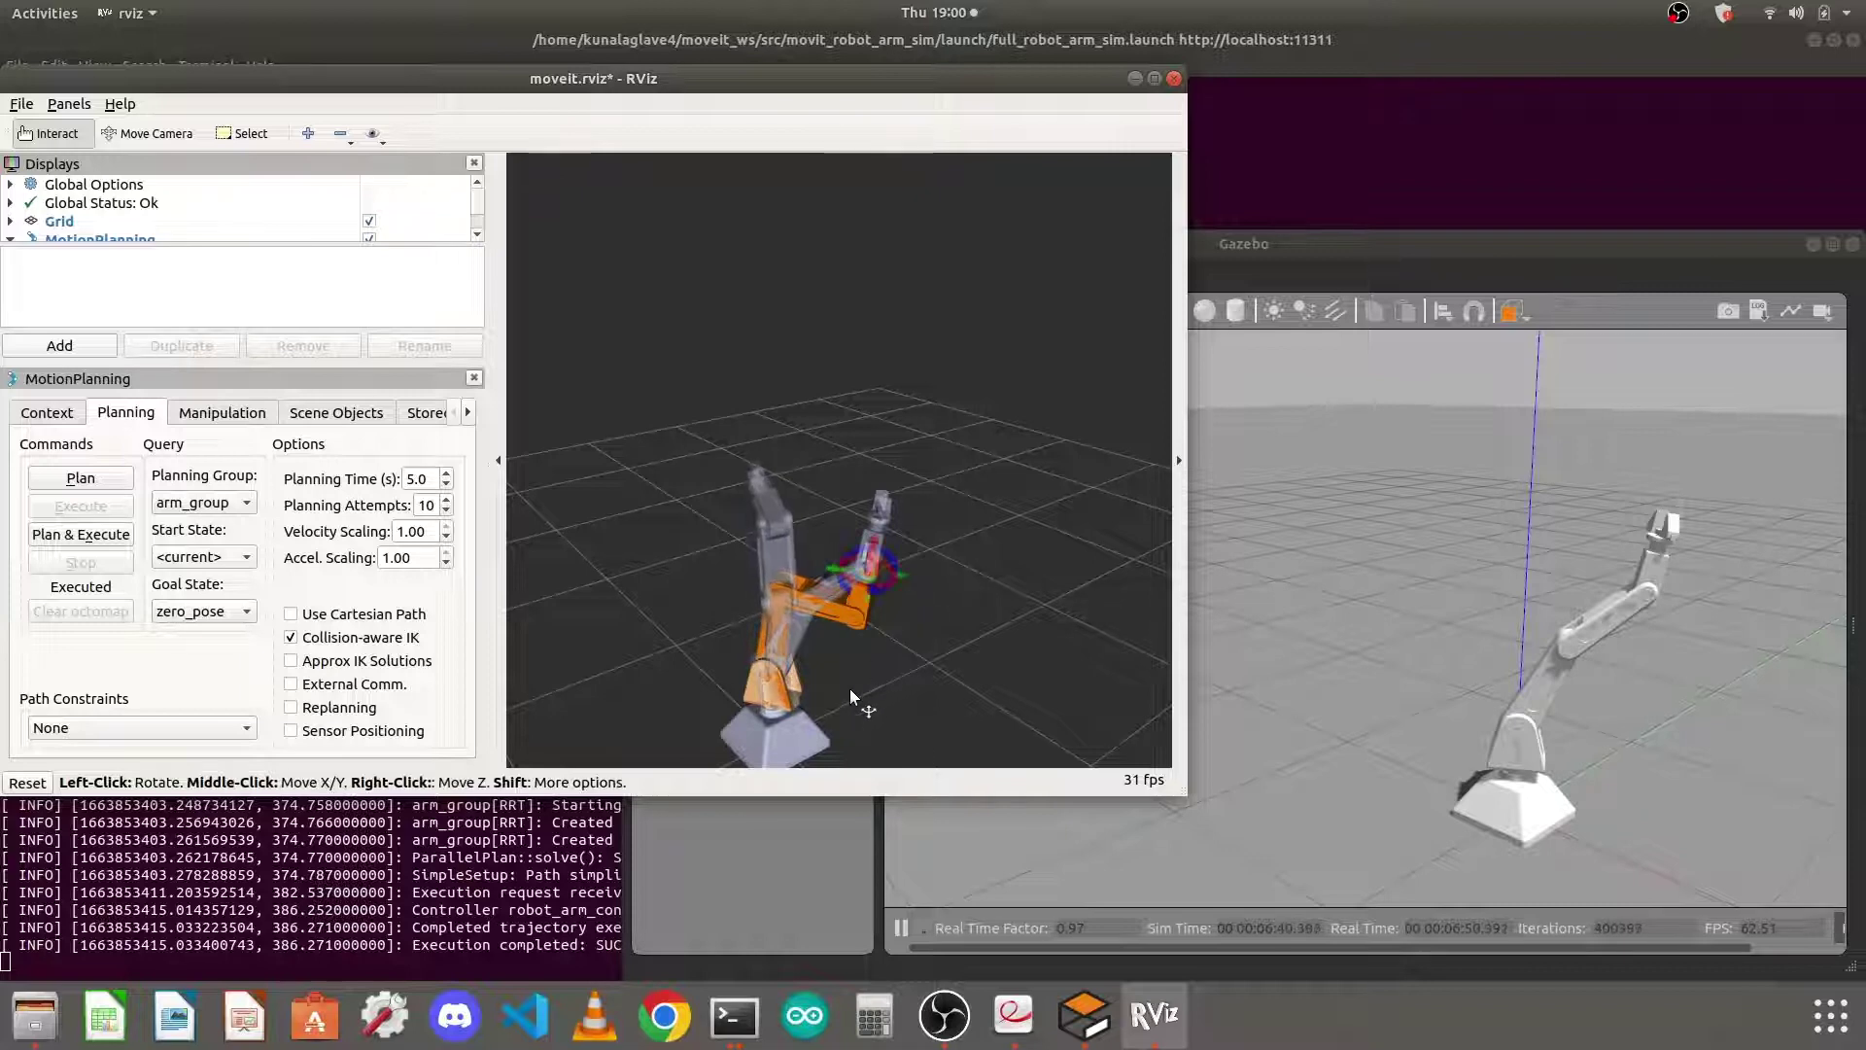
pyautogui.moveTo(850, 688)
pyautogui.mouseDown()
pyautogui.moveTo(1028, 643)
pyautogui.moveTo(921, 626)
pyautogui.moveTo(846, 585)
pyautogui.moveTo(818, 639)
pyautogui.moveTo(827, 392)
pyautogui.moveTo(848, 470)
pyautogui.moveTo(813, 602)
pyautogui.mouseUp()
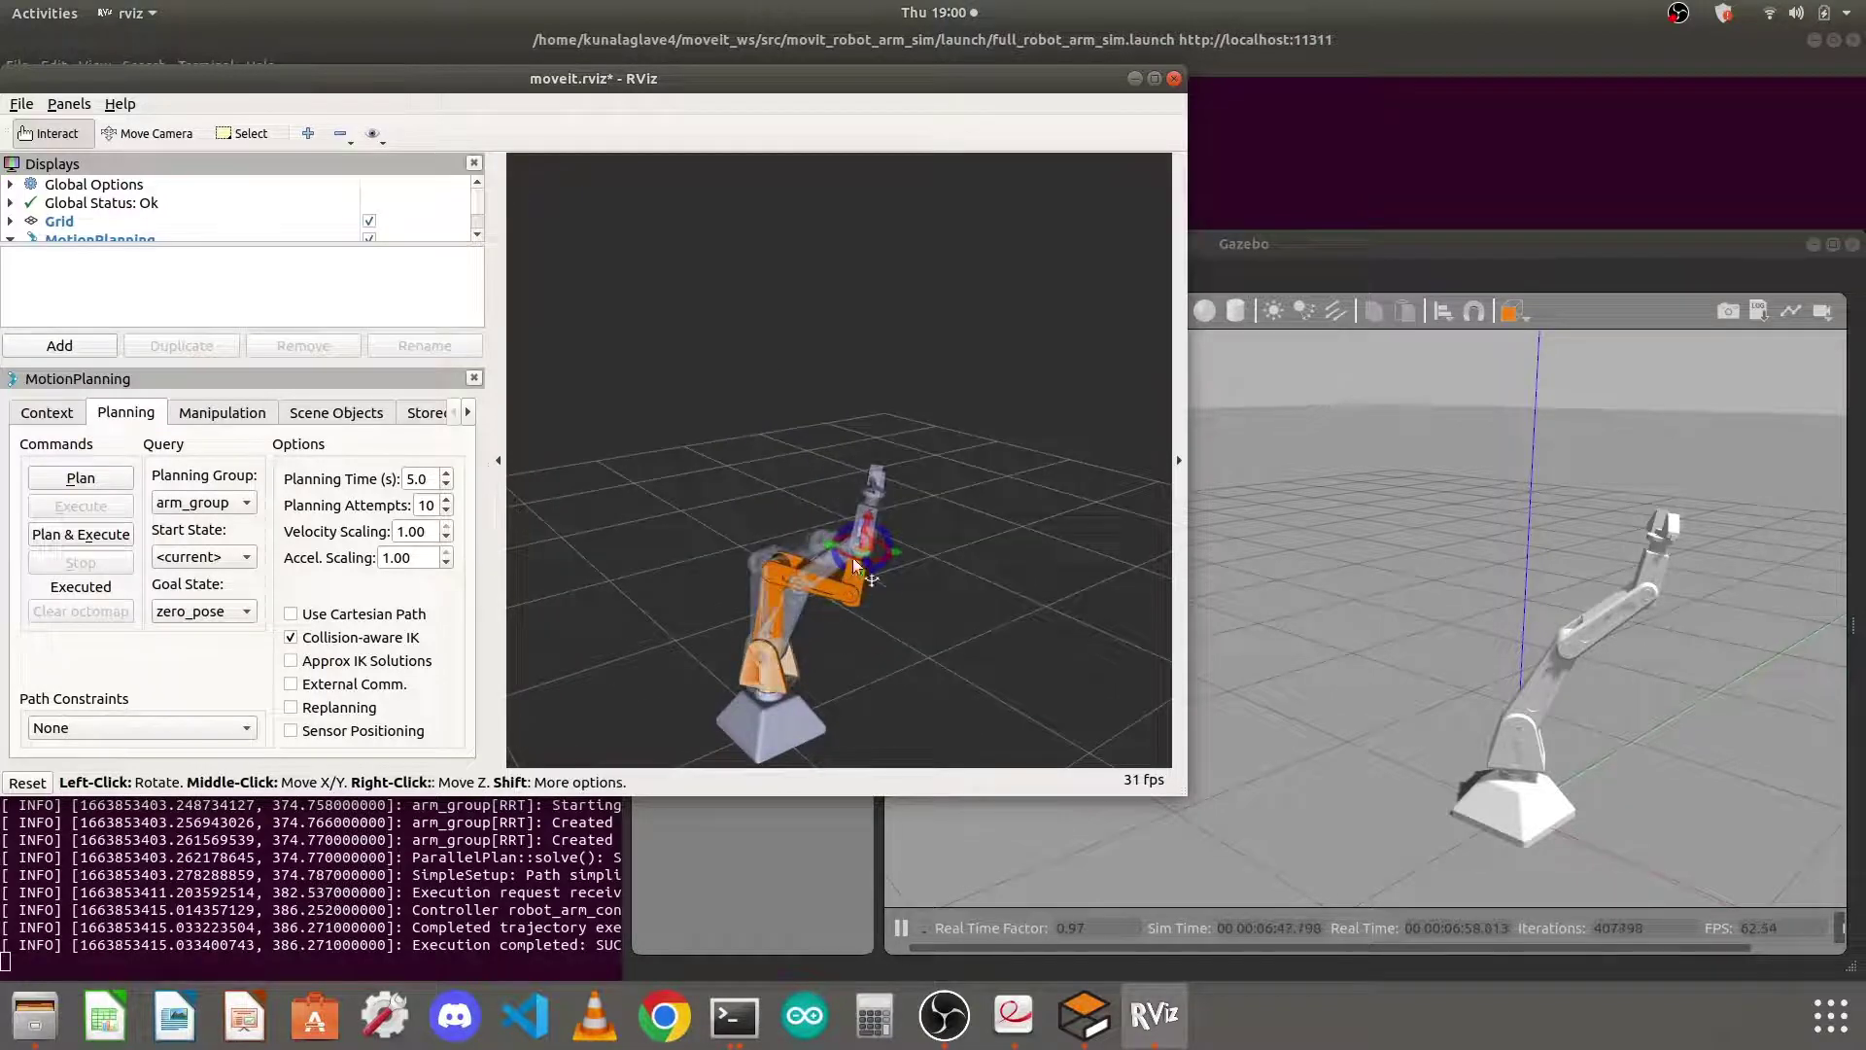
pyautogui.moveTo(879, 538); pyautogui.dragTo(838, 630)
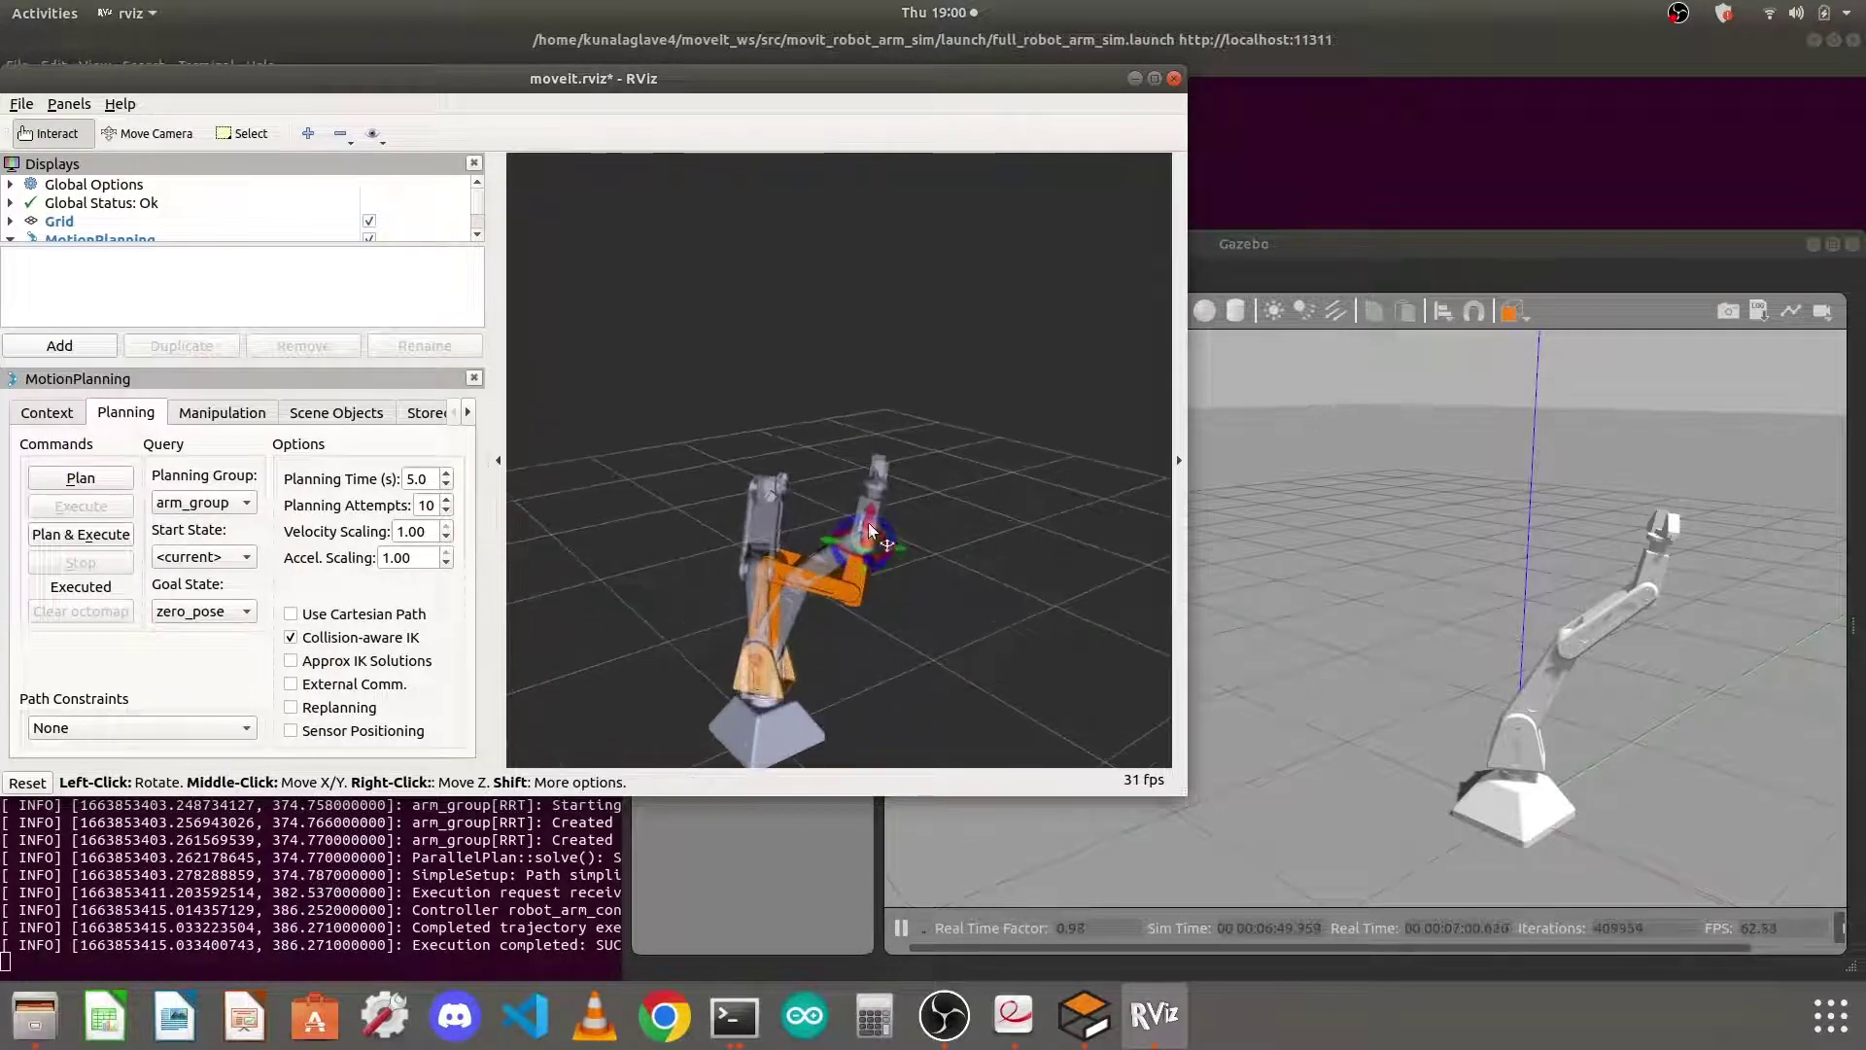
pyautogui.moveTo(876, 529); pyautogui.dragTo(828, 558)
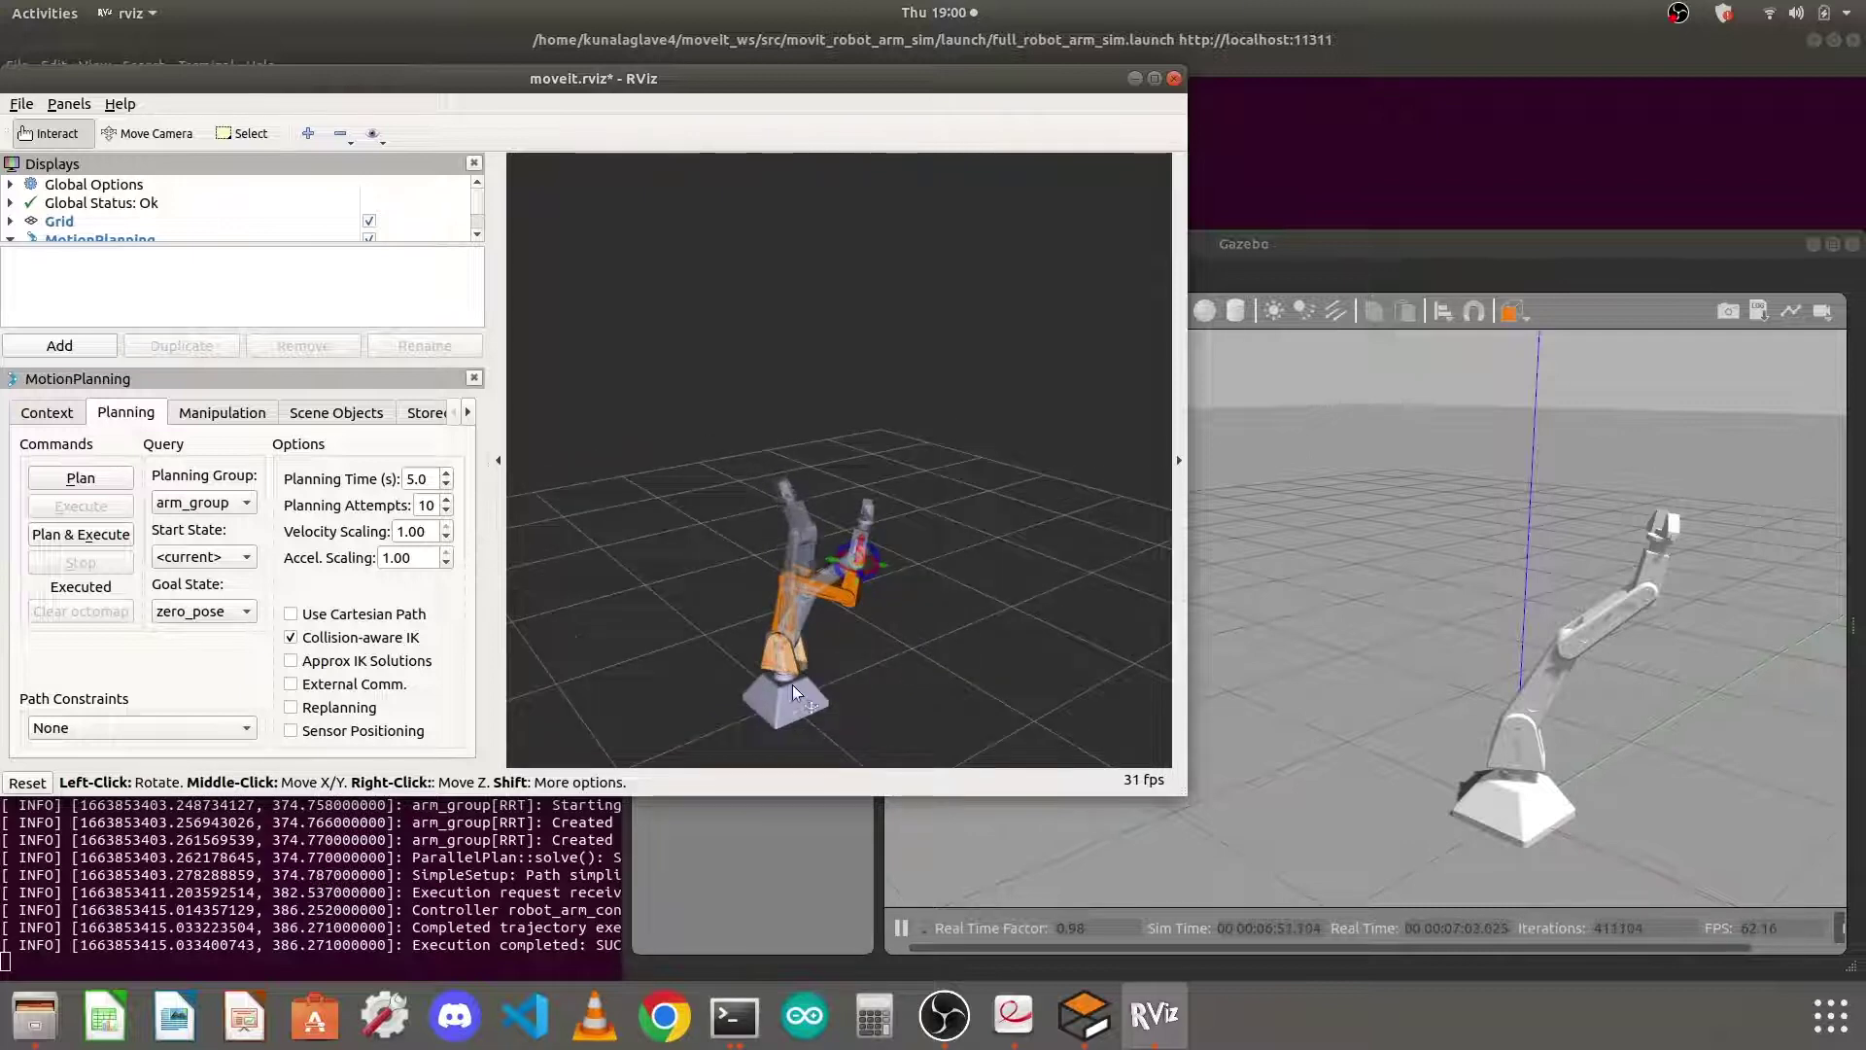
pyautogui.moveTo(774, 702); pyautogui.dragTo(1040, 670)
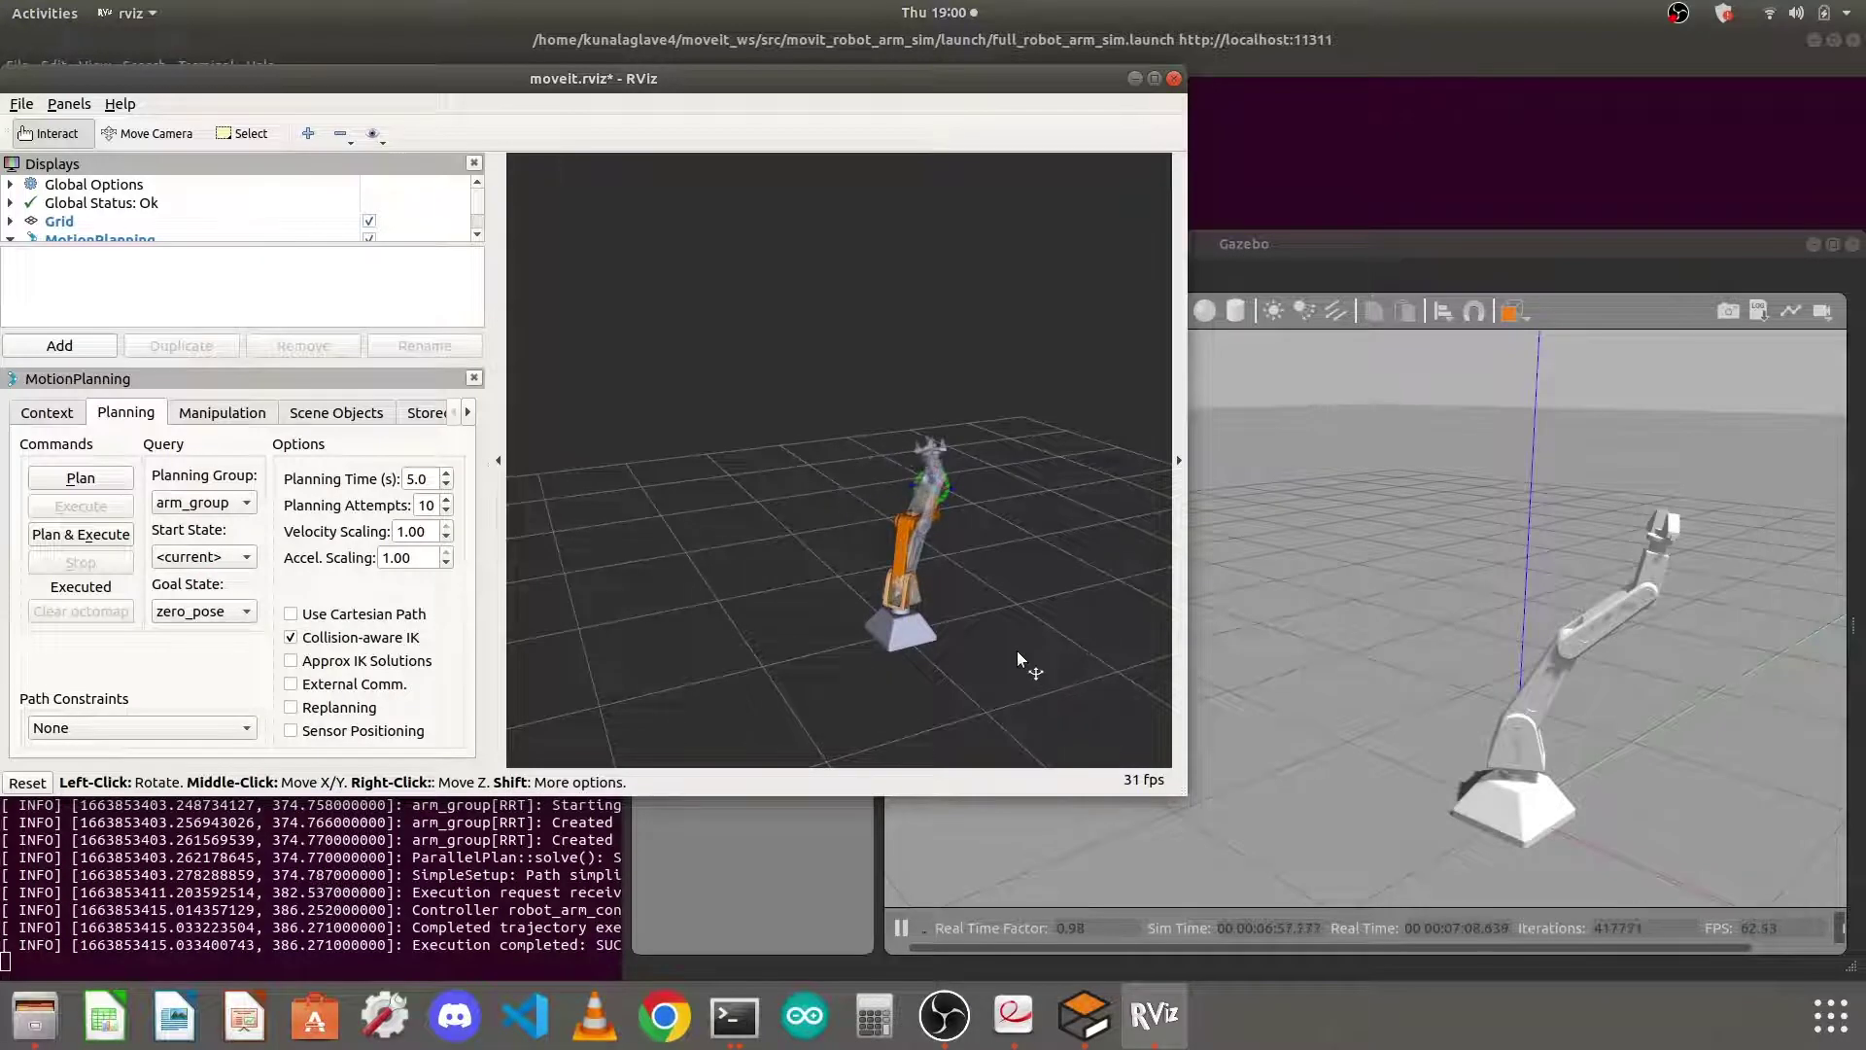
pyautogui.moveTo(1013, 650); pyautogui.dragTo(906, 655)
pyautogui.scroll(3, 999, 639)
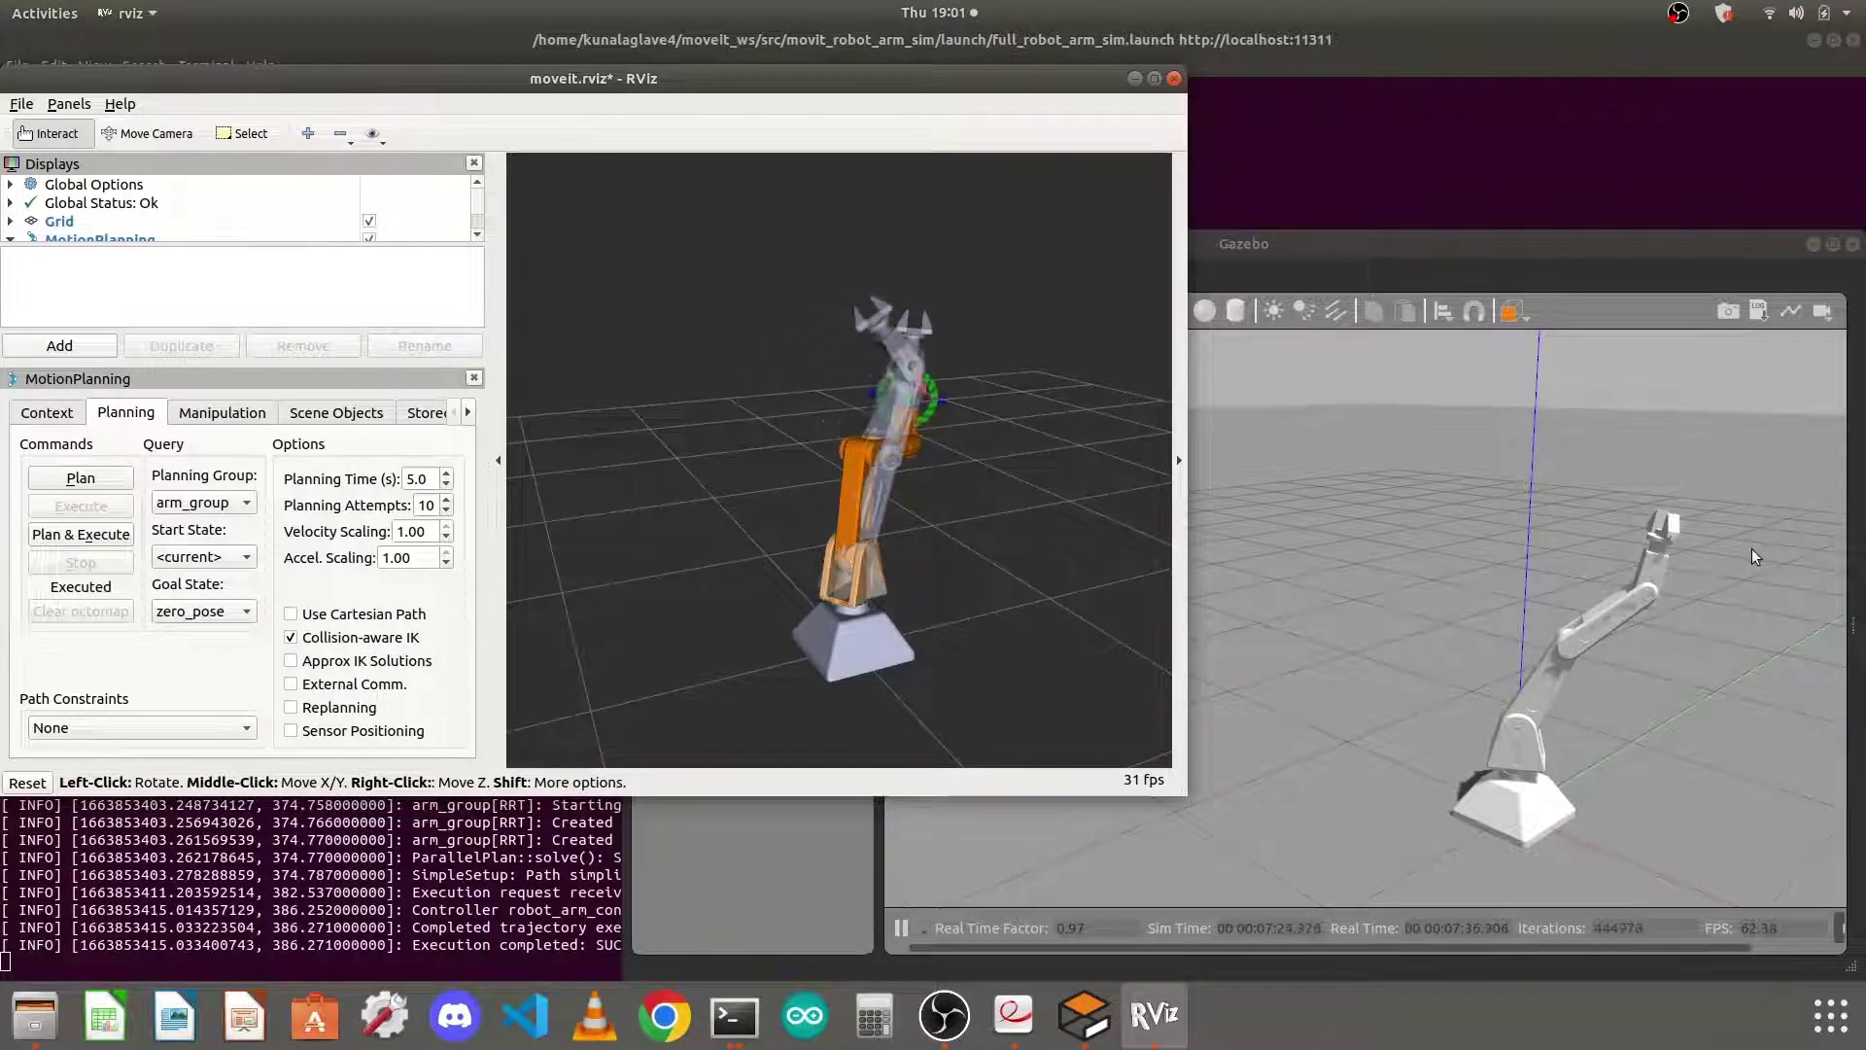
pyautogui.scroll(-3, 1569, 551)
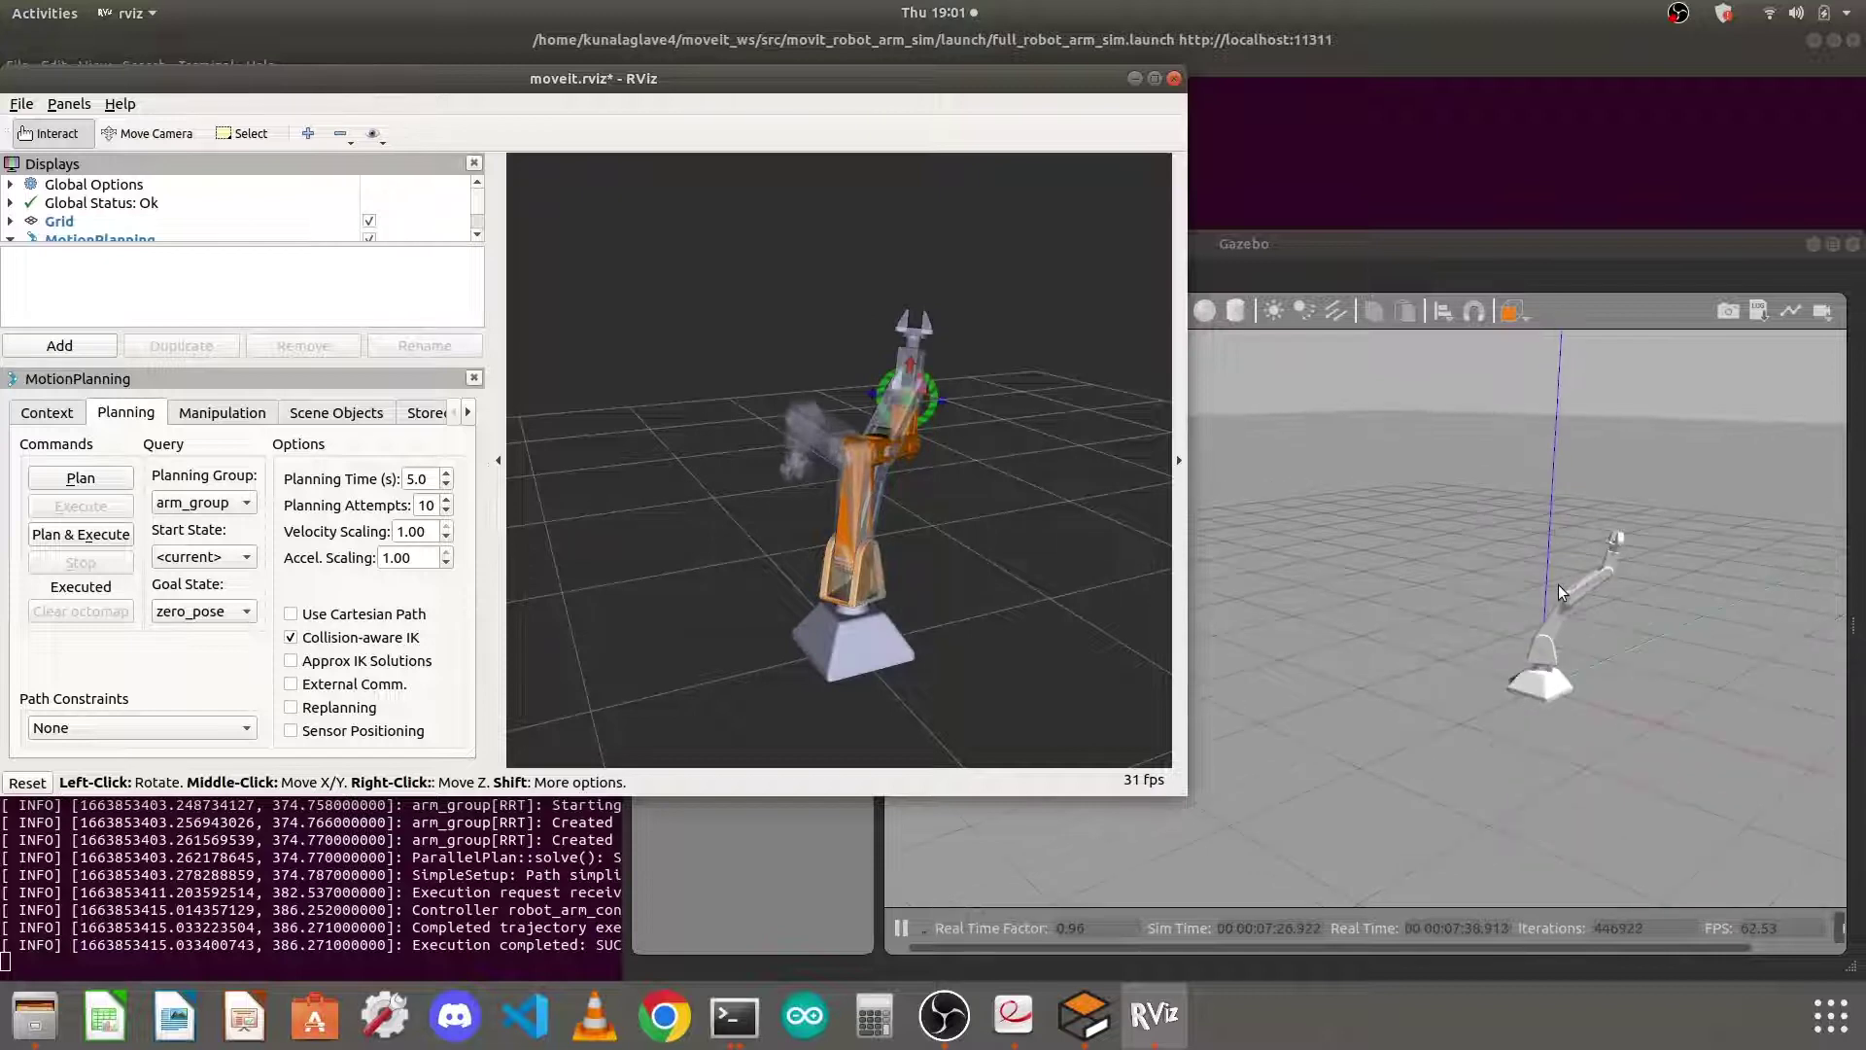
pyautogui.scroll(2, 1560, 586)
pyautogui.scroll(1, 1532, 759)
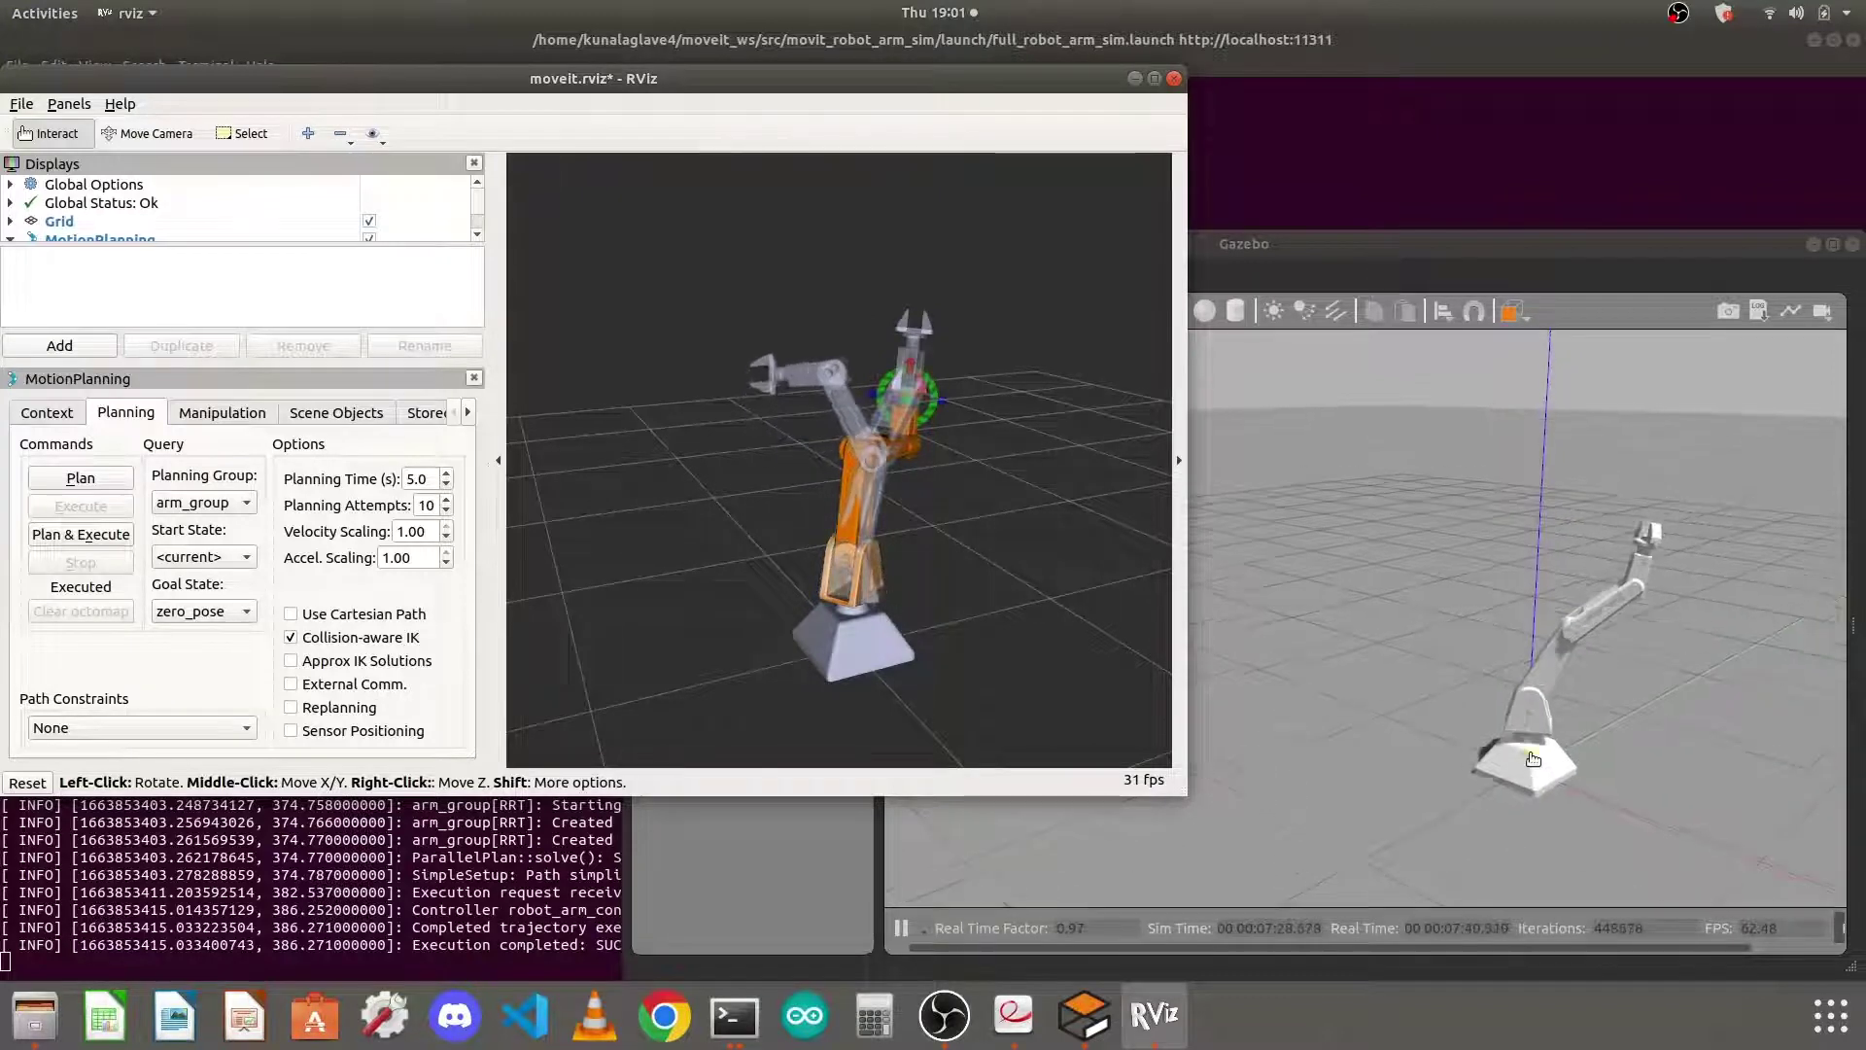
pyautogui.scroll(-1, 1532, 759)
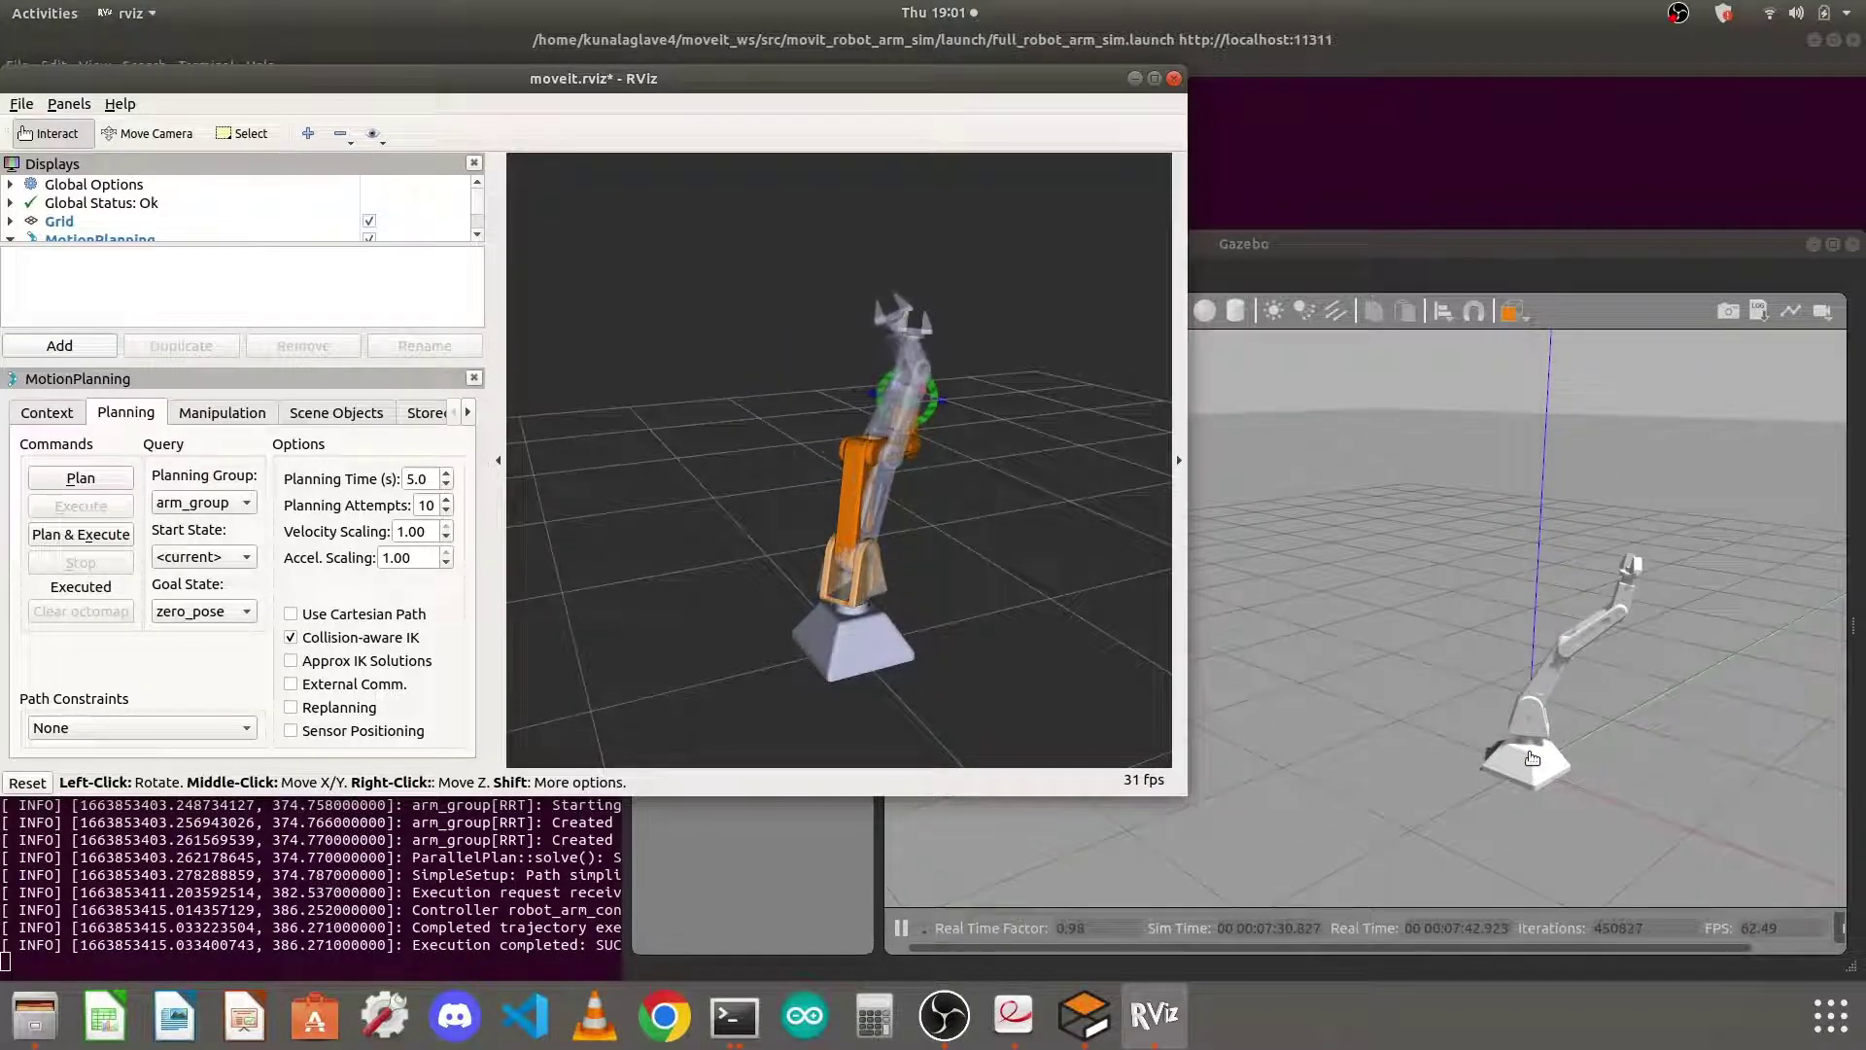